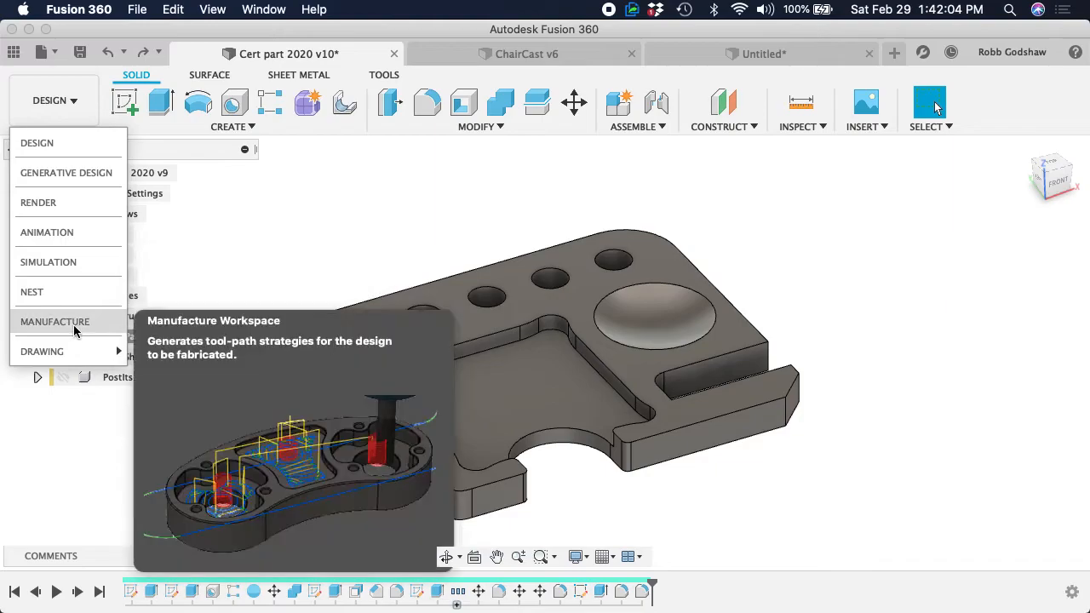
# Switch to the Manufacture workspace and delete the existing Setup2
pyautogui.click(77, 324)
pyautogui.scroll(-10, 396, 315)
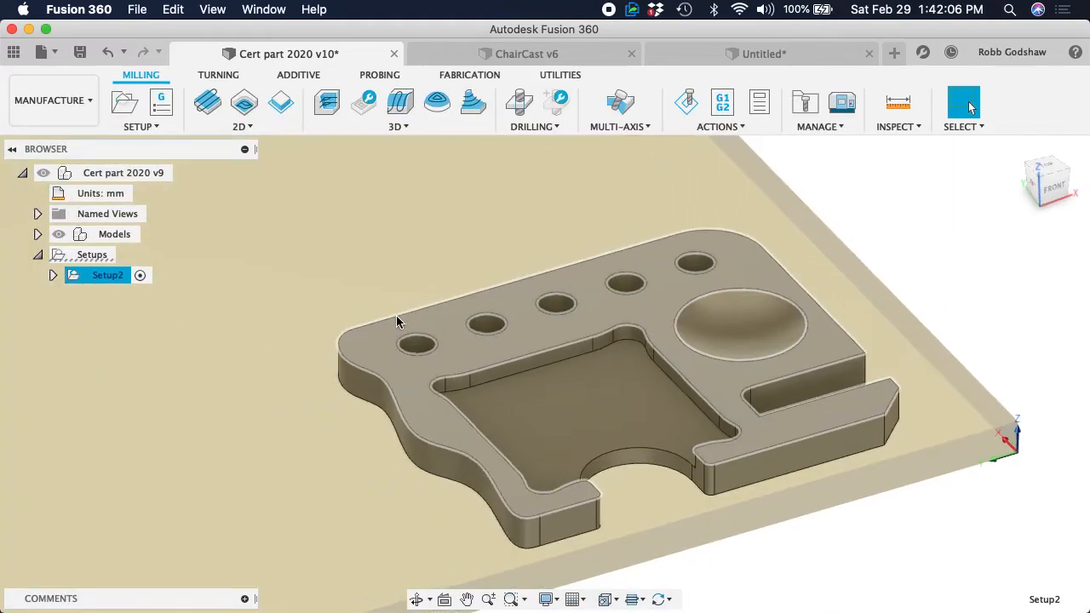
pyautogui.rightClick(75, 275)
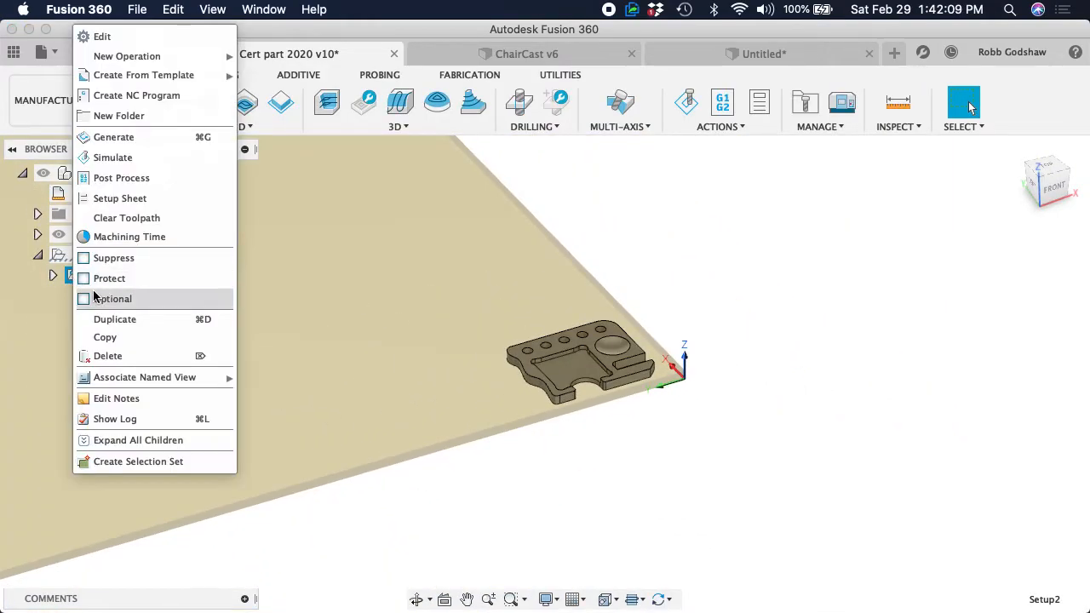
pyautogui.click(107, 355)
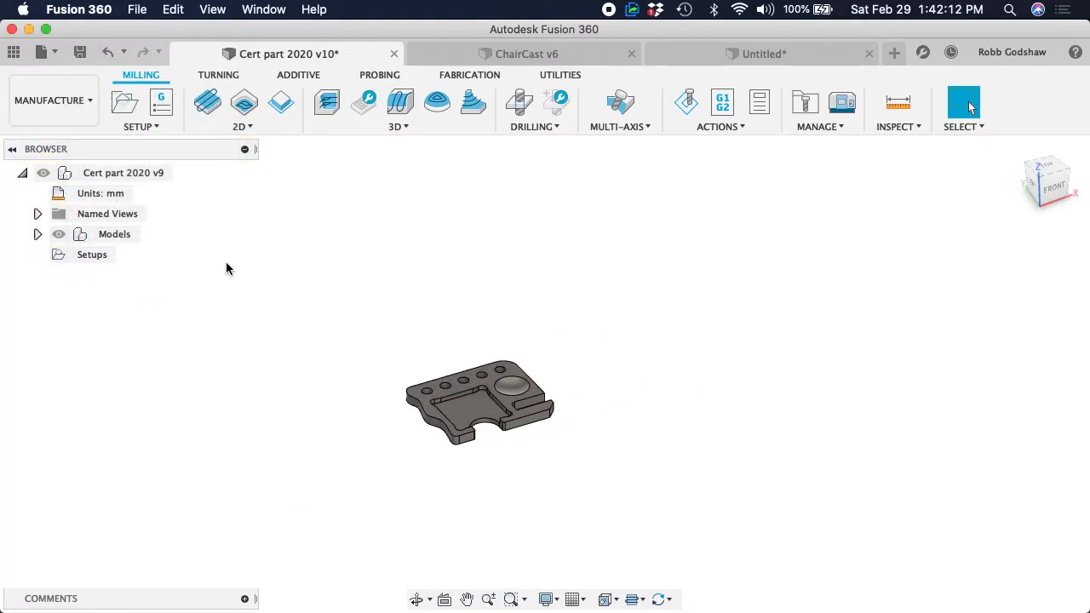
# Delete the local ShopBotSoftWood_lib_april2019 library from the CAM Tool Library
pyautogui.keyDown('shift'); pyautogui.hscroll(10, 580, 282); pyautogui.keyUp('shift')
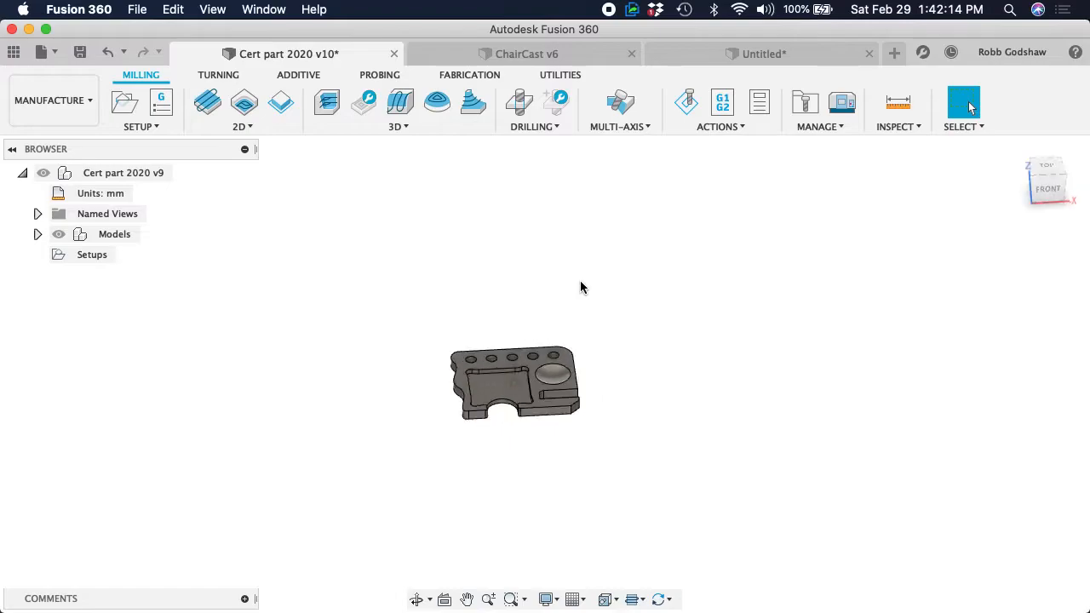
pyautogui.click(806, 114)
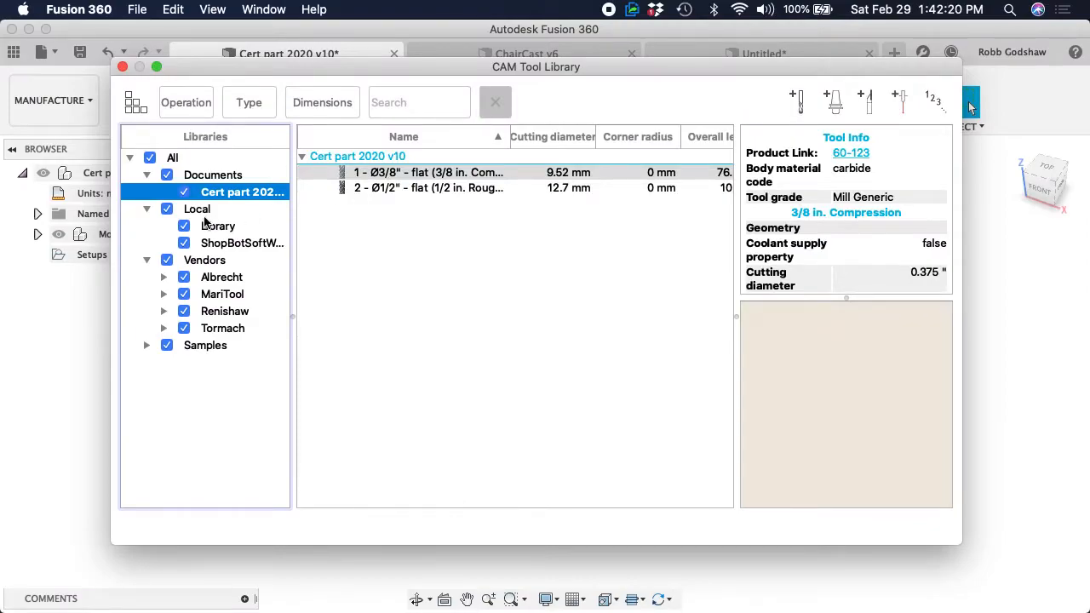
pyautogui.click(223, 242)
pyautogui.rightClick(225, 245)
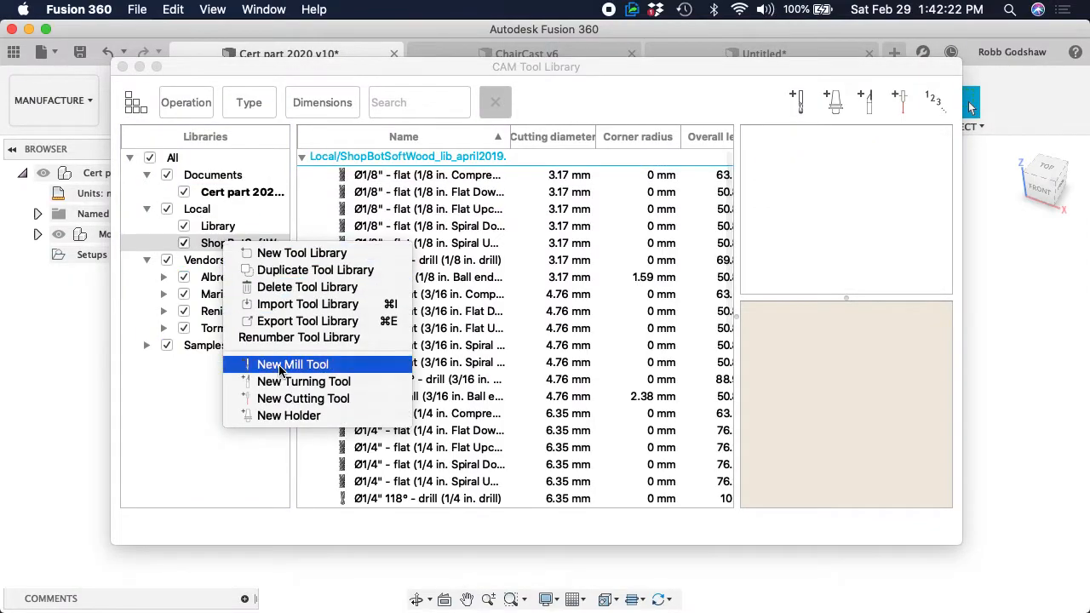
pyautogui.click(294, 287)
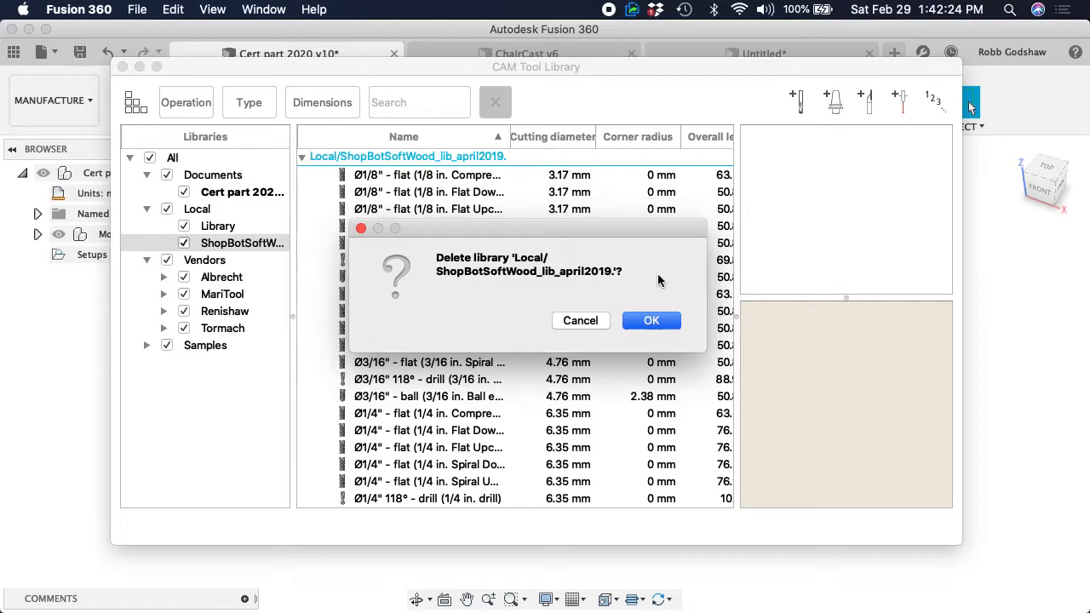
pyautogui.click(651, 320)
pyautogui.click(147, 243)
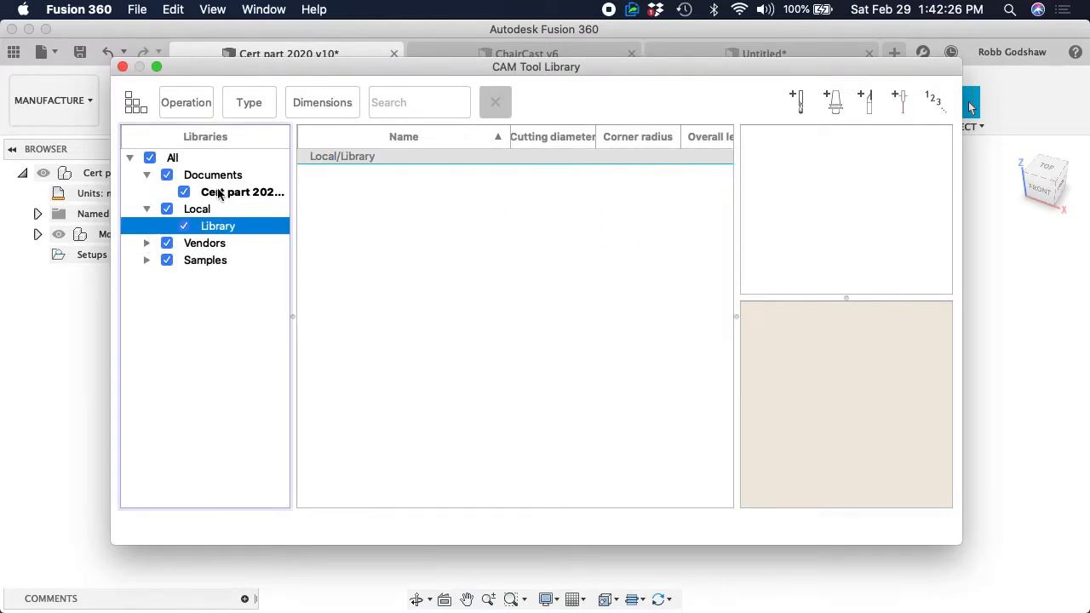
pyautogui.click(220, 194)
pyautogui.rightClick(228, 194)
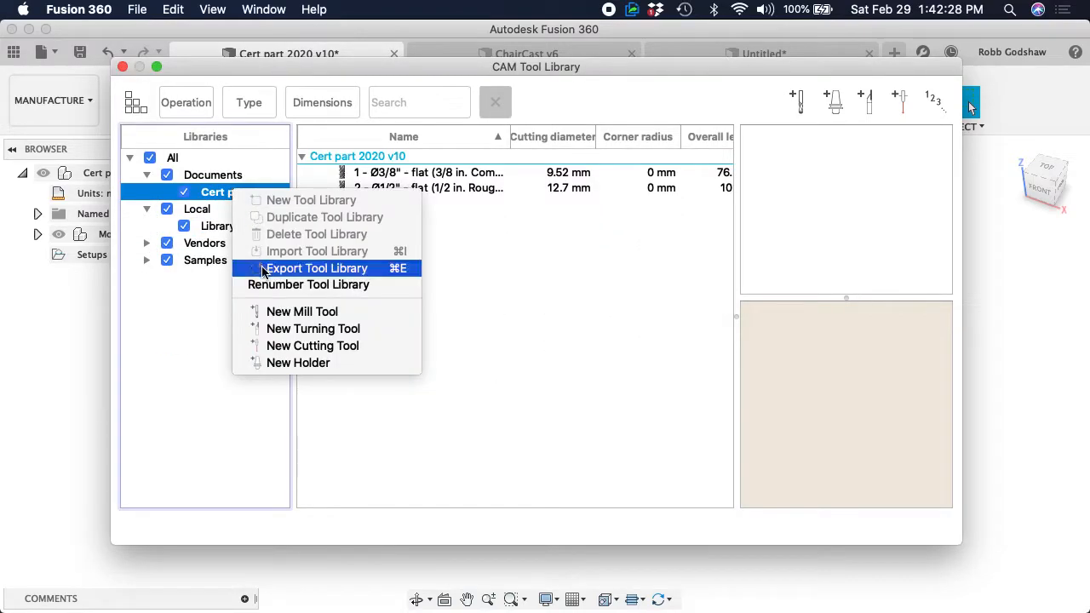
pyautogui.click(135, 297)
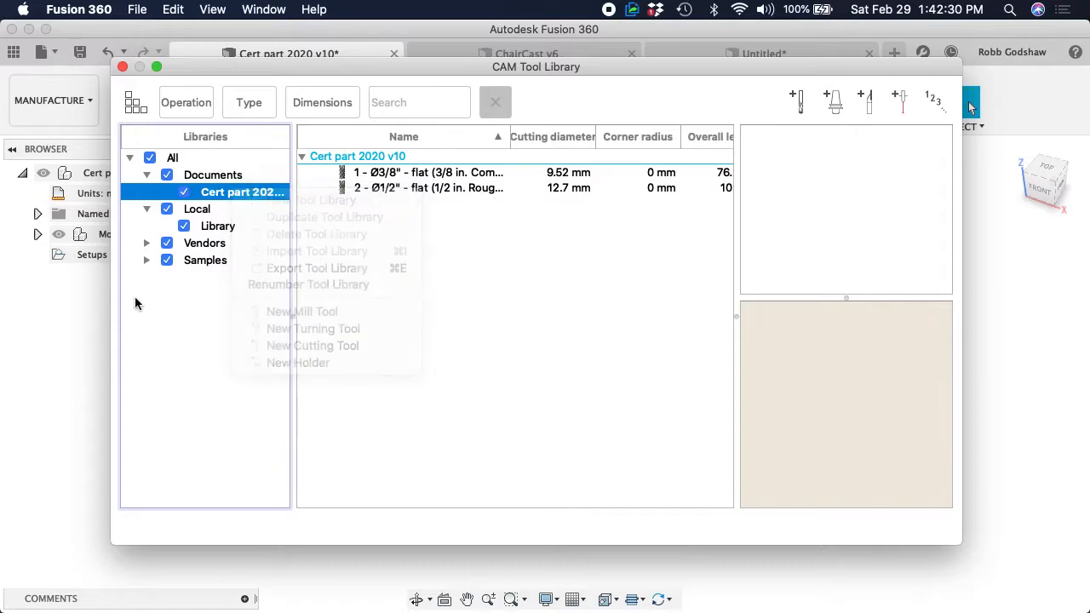
# Import the tool library file ShopBotSoftWood_lib_april2019..tools from Downloads into the Local libraries
pyautogui.click(215, 228)
pyautogui.rightClick(201, 211)
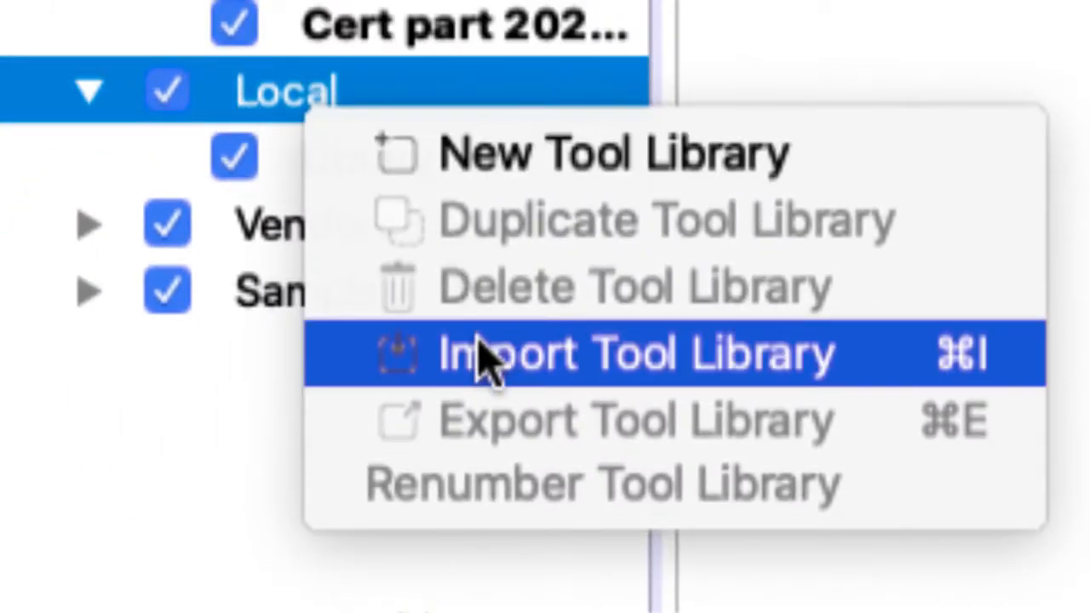
pyautogui.click(528, 358)
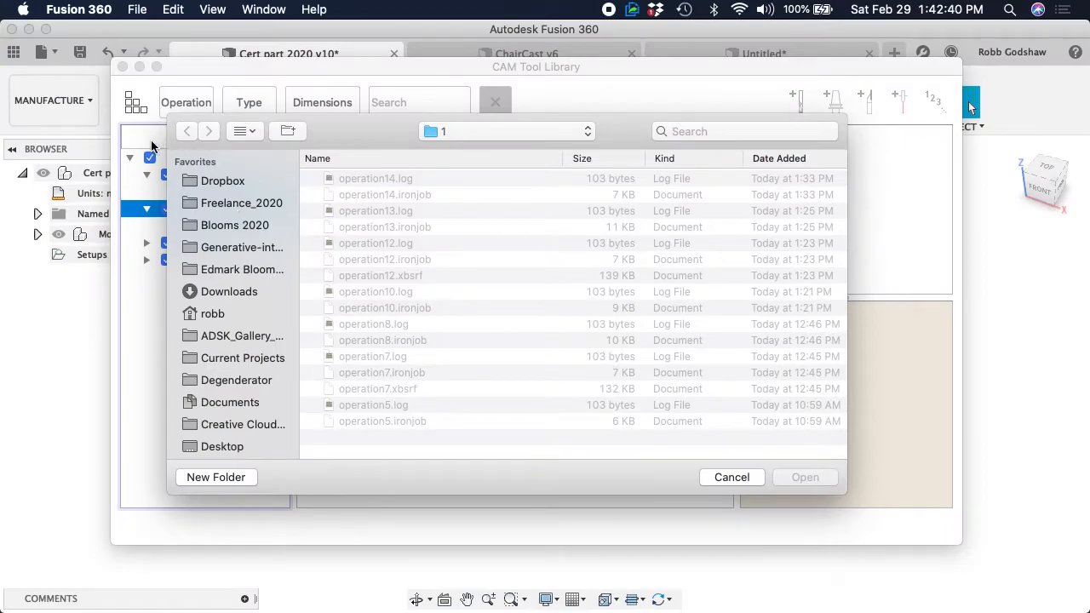
pyautogui.click(229, 293)
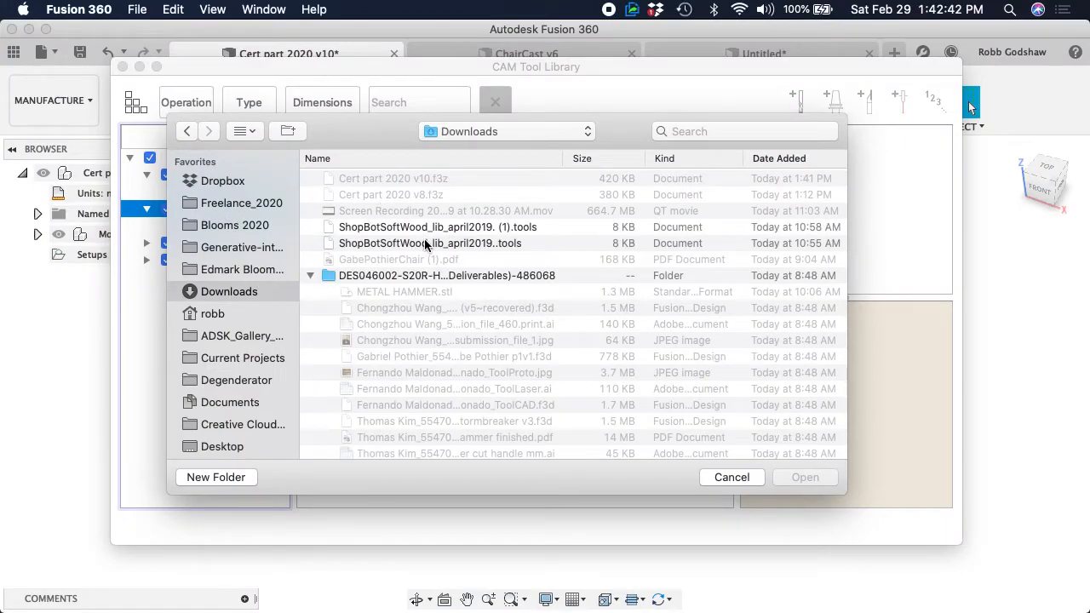
pyautogui.click(478, 244)
pyautogui.click(805, 477)
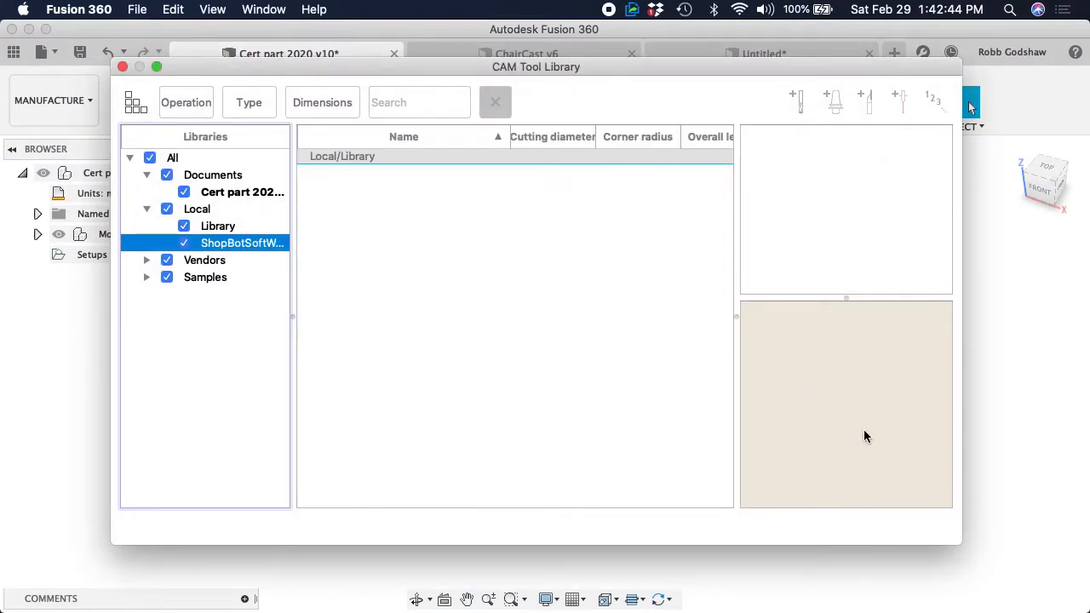
# Look through the imported ShopBot softwood library's list of cutters, from the smallest end mills to the face mill
pyautogui.scroll(-10, 385, 264)
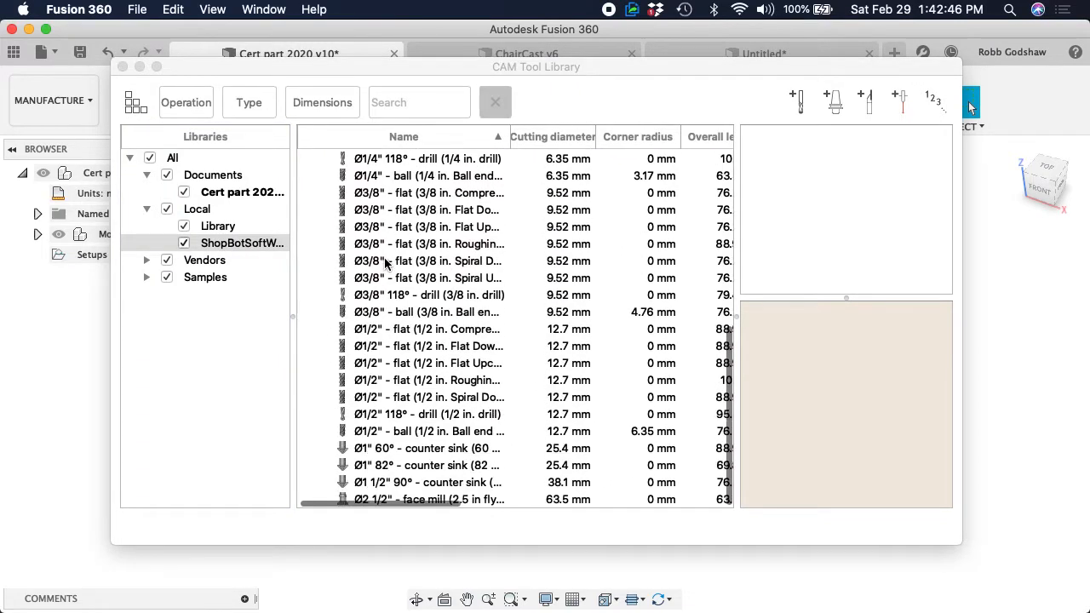
pyautogui.scroll(10, 385, 264)
pyautogui.scroll(-9, 385, 264)
pyautogui.scroll(-2, 384, 257)
pyautogui.scroll(10, 384, 257)
pyautogui.scroll(-10, 384, 257)
pyautogui.scroll(1, 385, 330)
pyautogui.scroll(8, 385, 332)
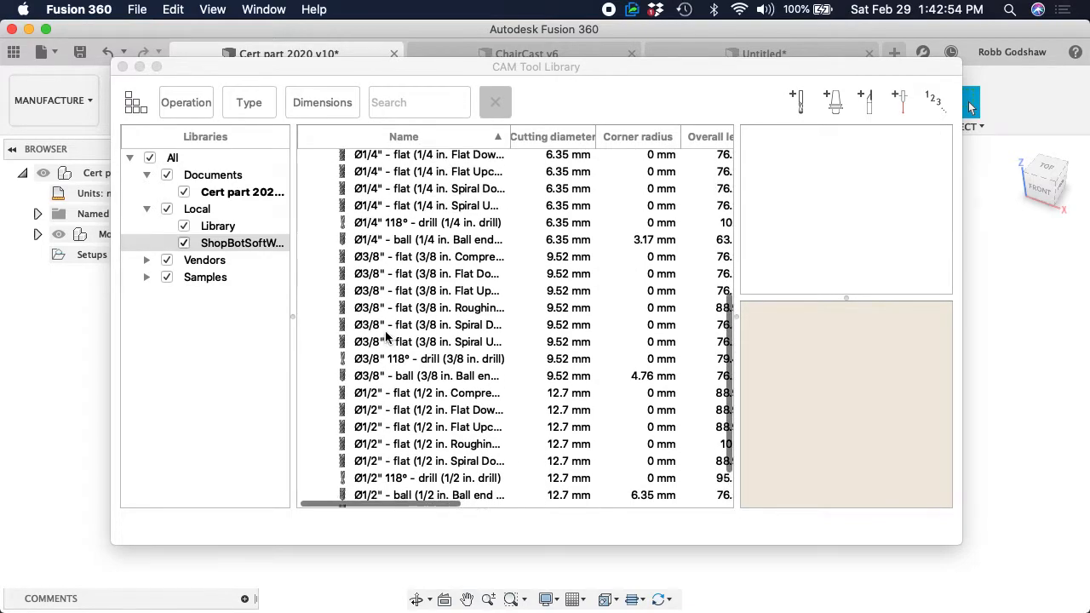
pyautogui.scroll(-10, 385, 335)
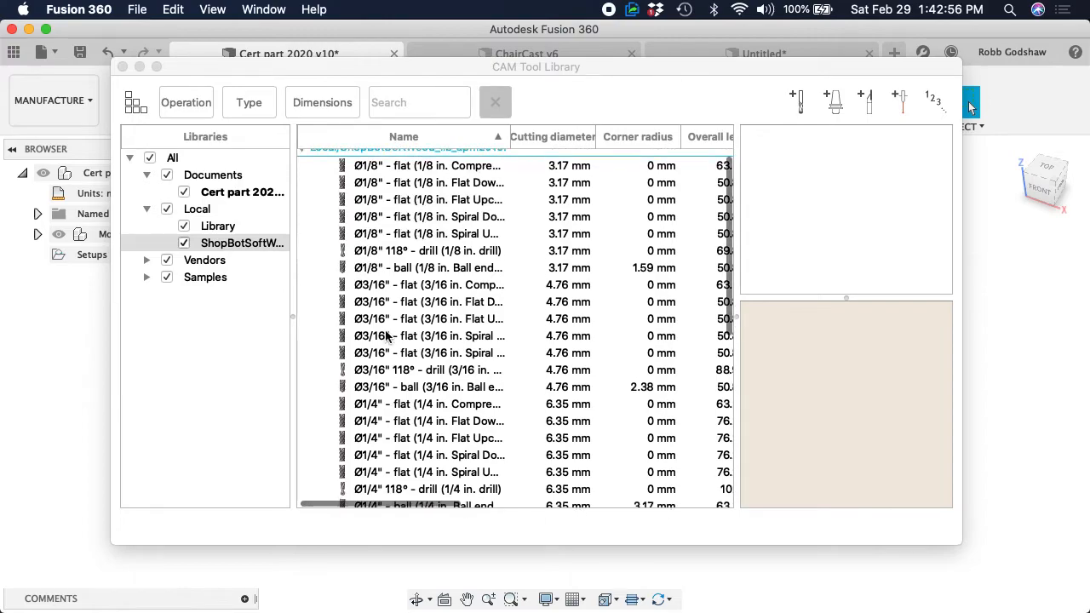
pyautogui.hscroll(2, 385, 335)
pyautogui.hscroll(-1, 385, 332)
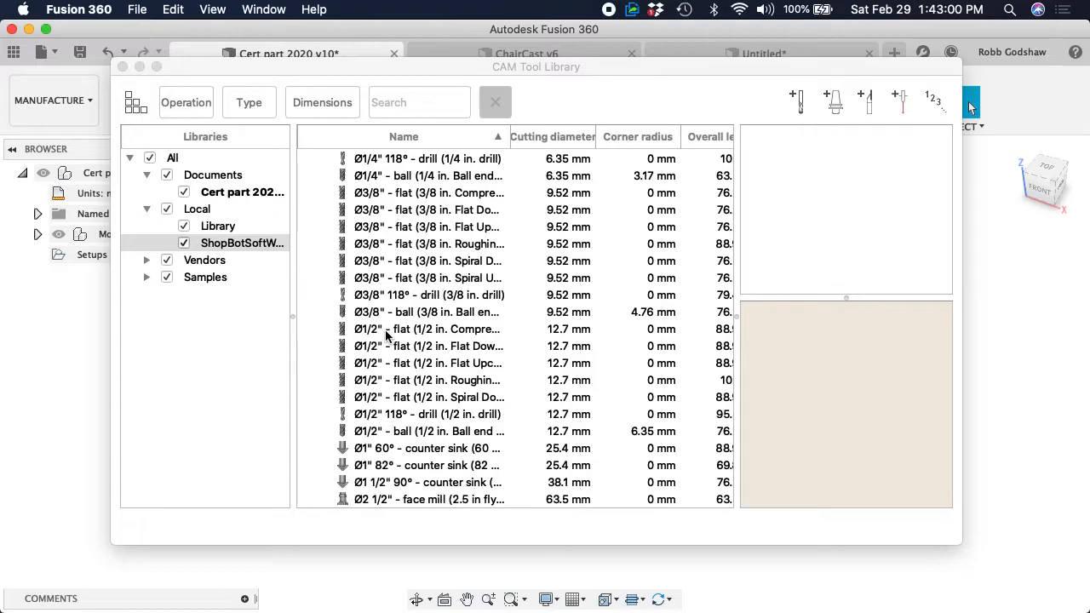
# Inspect the details and previews of the 1/2 in. flat and roughing mills and the 3/8 and 1/2 in. ball end mills, then close the library
pyautogui.click(383, 380)
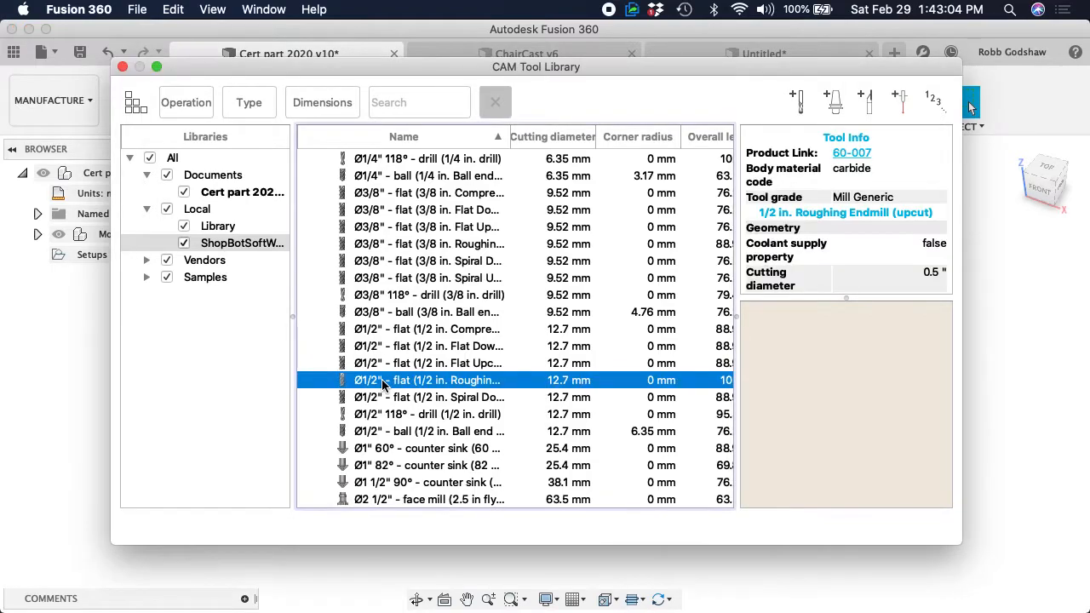
pyautogui.click(431, 364)
pyautogui.click(419, 349)
pyautogui.click(408, 334)
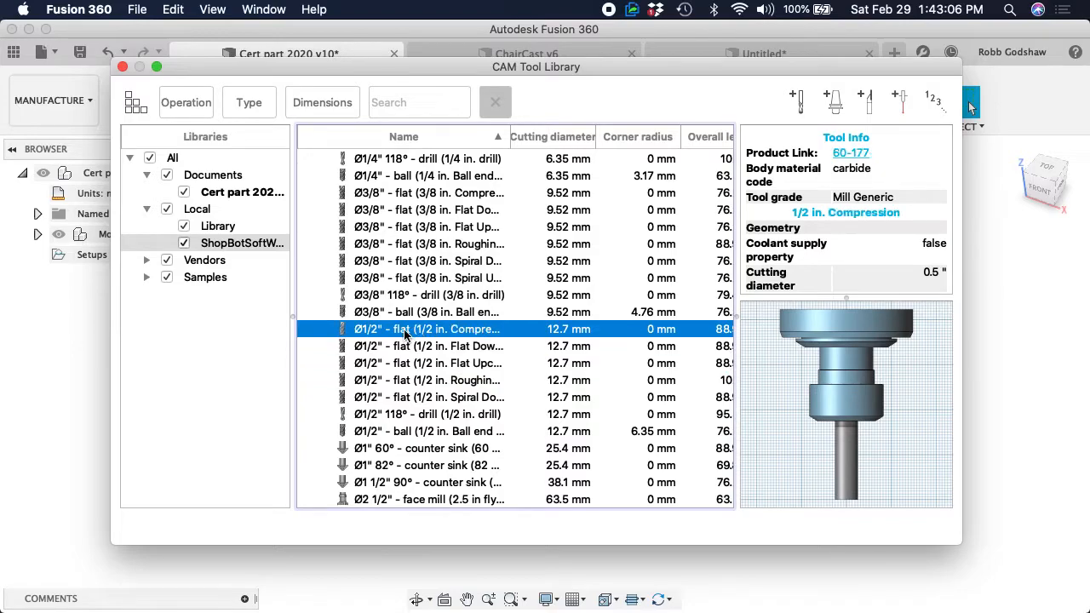
pyautogui.click(402, 363)
pyautogui.click(399, 380)
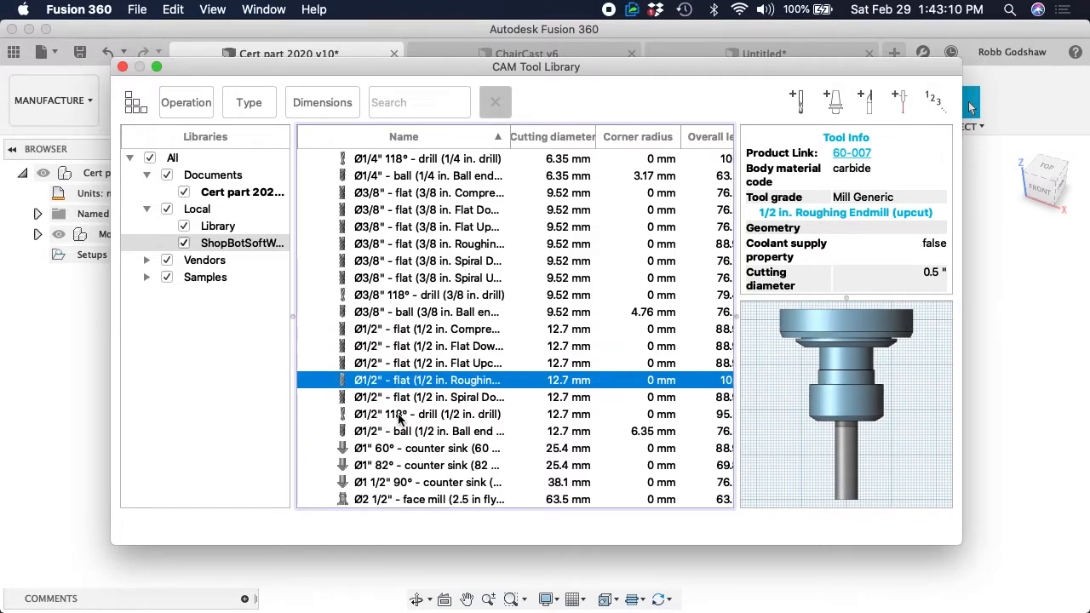
pyautogui.click(405, 311)
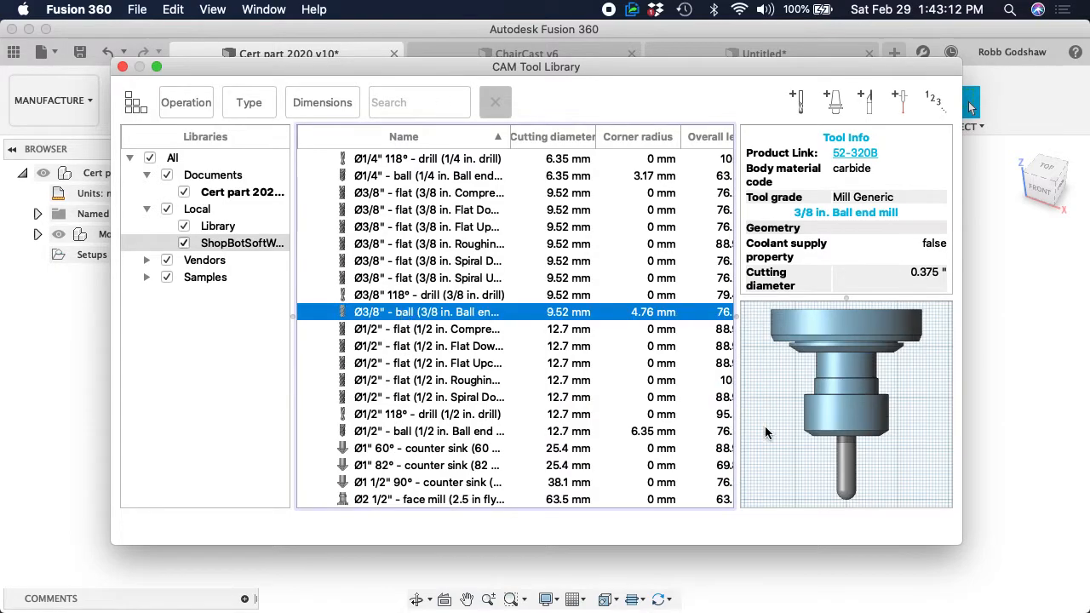
pyautogui.click(406, 349)
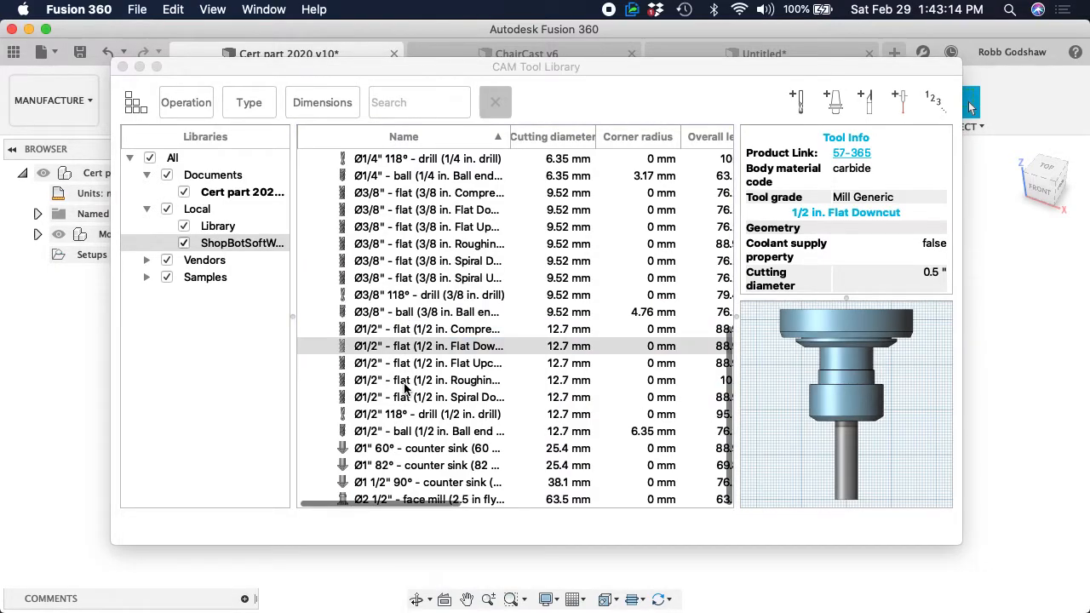
pyautogui.scroll(2, 407, 388)
pyautogui.hscroll(2, 407, 417)
pyautogui.click(409, 443)
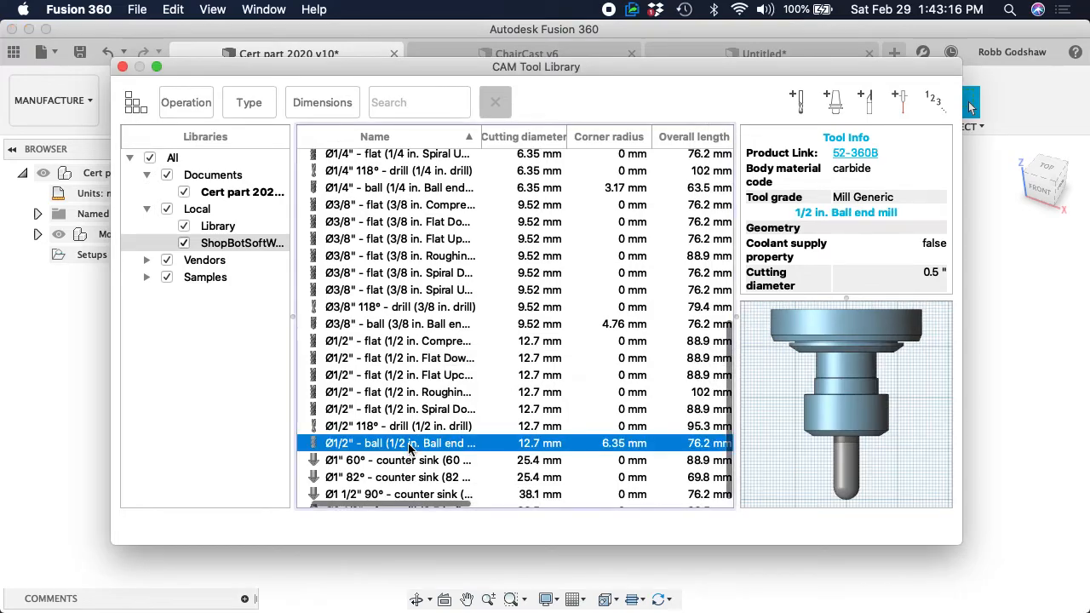
pyautogui.hscroll(-2, 409, 449)
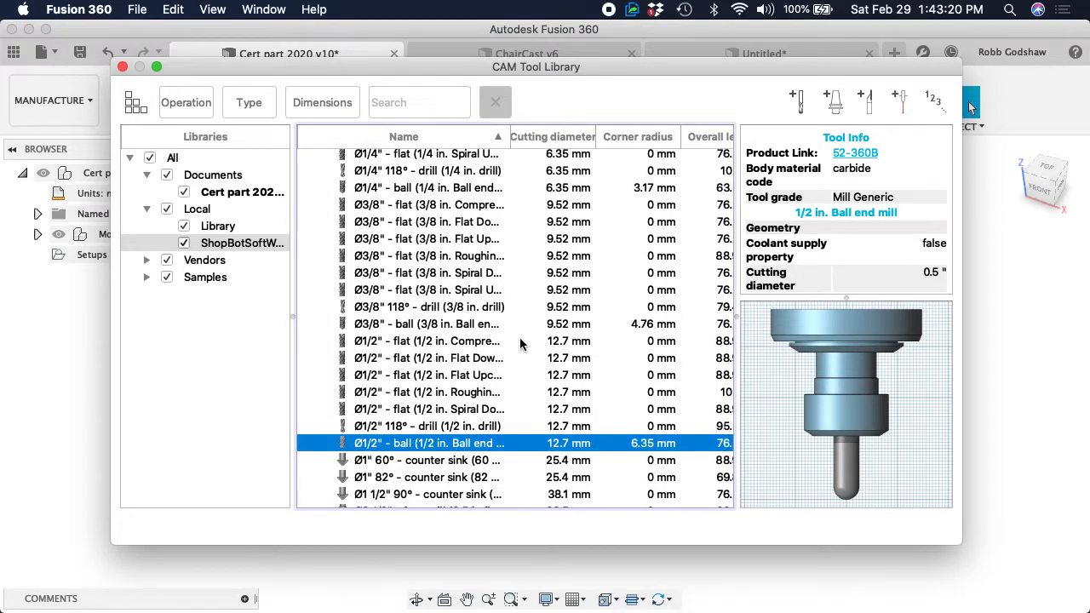
pyautogui.scroll(1, 469, 364)
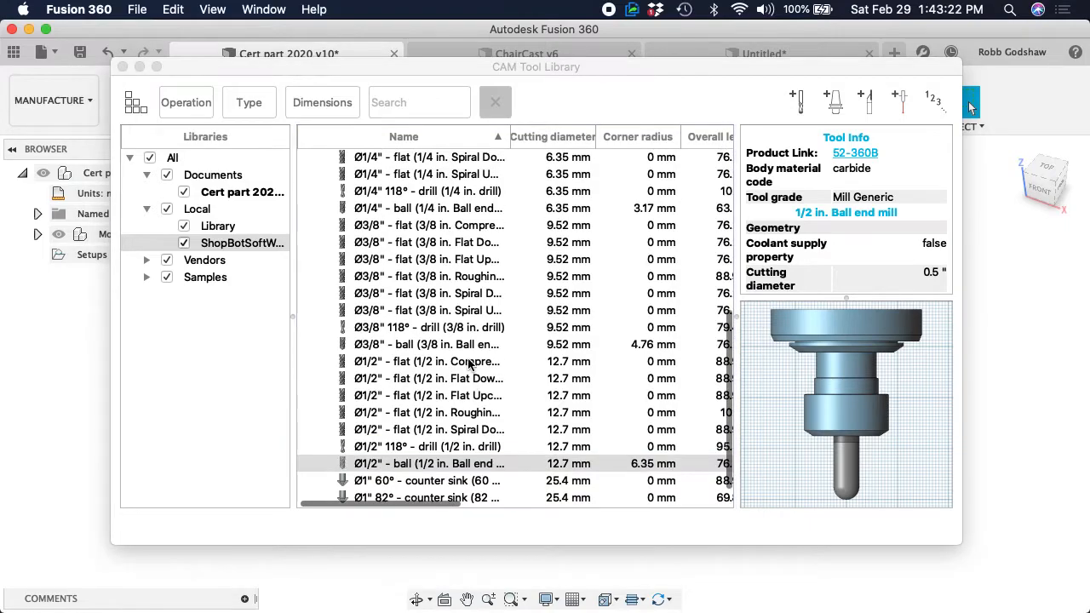
pyautogui.click(402, 431)
pyautogui.click(402, 398)
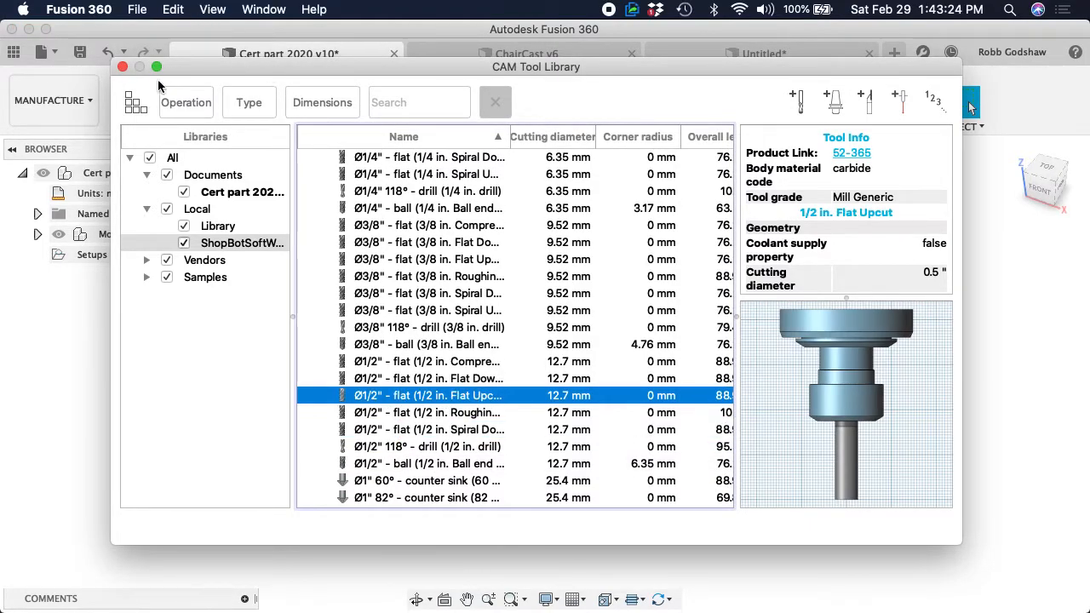
pyautogui.click(123, 66)
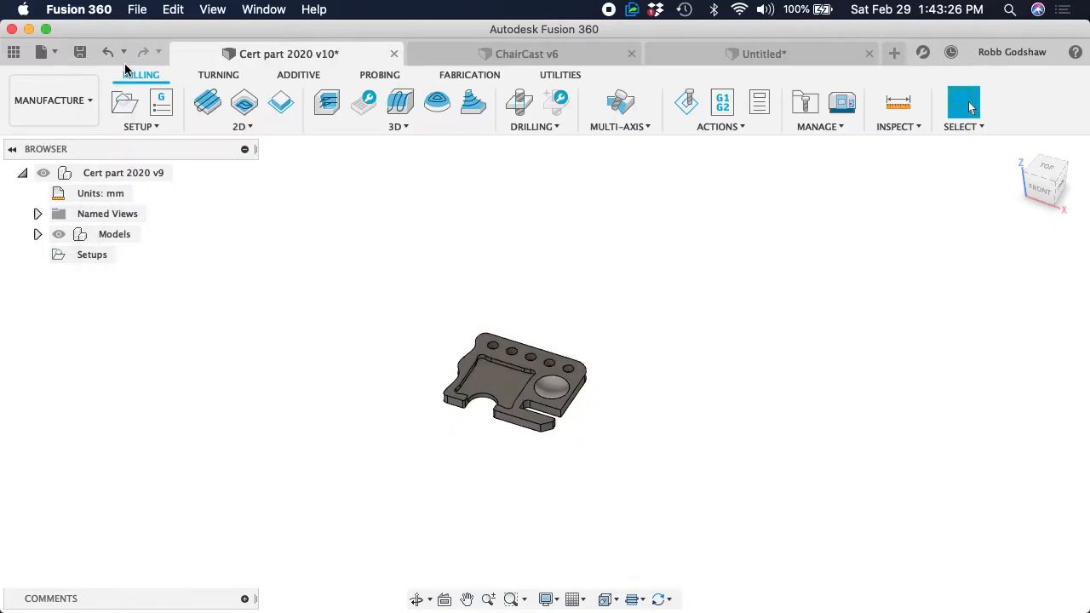
# Examine the part's pocket, dish, holes, slot and outer contour from the front and the back
pyautogui.scroll(5, 322, 339)
pyautogui.scroll(3, 449, 353)
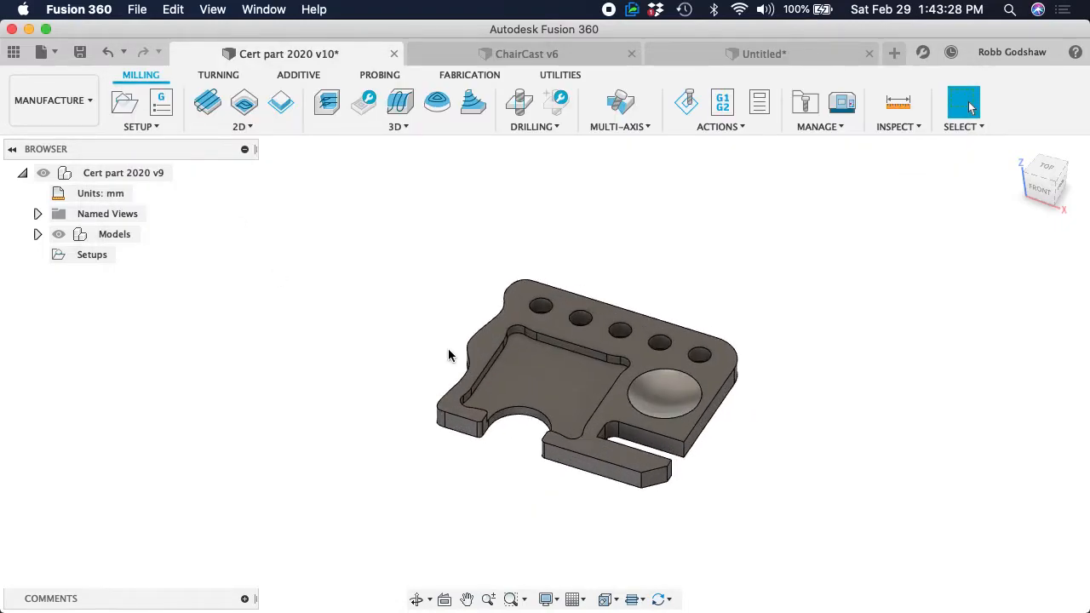
pyautogui.scroll(2, 450, 355)
pyautogui.hscroll(-2, 450, 355)
pyautogui.keyDown('shift'); pyautogui.hscroll(-8, 449, 356); pyautogui.keyUp('shift')
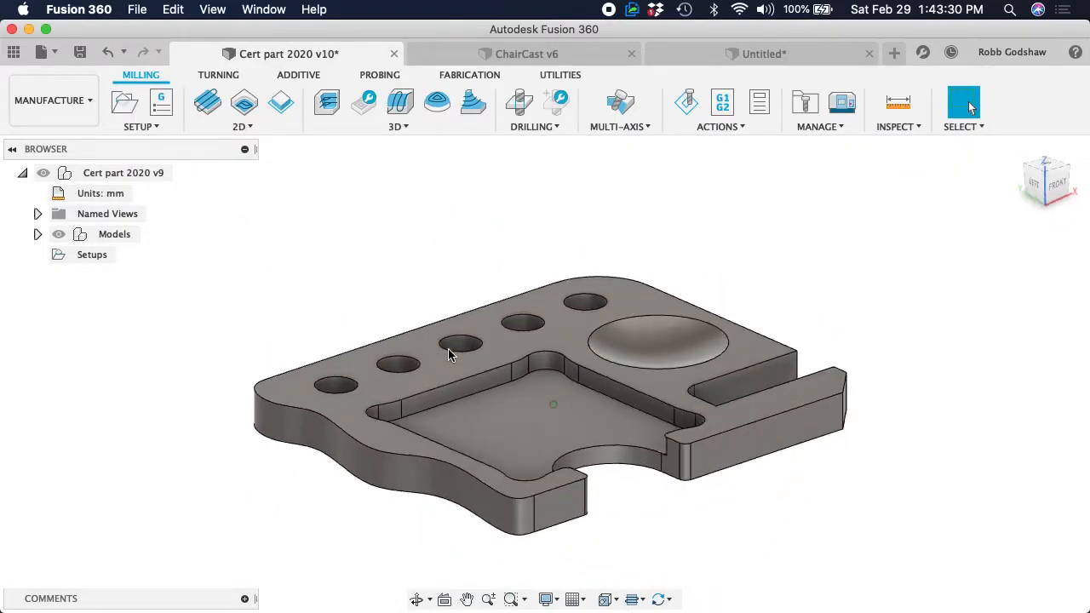
pyautogui.keyDown('shift'); pyautogui.hscroll(-15, 450, 355); pyautogui.keyUp('shift')
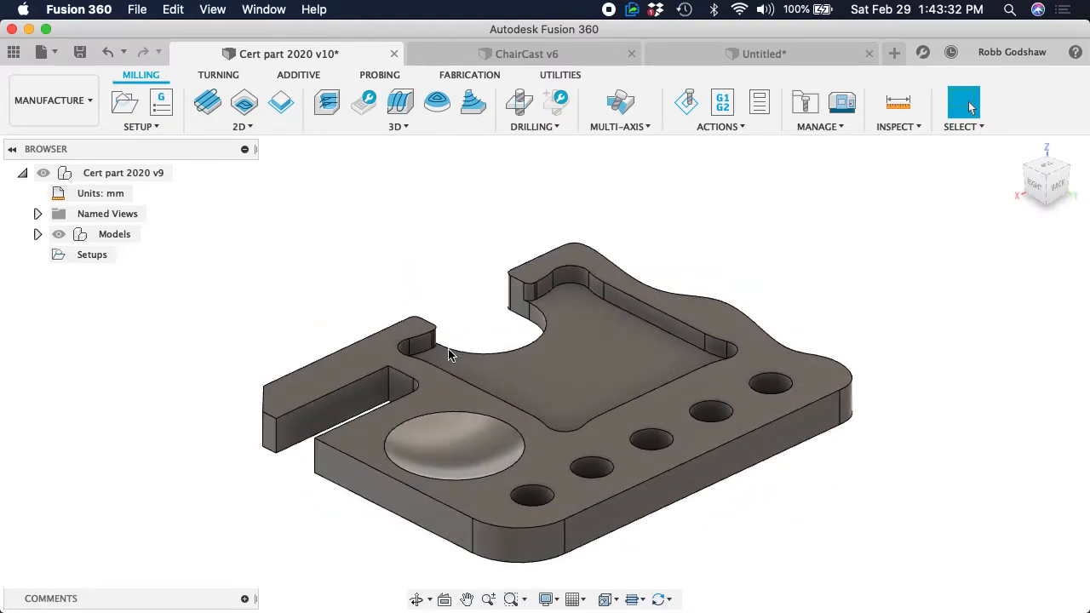
pyautogui.keyDown('shift'); pyautogui.hscroll(-10, 450, 356); pyautogui.keyUp('shift')
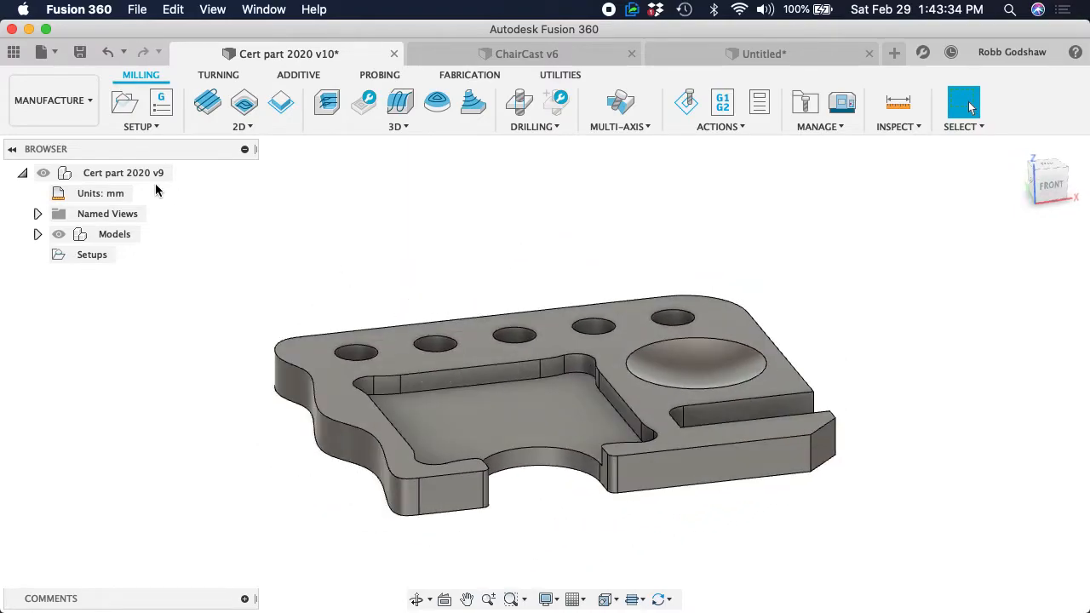
# Create a new milling setup and select the certification part's body as its model
pyautogui.click(141, 126)
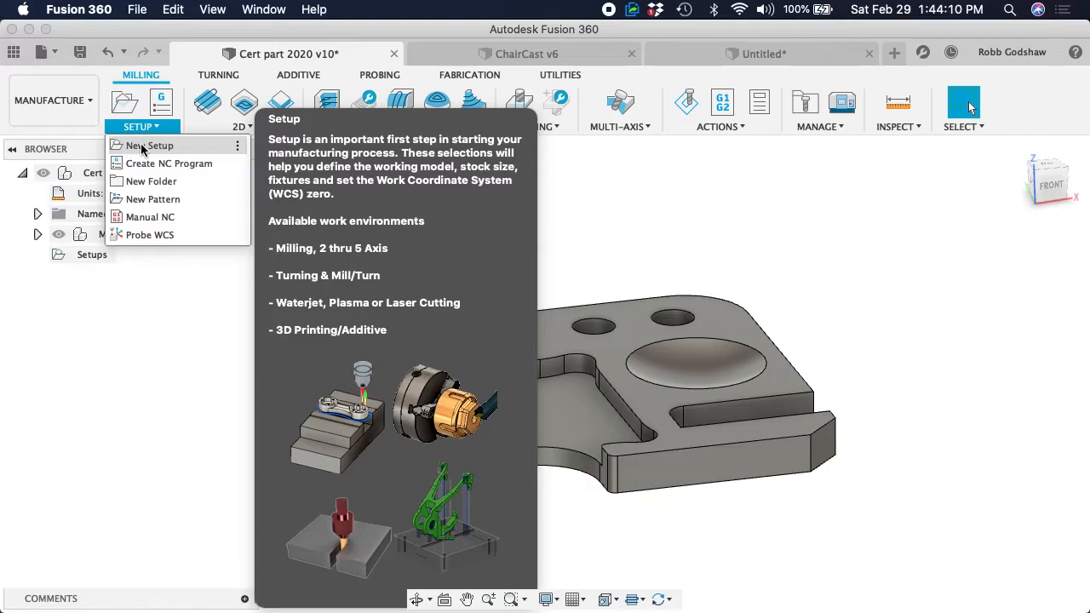
pyautogui.click(141, 149)
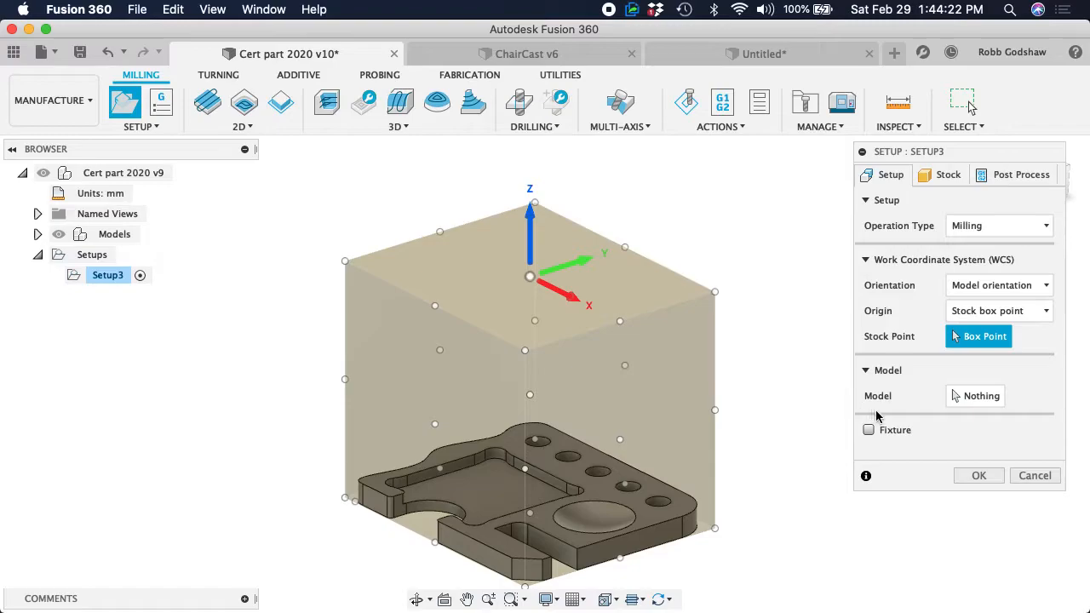
pyautogui.click(967, 397)
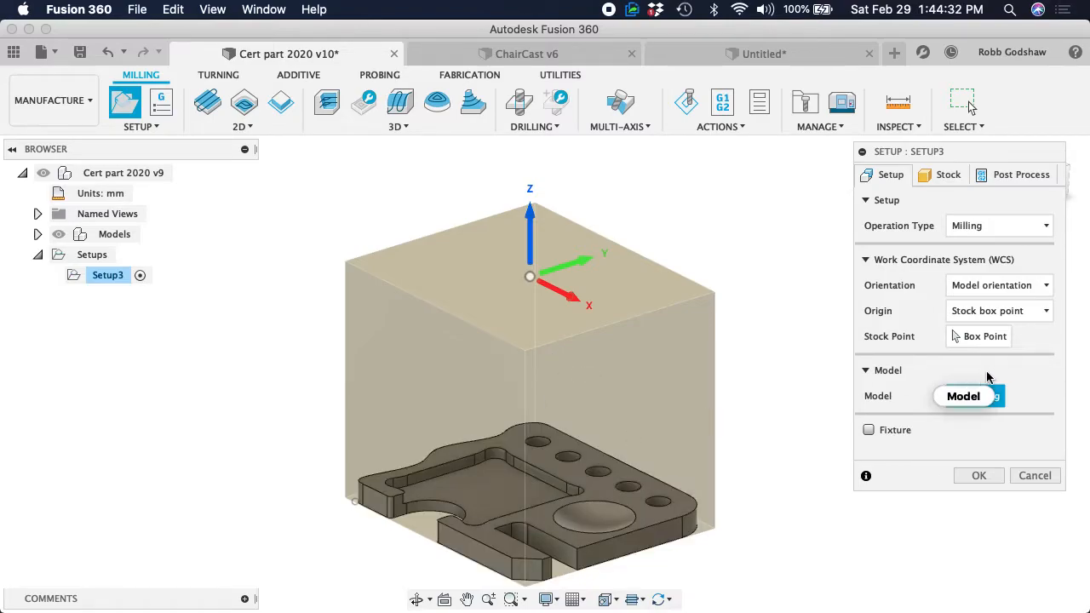
pyautogui.click(633, 507)
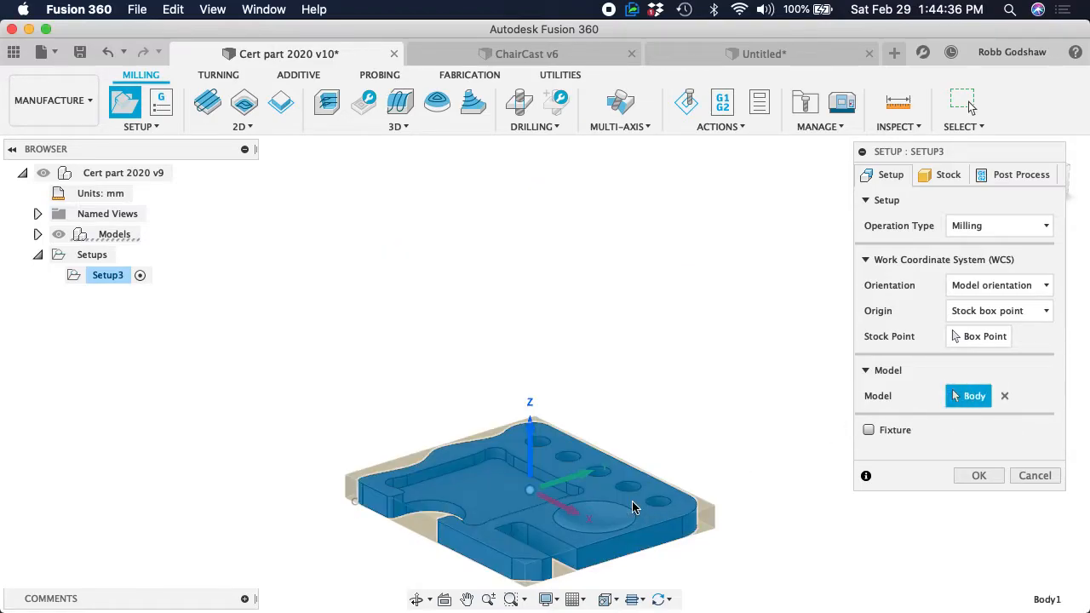
# Place the work coordinate origin on the lower front-left corner point of the stock box
pyautogui.scroll(5, 632, 507)
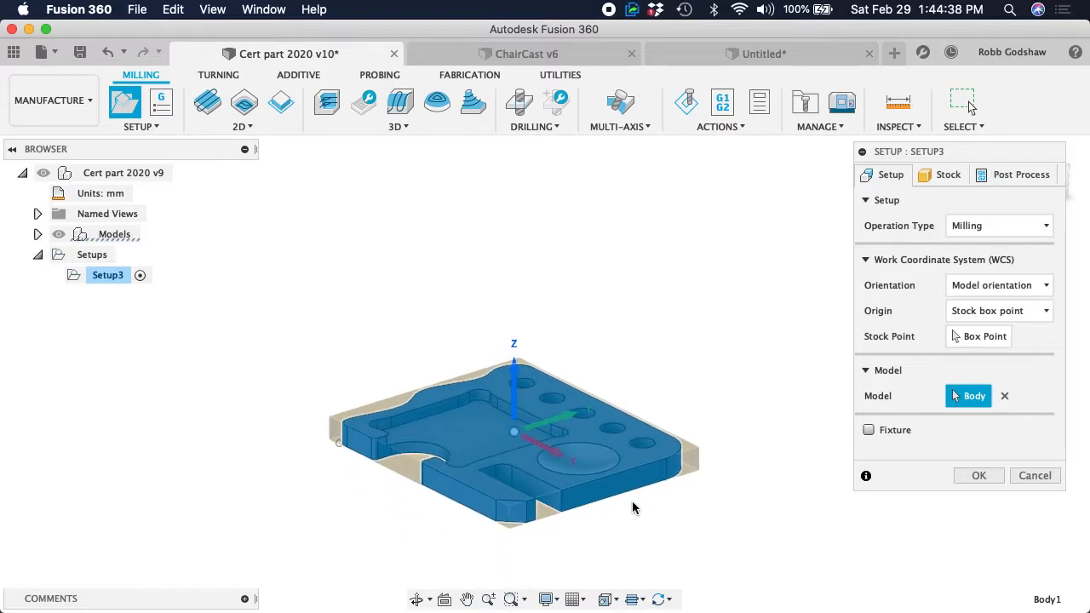
pyautogui.scroll(-3, 633, 508)
pyautogui.keyDown('shift'); pyautogui.hscroll(-5, 633, 507); pyautogui.keyUp('shift')
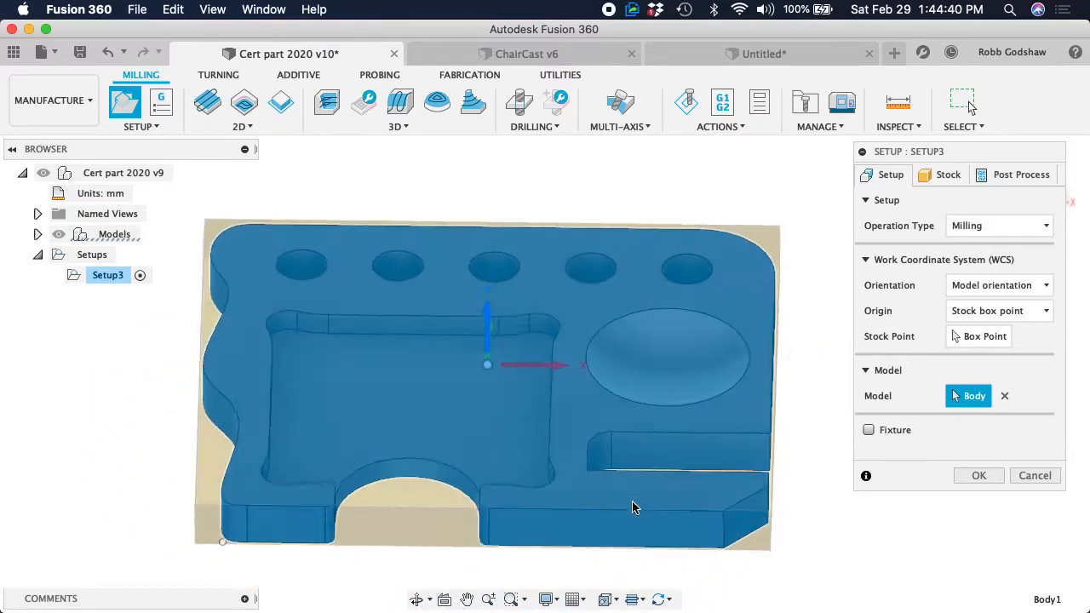
pyautogui.keyDown('shift'); pyautogui.hscroll(5, 632, 508); pyautogui.keyUp('shift')
pyautogui.keyDown('shift'); pyautogui.hscroll(-4, 633, 507); pyautogui.keyUp('shift')
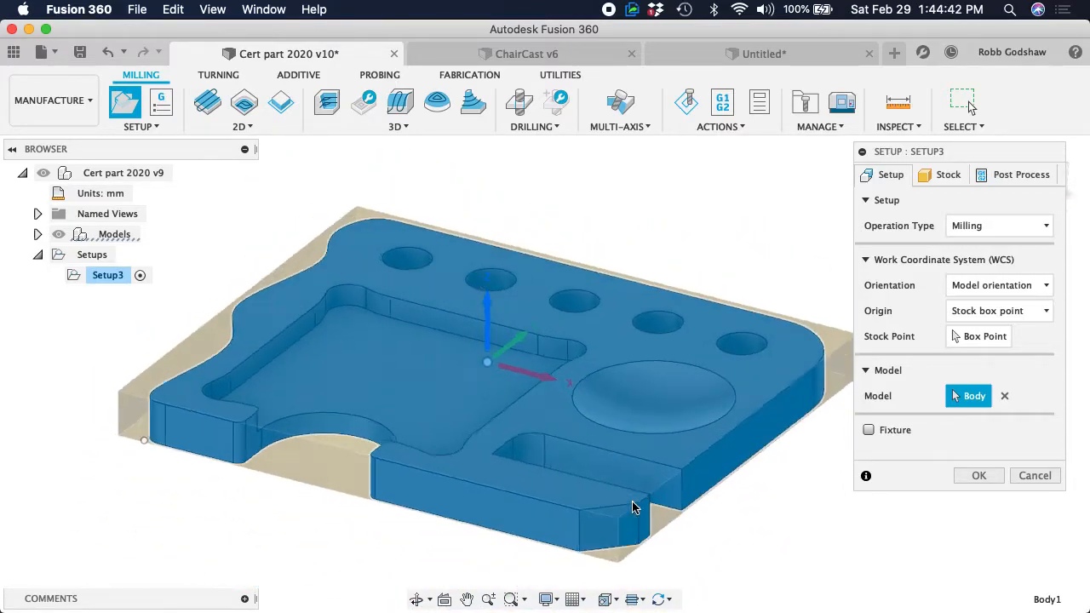
pyautogui.keyDown('shift'); pyautogui.hscroll(8, 633, 508); pyautogui.keyUp('shift')
pyautogui.keyDown('shift'); pyautogui.hscroll(-4, 633, 508); pyautogui.keyUp('shift')
pyautogui.keyDown('shift'); pyautogui.hscroll(-8, 633, 508); pyautogui.keyUp('shift')
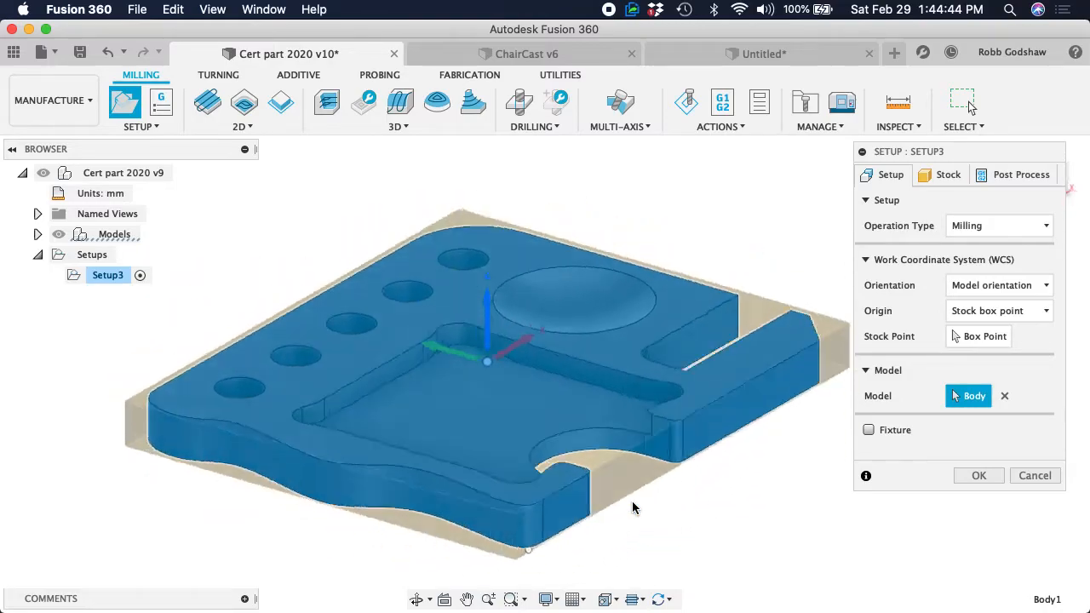
pyautogui.keyDown('shift'); pyautogui.hscroll(3, 632, 508); pyautogui.keyUp('shift')
pyautogui.keyDown('shift'); pyautogui.hscroll(-3, 632, 507); pyautogui.keyUp('shift')
pyautogui.keyDown('shift'); pyautogui.hscroll(5, 633, 507); pyautogui.keyUp('shift')
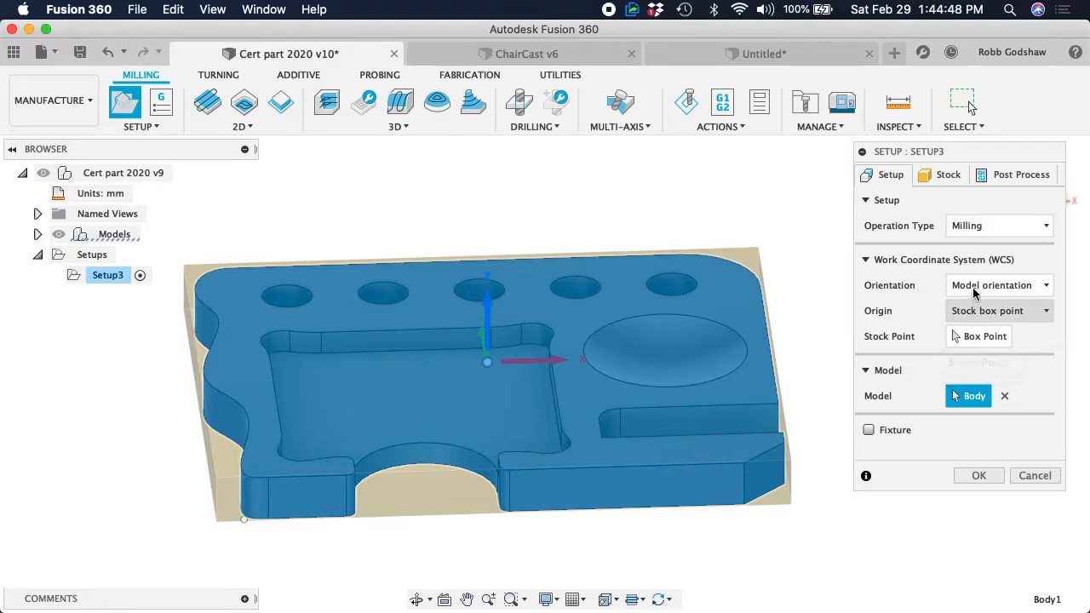
pyautogui.click(977, 337)
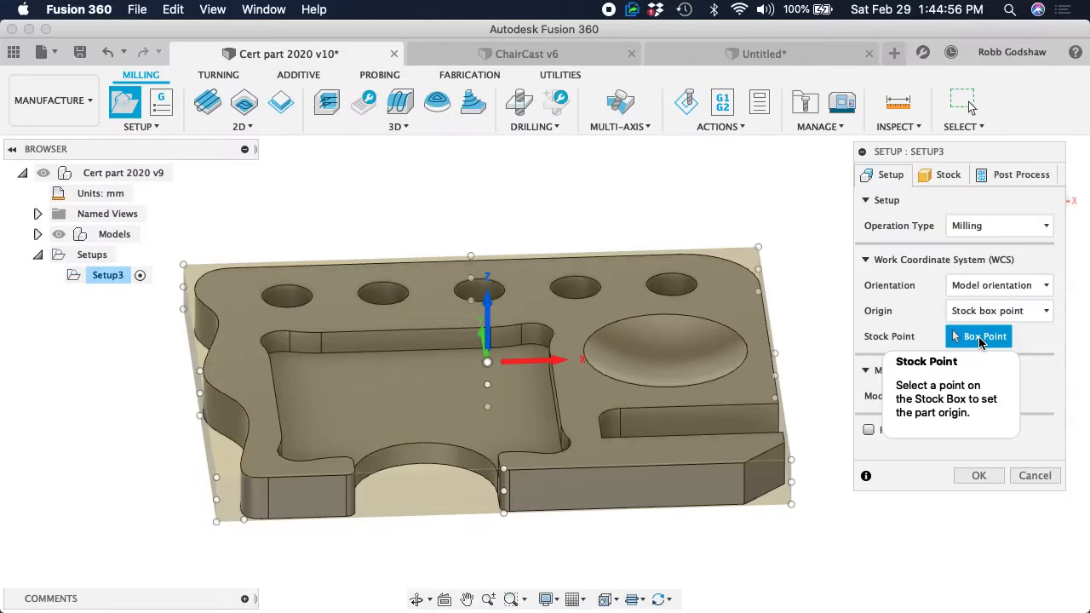
pyautogui.click(217, 523)
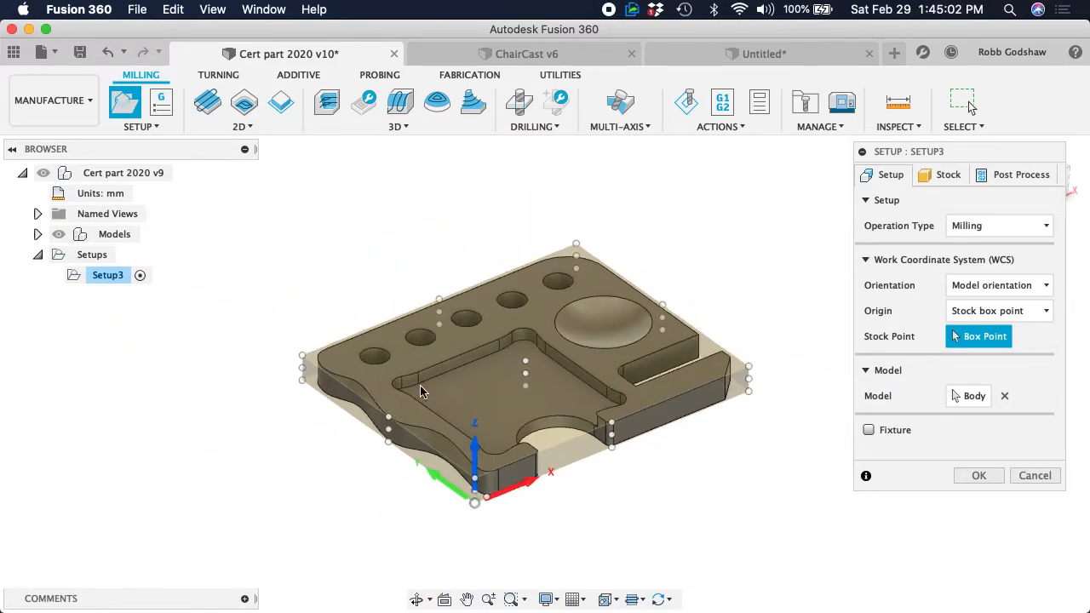
# Examine the origin at the stock corner and the directions of its X, Y and Z axes up close and from several angles
pyautogui.scroll(5, 443, 458)
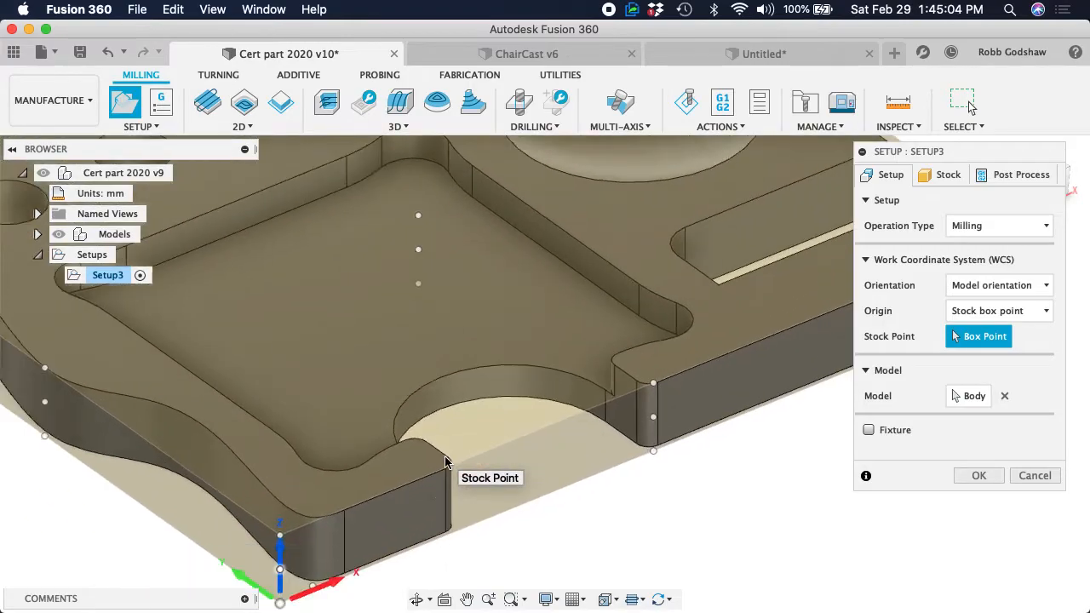
pyautogui.scroll(5, 480, 446)
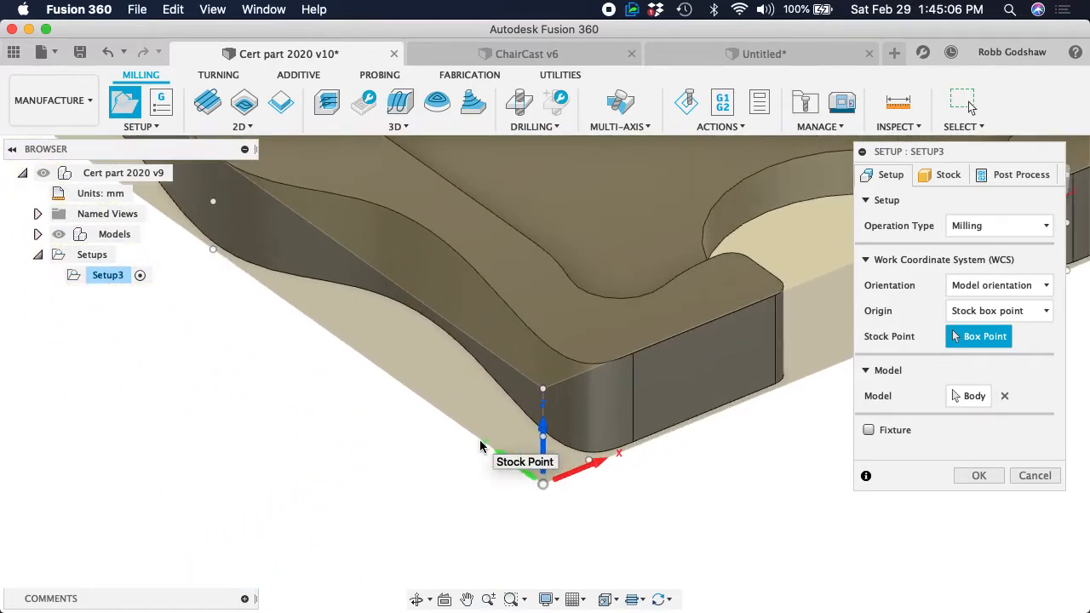
pyautogui.scroll(3, 486, 464)
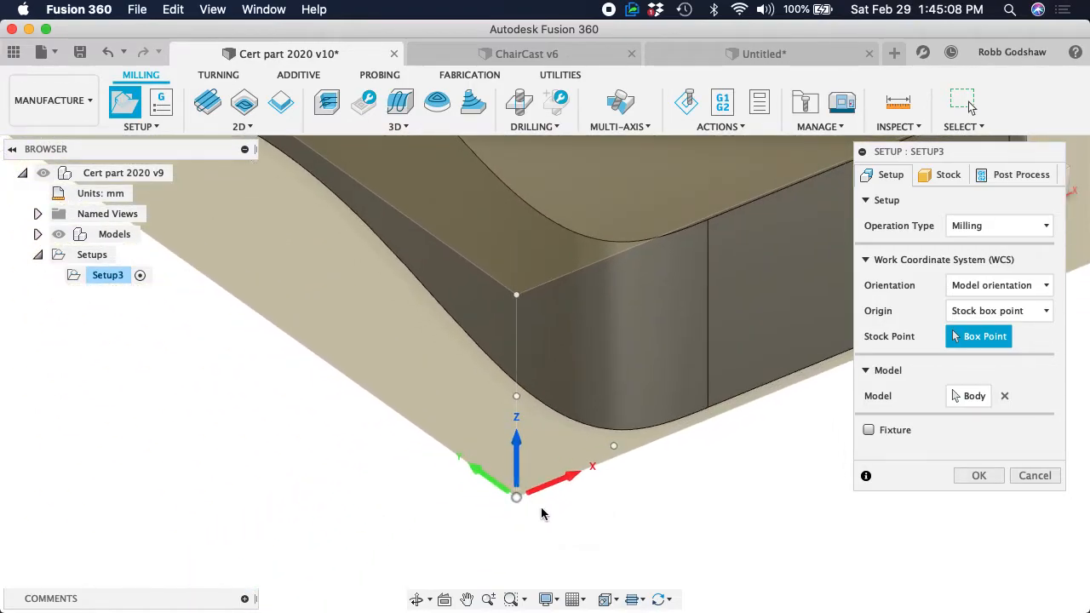
pyautogui.scroll(-5, 564, 503)
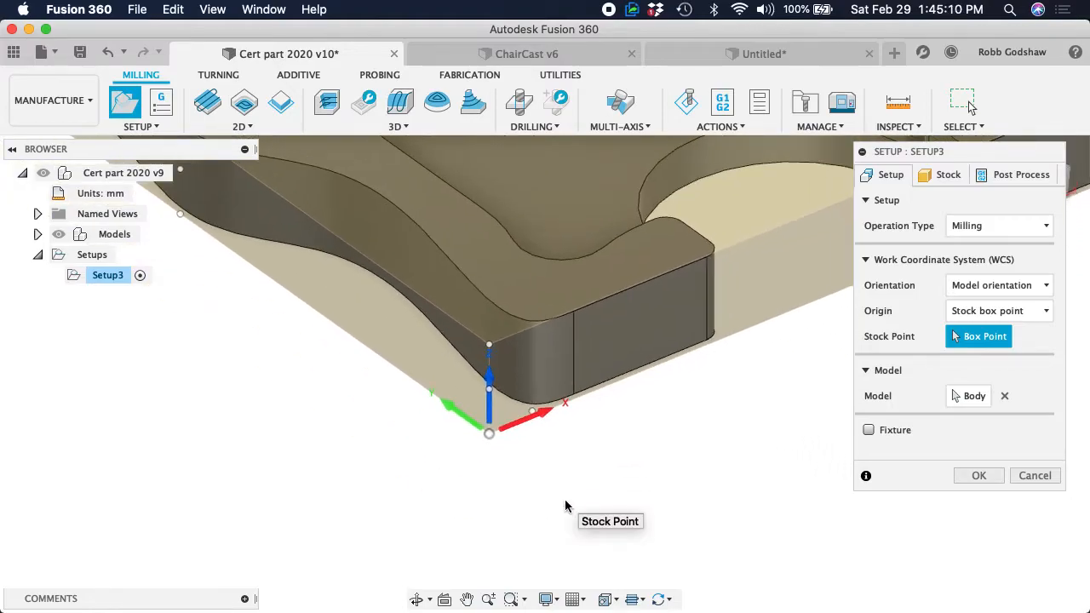
pyautogui.scroll(-4, 566, 501)
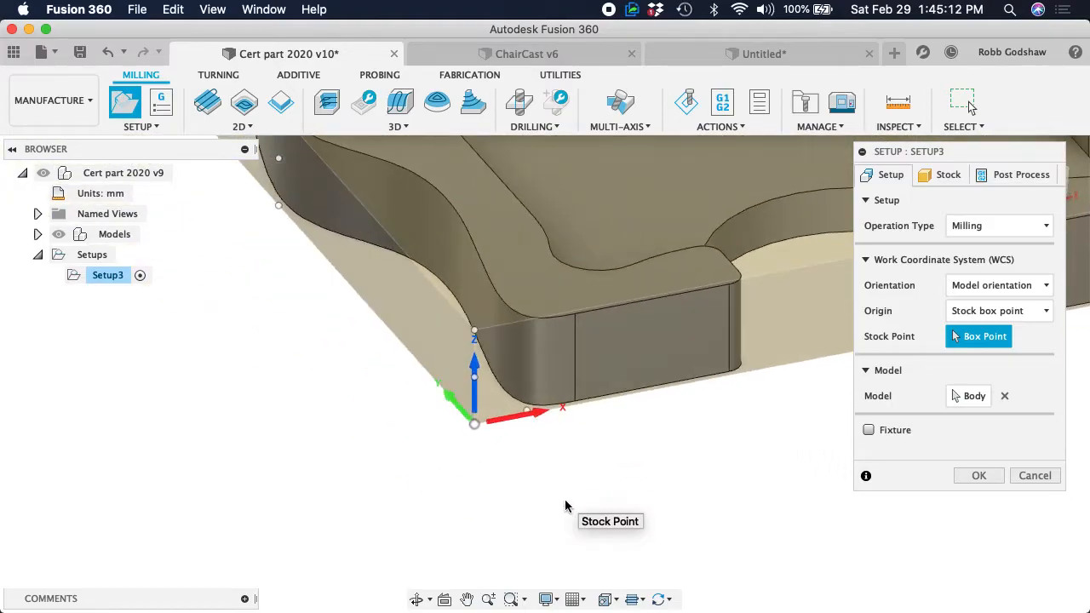
pyautogui.scroll(-8, 565, 506)
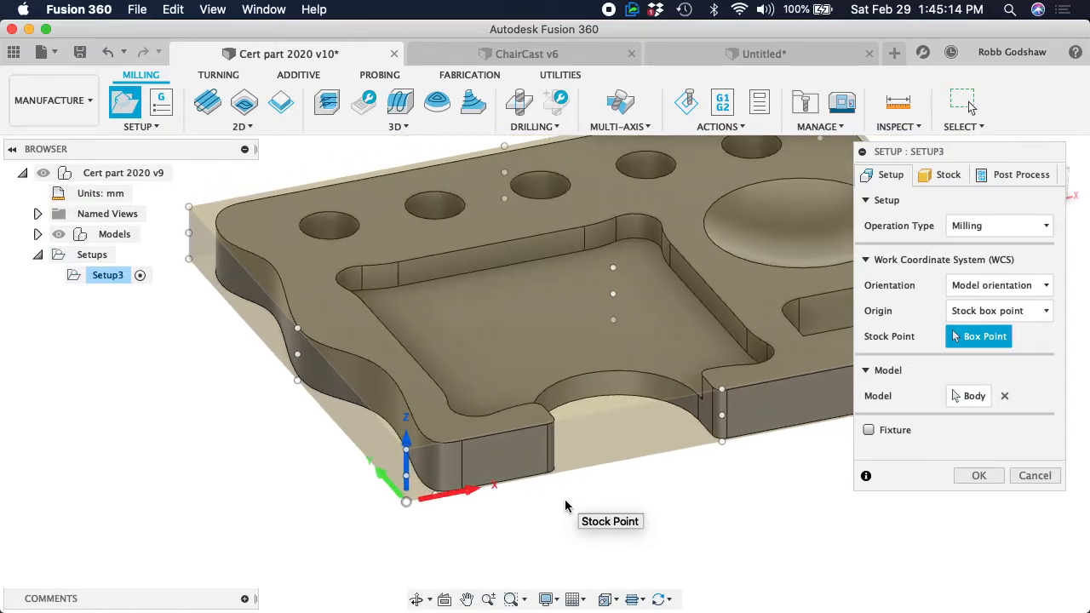
pyautogui.hscroll(2, 565, 506)
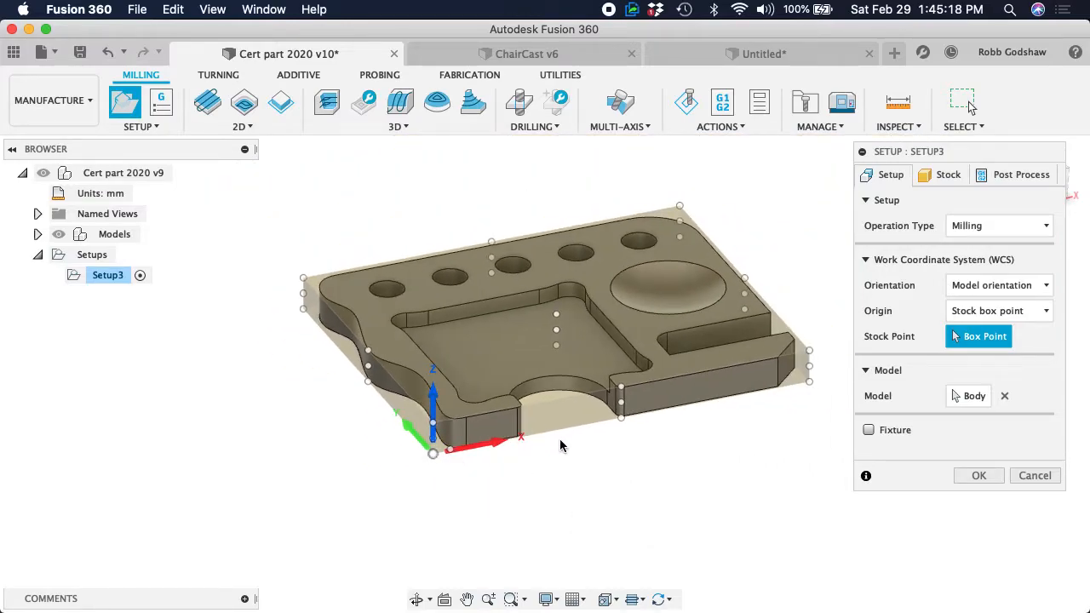
pyautogui.hscroll(1, 584, 441)
pyautogui.hscroll(3, 584, 442)
pyautogui.keyDown('shift'); pyautogui.hscroll(-5, 583, 442); pyautogui.keyUp('shift')
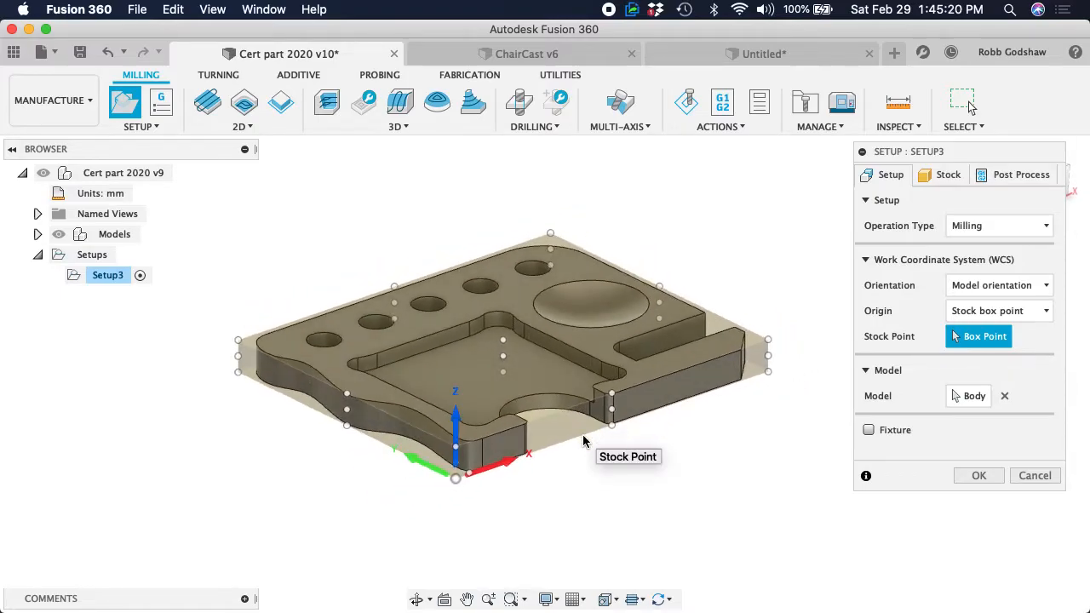
pyautogui.keyDown('shift'); pyautogui.hscroll(3, 583, 441); pyautogui.keyUp('shift')
pyautogui.keyDown('shift'); pyautogui.hscroll(-2, 583, 441); pyautogui.keyUp('shift')
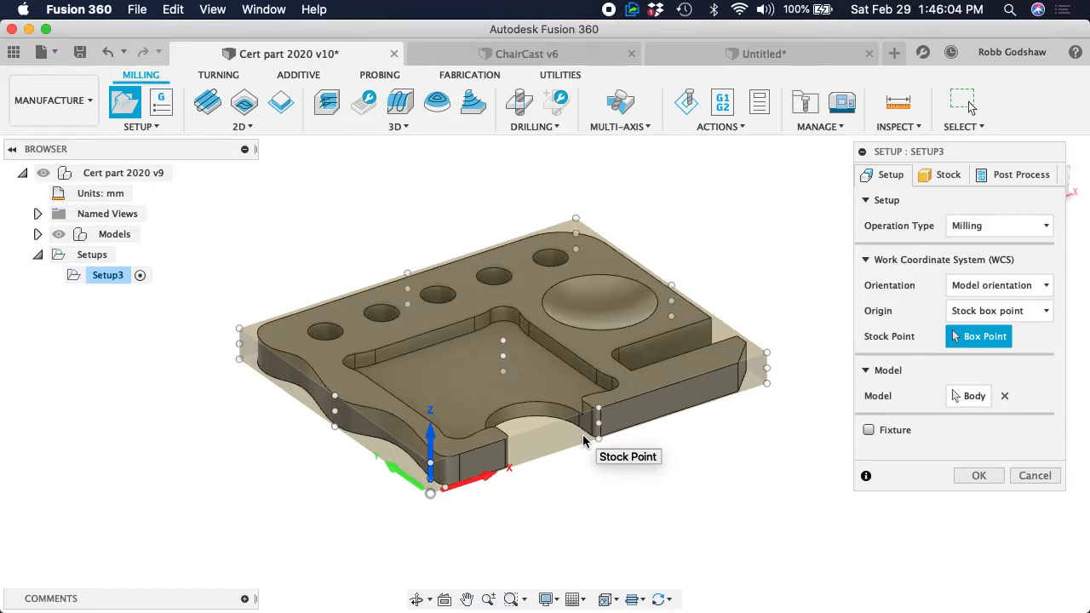
pyautogui.keyDown('shift'); pyautogui.hscroll(10, 583, 441); pyautogui.keyUp('shift')
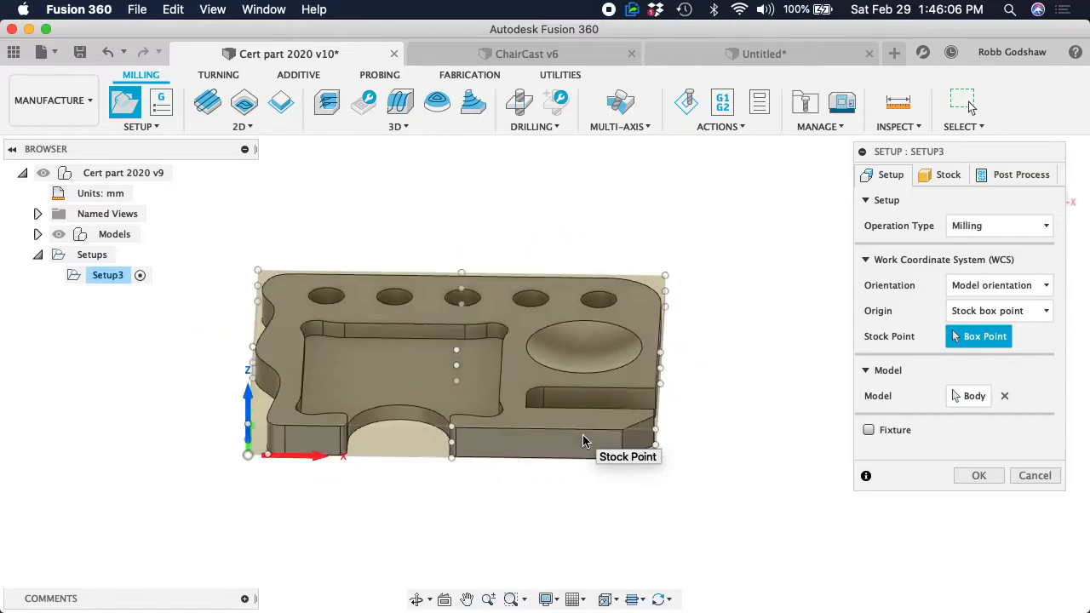
pyautogui.keyDown('shift'); pyautogui.hscroll(2, 584, 441); pyautogui.keyUp('shift')
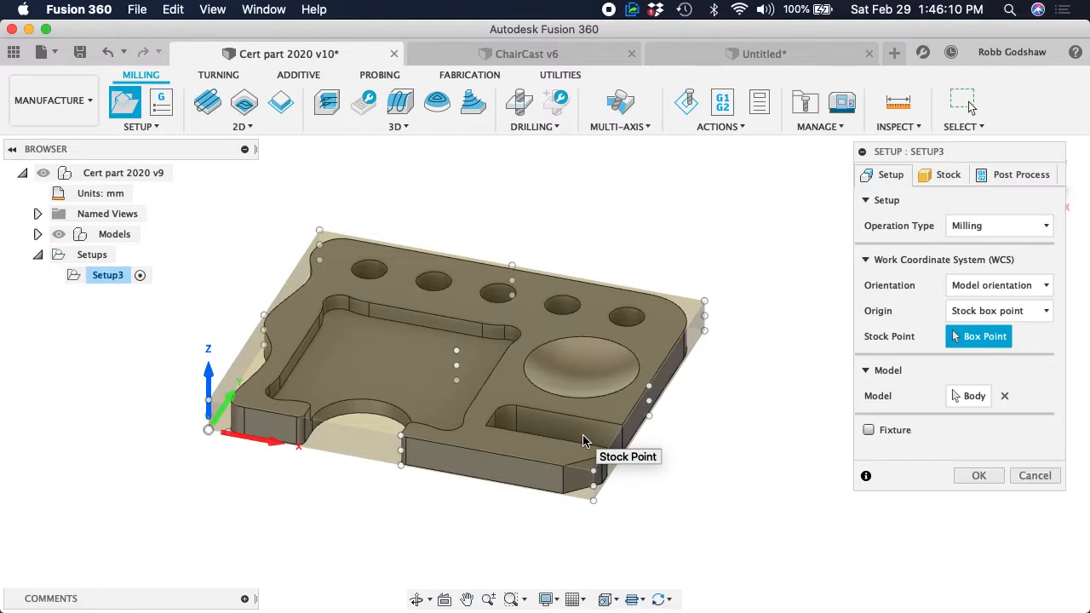
pyautogui.keyDown('shift'); pyautogui.hscroll(-10, 276, 442); pyautogui.keyUp('shift')
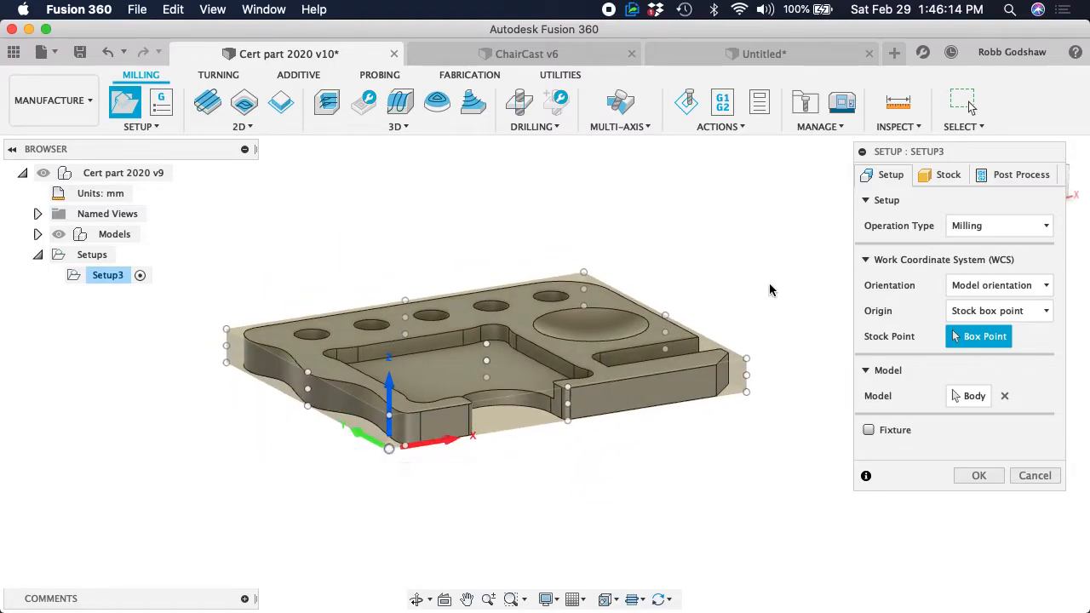
# Define the stock as a fixed size box with a width (X) of 96" and a depth (Y) of 48"
pyautogui.click(936, 177)
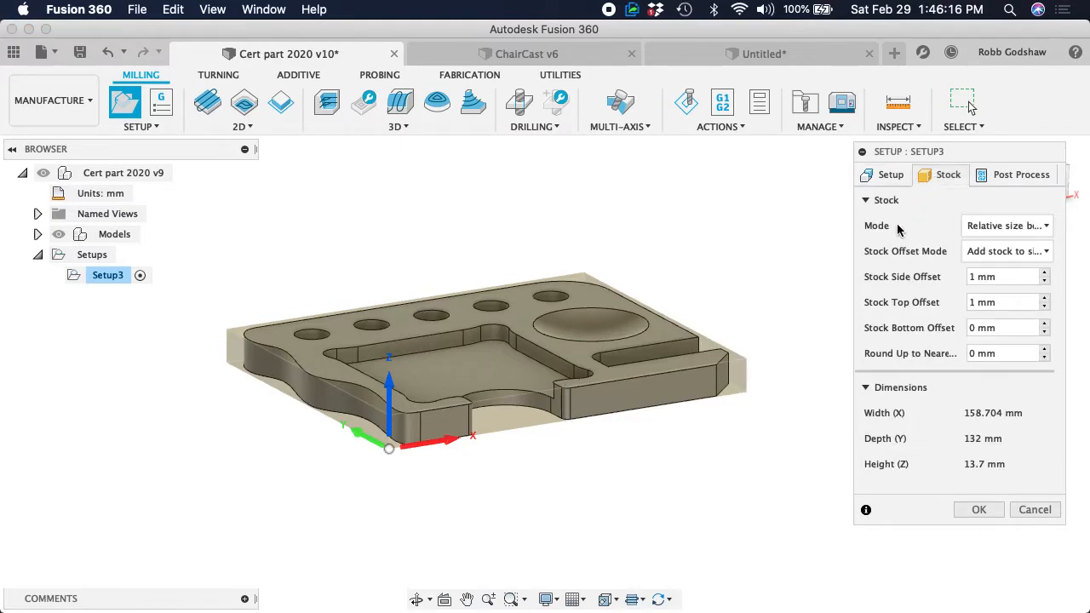
pyautogui.click(998, 226)
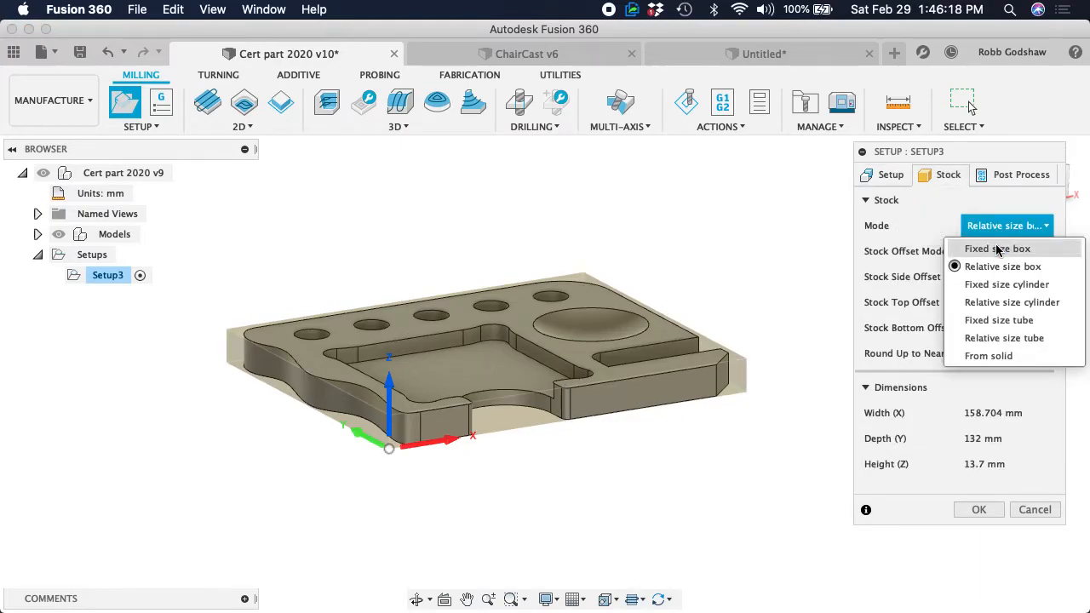
pyautogui.click(997, 249)
pyautogui.moveTo(1012, 251); pyautogui.dragTo(966, 251)
pyautogui.write('96"')
pyautogui.press('Tab')
pyautogui.click(1012, 306)
pyautogui.moveTo(1018, 304); pyautogui.dragTo(930, 305)
pyautogui.write('48"')
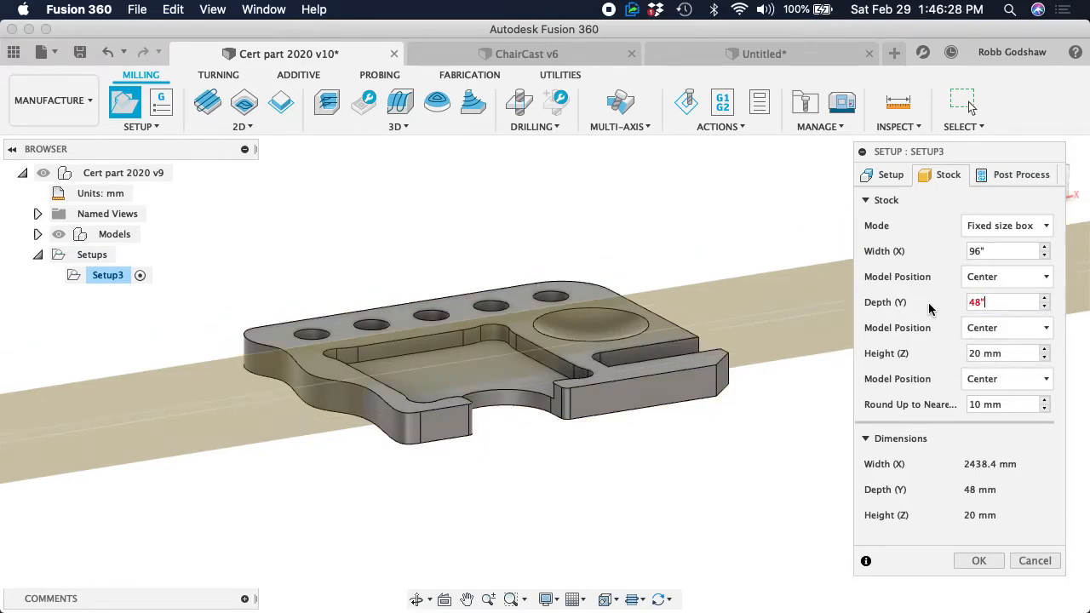
# Position the model in the stock's depth with a 1" offset from the front side (-Y)
pyautogui.scroll(-5, 706, 379)
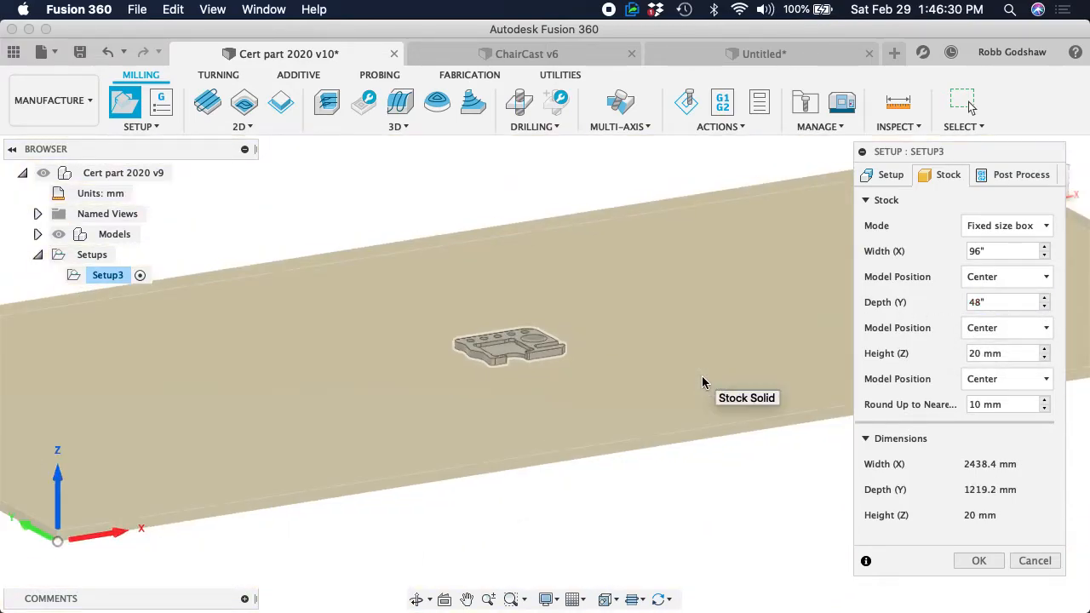
pyautogui.scroll(-4, 702, 377)
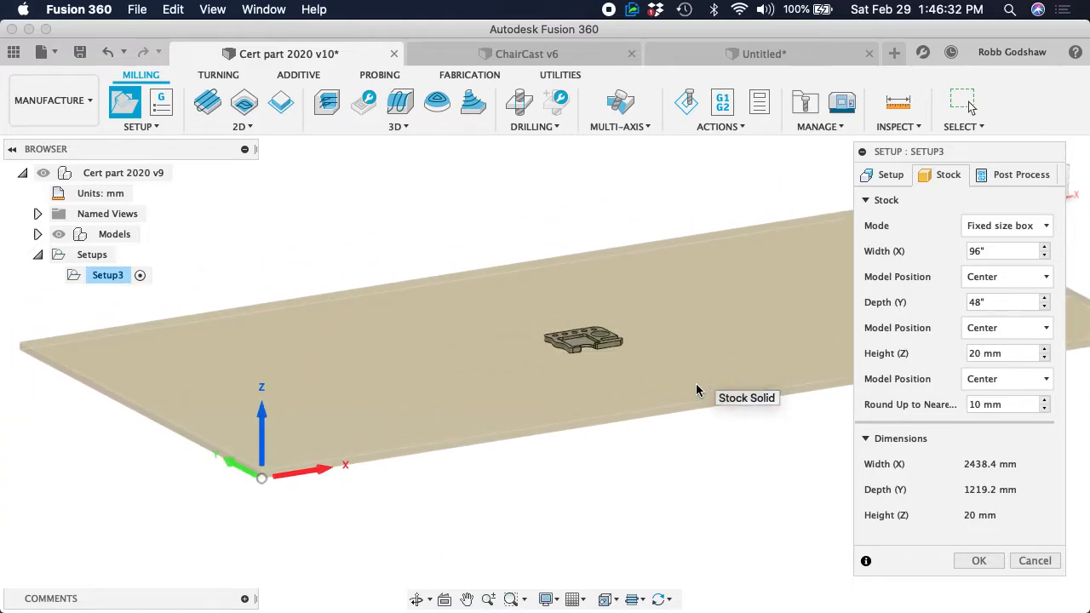
pyautogui.click(1022, 328)
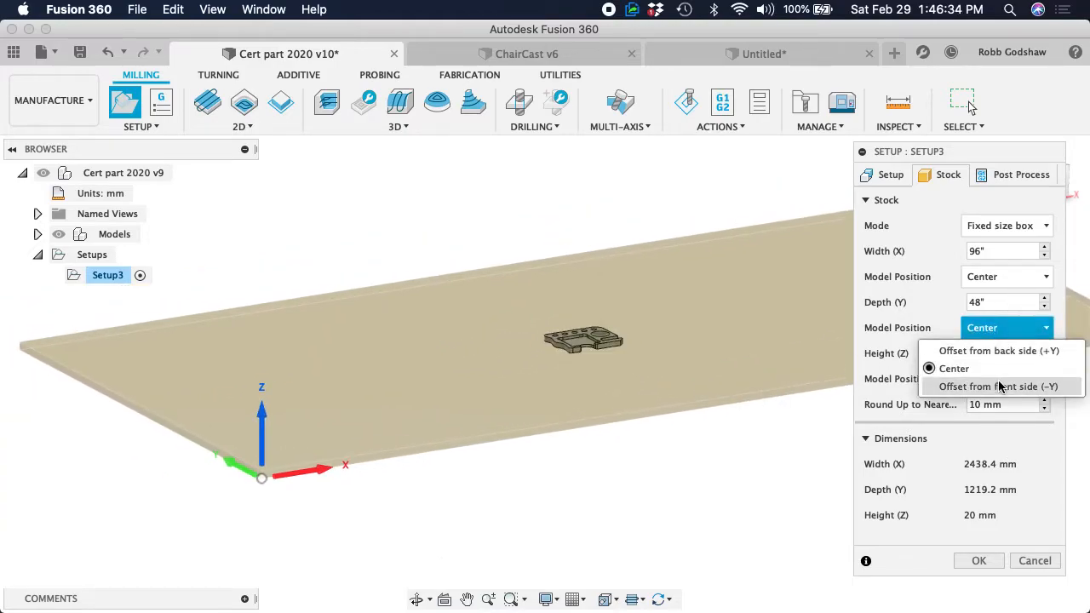
pyautogui.click(1005, 350)
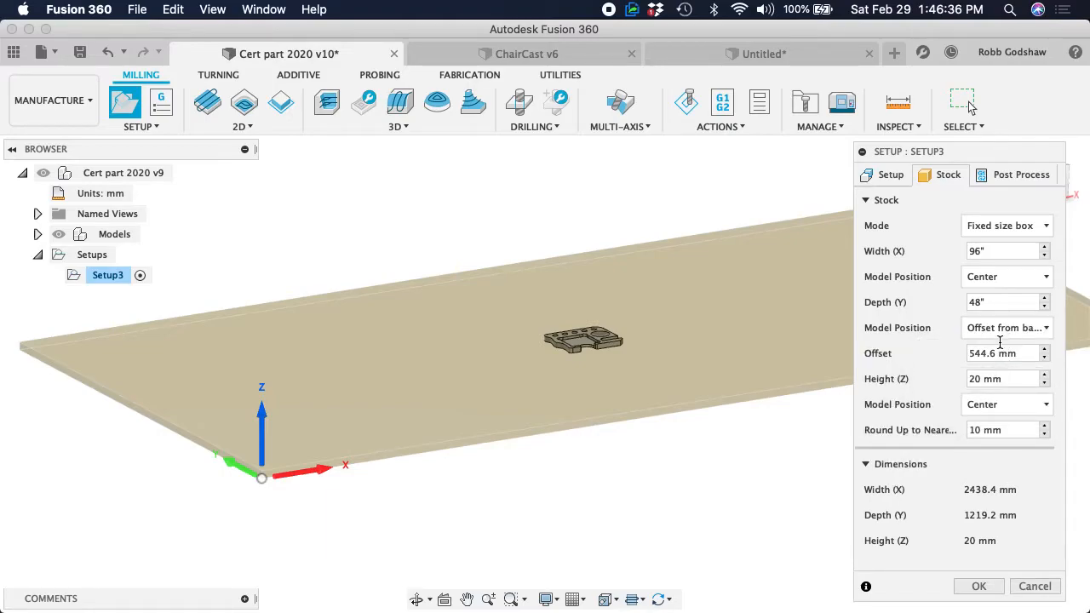
pyautogui.click(1005, 356)
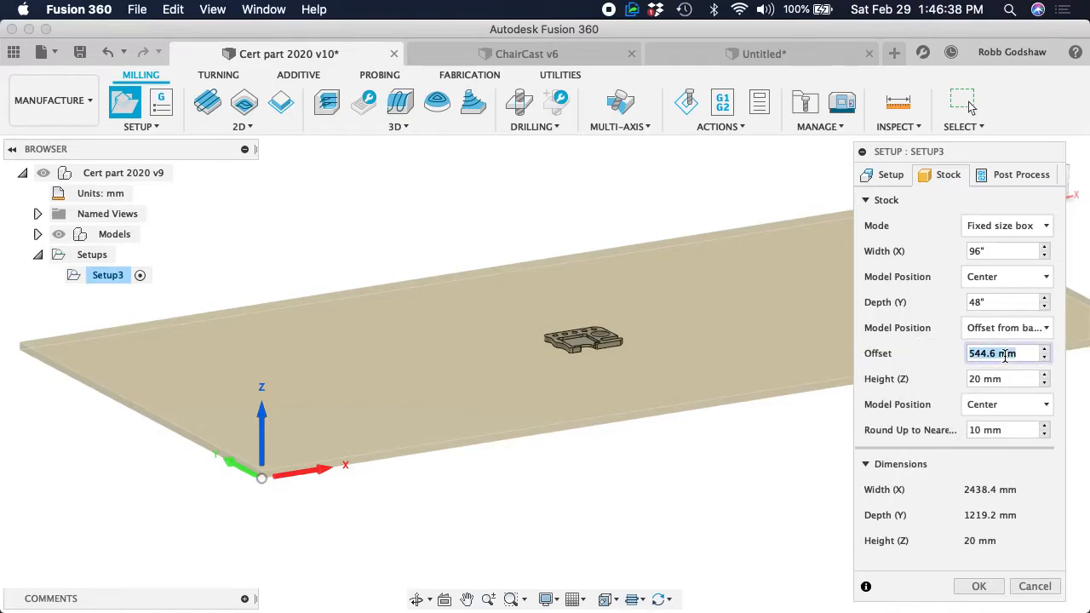
pyautogui.write('1')
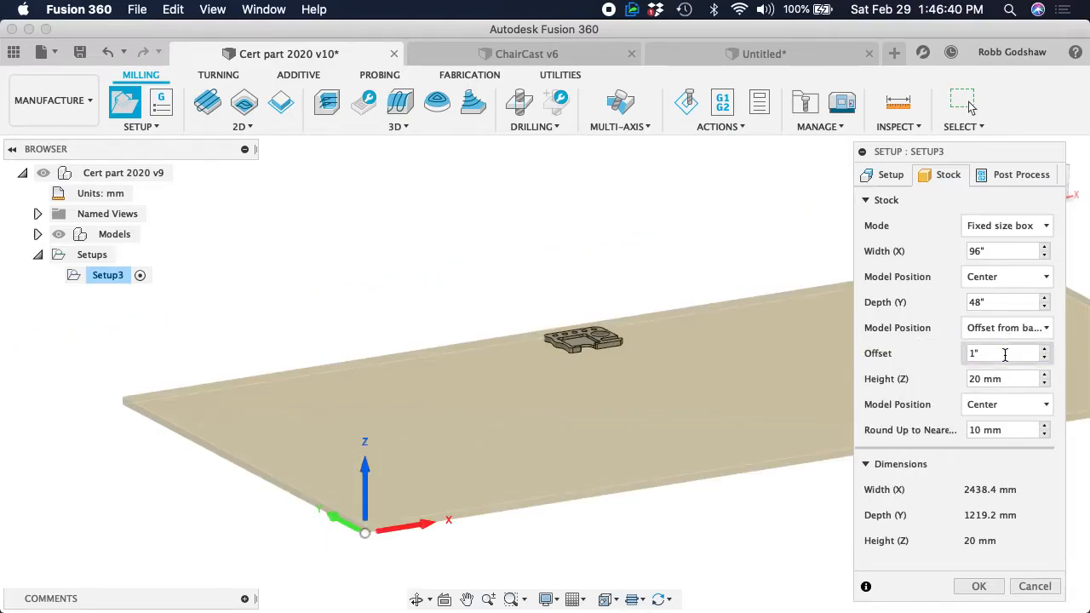
pyautogui.click(1005, 328)
pyautogui.click(1007, 383)
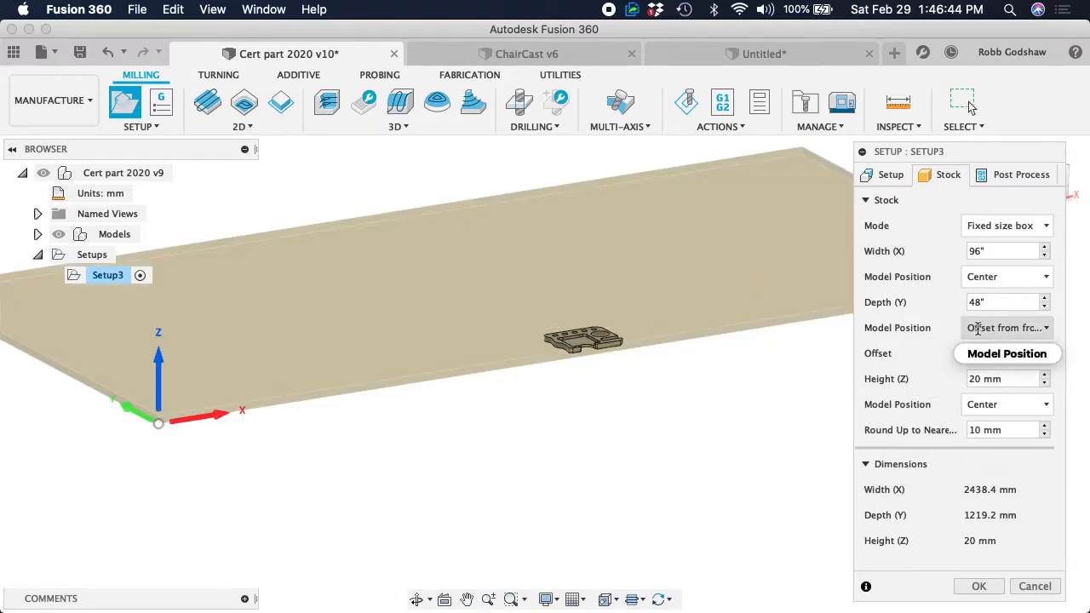
# Position the model in the stock's width with a 1" offset from the left side (-X) and accept the setup
pyautogui.click(990, 407)
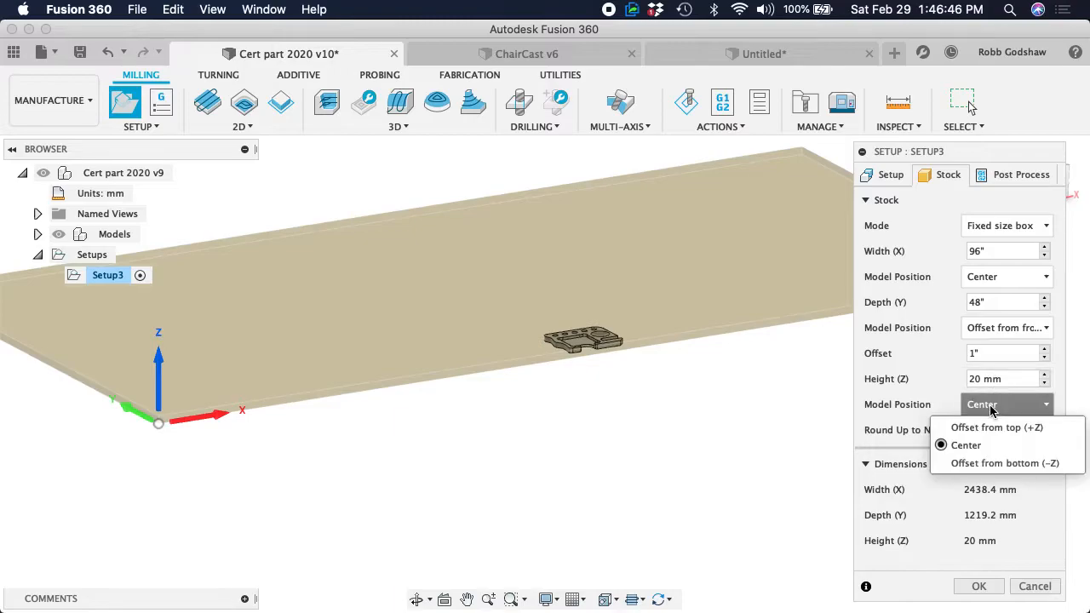
pyautogui.click(938, 338)
pyautogui.click(993, 282)
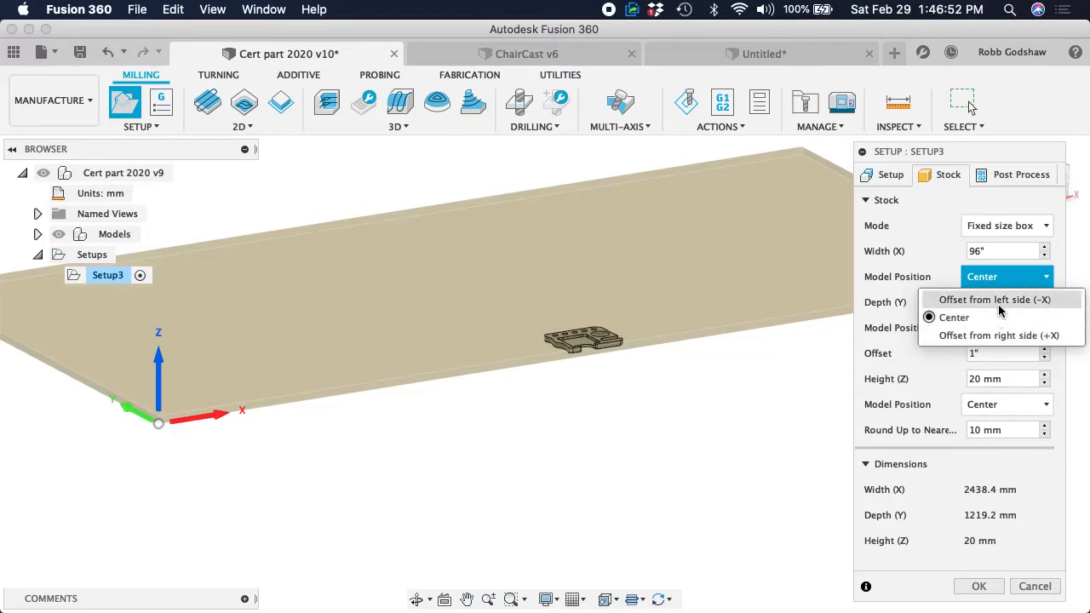
pyautogui.click(995, 300)
pyautogui.doubleClick(1000, 304)
pyautogui.write('1')
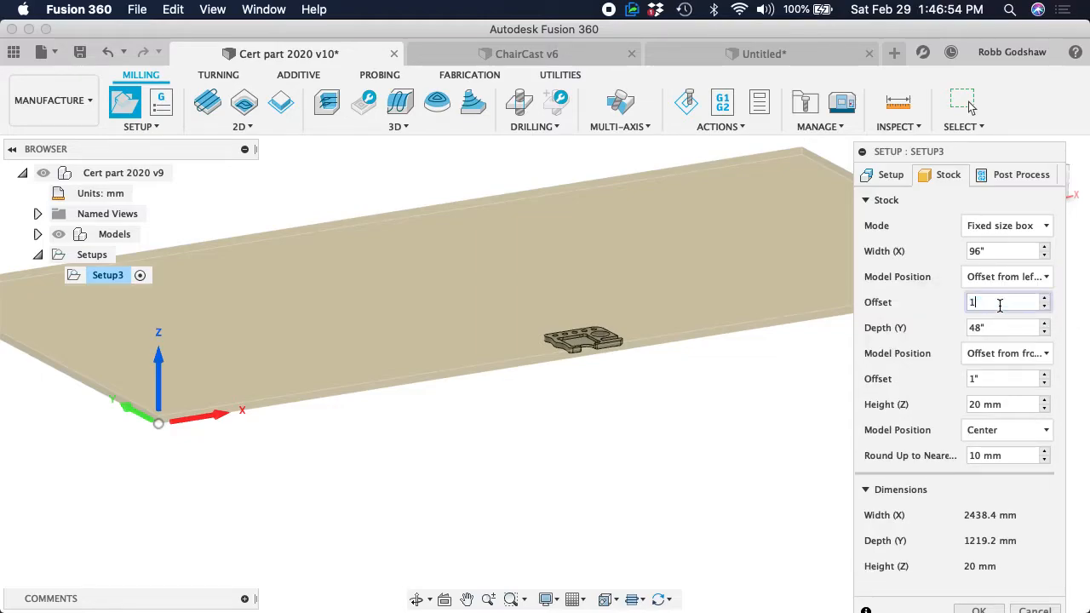
pyautogui.write('"')
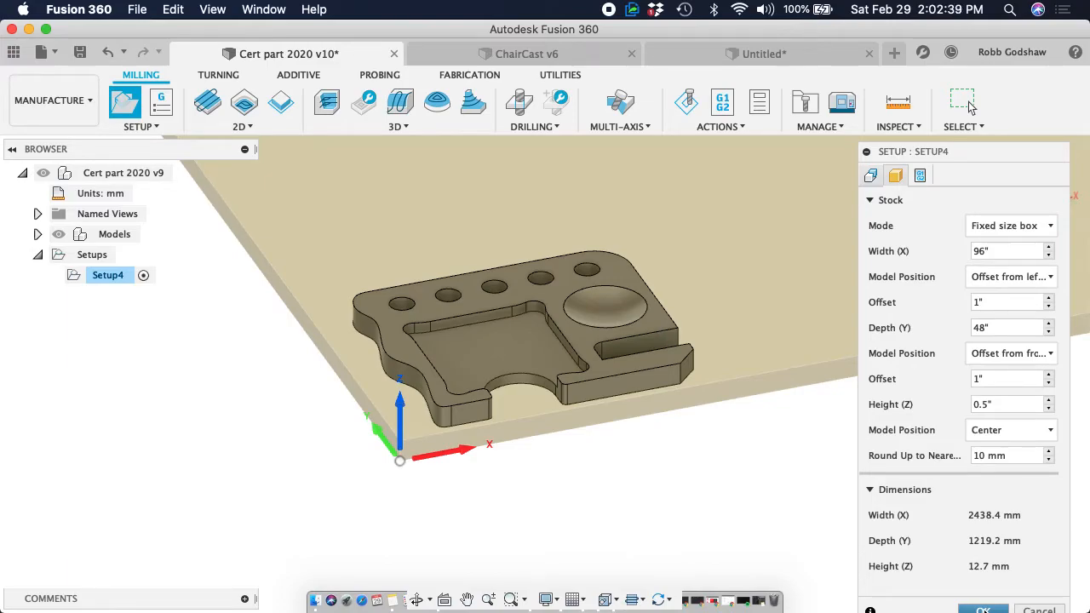
pyautogui.click(979, 608)
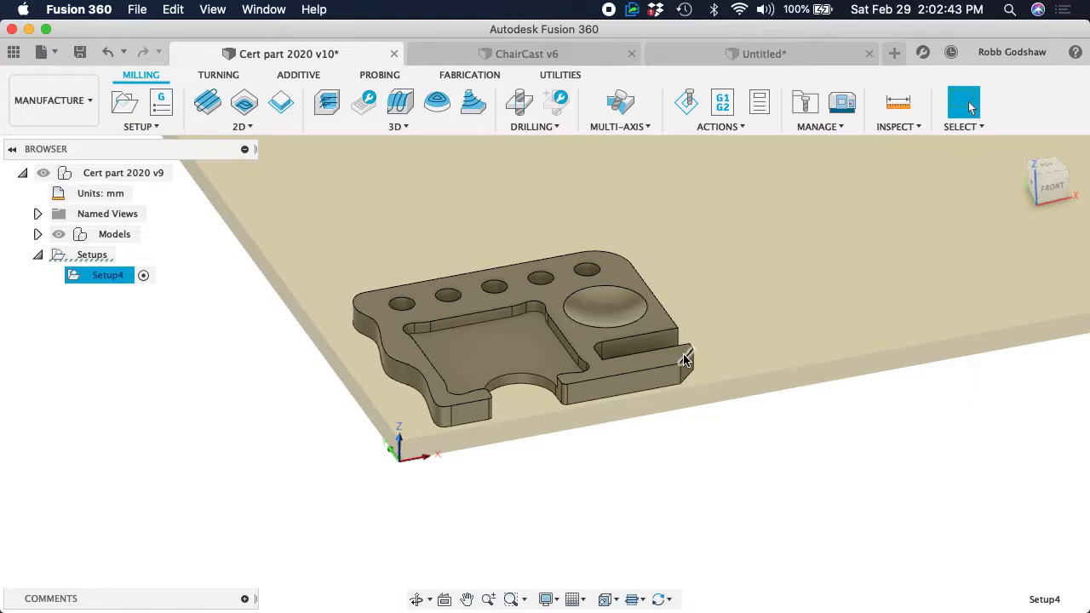
# Examine the placement of the part on the full stock sheet from different distances and angles
pyautogui.scroll(-3, 684, 358)
pyautogui.hscroll(3, 683, 355)
pyautogui.scroll(3, 684, 354)
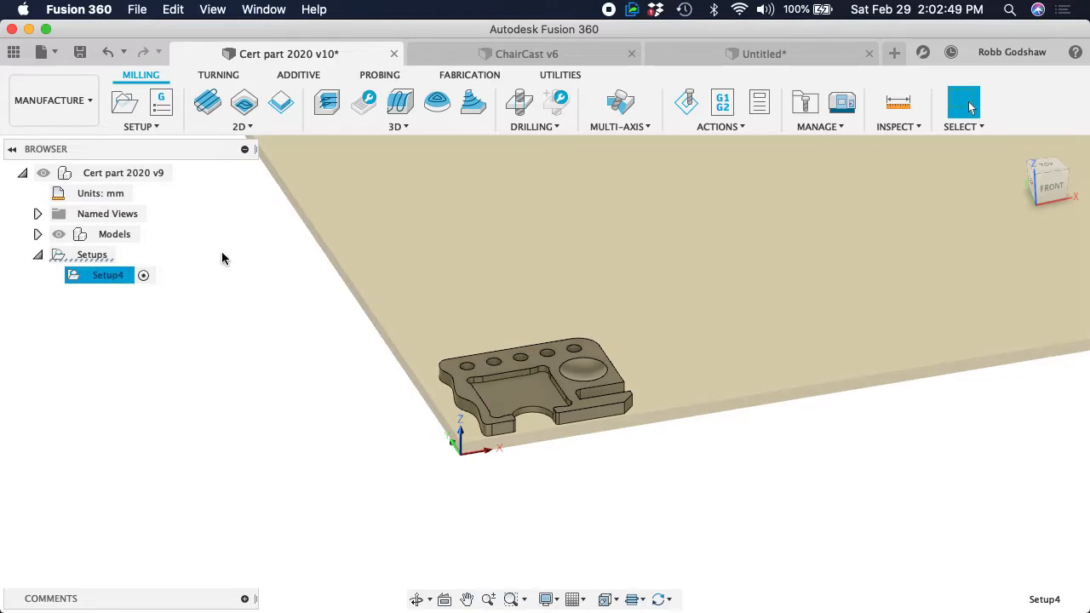
pyautogui.hscroll(3, 400, 321)
pyautogui.scroll(-5, 399, 321)
pyautogui.scroll(8, 399, 321)
pyautogui.scroll(-6, 399, 326)
pyautogui.scroll(-5, 400, 326)
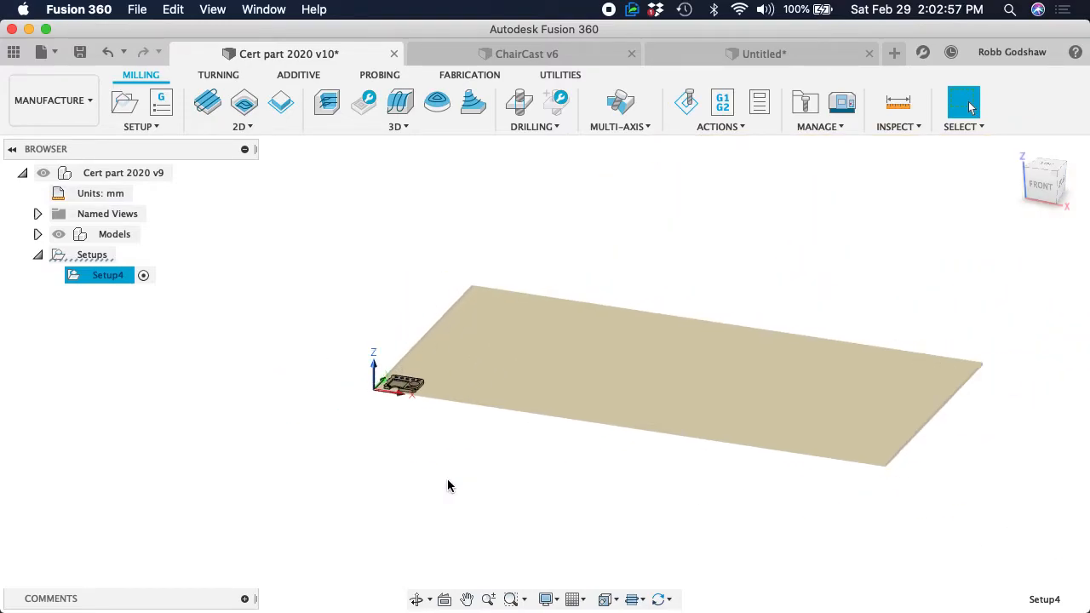
pyautogui.scroll(3, 913, 390)
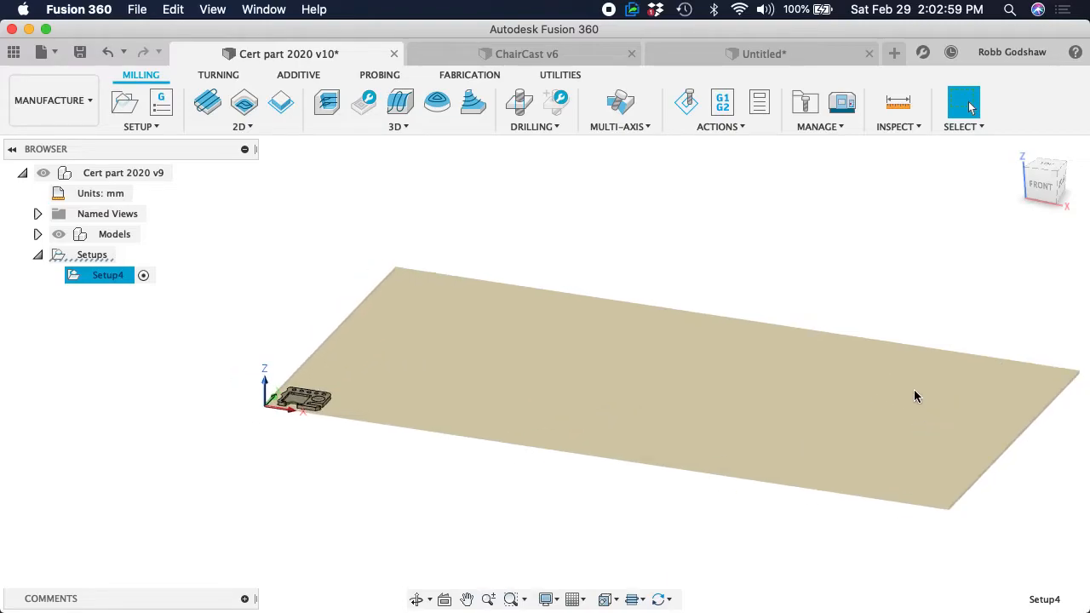
pyautogui.scroll(-5, 914, 389)
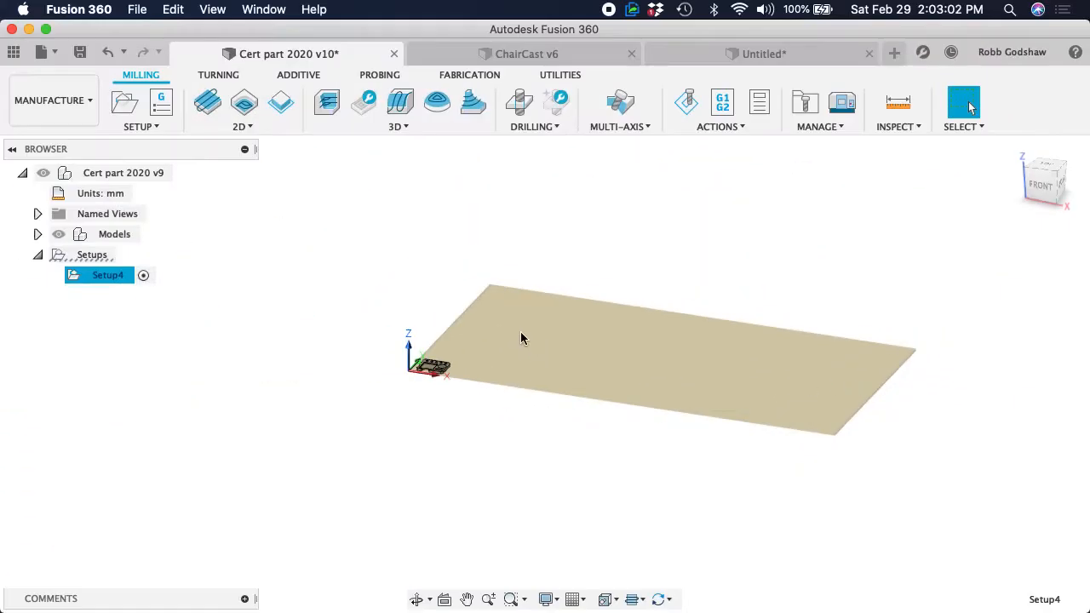
# Inspect the stock corner up close, checking the part's margins to the edges and the position of the origin
pyautogui.keyDown('shift'); pyautogui.hscroll(-5, 520, 331); pyautogui.keyUp('shift')
pyautogui.scroll(5, 521, 331)
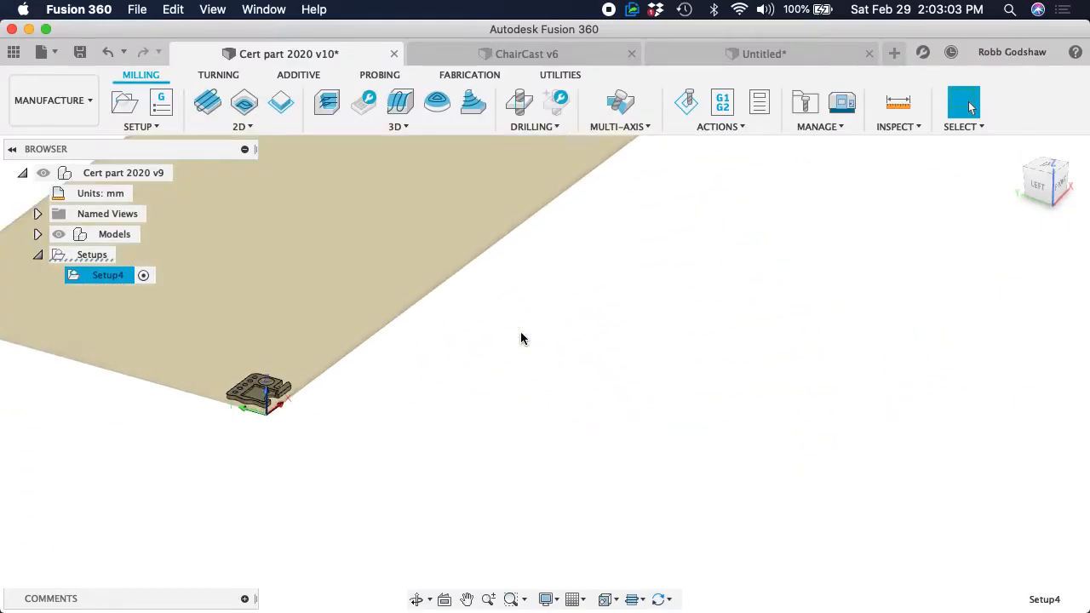
pyautogui.hscroll(-3, 520, 332)
pyautogui.scroll(5, 520, 331)
pyautogui.hscroll(-4, 521, 331)
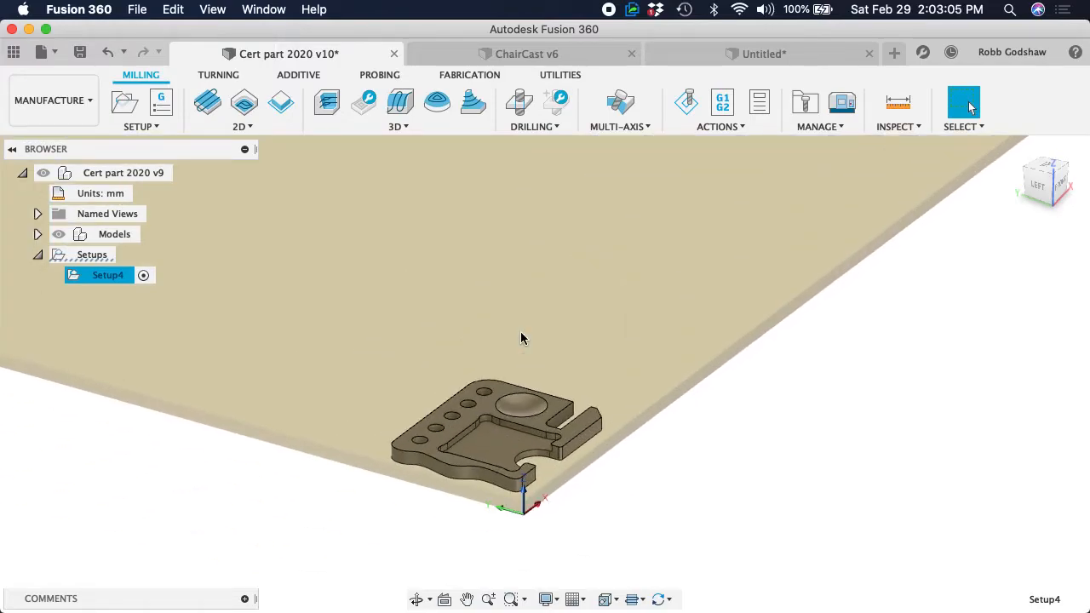
pyautogui.keyDown('shift'); pyautogui.hscroll(5, 520, 331); pyautogui.keyUp('shift')
pyautogui.scroll(10, 521, 338)
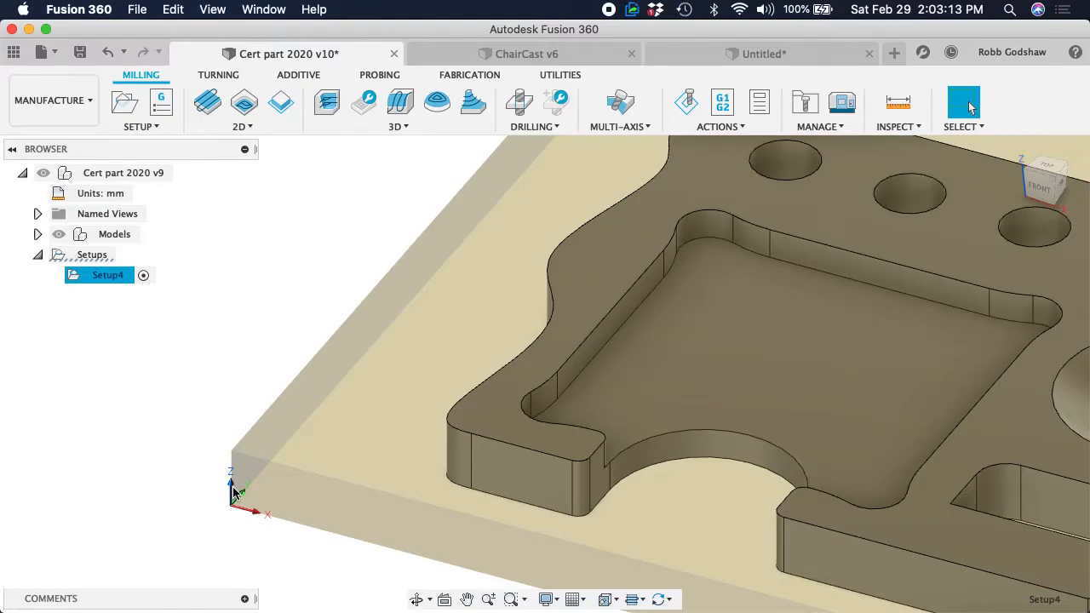
pyautogui.scroll(-6, 234, 492)
pyautogui.scroll(1, 236, 485)
pyautogui.scroll(-4, 238, 482)
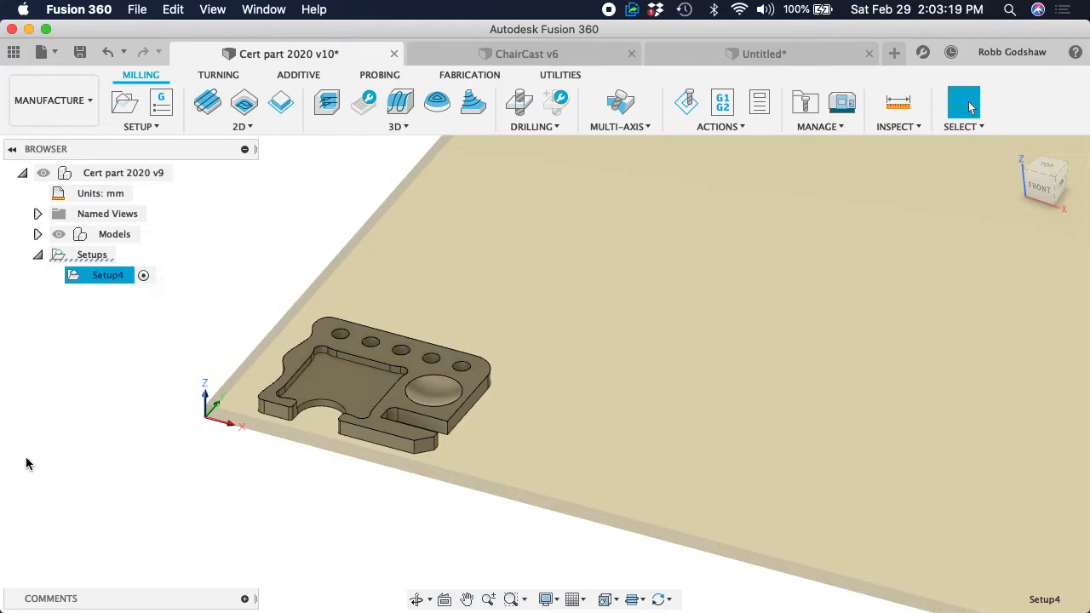
pyautogui.scroll(5, 366, 415)
pyautogui.scroll(-3, 379, 405)
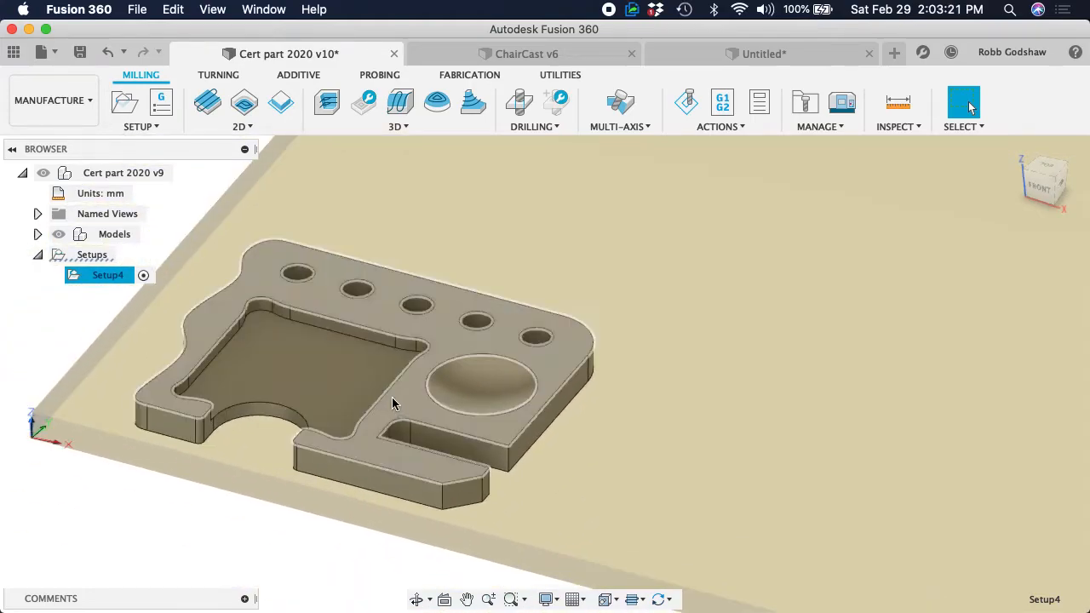
# Start a 2D Pocket operation and select the floor of the large recessed pocket as its geometry
pyautogui.click(244, 128)
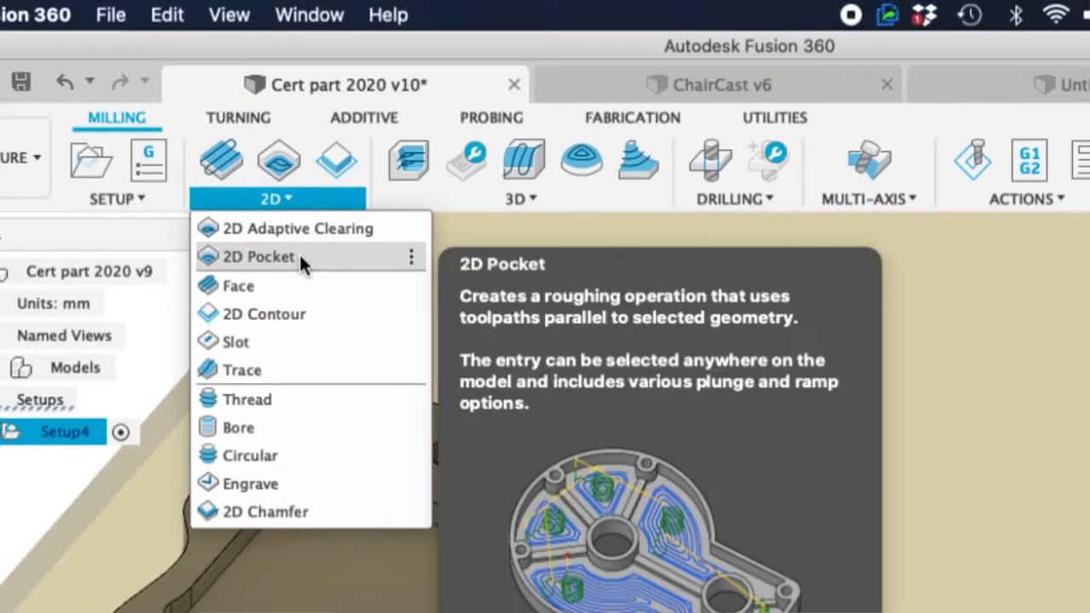
pyautogui.click(299, 256)
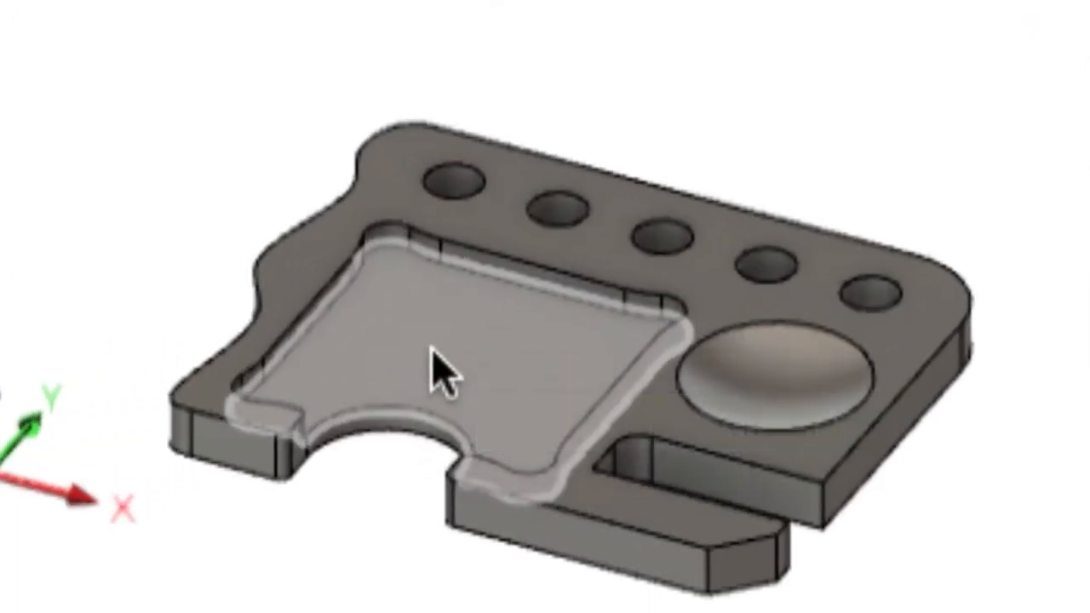
pyautogui.click(430, 349)
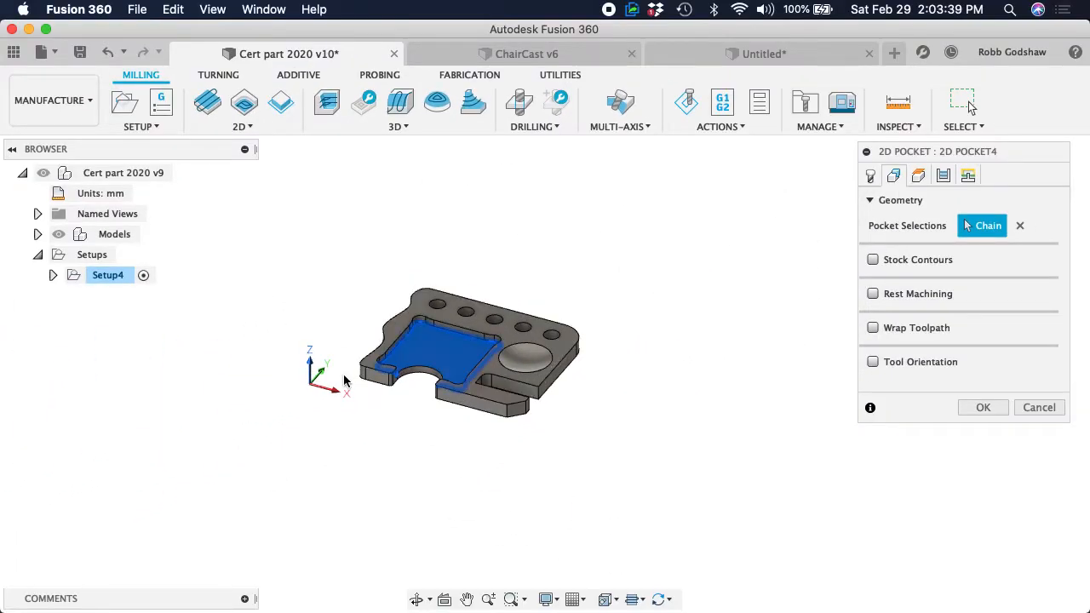
pyautogui.scroll(3, 345, 381)
pyautogui.scroll(4, 344, 381)
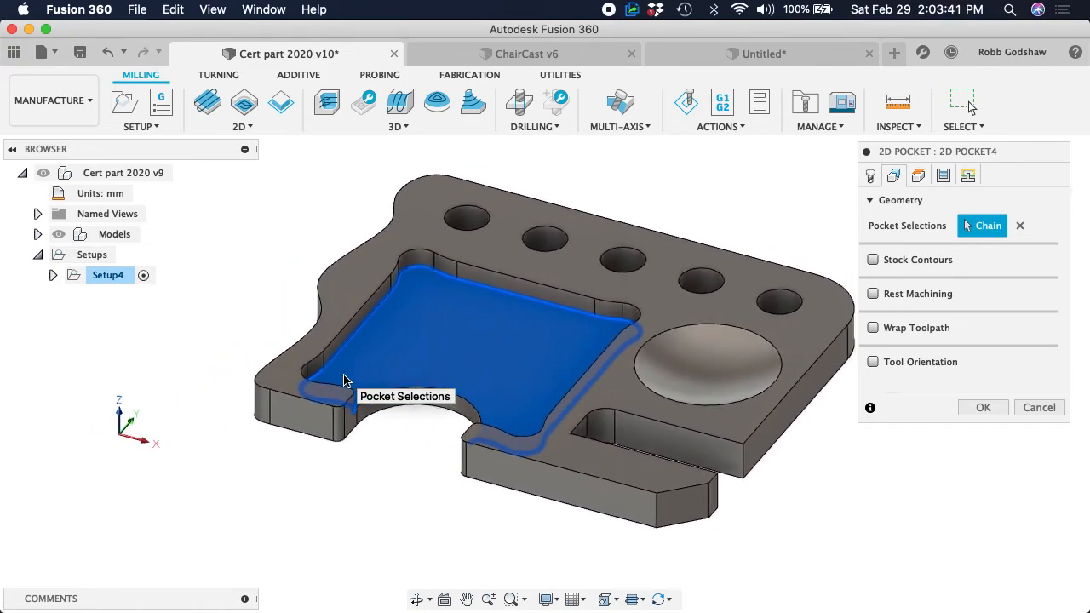
# Assign the 1/2 in. Flat Upcut end mill from the local ShopBotSoftWood library to the pocket operation
pyautogui.click(871, 177)
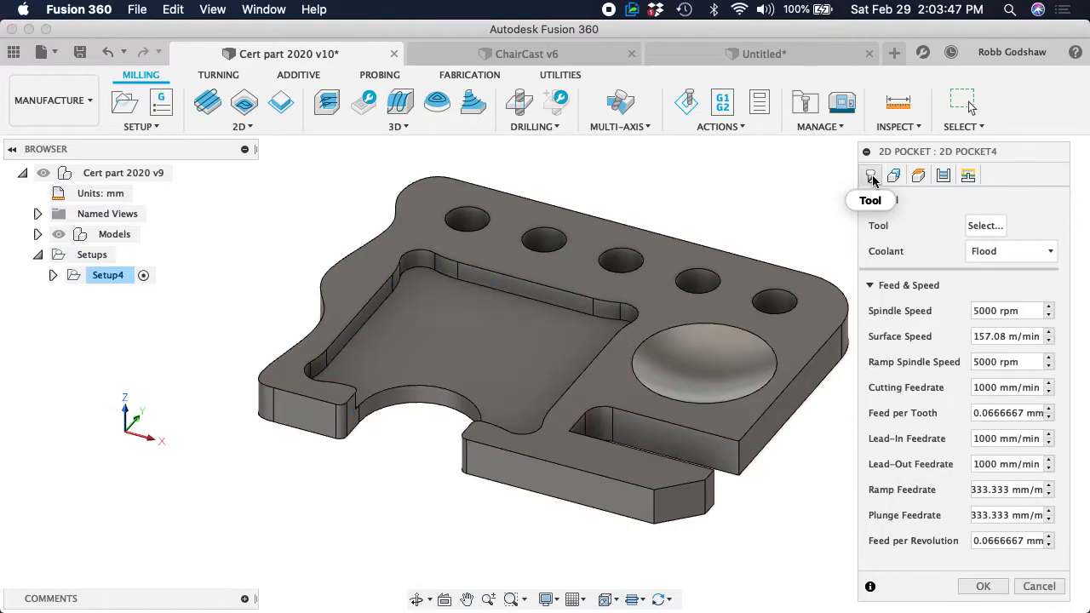
pyautogui.click(984, 226)
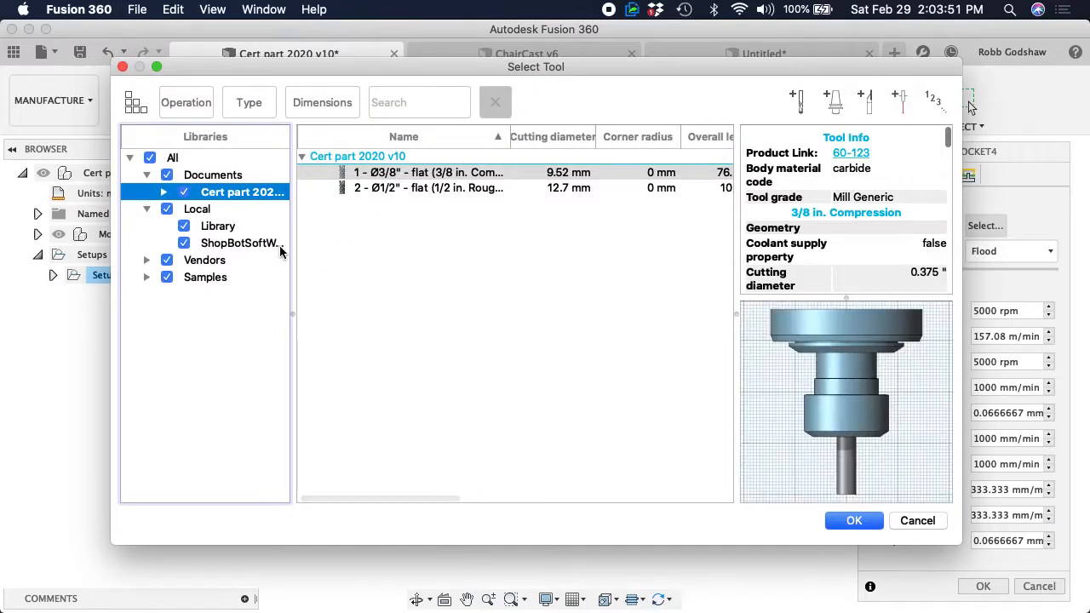
pyautogui.click(214, 246)
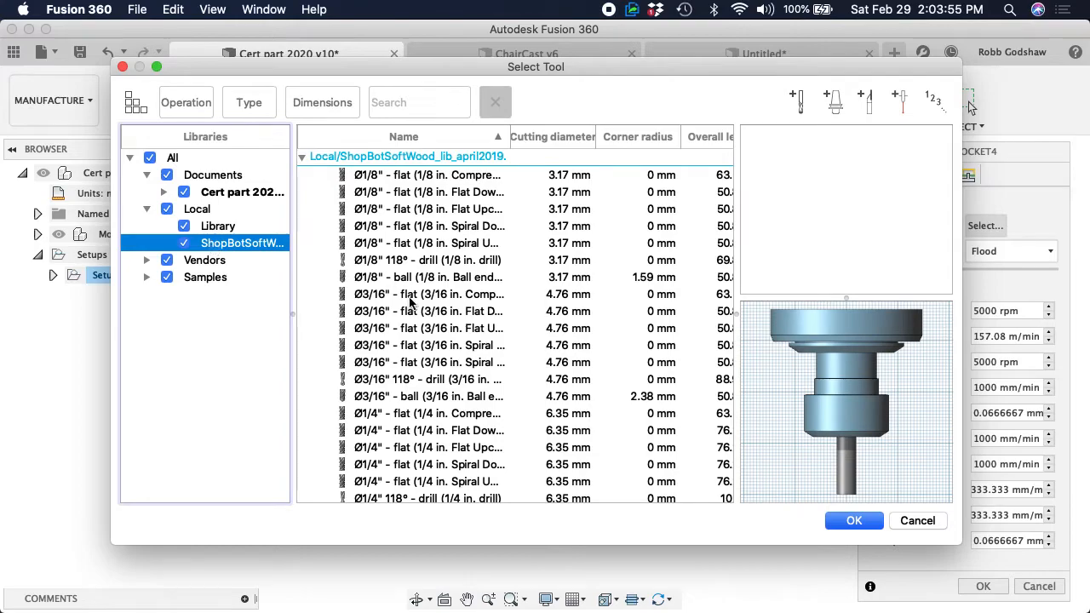
pyautogui.scroll(-10, 421, 342)
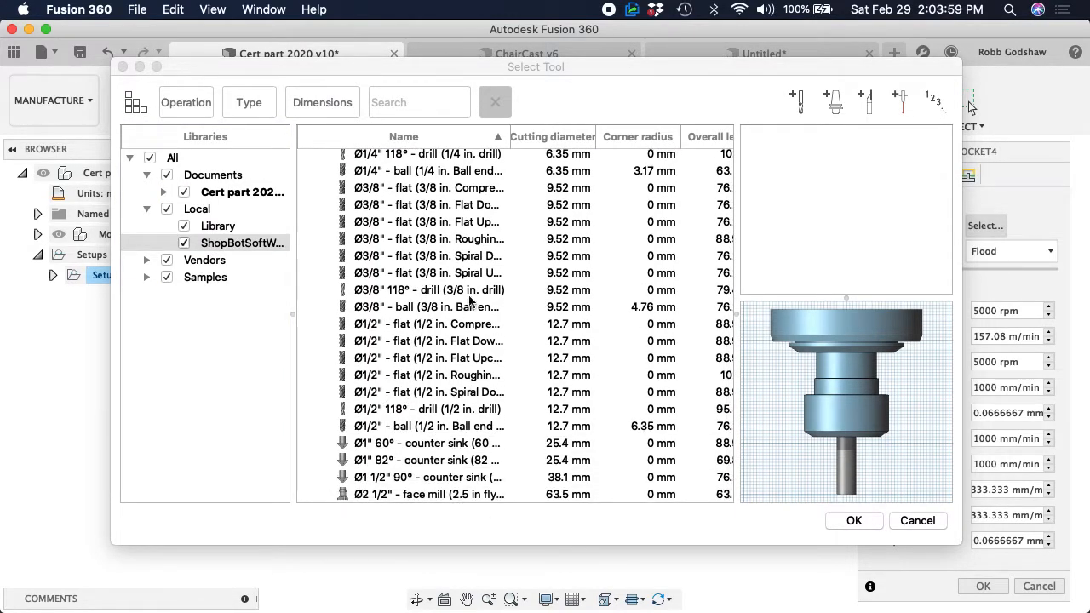
pyautogui.moveTo(511, 136); pyautogui.dragTo(554, 133)
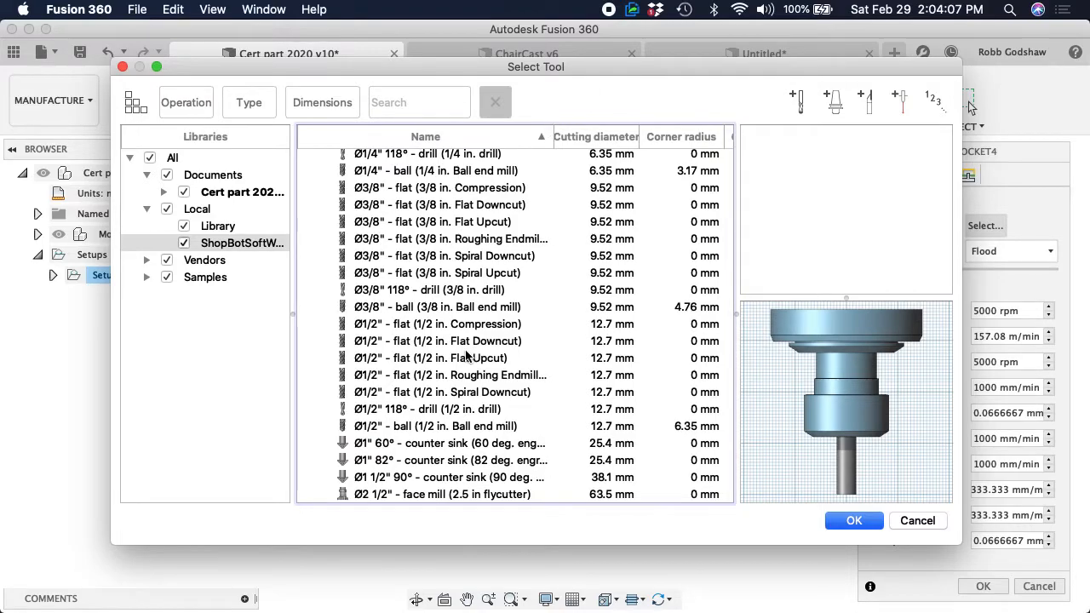
pyautogui.hscroll(5, 467, 356)
pyautogui.hscroll(-5, 467, 356)
pyautogui.click(449, 365)
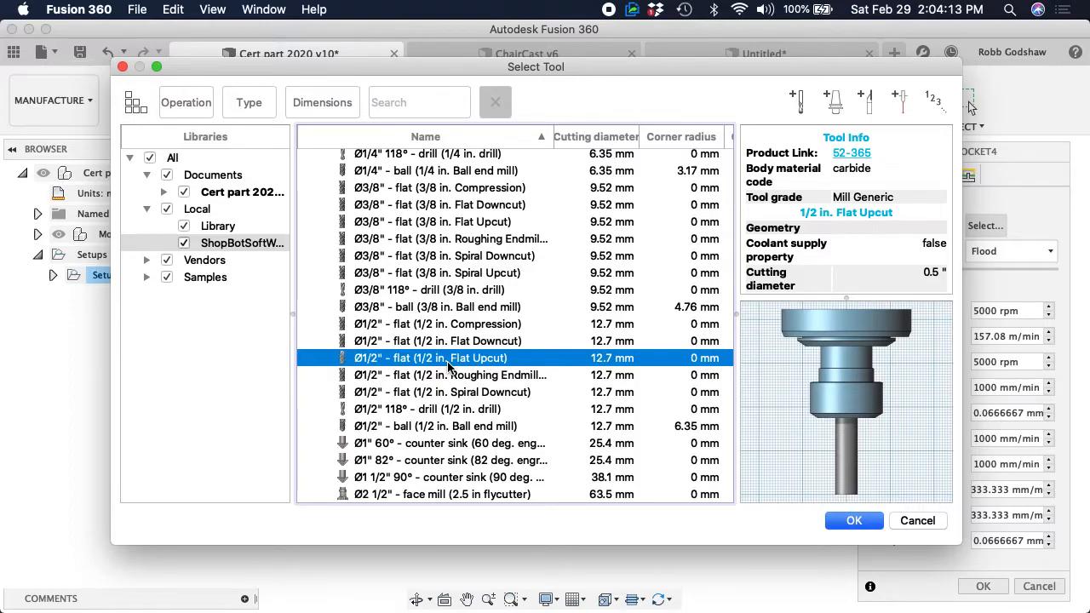
pyautogui.click(850, 525)
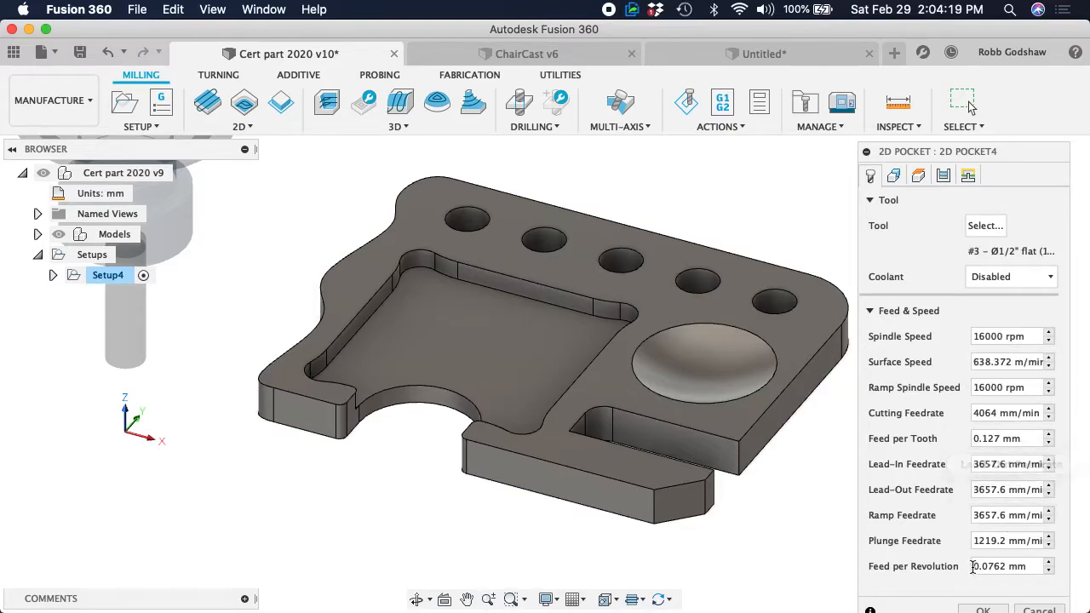
# Remove the unused tools from the Cert part document's tool library
pyautogui.click(986, 226)
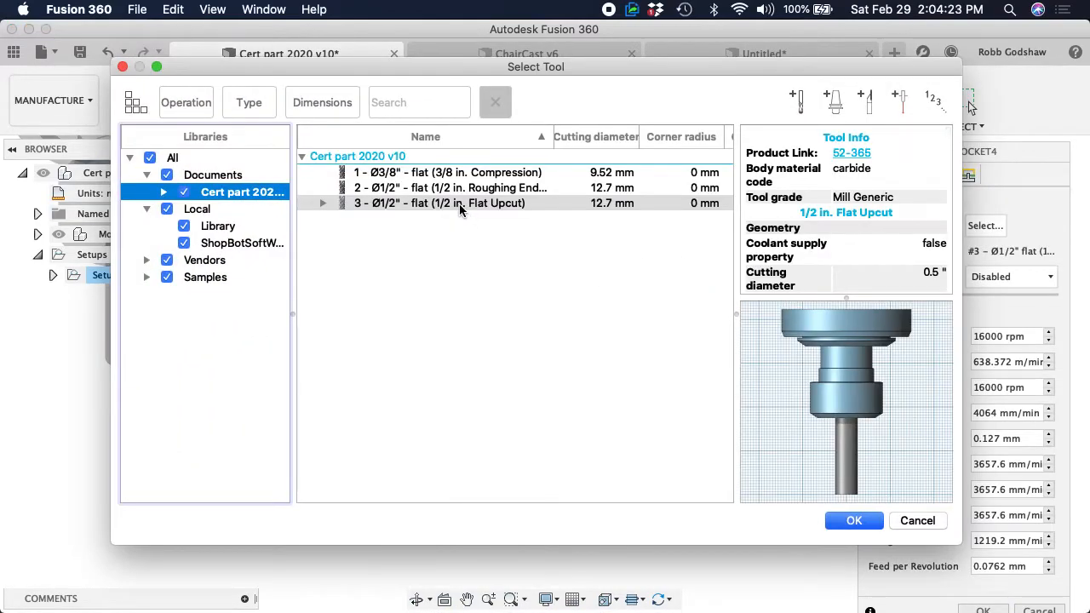
pyautogui.rightClick(450, 189)
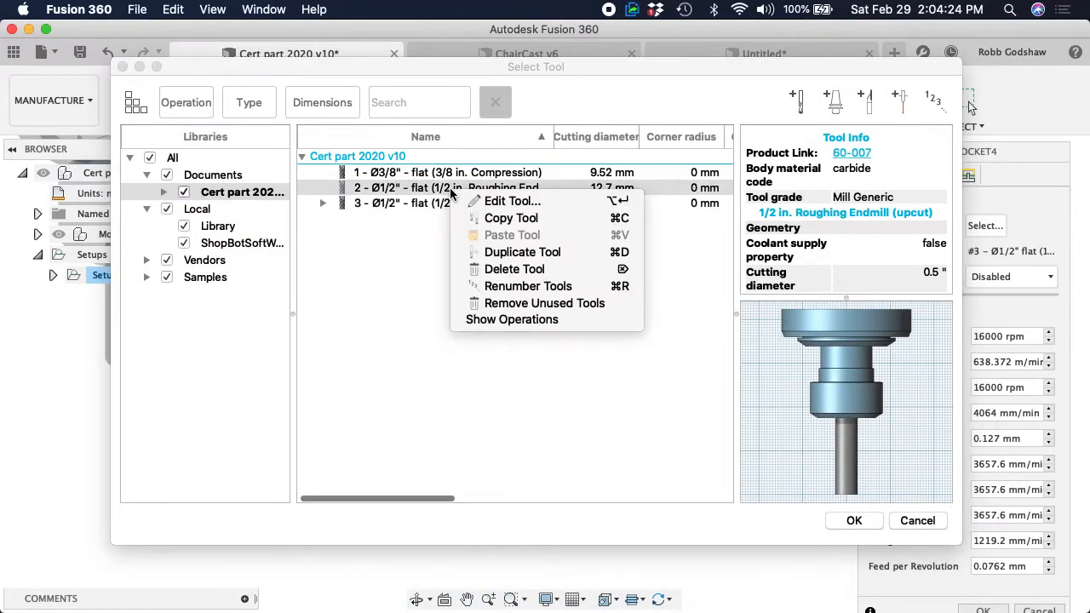
pyautogui.click(496, 304)
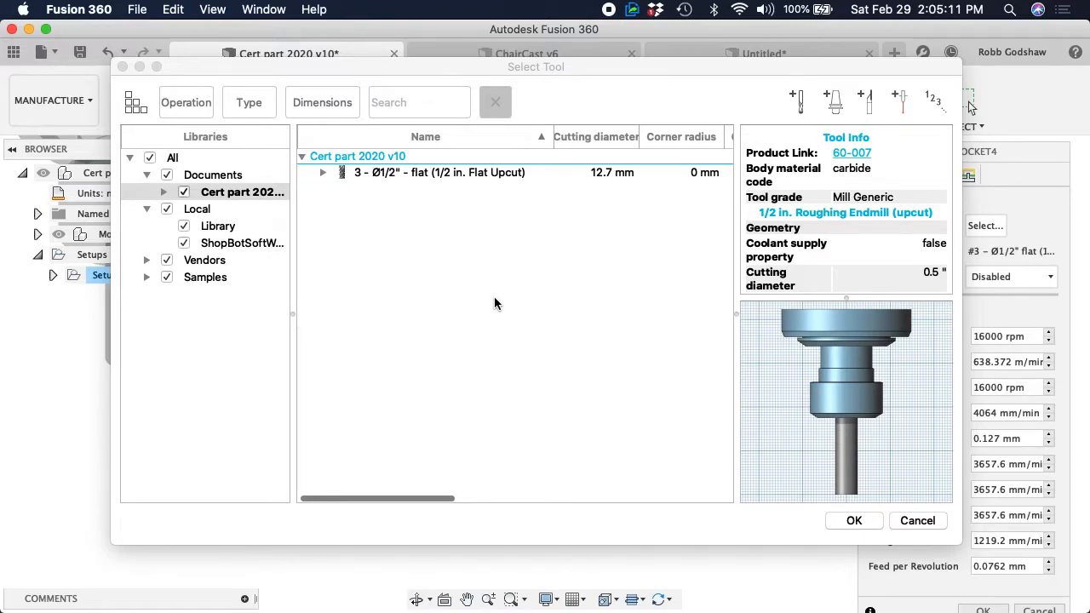
pyautogui.press('super+space')
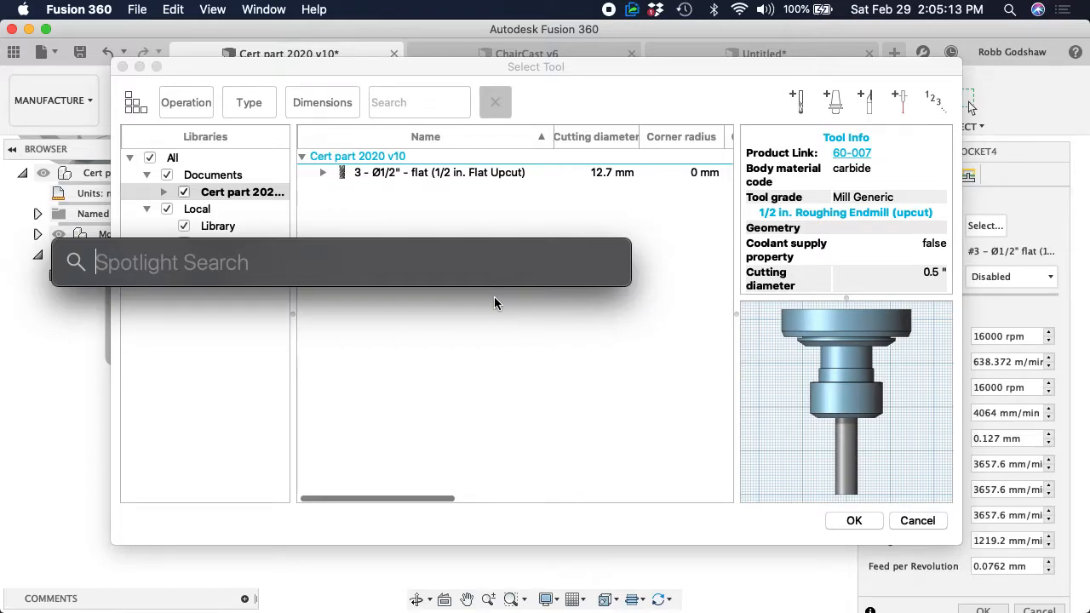
pyautogui.write('dwa')
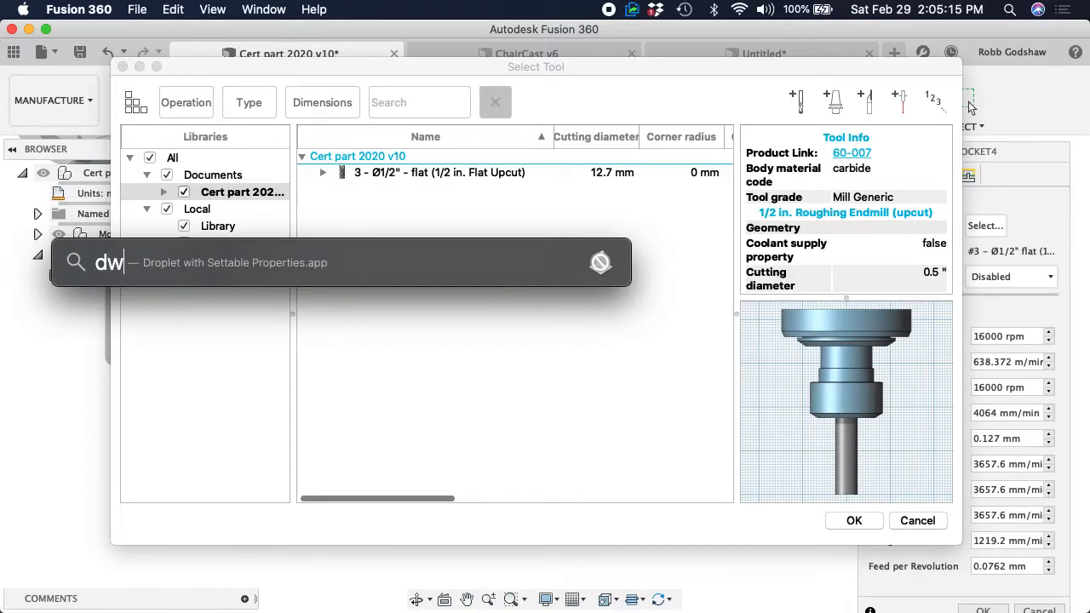
pyautogui.press('BackSpace')
pyautogui.press('BackSpace')
pyautogui.press('BackSpace')
pyautogui.write('cam')
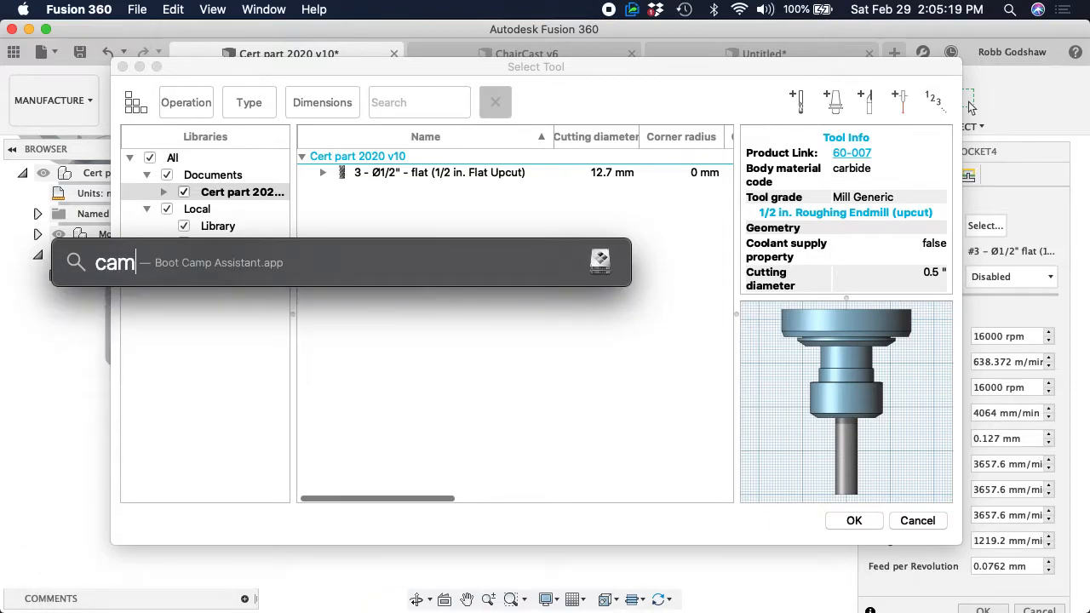
pyautogui.press('Escape')
pyautogui.press('Escape')
# Launch Photo Booth to show the webcam picture and close its window to return to the tool selection
pyautogui.press('F4')
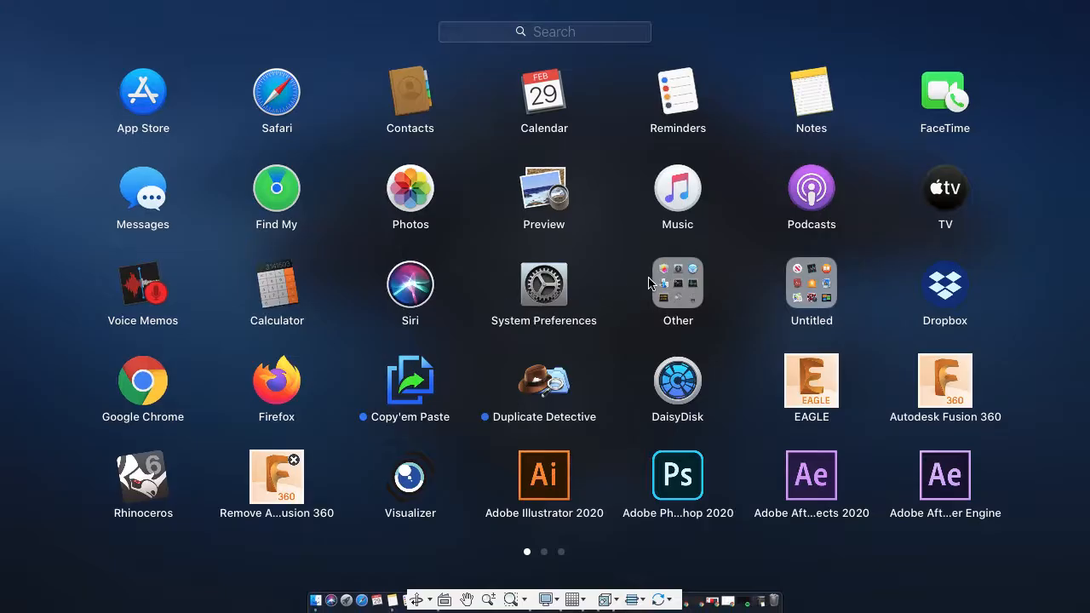
pyautogui.hscroll(3, 645, 289)
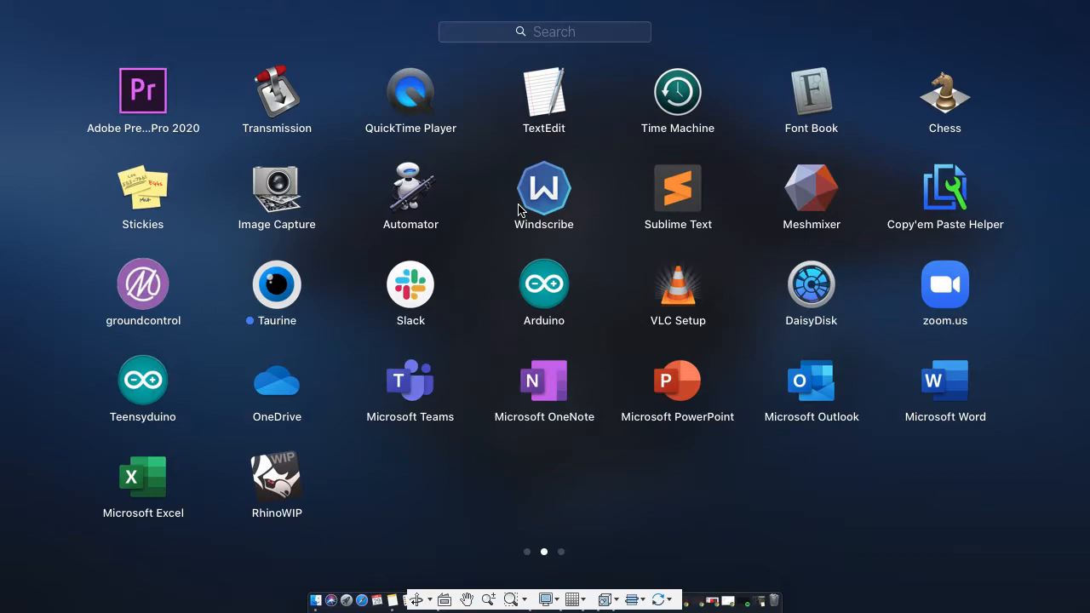
pyautogui.write('pho')
pyautogui.press('Right')
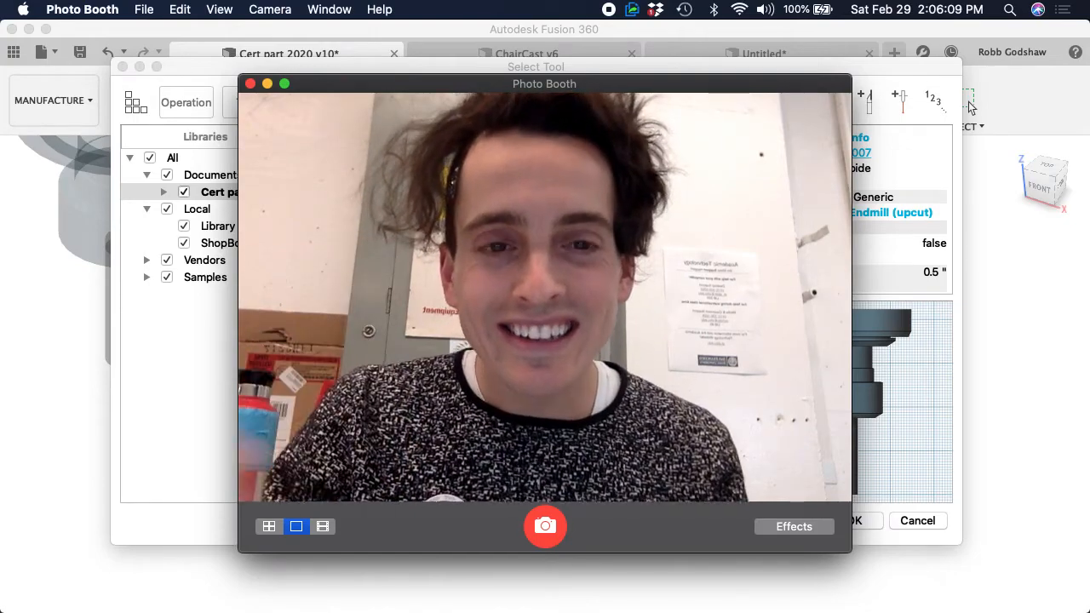
pyautogui.click(251, 84)
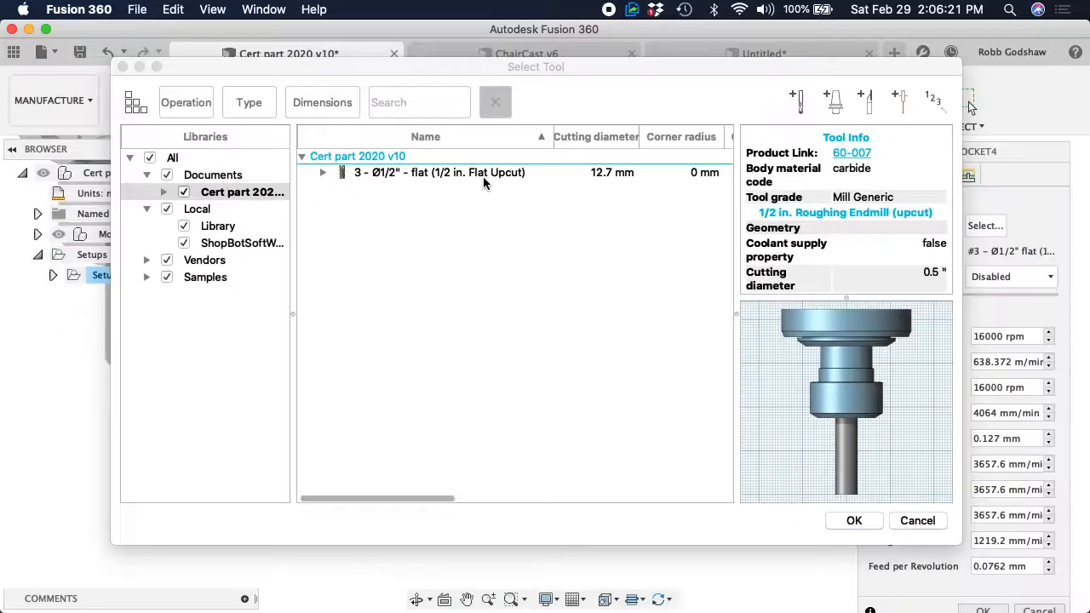
# Try to generate the 2D Pocket toolpath without assigning a tool
pyautogui.click(856, 524)
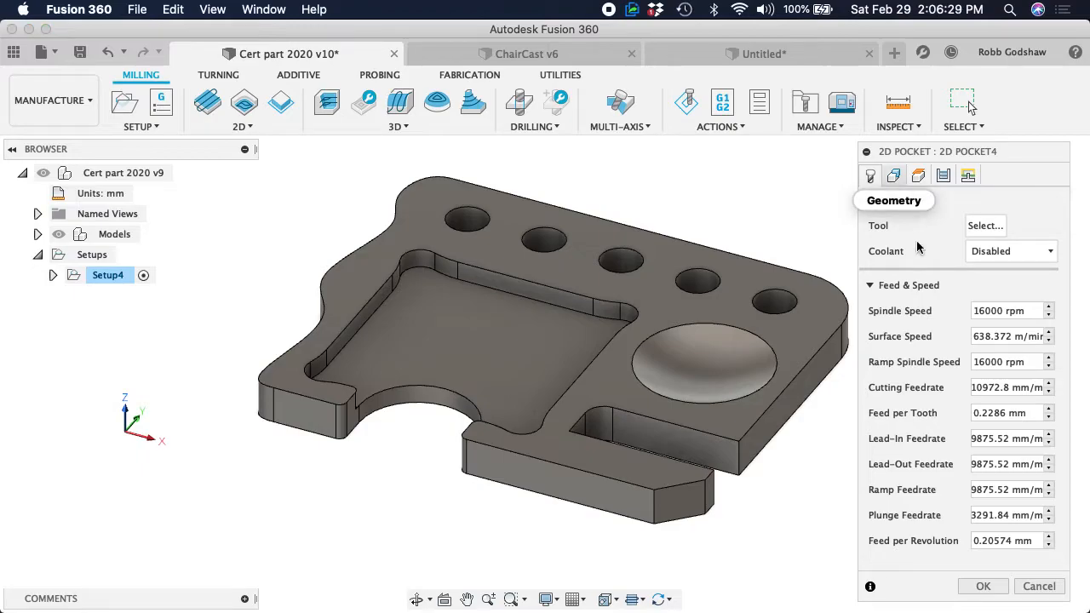
pyautogui.click(984, 587)
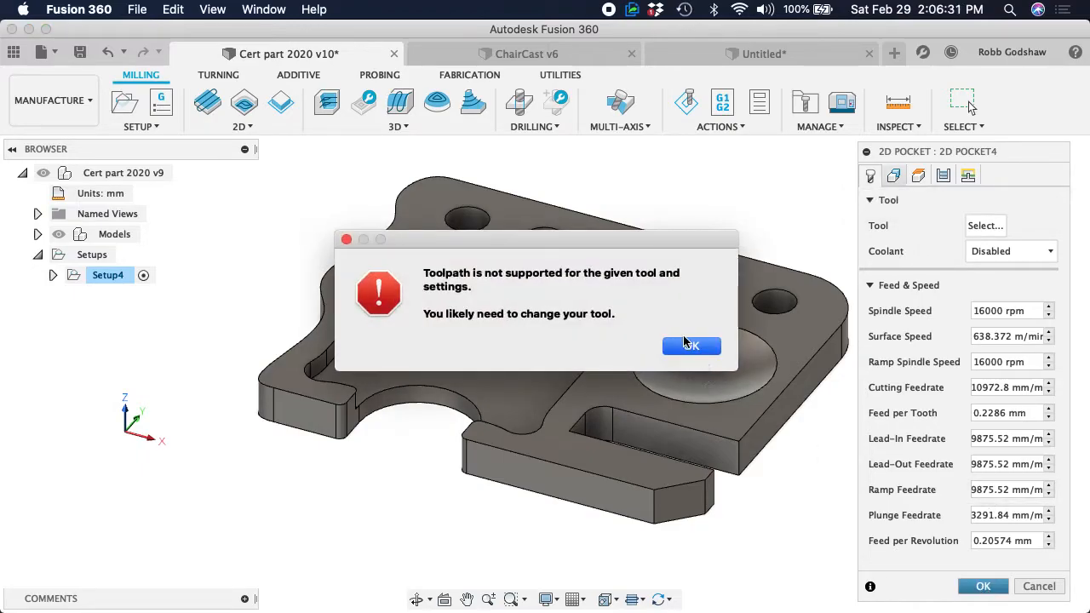
pyautogui.click(686, 343)
# Assign the 1/2 in. Flat Upcut end mill to the 2D Pocket operation and generate its toolpath
pyautogui.click(985, 225)
pyautogui.click(531, 173)
pyautogui.click(854, 520)
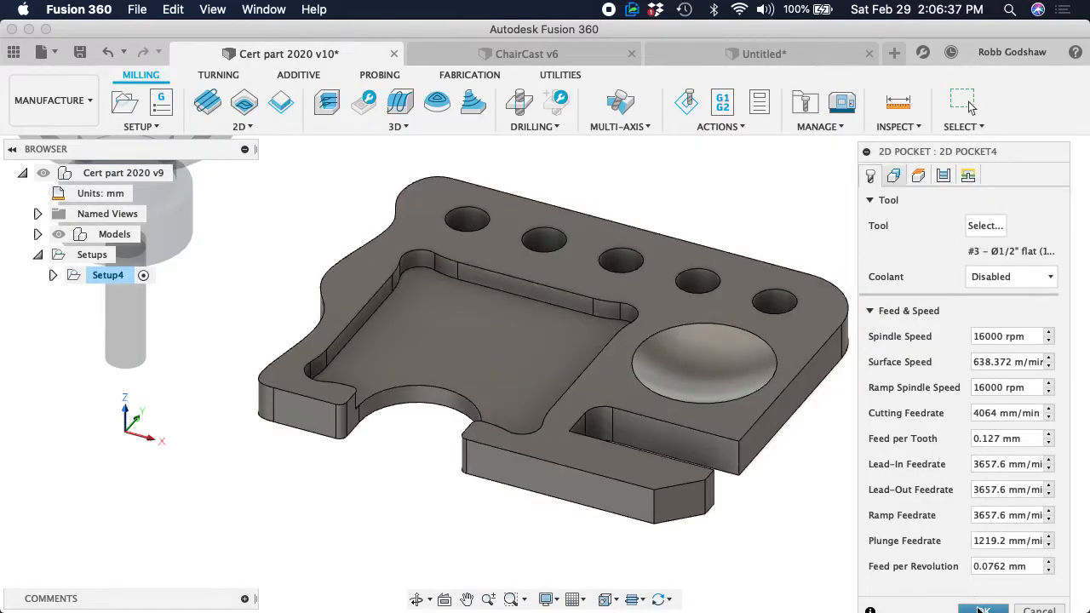
pyautogui.click(982, 608)
# Examine the pocket toolpath from several angles, including its passes around the open semicircular edge and its depth from the side
pyautogui.moveTo(385, 353); pyautogui.dragTo(458, 379, button='middle')
pyautogui.keyDown('shift'); pyautogui.scroll(-10, 457, 379); pyautogui.keyUp('shift')
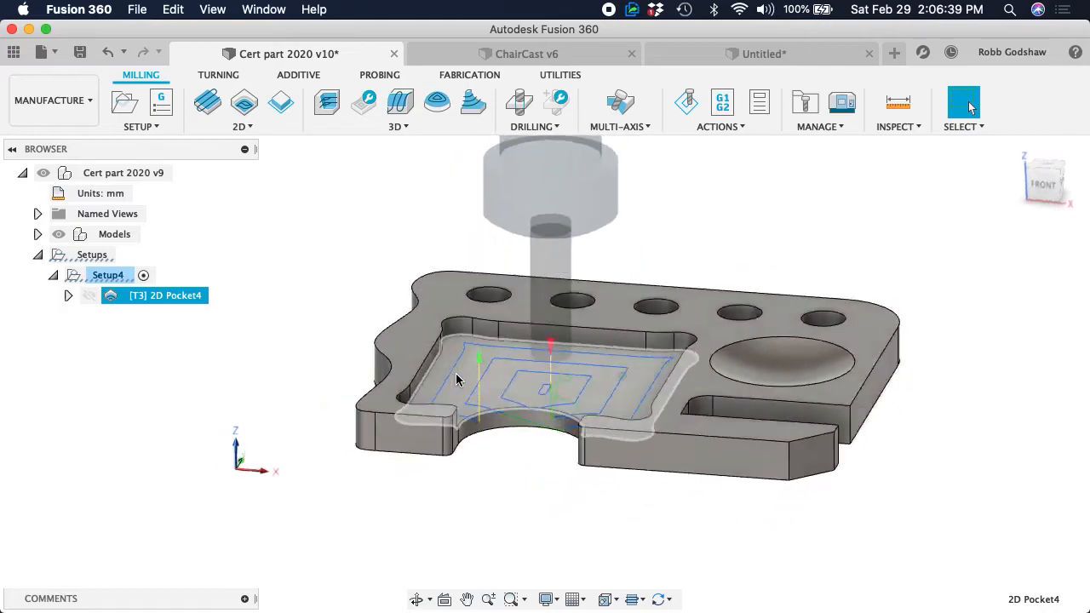
pyautogui.keyDown('shift'); pyautogui.scroll(6, 457, 380); pyautogui.keyUp('shift')
pyautogui.keyDown('shift'); pyautogui.hscroll(12, 457, 380); pyautogui.keyUp('shift')
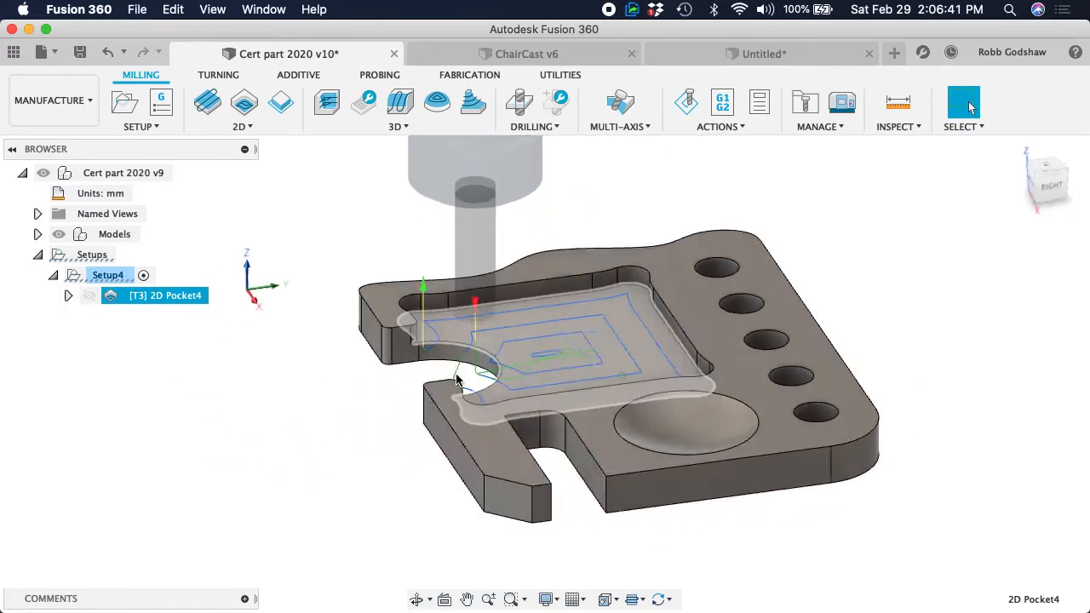
pyautogui.keyDown('shift'); pyautogui.hscroll(-5, 456, 380); pyautogui.keyUp('shift')
pyautogui.keyDown('shift'); pyautogui.hscroll(15, 457, 380); pyautogui.keyUp('shift')
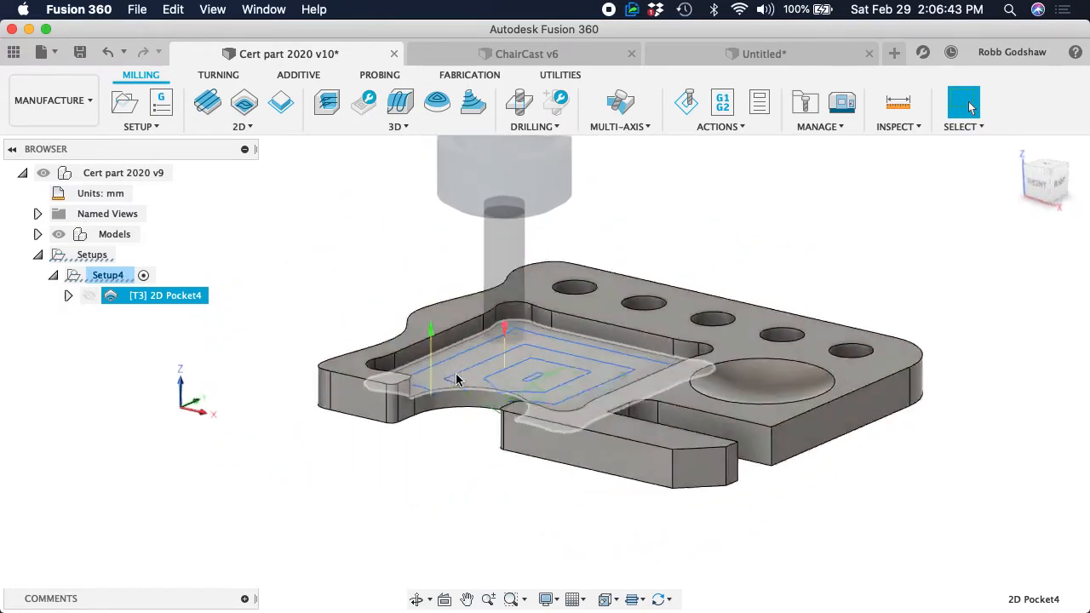
pyautogui.keyDown('shift'); pyautogui.hscroll(8, 457, 380); pyautogui.keyUp('shift')
pyautogui.keyDown('shift'); pyautogui.scroll(4, 456, 380); pyautogui.keyUp('shift')
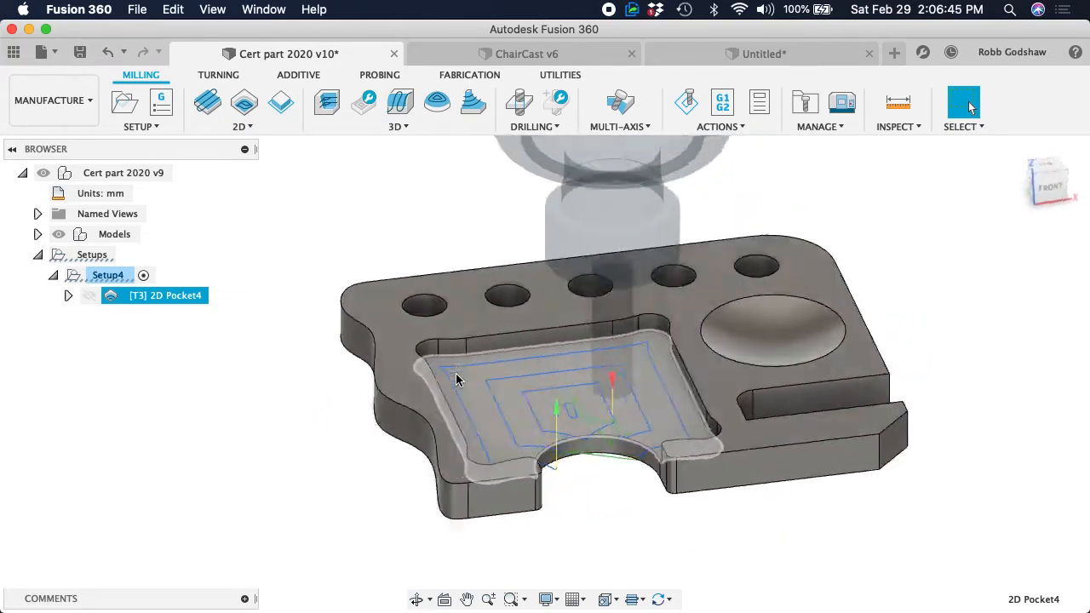
pyautogui.keyDown('shift'); pyautogui.hscroll(2, 456, 380); pyautogui.keyUp('shift')
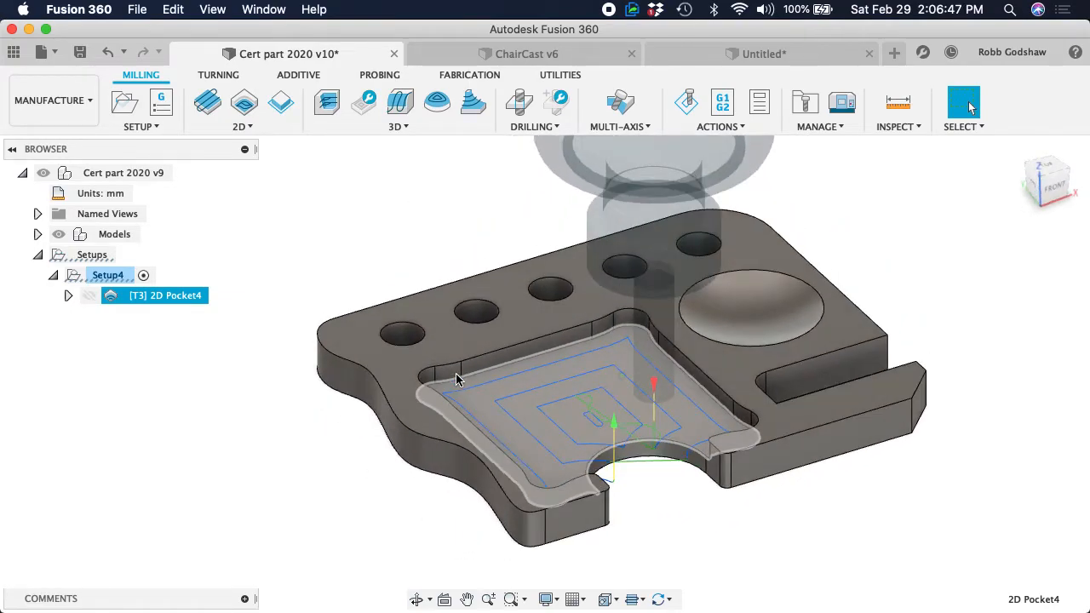
pyautogui.scroll(10, 457, 380)
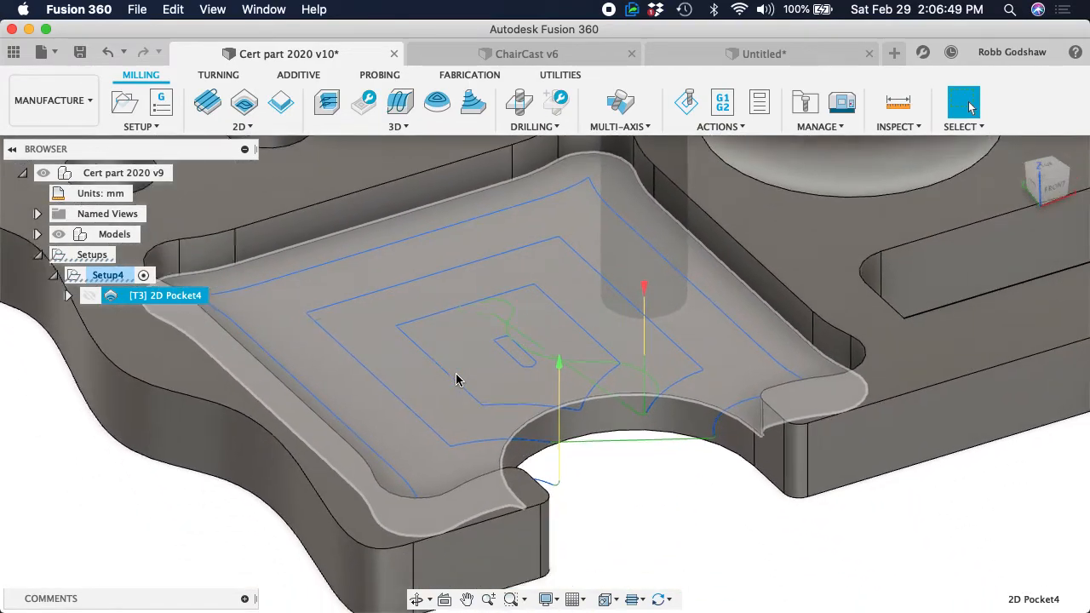
pyautogui.keyDown('shift'); pyautogui.scroll(-6, 687, 335); pyautogui.keyUp('shift')
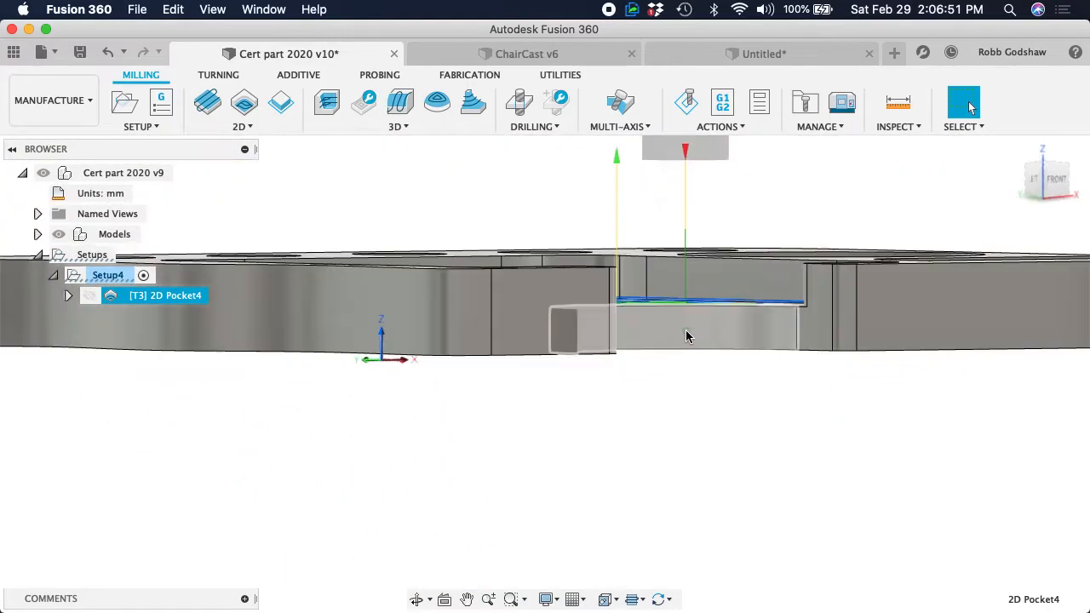
pyautogui.keyDown('shift'); pyautogui.hscroll(4, 687, 335); pyautogui.keyUp('shift')
pyautogui.keyDown('shift'); pyautogui.scroll(2, 687, 336); pyautogui.keyUp('shift')
pyautogui.keyDown('shift'); pyautogui.scroll(8, 686, 336); pyautogui.keyUp('shift')
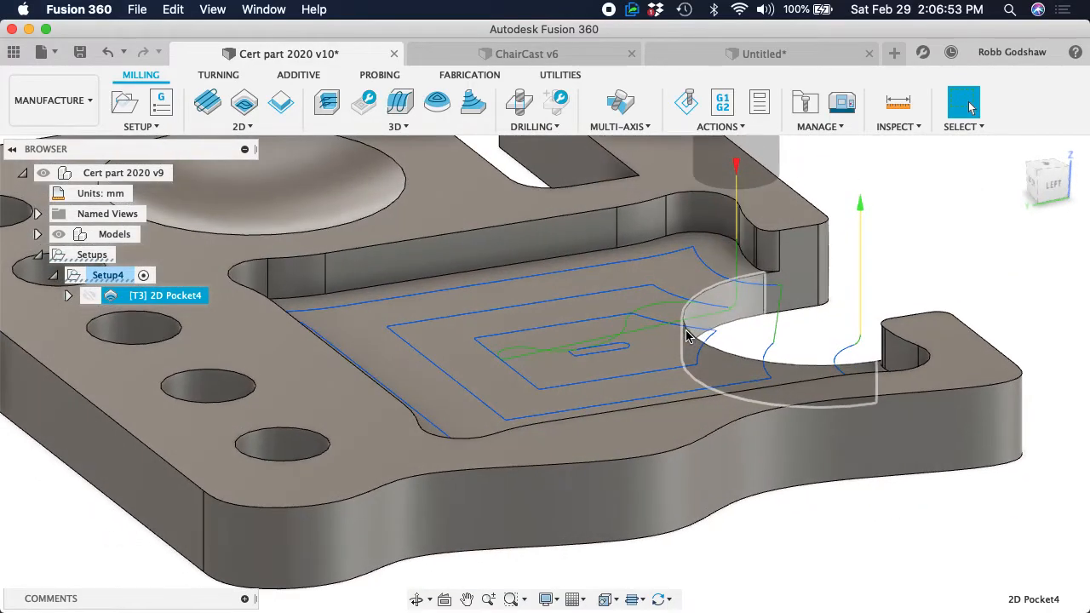
pyautogui.keyDown('shift'); pyautogui.scroll(-7, 686, 336); pyautogui.keyUp('shift')
pyautogui.keyDown('shift'); pyautogui.hscroll(5, 686, 335); pyautogui.keyUp('shift')
pyautogui.keyDown('shift'); pyautogui.scroll(7, 687, 336); pyautogui.keyUp('shift')
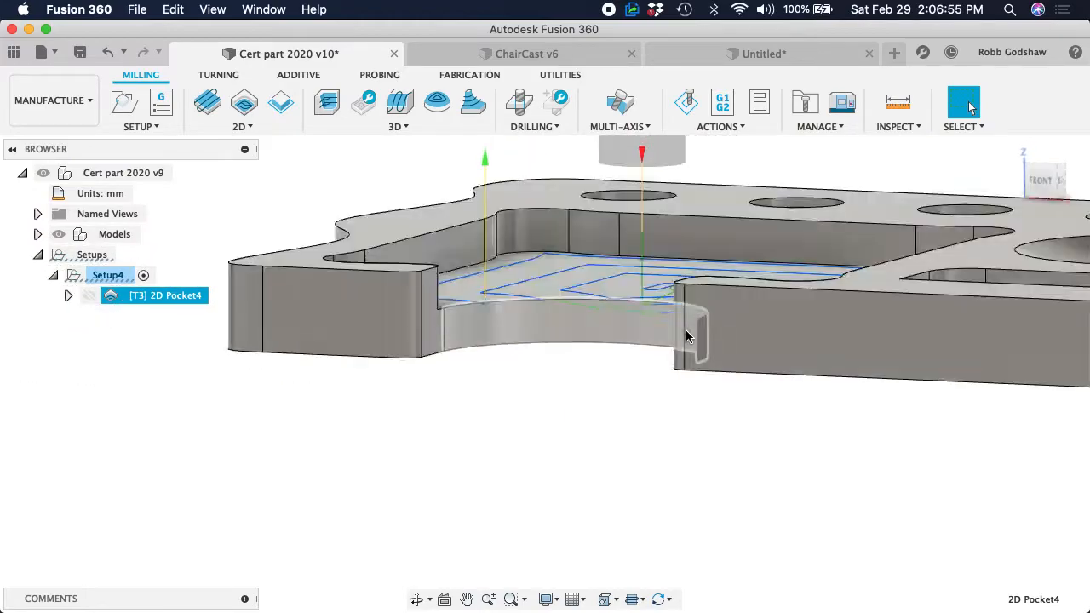
pyautogui.keyDown('shift'); pyautogui.scroll(6, 688, 336); pyautogui.keyUp('shift')
pyautogui.keyDown('shift'); pyautogui.hscroll(-3, 690, 338); pyautogui.keyUp('shift')
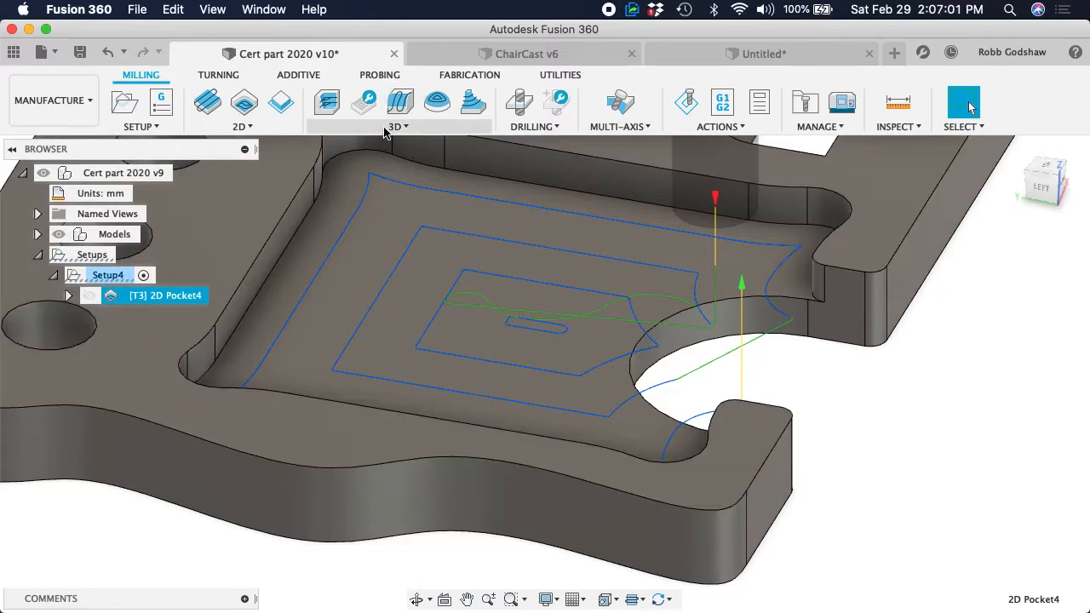
# Enable Stock Contours in the 2D Pocket operation, select the large pocket's floor as the stock selection, and regenerate the toolpath
pyautogui.rightClick(161, 303)
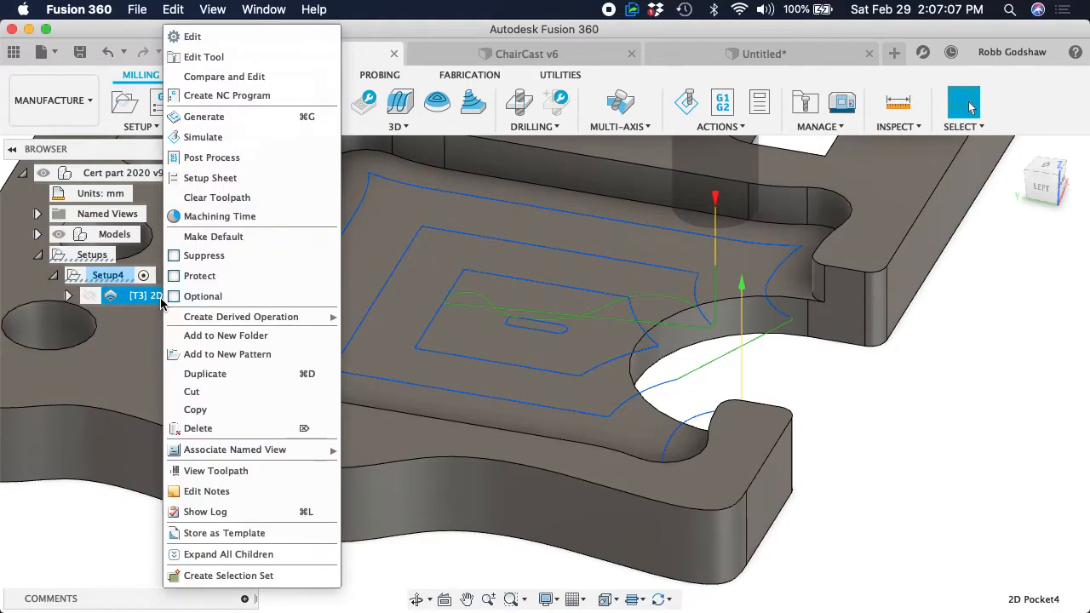
pyautogui.click(213, 36)
pyautogui.click(894, 175)
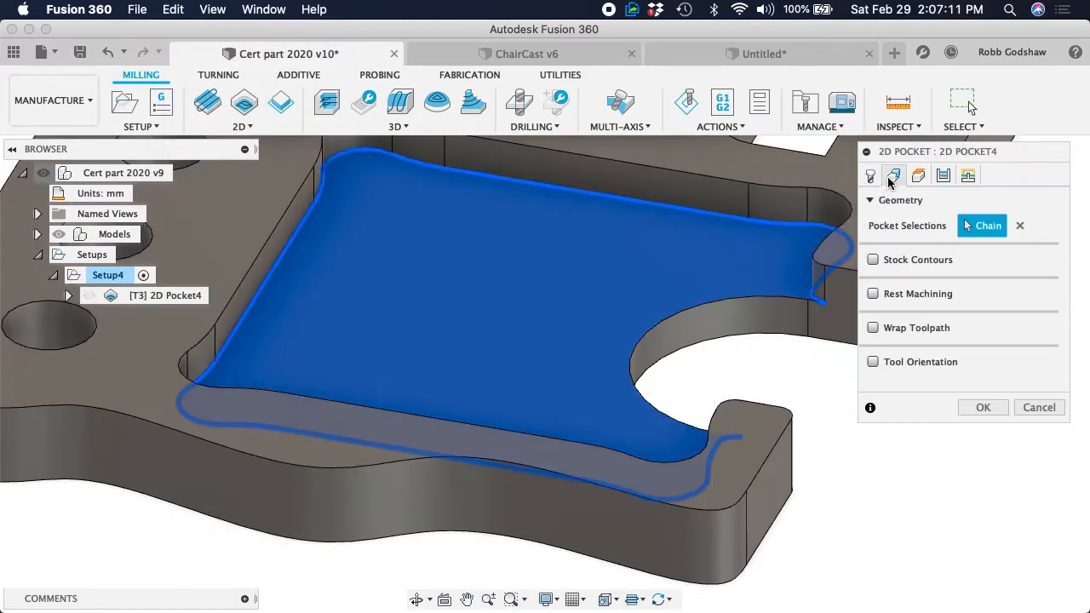
pyautogui.click(917, 177)
pyautogui.click(894, 175)
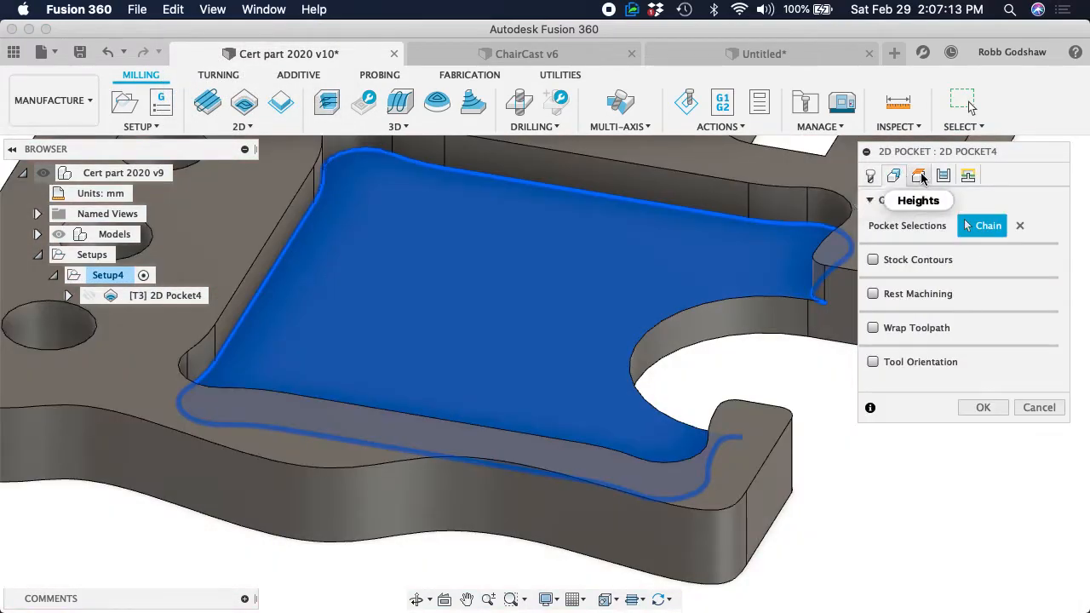
pyautogui.click(920, 176)
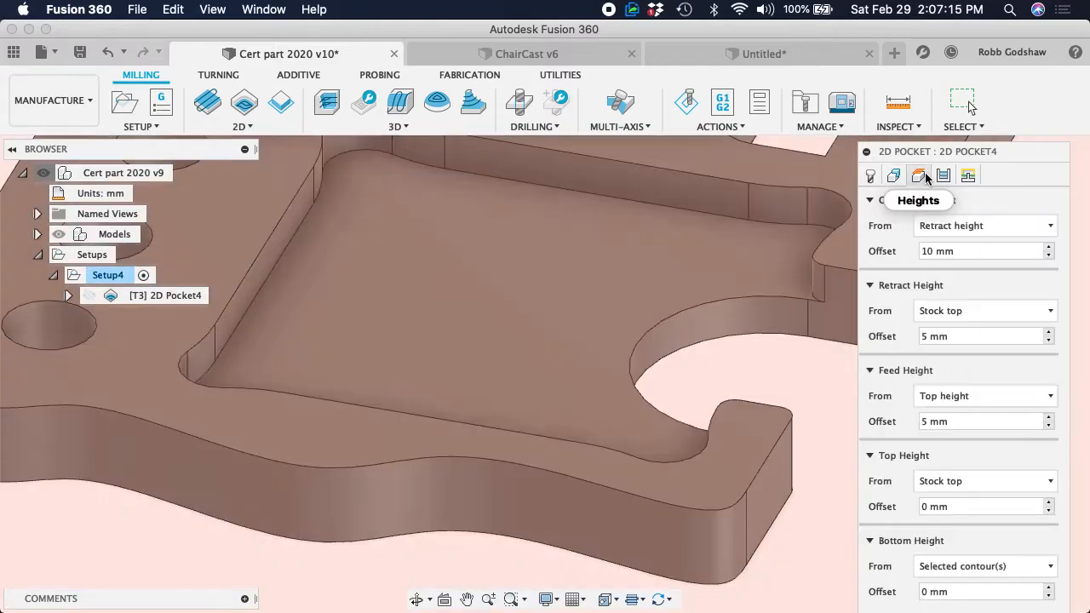
pyautogui.click(895, 176)
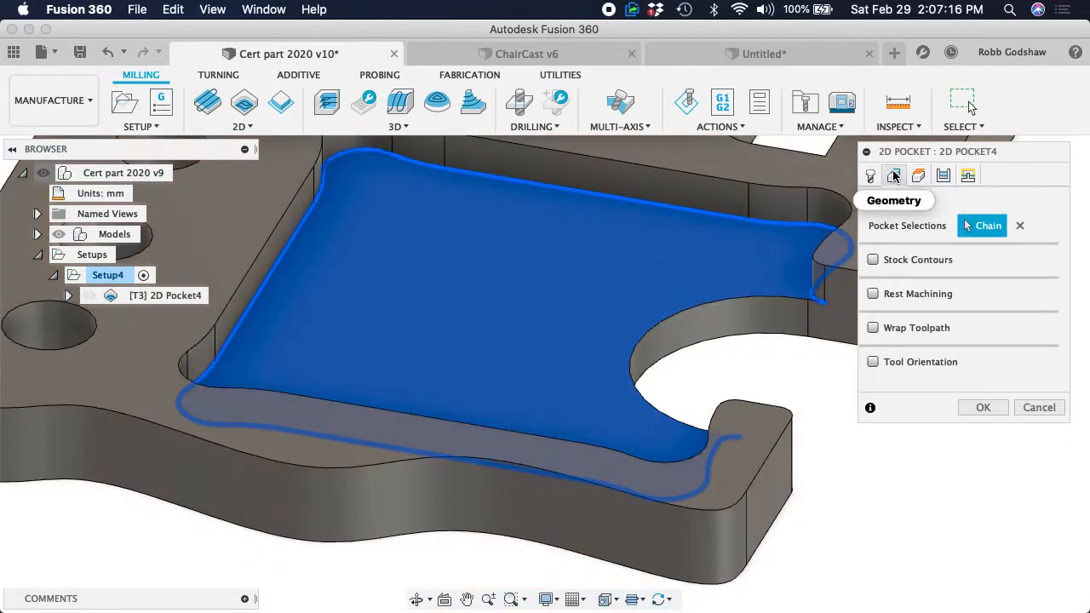
pyautogui.click(887, 262)
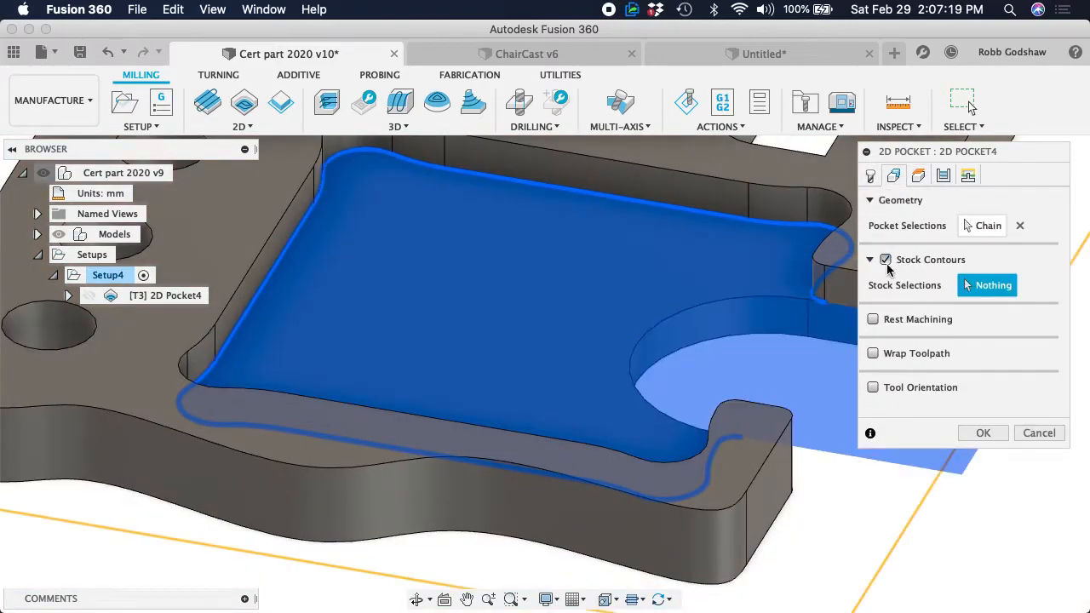
pyautogui.moveTo(919, 262)
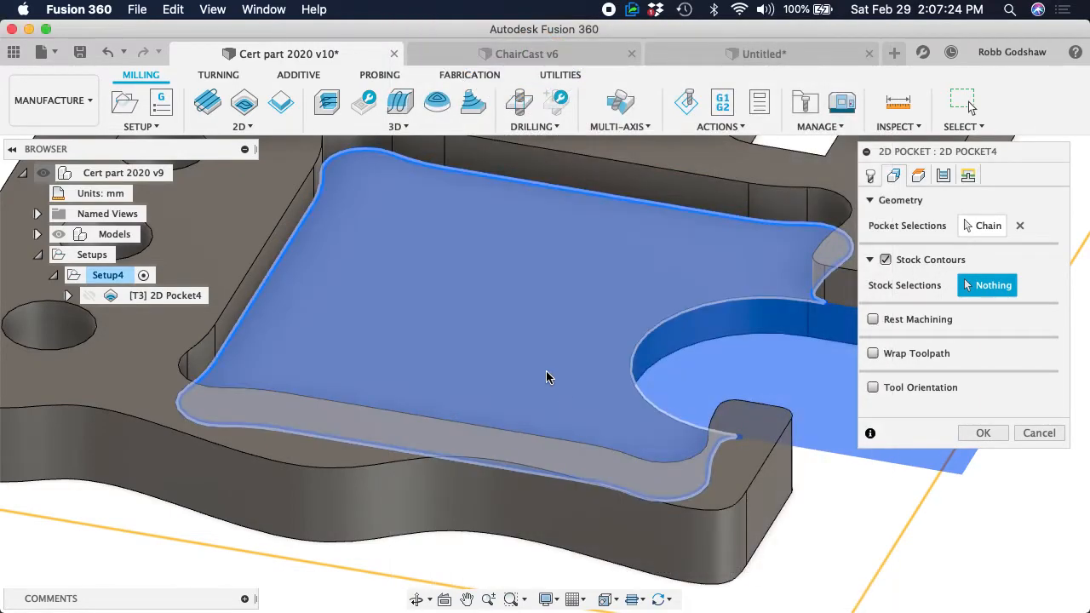
pyautogui.click(548, 378)
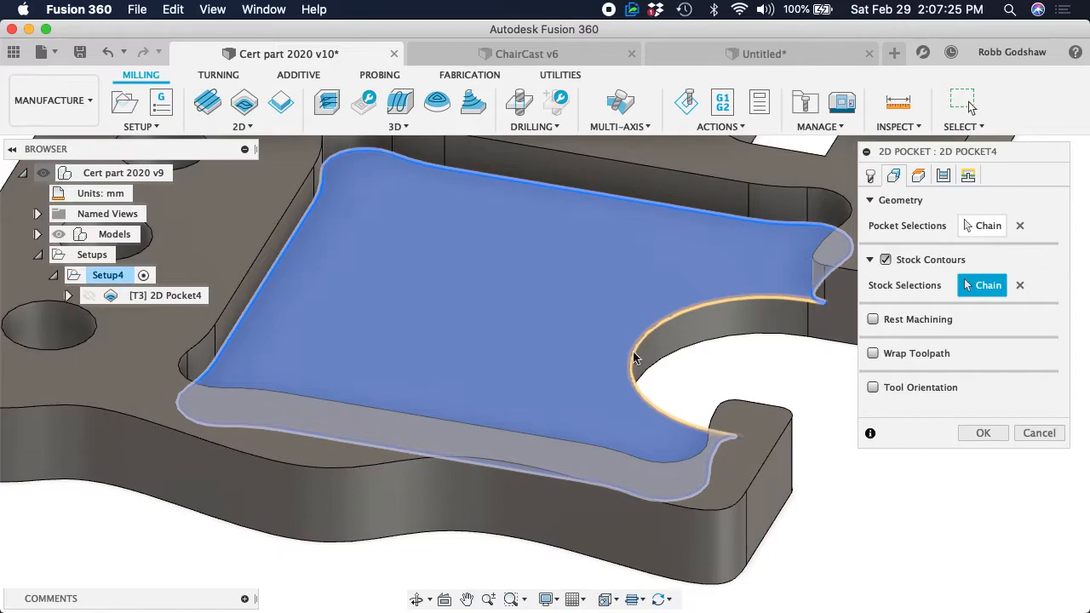
pyautogui.click(981, 433)
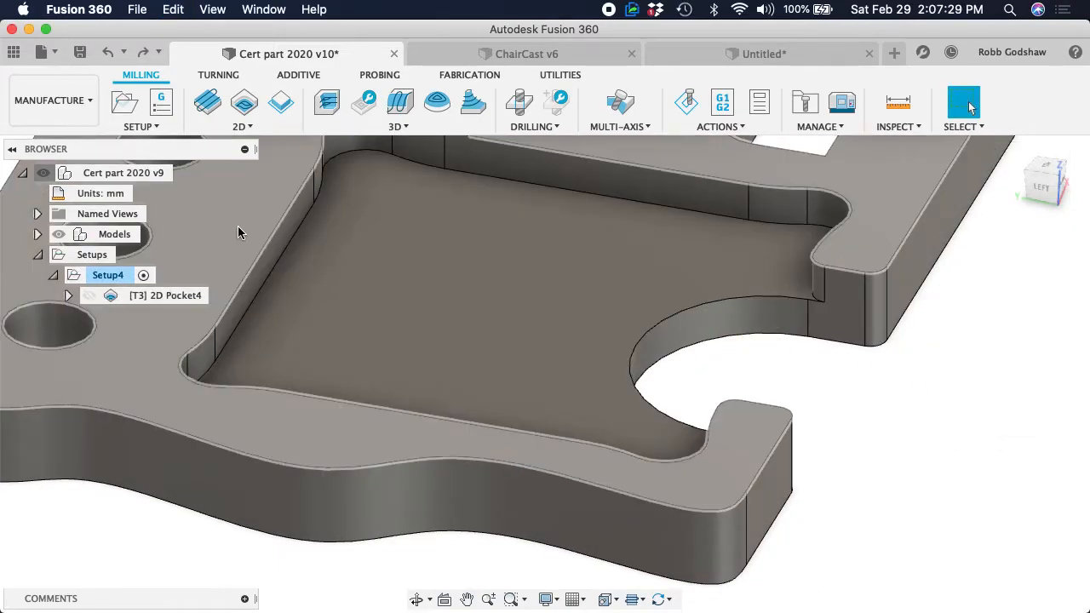
# Inspect the regenerated 2D Pocket toolpath from several angles to check how it covers the pocket's open edge
pyautogui.click(149, 295)
pyautogui.scroll(-4, 401, 303)
pyautogui.keyDown('shift'); pyautogui.hscroll(10, 466, 308); pyautogui.keyUp('shift')
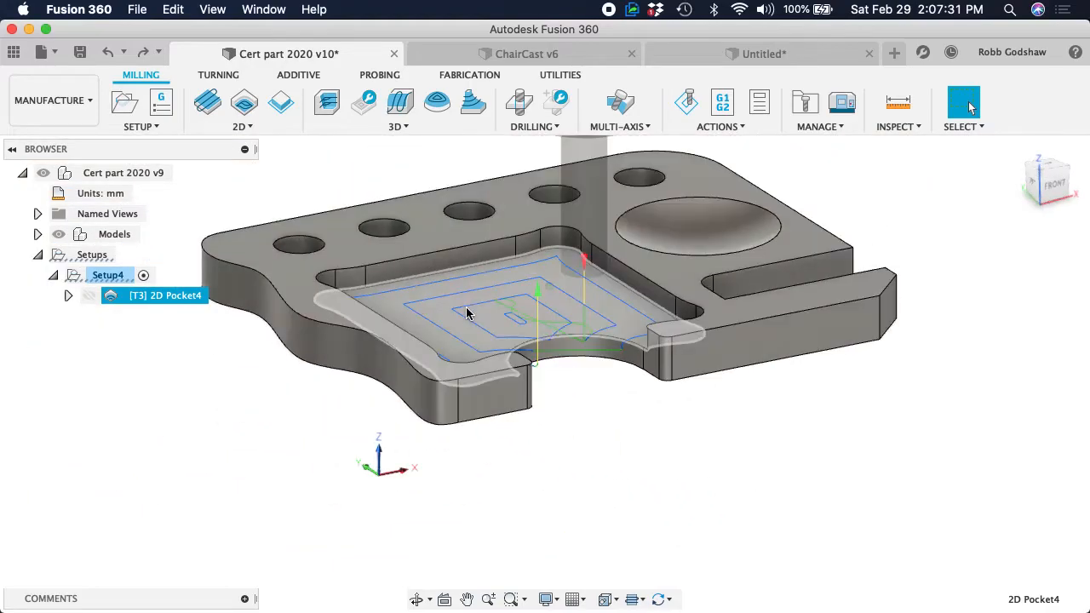
pyautogui.keyDown('shift'); pyautogui.hscroll(10, 466, 313); pyautogui.keyUp('shift')
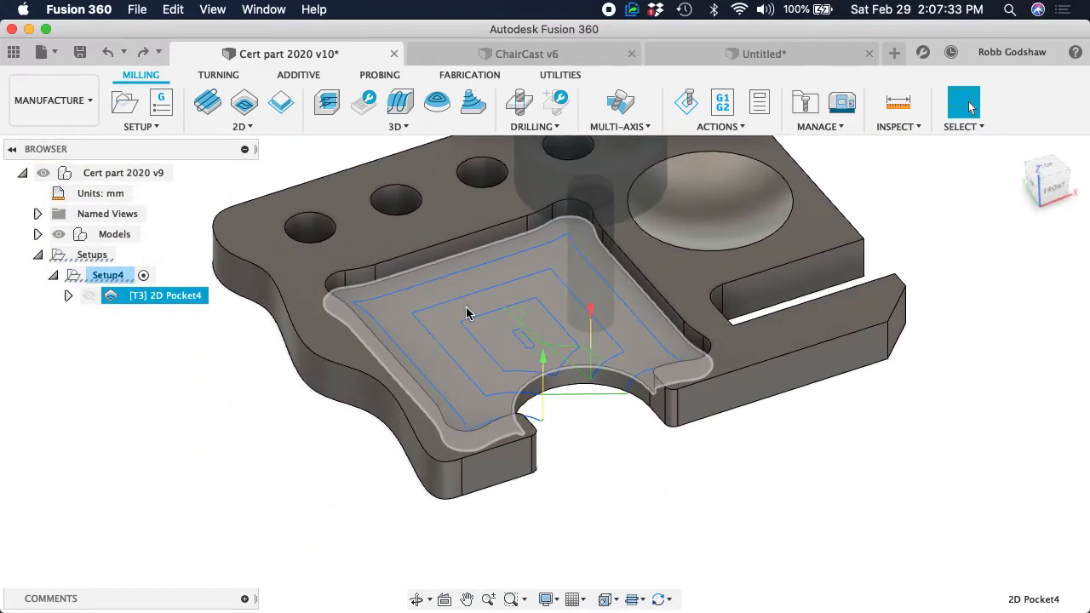
pyautogui.keyDown('shift'); pyautogui.hscroll(4, 466, 313); pyautogui.keyUp('shift')
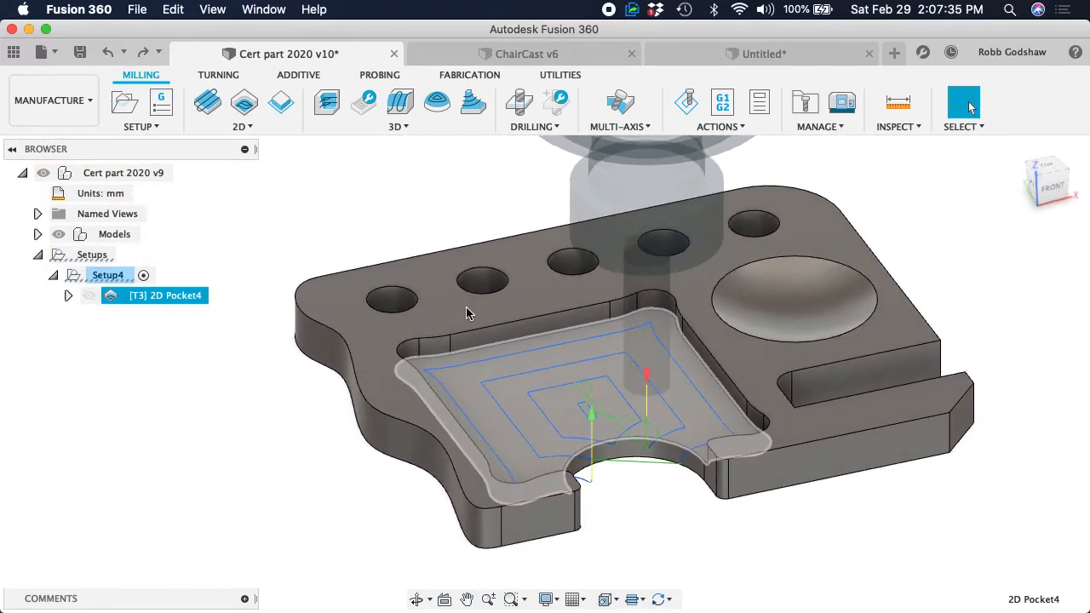
pyautogui.keyDown('shift'); pyautogui.hscroll(-4, 466, 313); pyautogui.keyUp('shift')
pyautogui.keyDown('shift'); pyautogui.hscroll(3, 466, 313); pyautogui.keyUp('shift')
pyautogui.keyDown('shift'); pyautogui.scroll(-2, 466, 309); pyautogui.keyUp('shift')
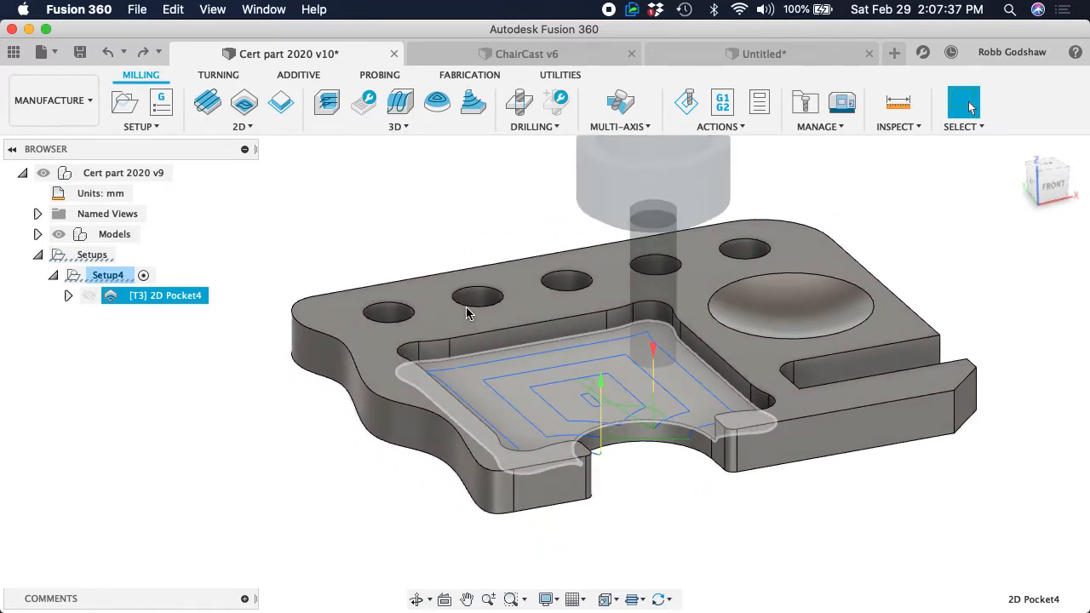
pyautogui.hscroll(2, 452, 300)
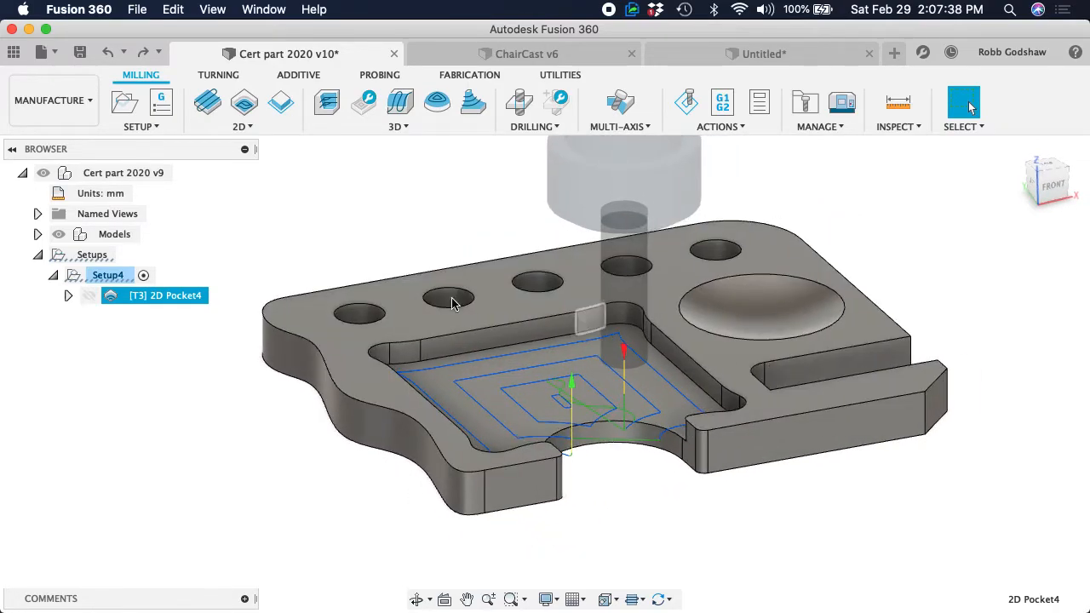
# Turn off lead-in and lead-out for the 2D Pocket operation and set the helix ramping angle to 10 degrees
pyautogui.rightClick(143, 296)
pyautogui.click(968, 176)
pyautogui.click(975, 414)
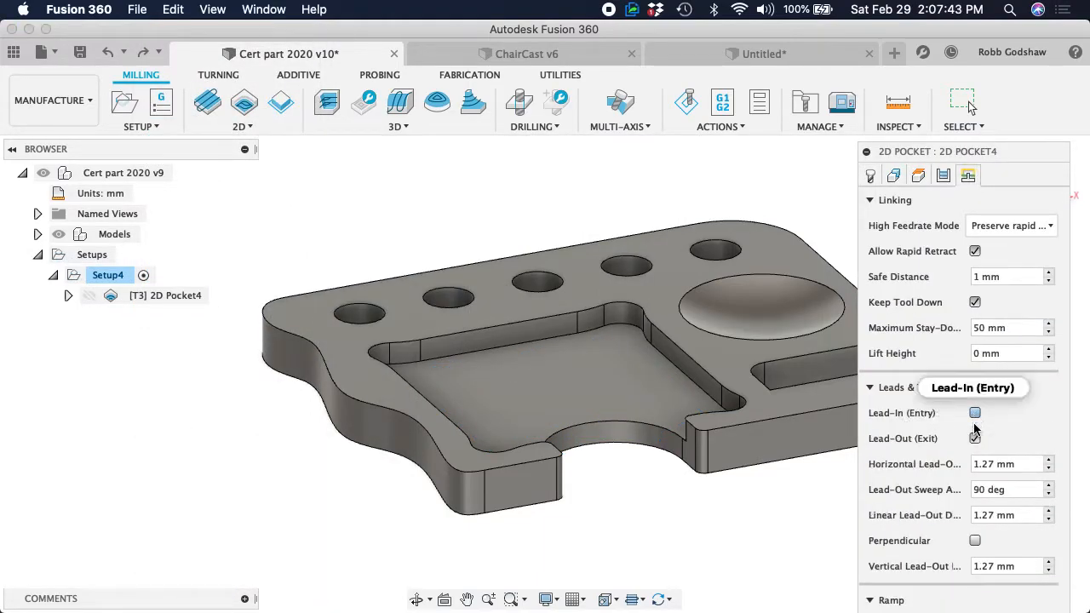
pyautogui.click(975, 439)
pyautogui.click(1014, 524)
pyautogui.write('10')
pyautogui.press('Return')
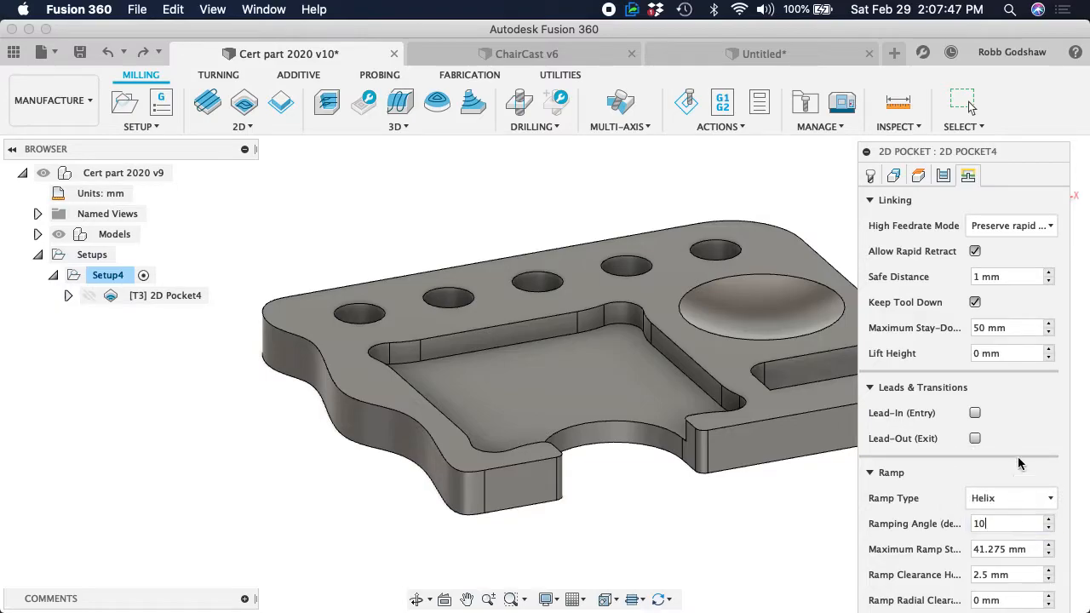
# Review the ramp, position and high feedrate mode settings, and regenerate the pocket toolpath with Preserve rapid movement kept
pyautogui.click(872, 201)
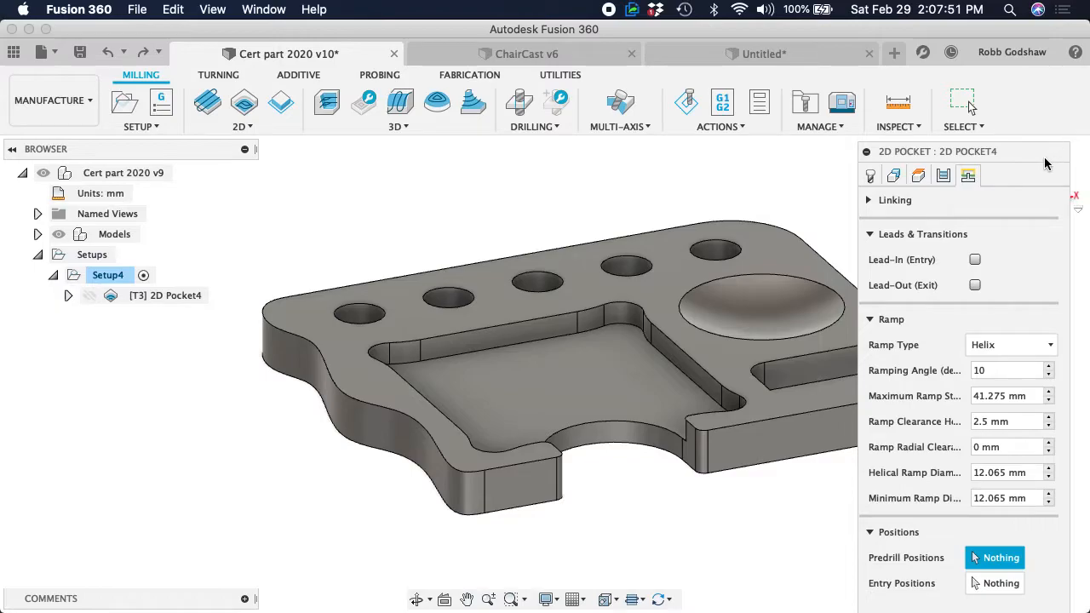
pyautogui.moveTo(1048, 163); pyautogui.dragTo(1045, 141)
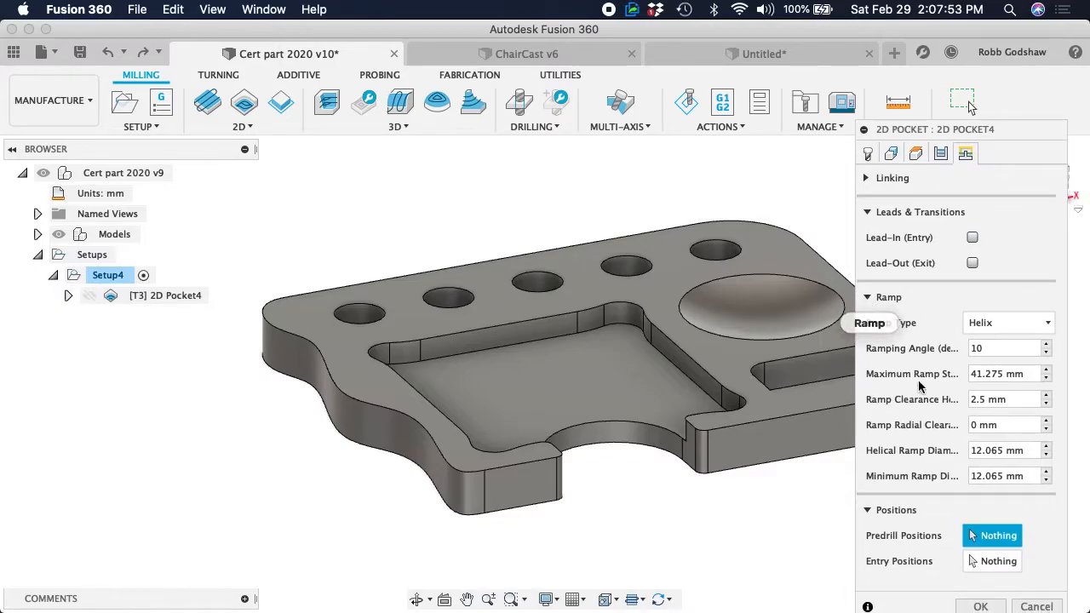
pyautogui.click(868, 297)
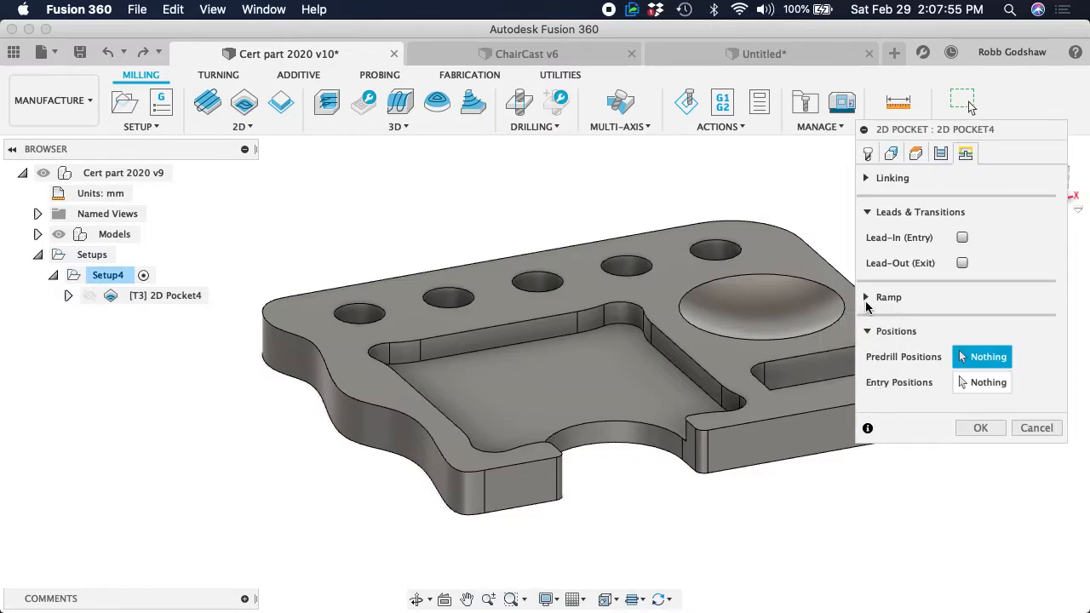
pyautogui.click(864, 178)
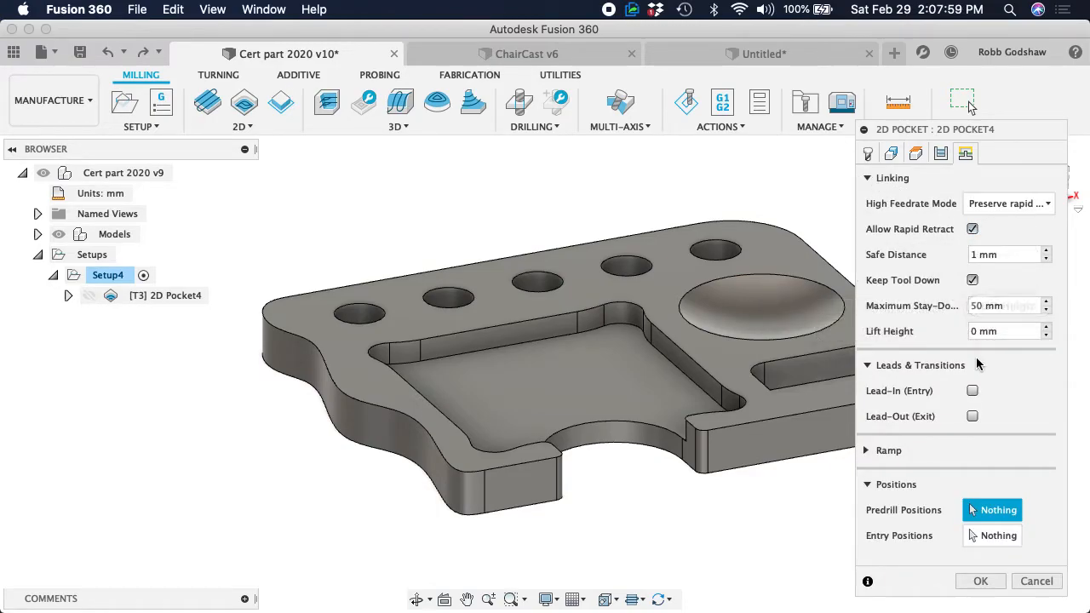
pyautogui.click(986, 206)
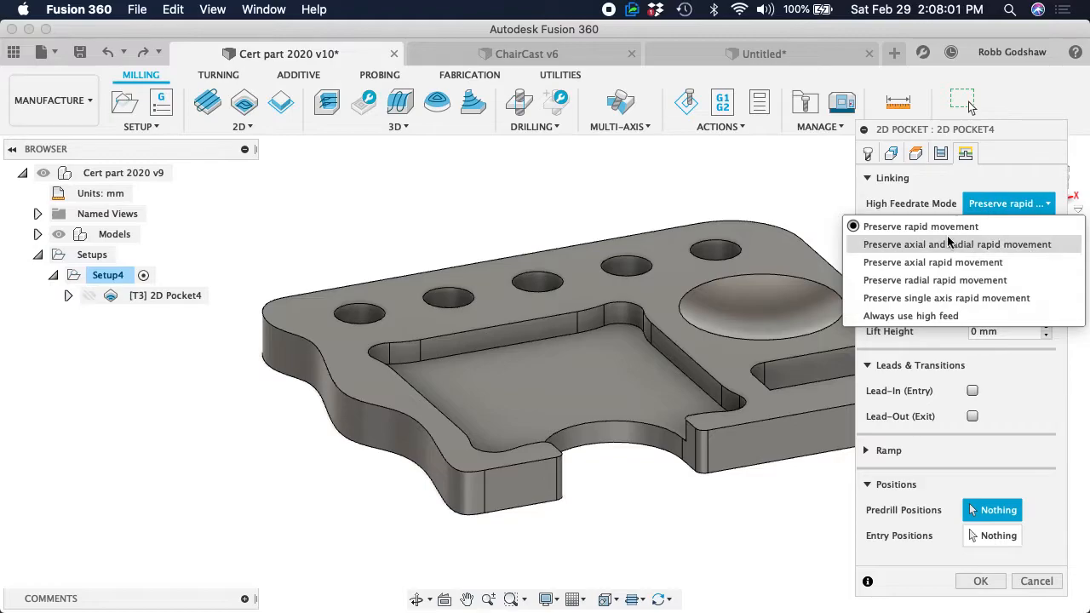
pyautogui.click(946, 206)
pyautogui.click(980, 580)
pyautogui.keyDown('shift'); pyautogui.hscroll(-10, 579, 434); pyautogui.keyUp('shift')
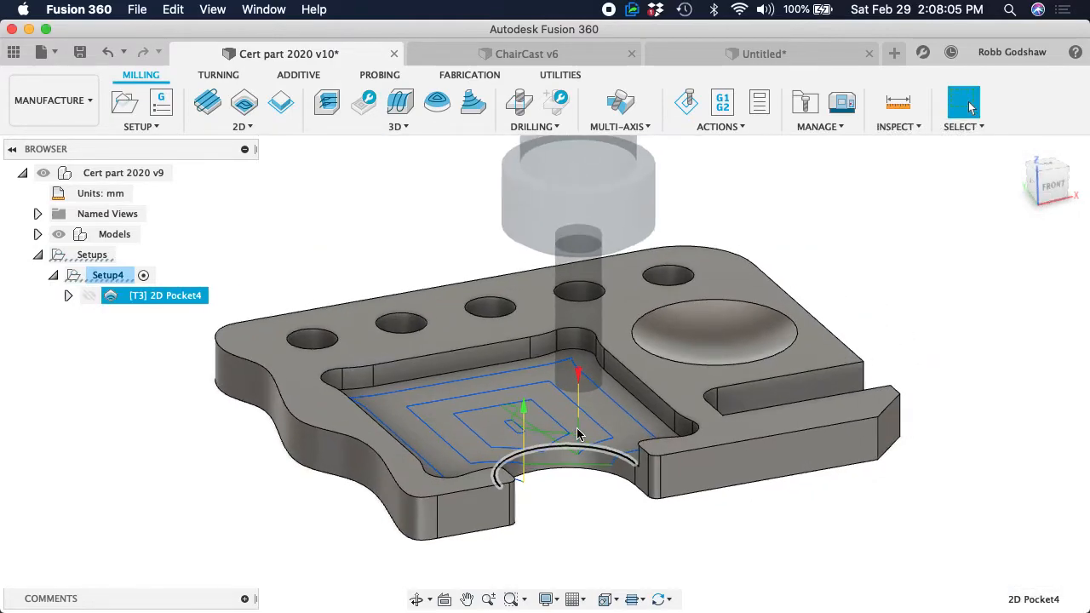
# Examine the 2D Pocket toolpath's passes, entry and linking moves around the large pocket and its curved opening, close up and from all sides
pyautogui.keyDown('shift'); pyautogui.hscroll(10, 579, 434); pyautogui.keyUp('shift')
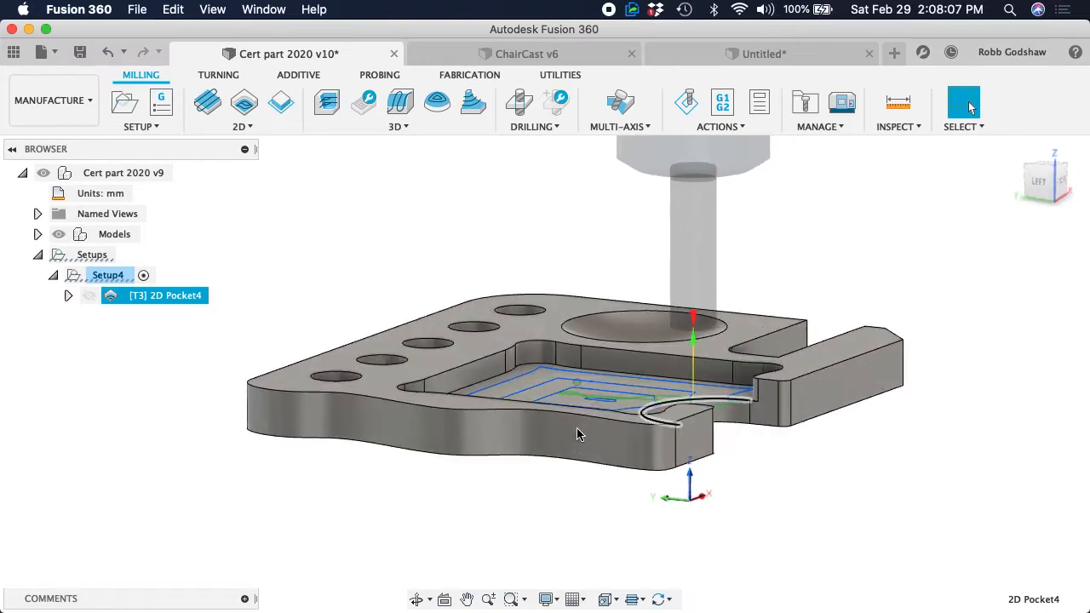
pyautogui.scroll(5, 579, 434)
pyautogui.scroll(5, 526, 427)
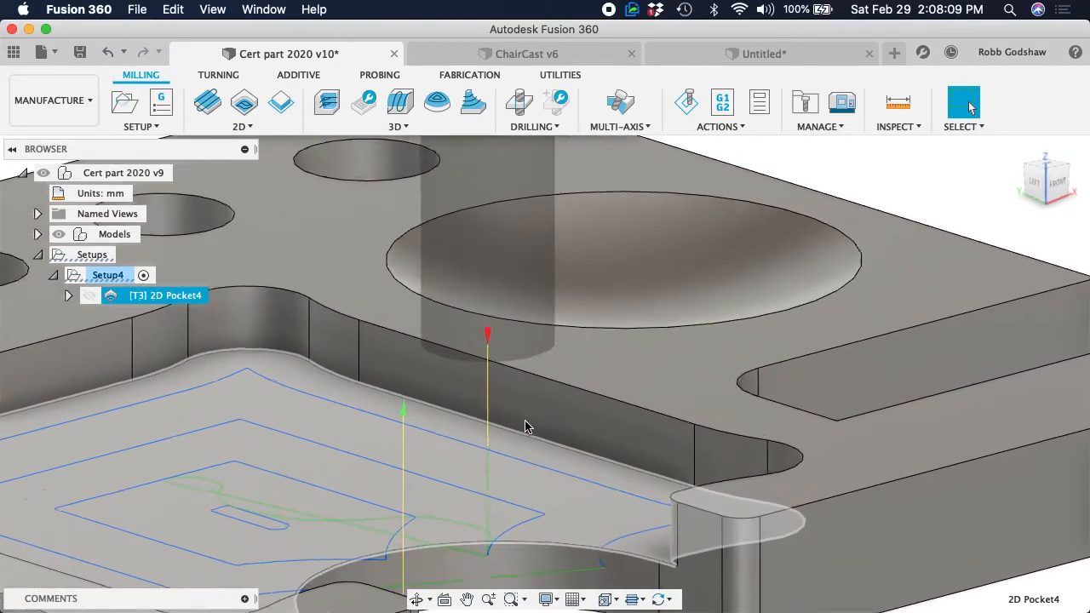
pyautogui.keyDown('shift'); pyautogui.hscroll(-10, 525, 426); pyautogui.keyUp('shift')
pyautogui.keyDown('shift'); pyautogui.scroll(-10, 526, 427); pyautogui.keyUp('shift')
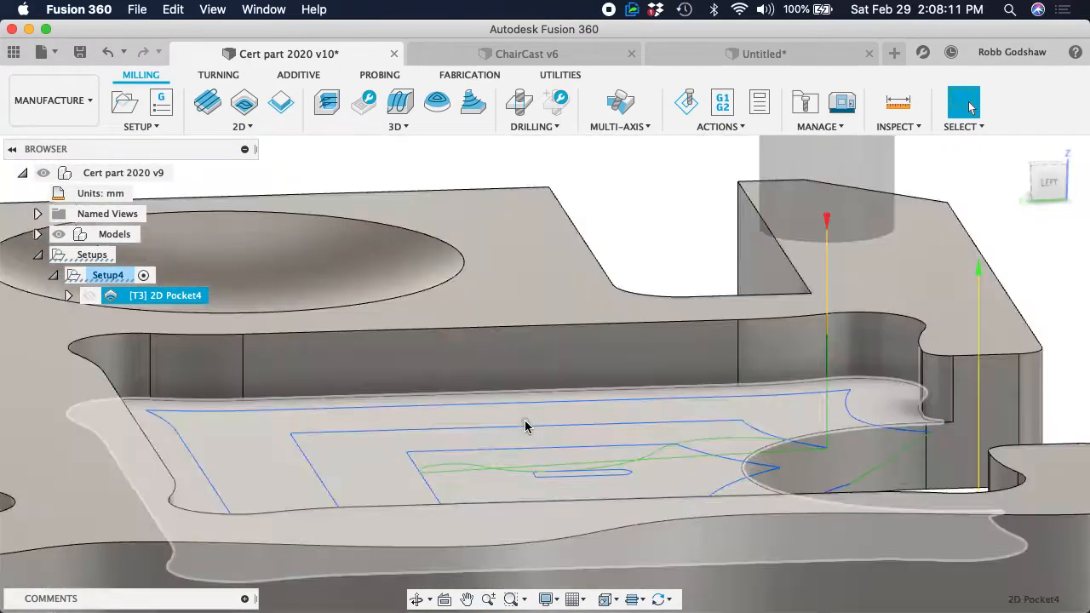
pyautogui.keyDown('shift'); pyautogui.scroll(10, 525, 426); pyautogui.keyUp('shift')
pyautogui.keyDown('shift'); pyautogui.hscroll(-5, 525, 427); pyautogui.keyUp('shift')
pyautogui.keyDown('shift'); pyautogui.hscroll(-8, 525, 427); pyautogui.keyUp('shift')
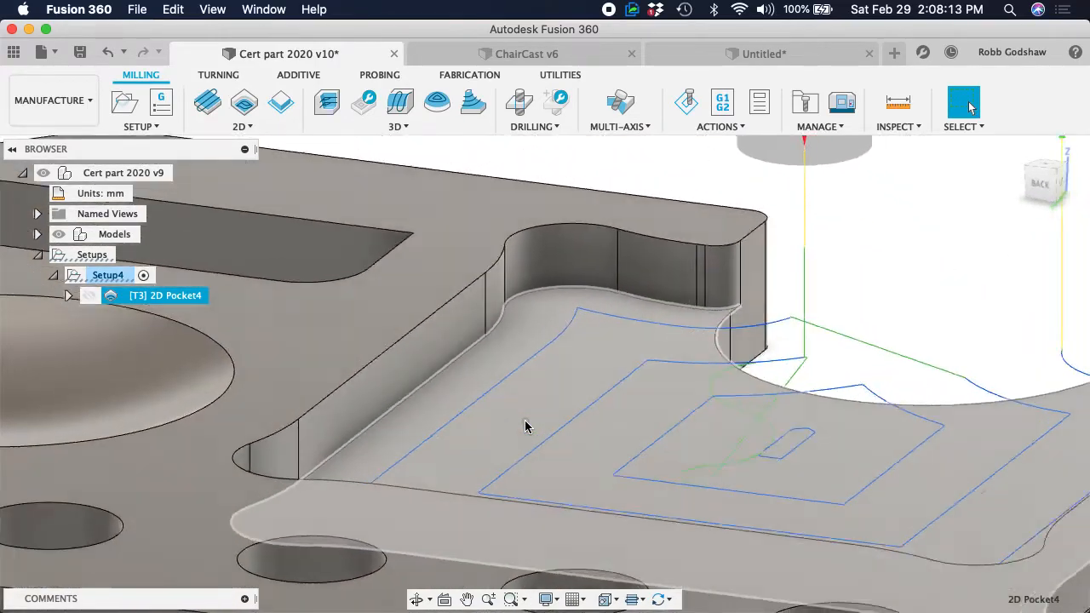
pyautogui.keyDown('shift'); pyautogui.hscroll(15, 525, 427); pyautogui.keyUp('shift')
pyautogui.scroll(-7, 525, 427)
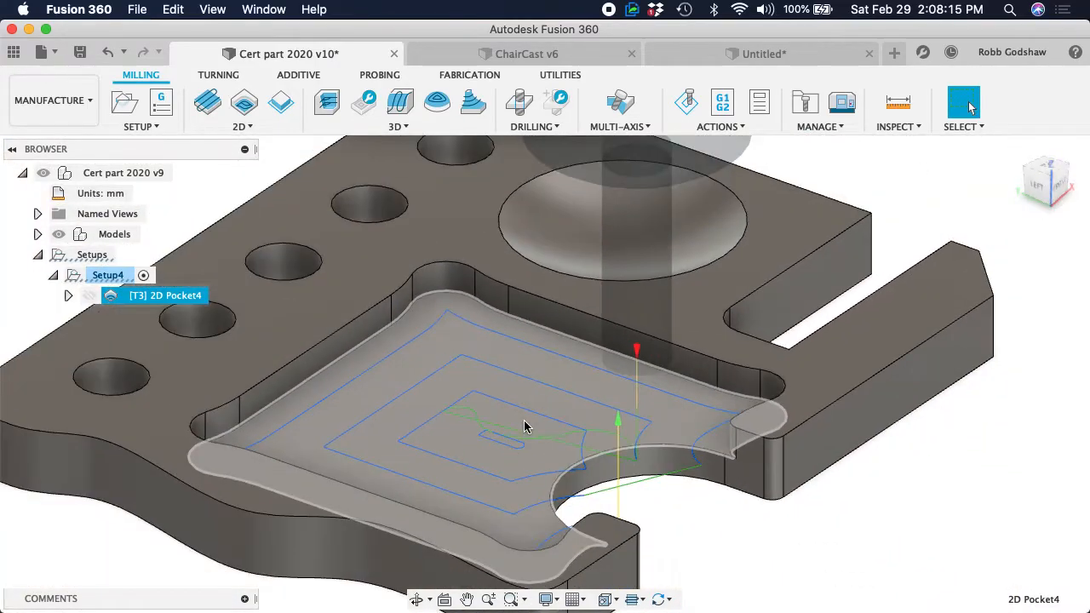
pyautogui.keyDown('shift'); pyautogui.hscroll(10, 526, 427); pyautogui.keyUp('shift')
pyautogui.keyDown('shift'); pyautogui.hscroll(-10, 526, 427); pyautogui.keyUp('shift')
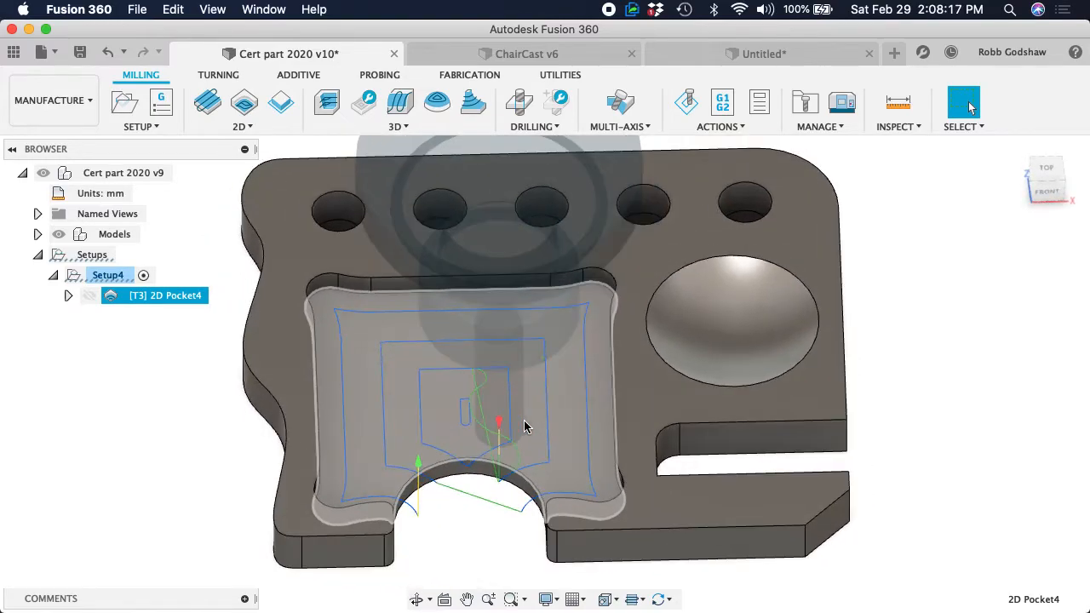
pyautogui.keyDown('shift'); pyautogui.hscroll(10, 525, 426); pyautogui.keyUp('shift')
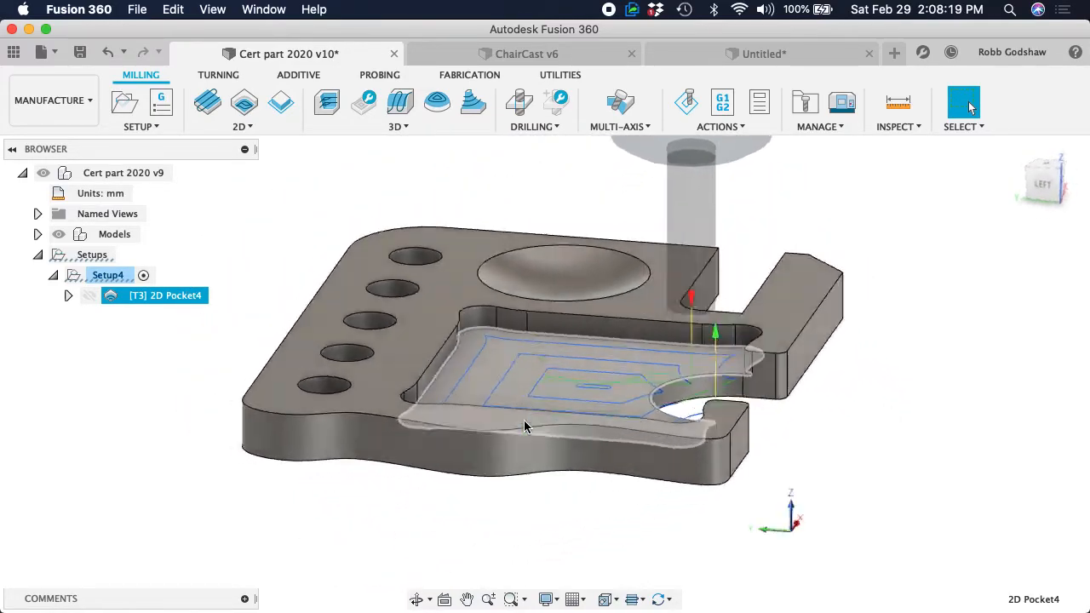
pyautogui.keyDown('shift'); pyautogui.hscroll(10, 526, 427); pyautogui.keyUp('shift')
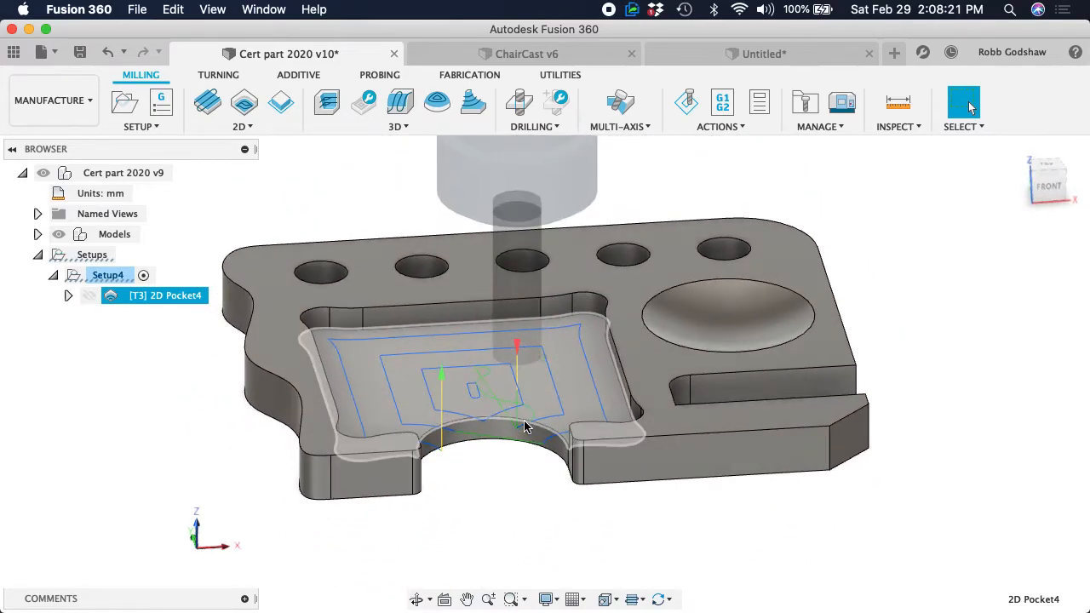
pyautogui.keyDown('shift'); pyautogui.hscroll(2, 526, 427); pyautogui.keyUp('shift')
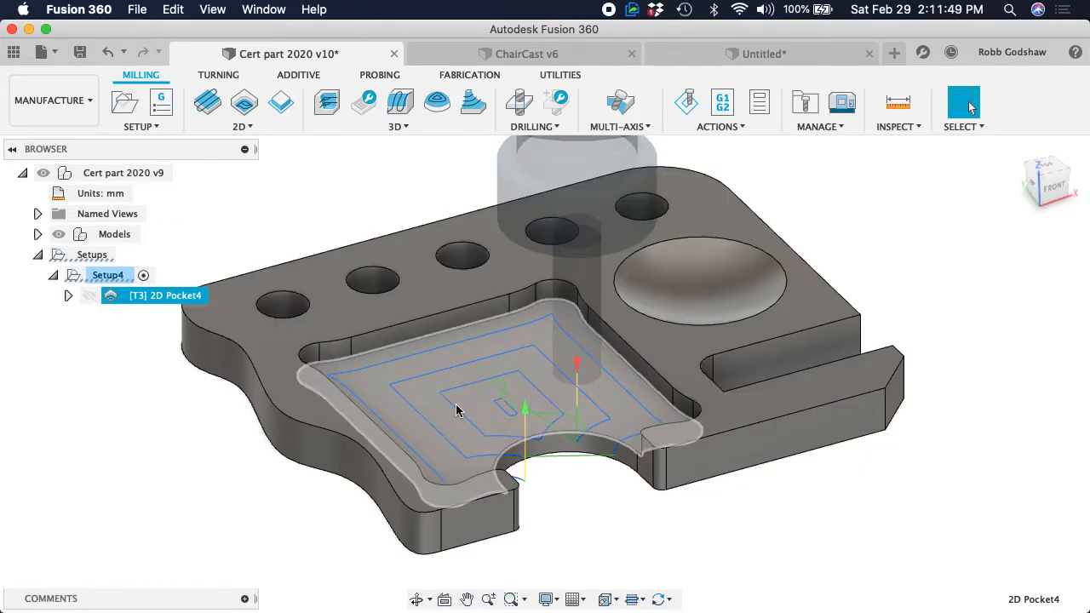
# Review the 2D Pocket's lead-in options and ramping angle, keeping lead-in off and the helix angle at 10 degrees, and regenerate
pyautogui.rightClick(165, 300)
pyautogui.click(217, 40)
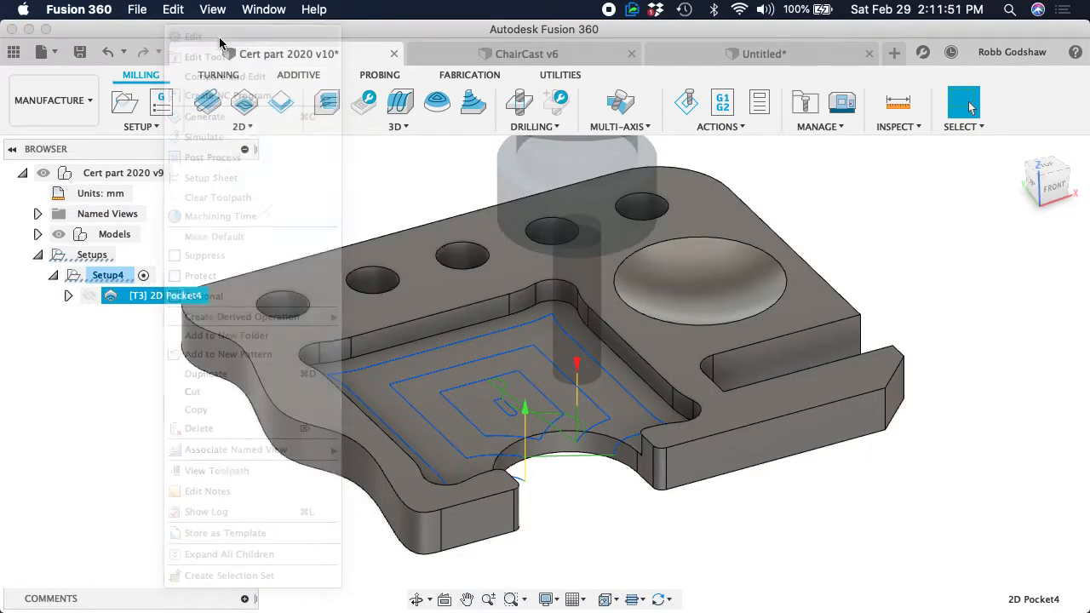
pyautogui.click(965, 154)
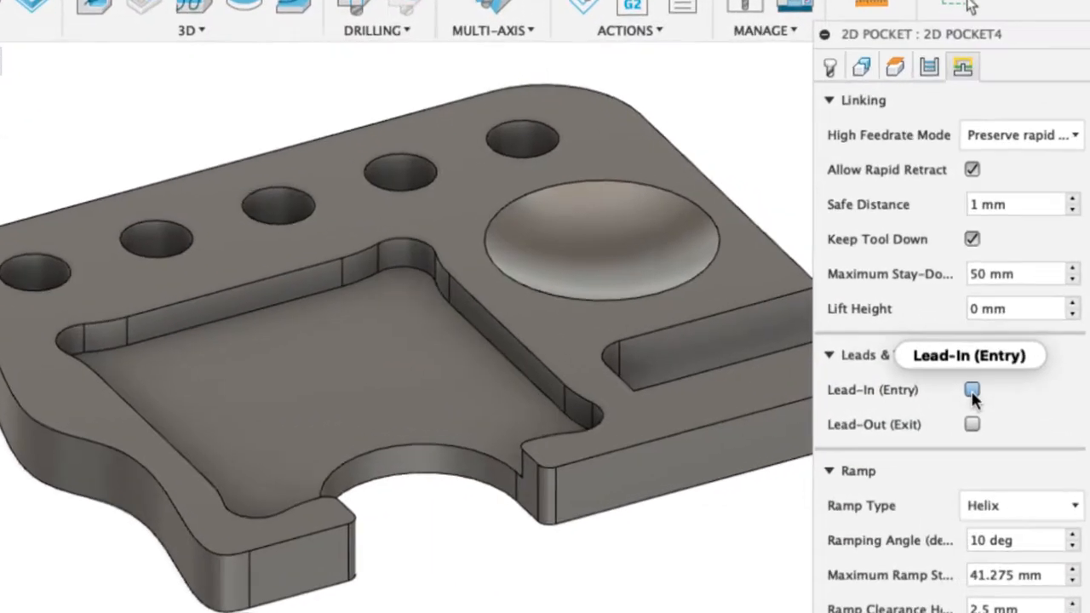
pyautogui.click(972, 390)
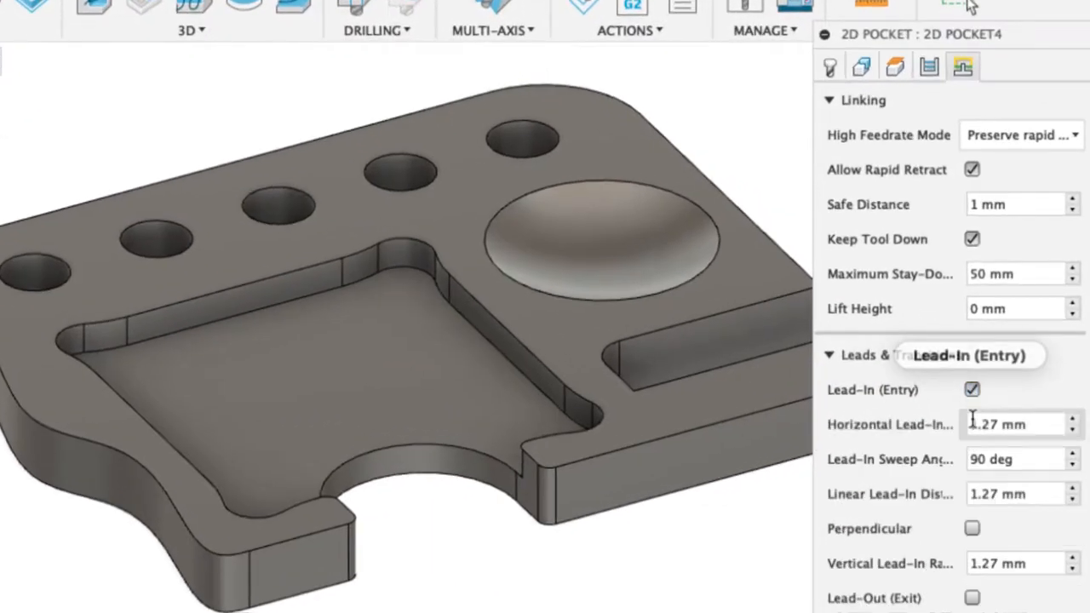
pyautogui.click(972, 390)
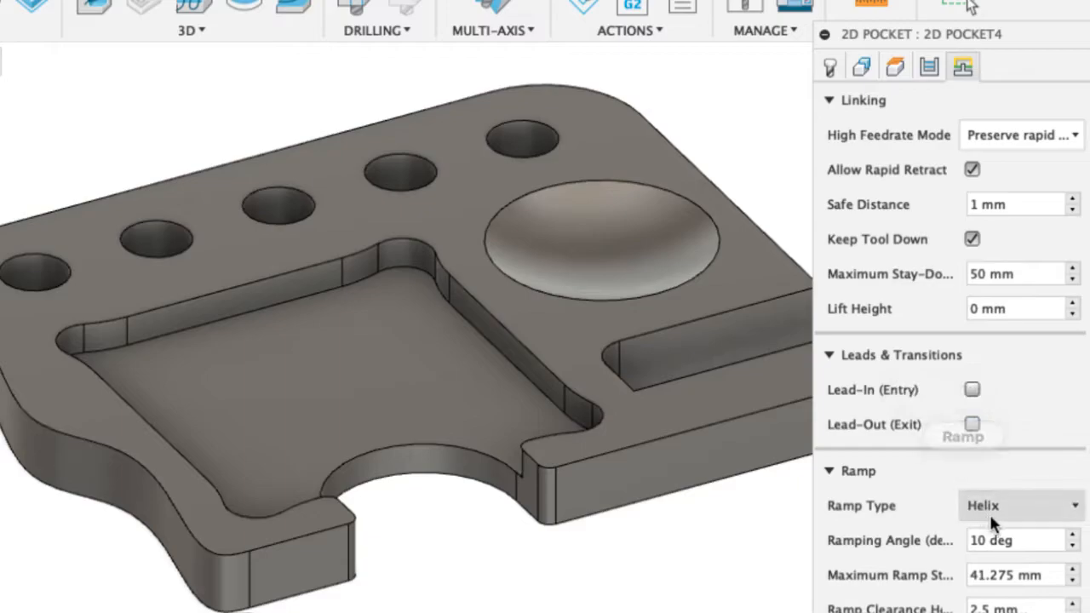
pyautogui.moveTo(1022, 540); pyautogui.dragTo(952, 540)
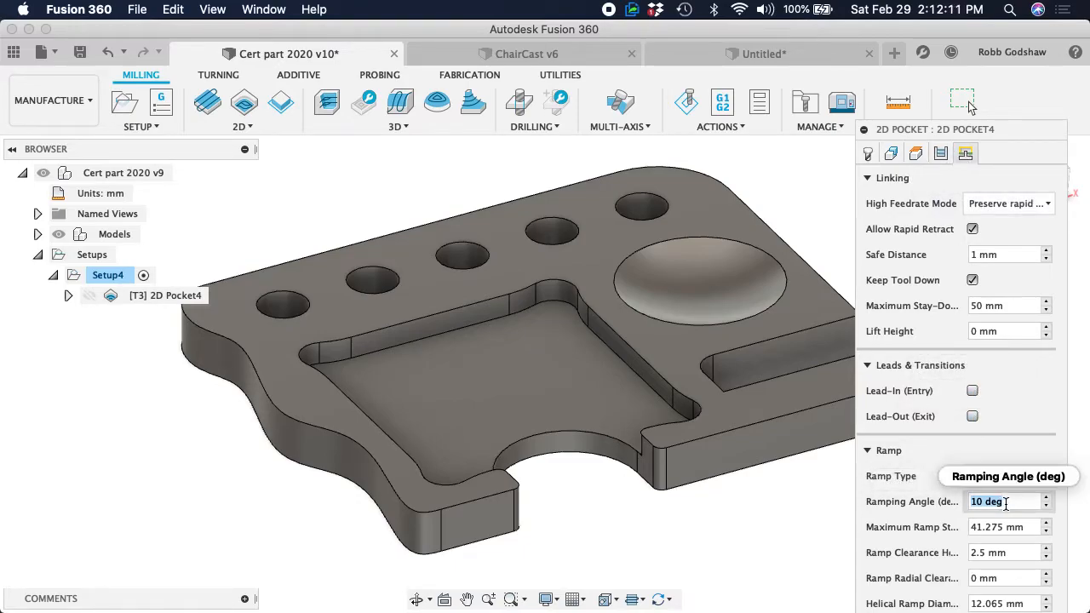
pyautogui.moveTo(1025, 508)
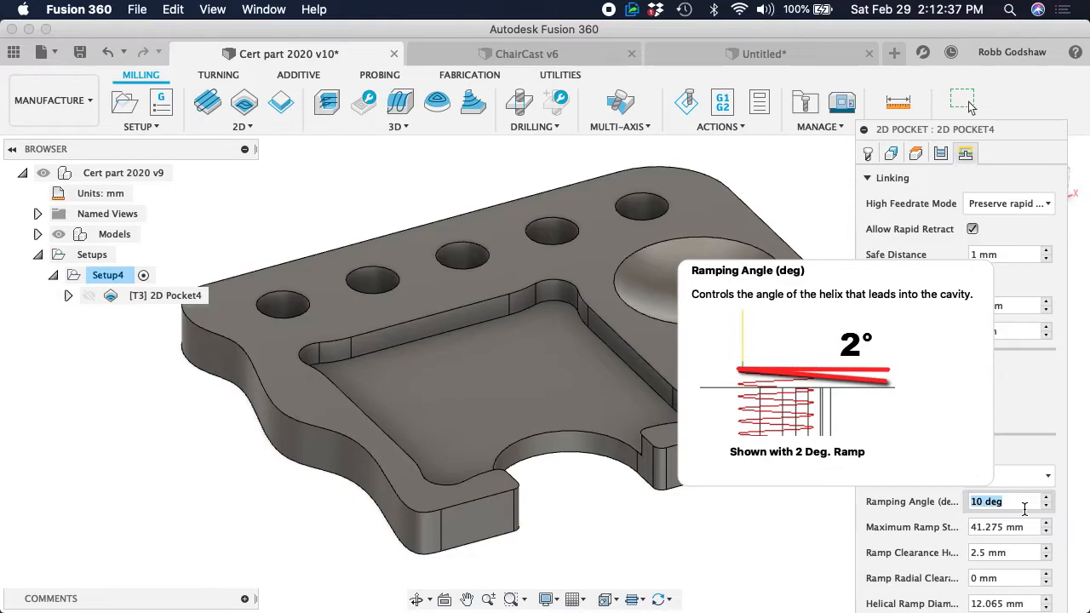
pyautogui.press('Return')
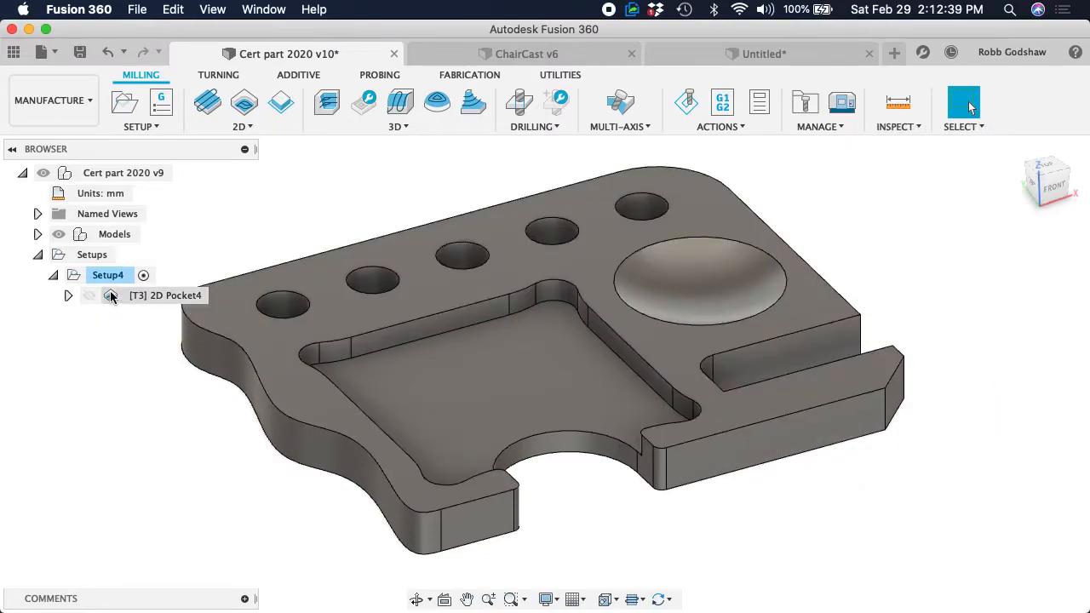
# Switch to the Design workspace and roll the timeline back to before the semicircular cutout in the pocket's front wall
pyautogui.click(132, 295)
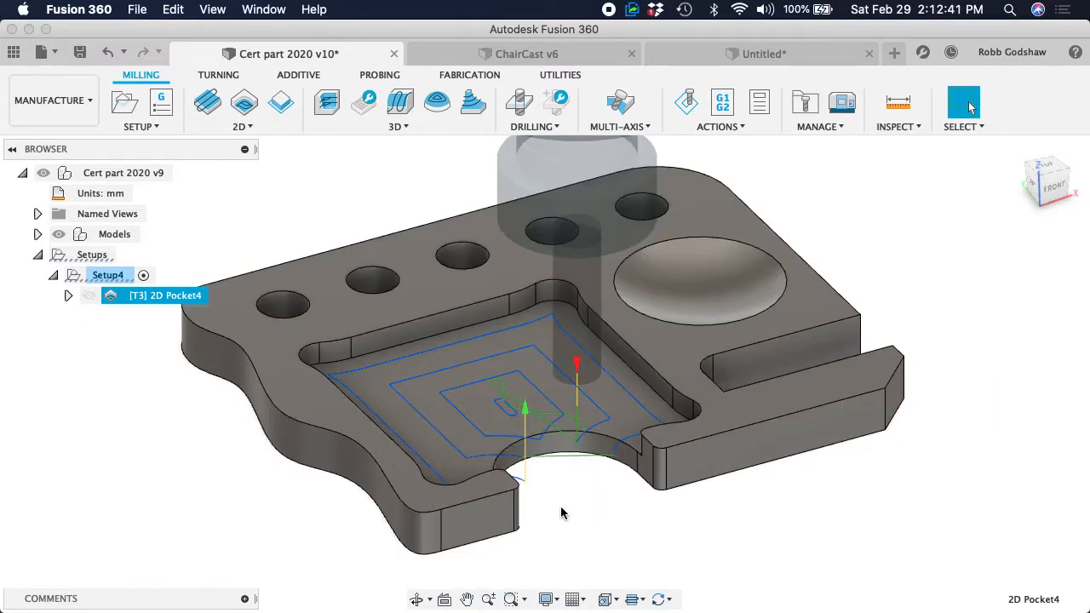
pyautogui.click(70, 104)
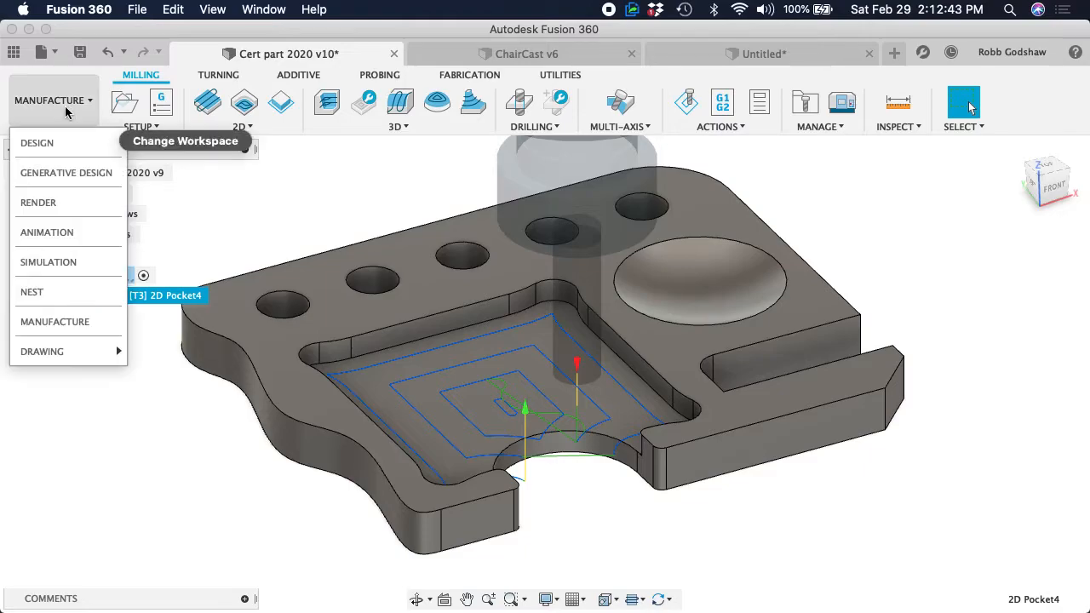
pyautogui.click(67, 143)
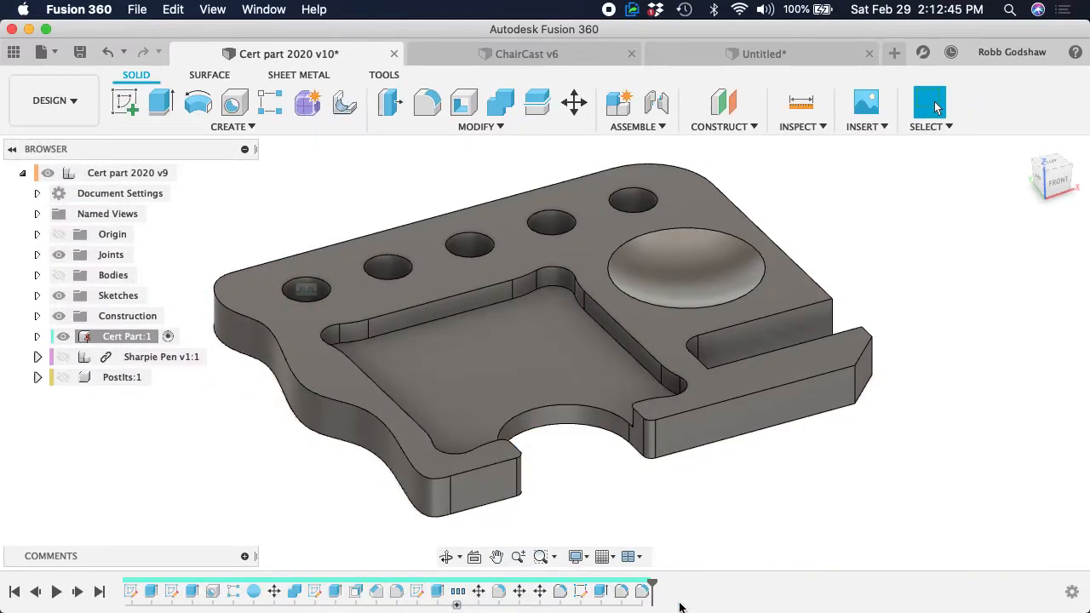
pyautogui.moveTo(653, 582); pyautogui.dragTo(571, 582)
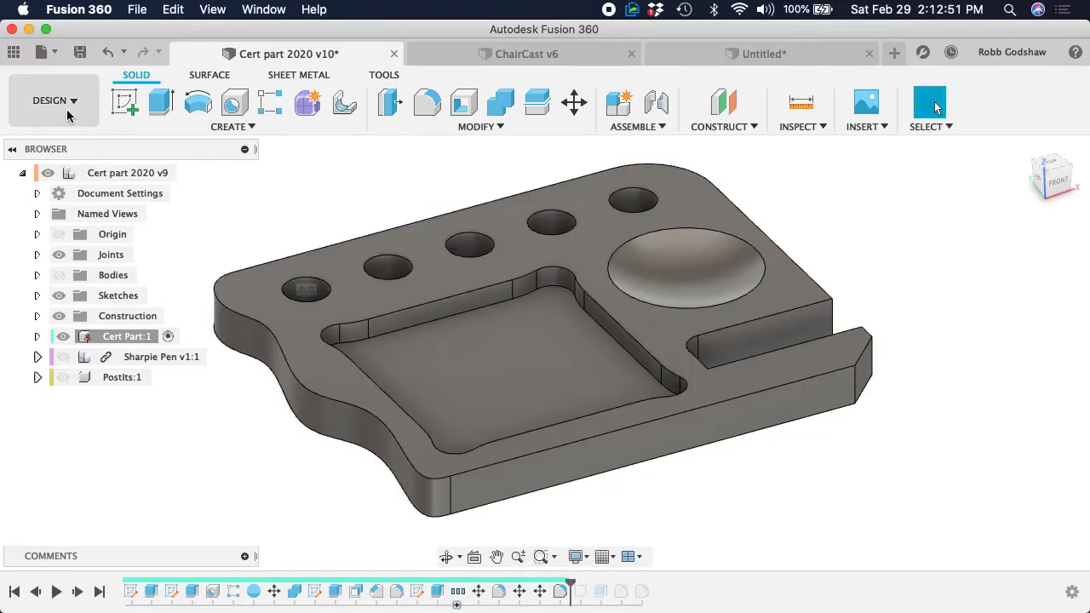
# Return to the Manufacture workspace and regenerate the outdated 2D Pocket toolpath for the closed pocket
pyautogui.click(51, 100)
pyautogui.click(83, 321)
pyautogui.click(143, 296)
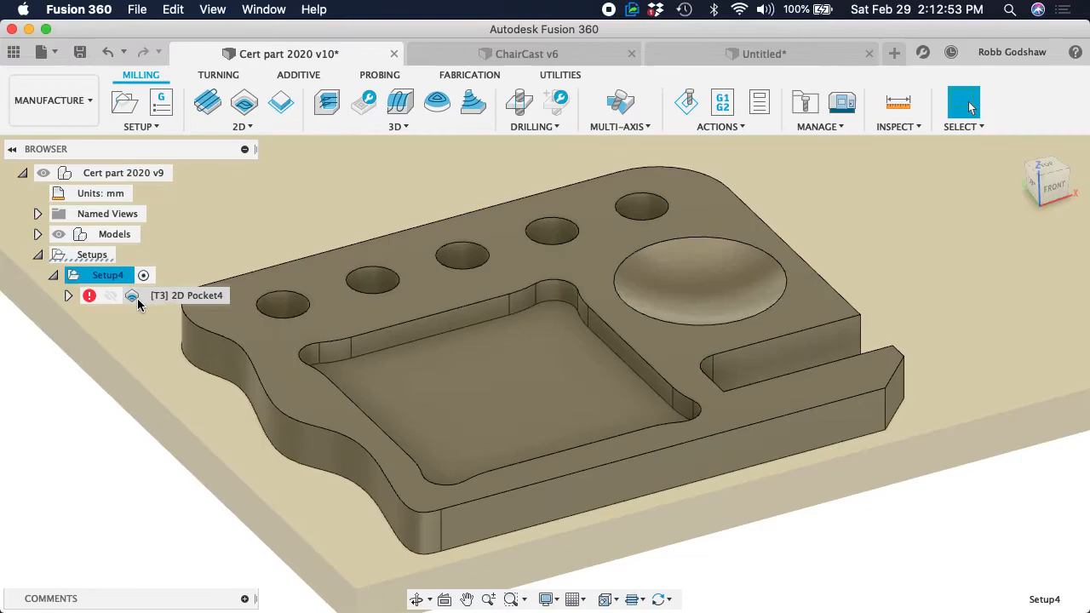
pyautogui.rightClick(148, 296)
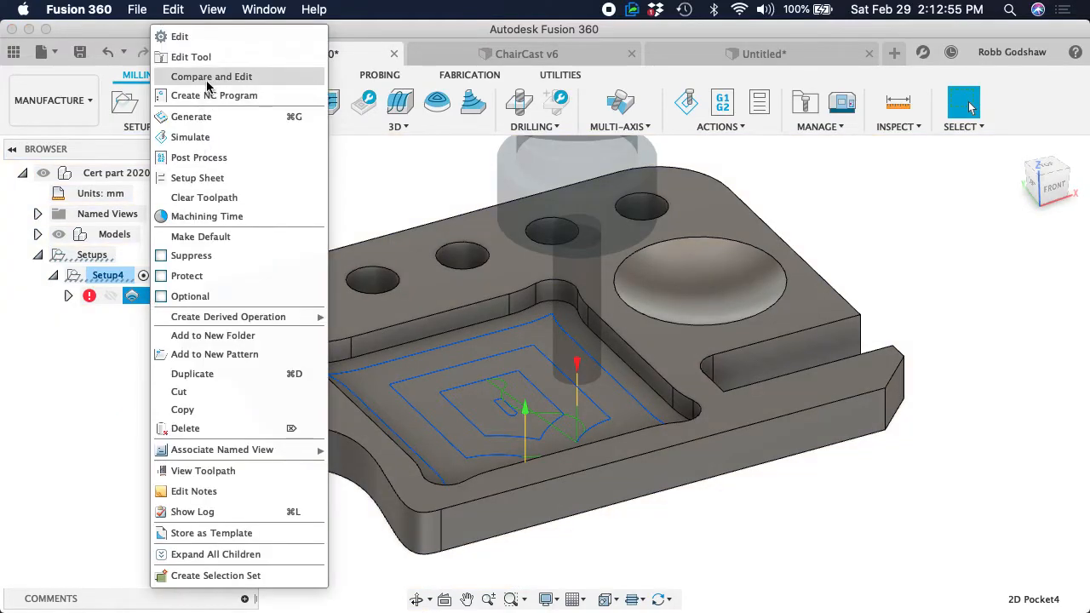
pyautogui.click(198, 117)
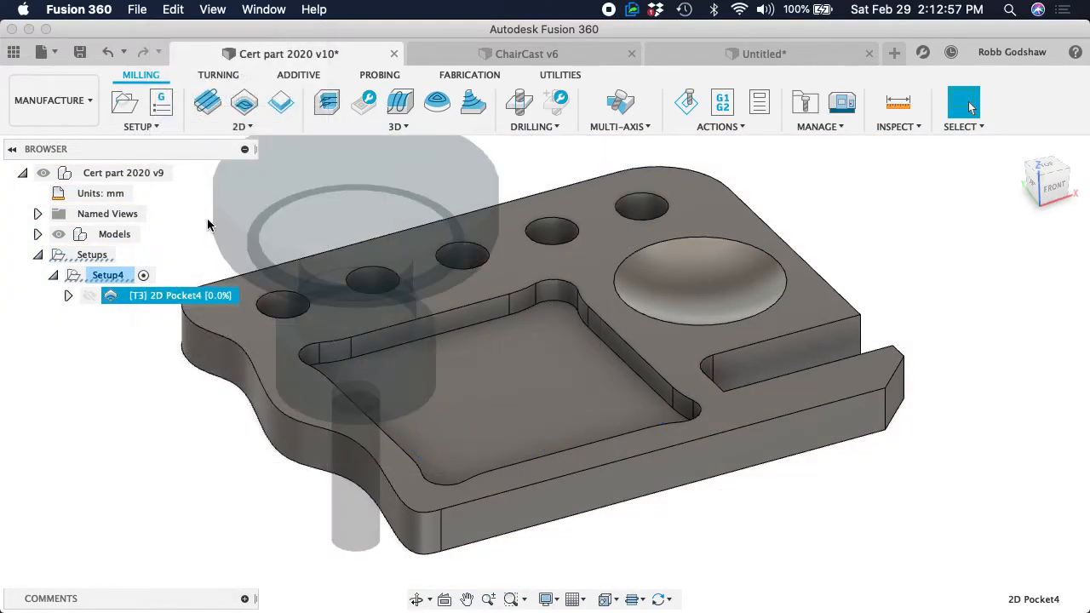
# Inspect the helical entry, simulate the 2D Pocket toolpath with stock shown, examine the material left along the pocket walls, and close the simulation
pyautogui.scroll(-1, 523, 438)
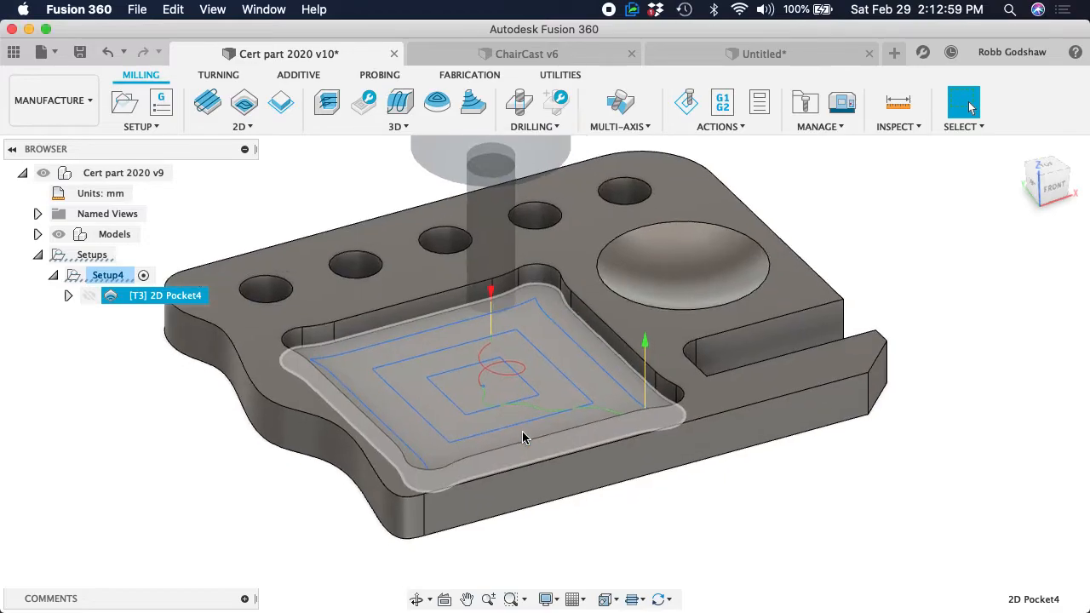
pyautogui.keyDown('shift'); pyautogui.scroll(-5, 523, 438); pyautogui.keyUp('shift')
pyautogui.keyDown('shift'); pyautogui.scroll(4, 523, 437); pyautogui.keyUp('shift')
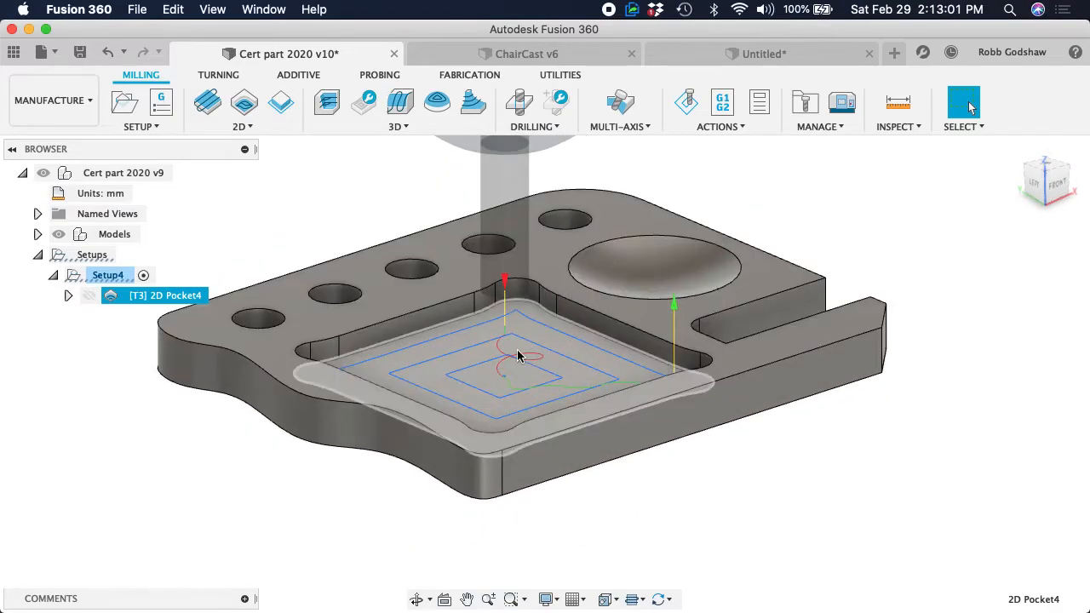
pyautogui.scroll(5, 517, 356)
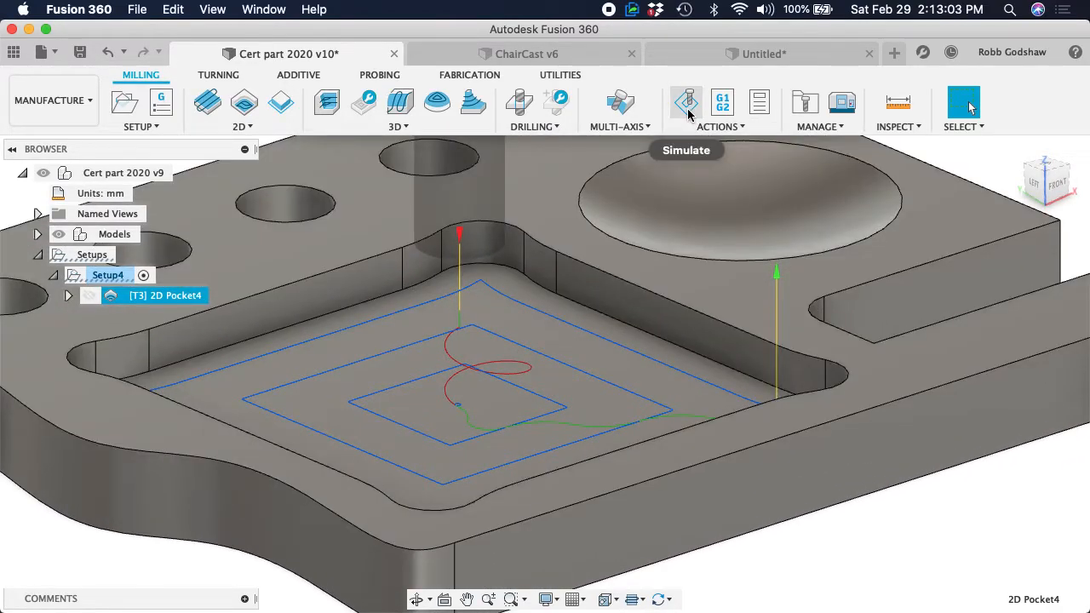
pyautogui.click(687, 108)
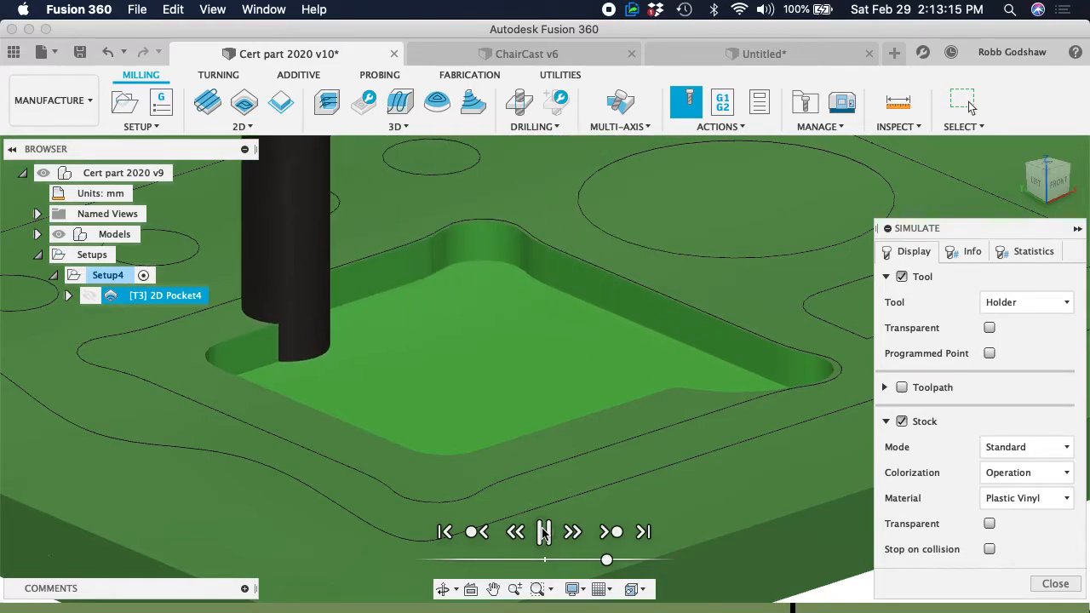
pyautogui.keyDown('shift'); pyautogui.hscroll(5, 461, 384); pyautogui.keyUp('shift')
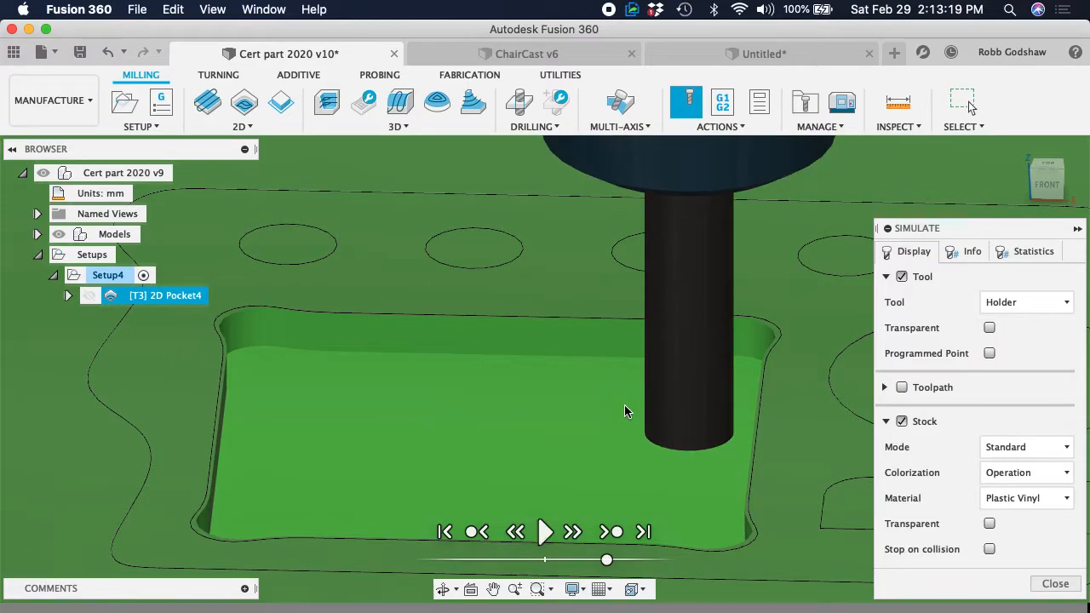
pyautogui.scroll(-5, 771, 345)
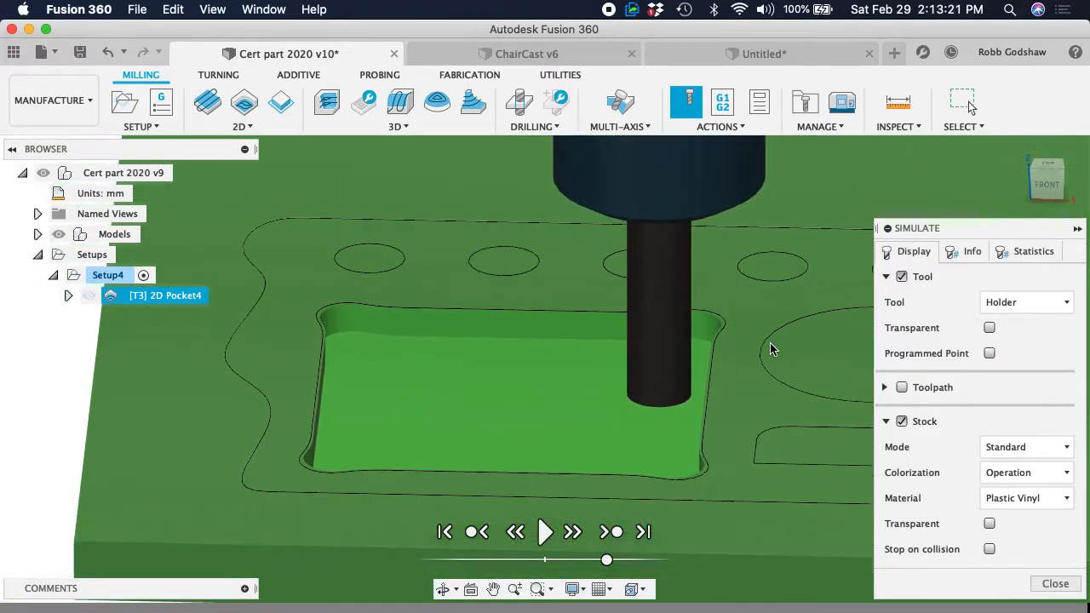
pyautogui.scroll(3, 771, 345)
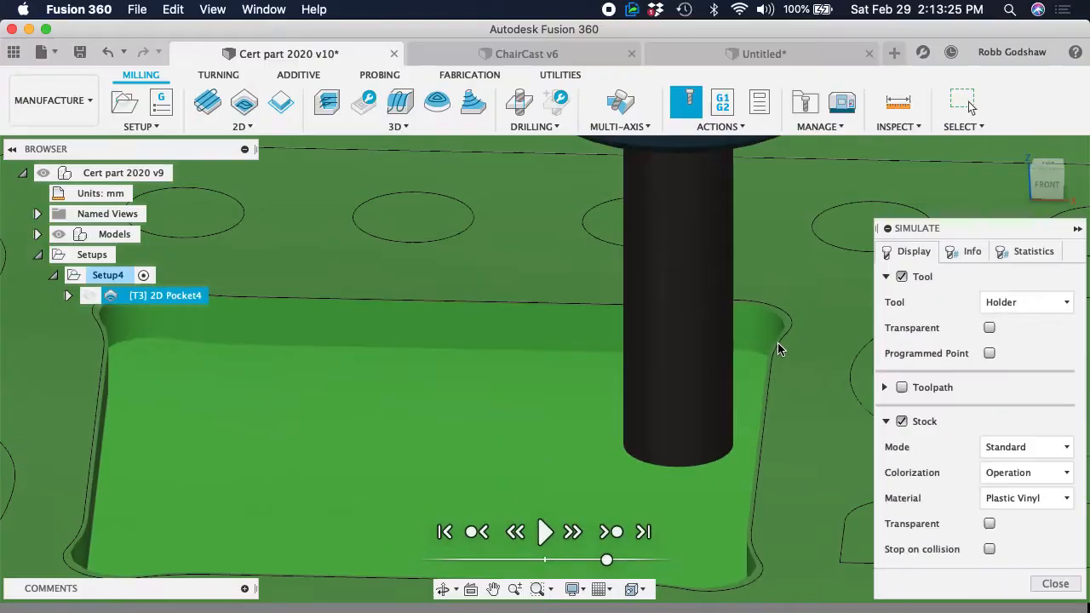
pyautogui.press('Escape')
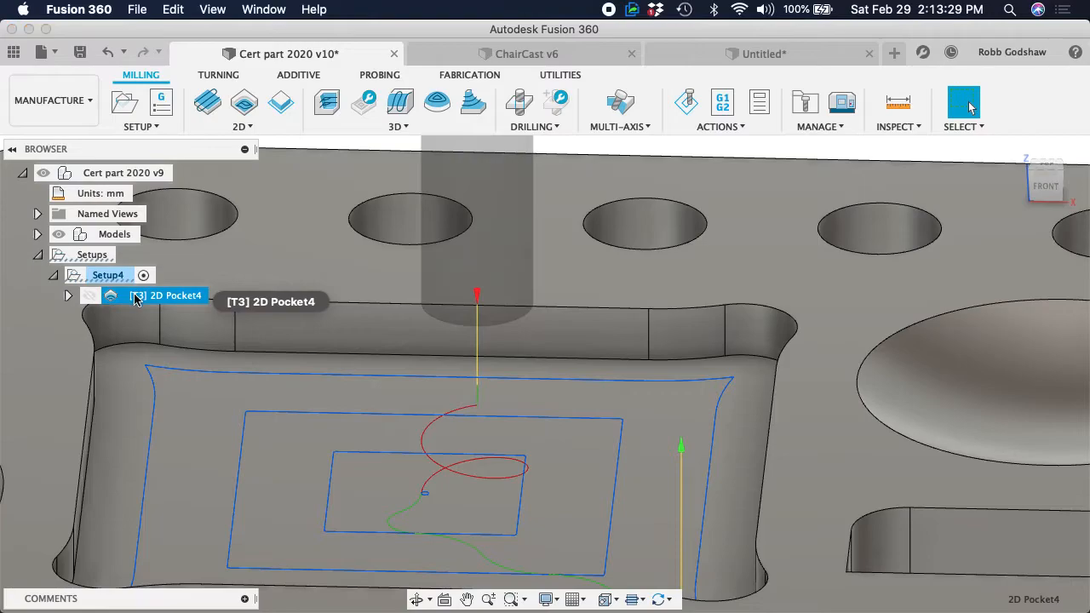
# Turn off Stock to Leave in the 2D Pocket operation's passes and regenerate the toolpath
pyautogui.rightClick(138, 295)
pyautogui.click(195, 37)
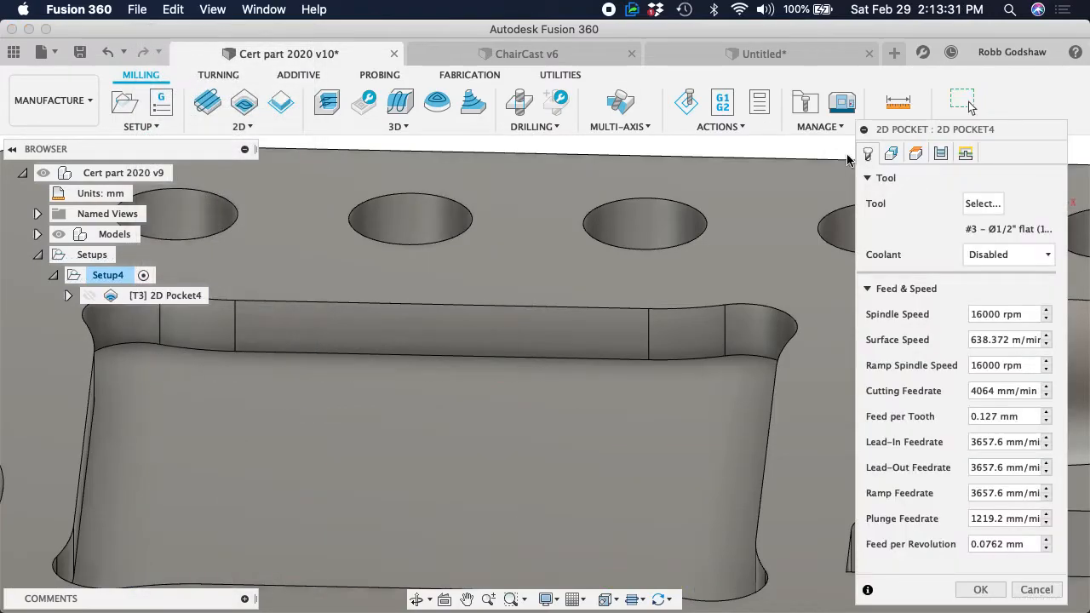
pyautogui.click(891, 154)
pyautogui.click(915, 154)
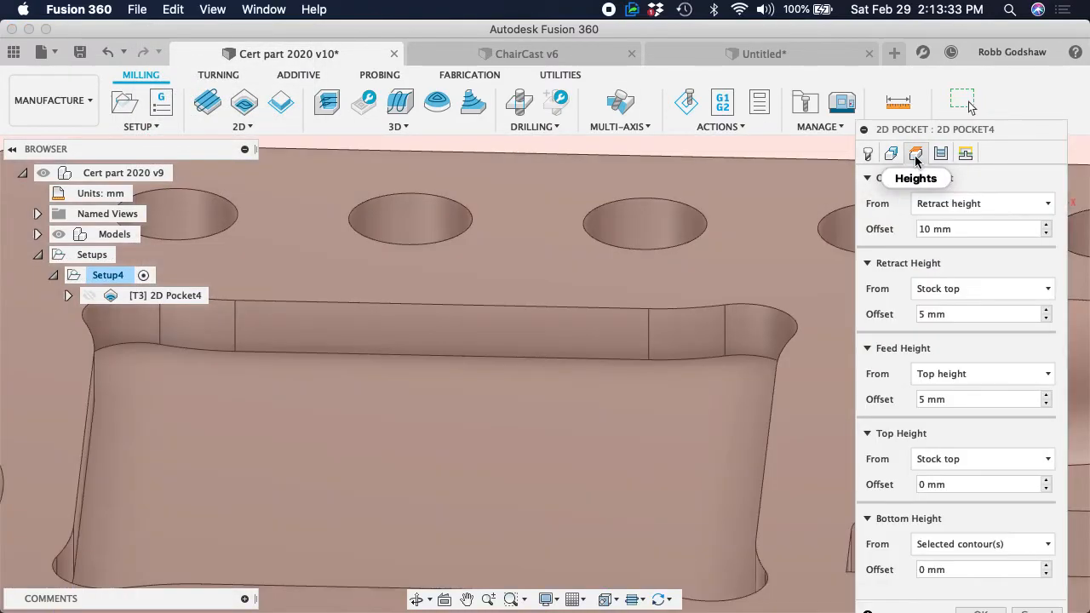
pyautogui.click(940, 154)
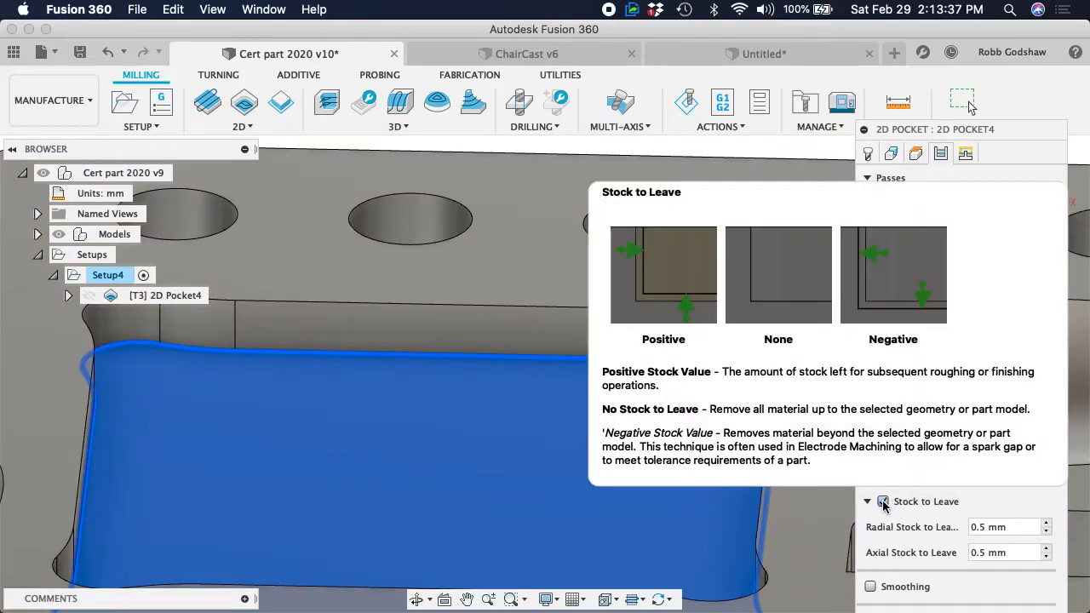
pyautogui.click(882, 501)
pyautogui.press('Return')
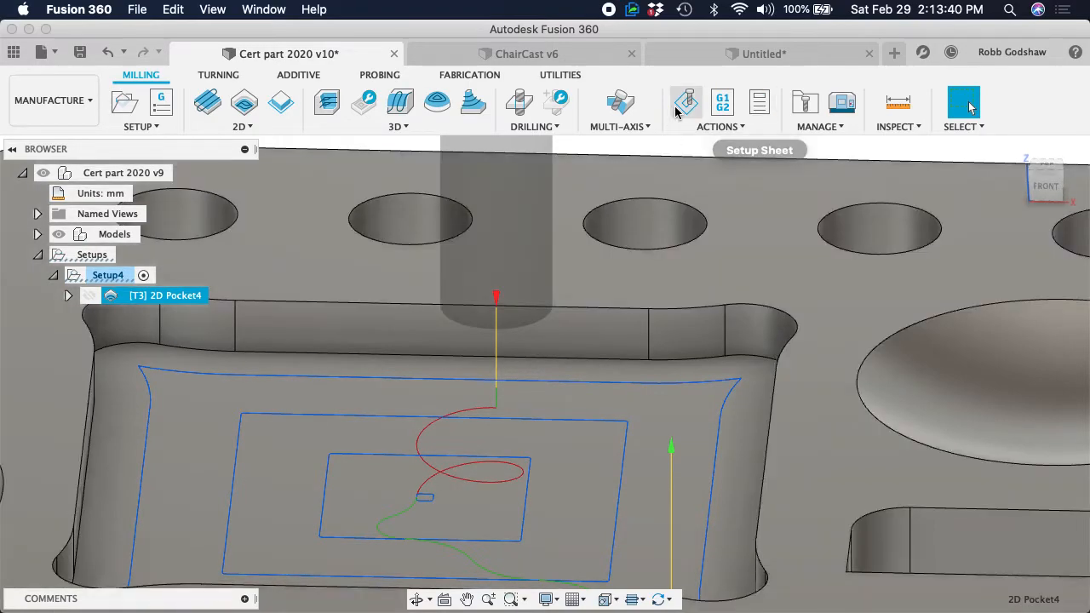
# Simulate the 2D Pocket toolpath with stock shown, inspect the material left at the pocket's corner, and close the simulation
pyautogui.click(688, 103)
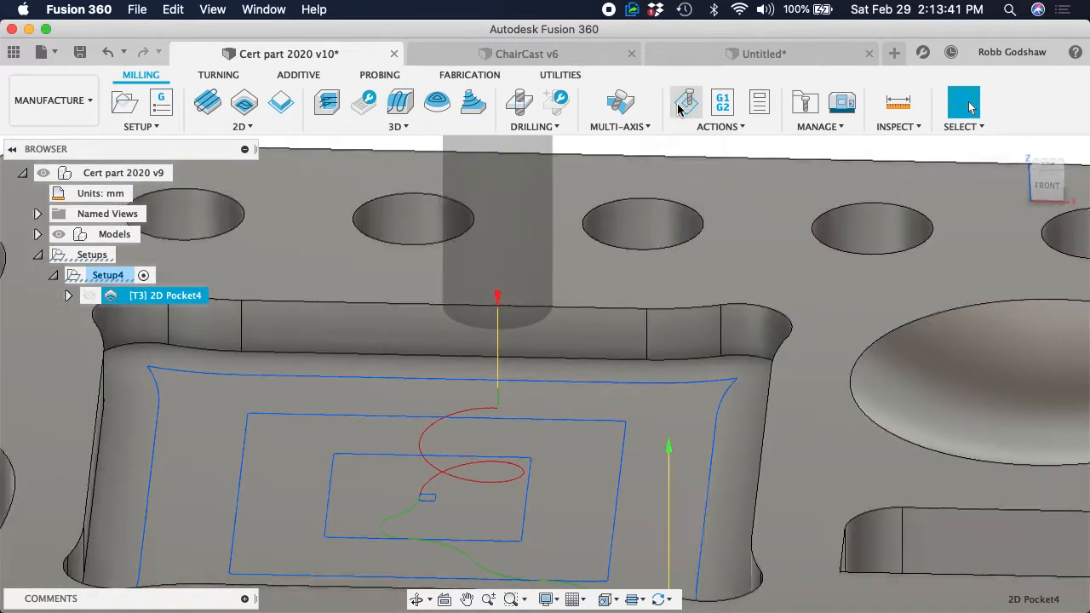
pyautogui.click(902, 421)
pyautogui.click(901, 422)
pyautogui.click(545, 532)
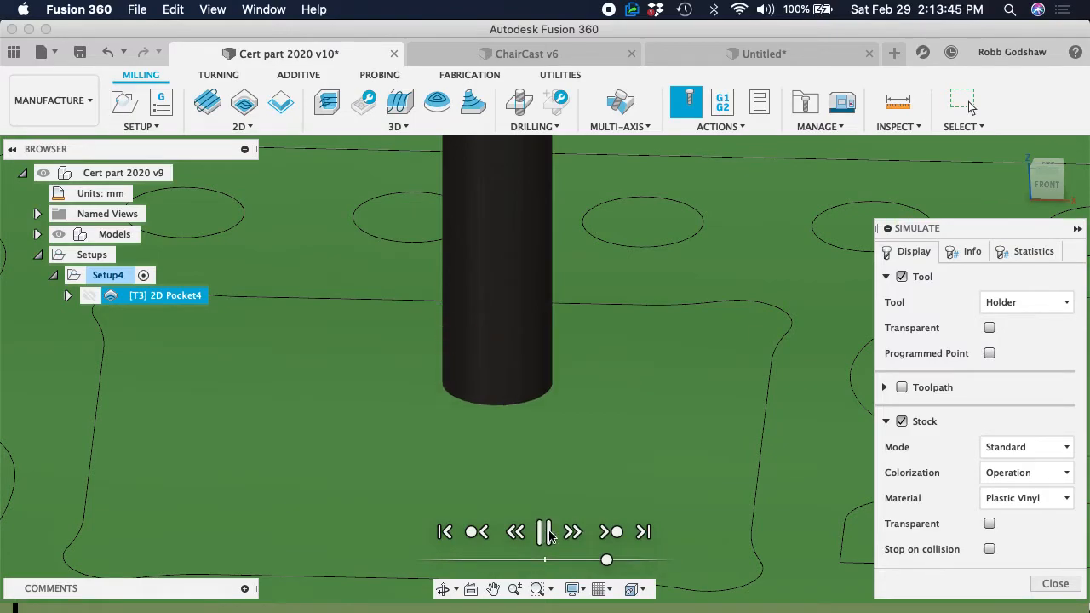
pyautogui.click(612, 532)
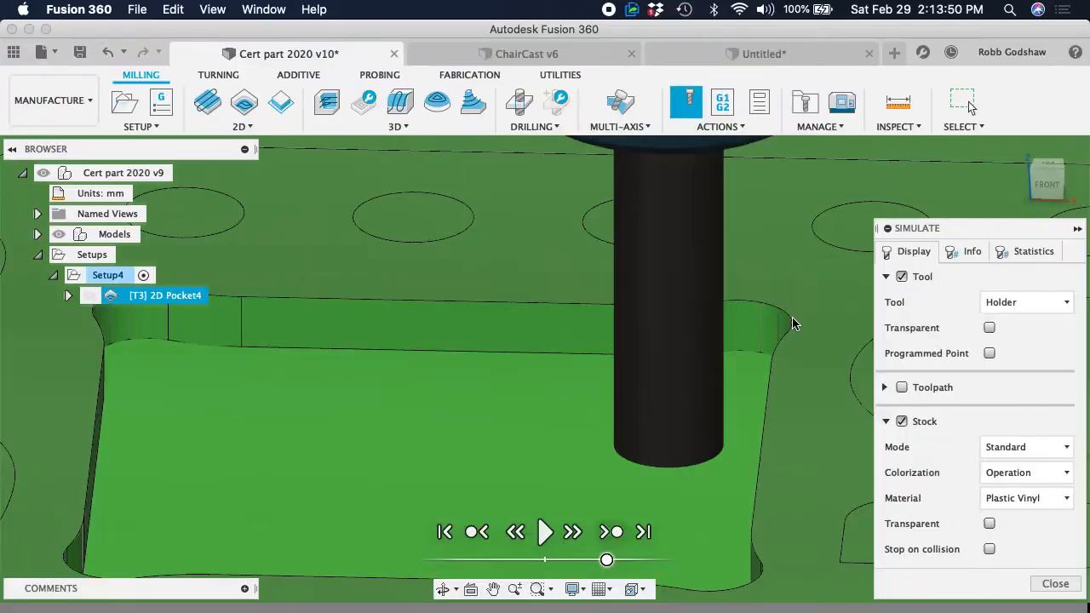
pyautogui.scroll(5, 673, 375)
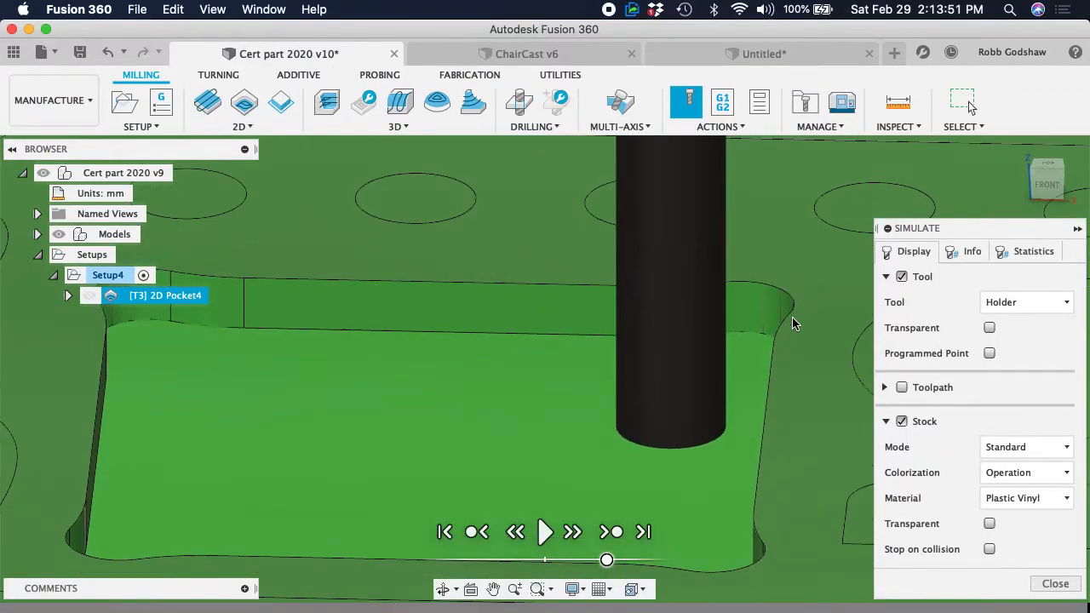
pyautogui.hscroll(10, 792, 317)
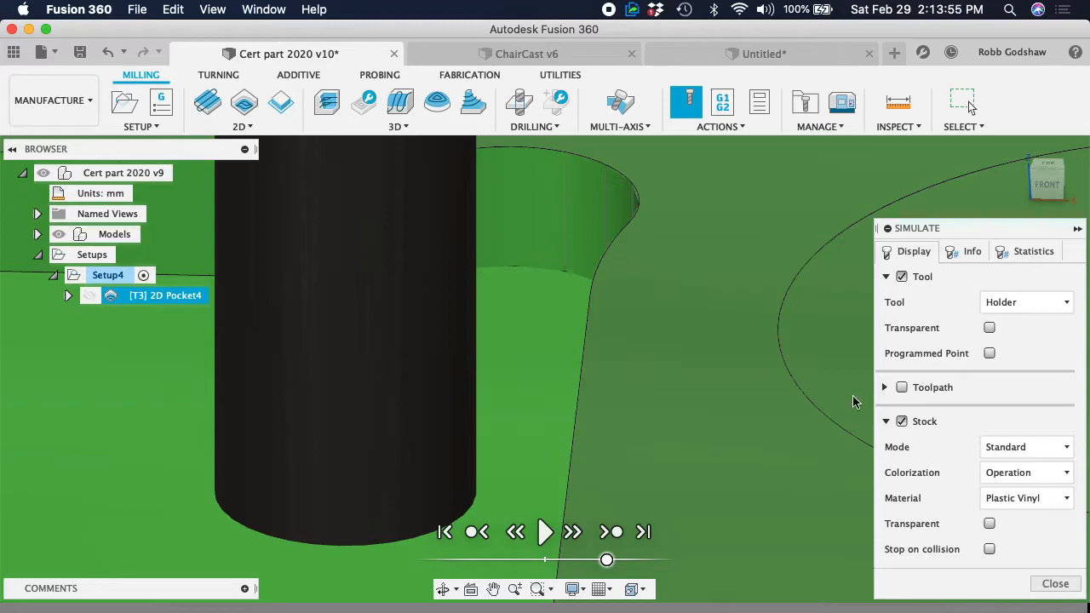
pyautogui.click(1073, 584)
# Examine the 2D Pocket toolpath and the part's remaining holes and cutouts from several sides
pyautogui.hscroll(-5, 512, 390)
pyautogui.scroll(-10, 511, 390)
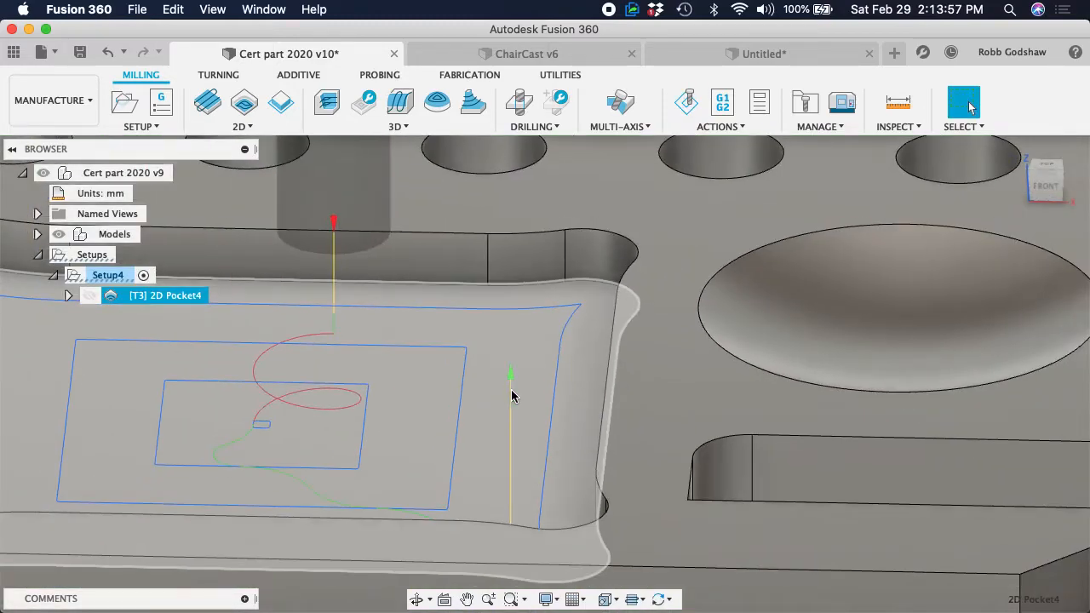
pyautogui.scroll(3, 512, 390)
pyautogui.hscroll(-4, 511, 391)
pyautogui.keyDown('shift'); pyautogui.hscroll(10, 512, 397); pyautogui.keyUp('shift')
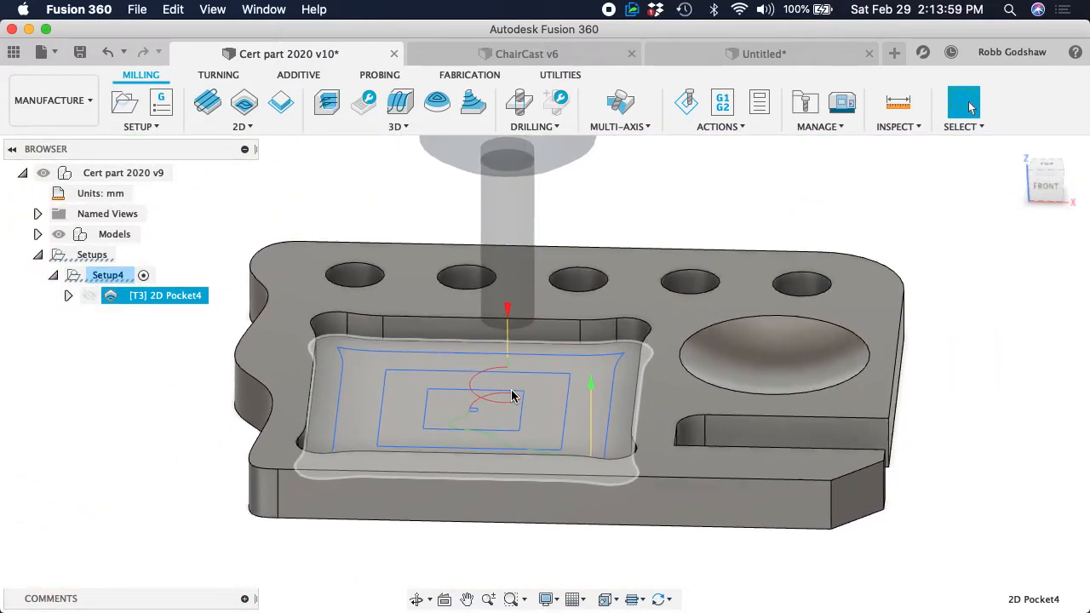
pyautogui.keyDown('shift'); pyautogui.scroll(-5, 511, 396); pyautogui.keyUp('shift')
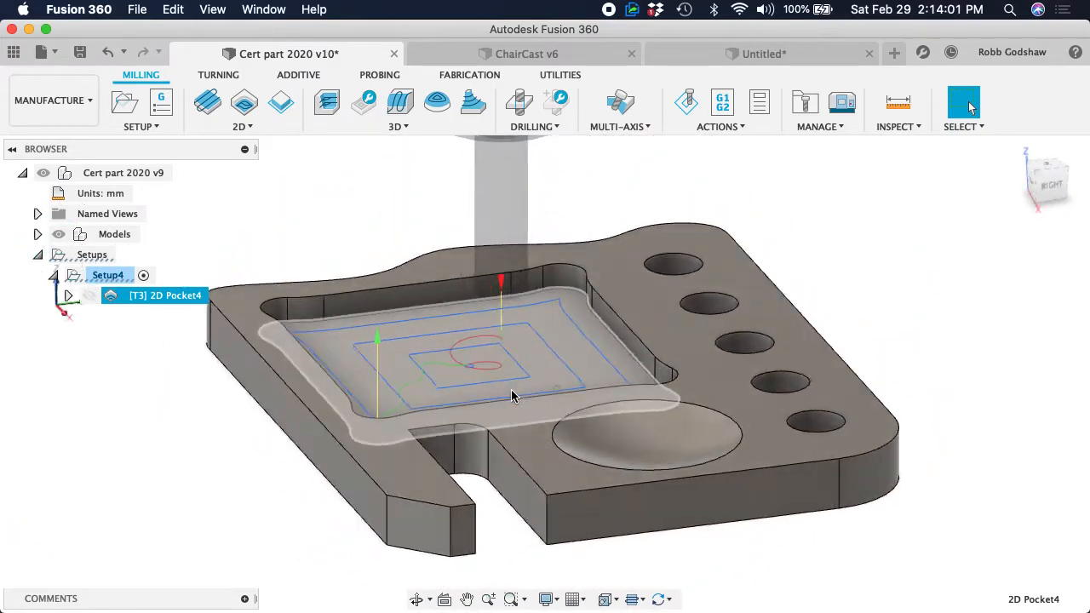
pyautogui.keyDown('shift'); pyautogui.scroll(10, 512, 396); pyautogui.keyUp('shift')
pyautogui.keyDown('shift'); pyautogui.hscroll(8, 512, 396); pyautogui.keyUp('shift')
pyautogui.keyDown('shift'); pyautogui.scroll(-6, 512, 396); pyautogui.keyUp('shift')
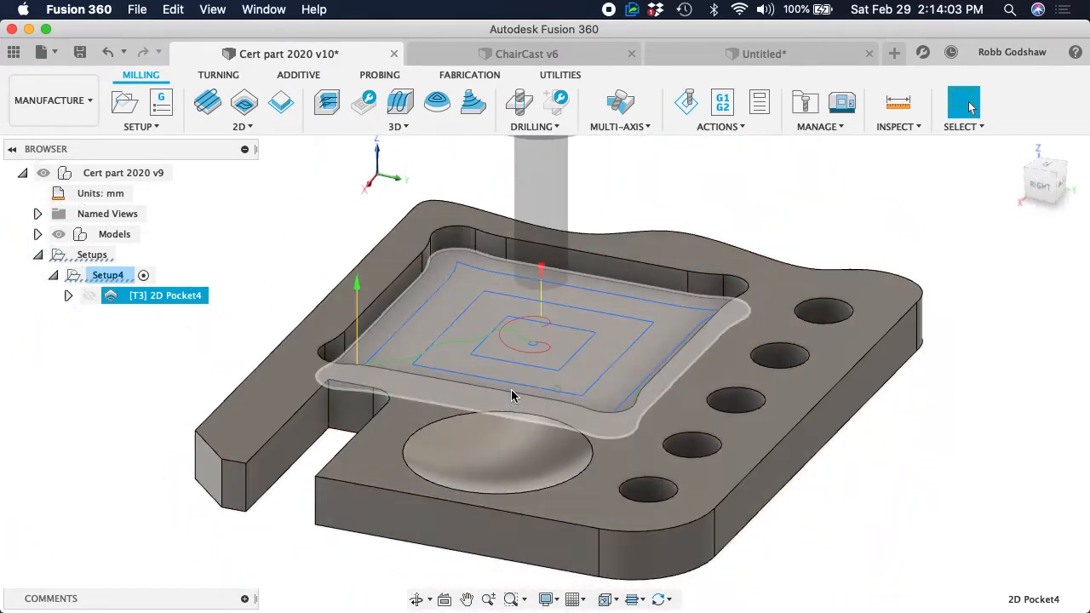
pyautogui.keyDown('shift'); pyautogui.hscroll(-10, 512, 396); pyautogui.keyUp('shift')
pyautogui.keyDown('shift'); pyautogui.hscroll(-8, 512, 397); pyautogui.keyUp('shift')
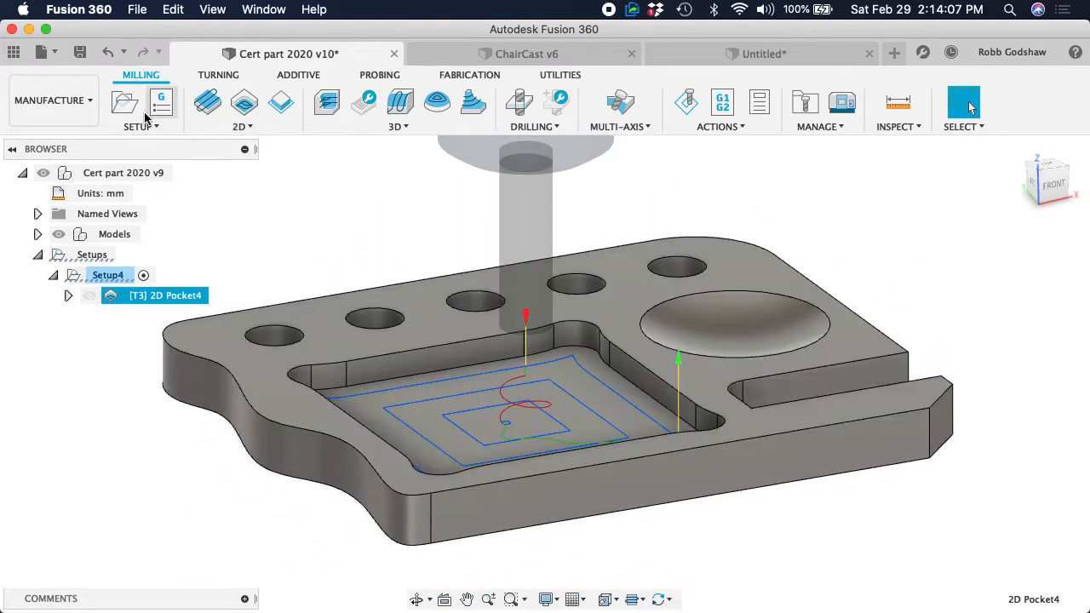
# Start a Bore operation on the first round hole beside the wavy edge, including all holes of the same diameter
pyautogui.click(243, 127)
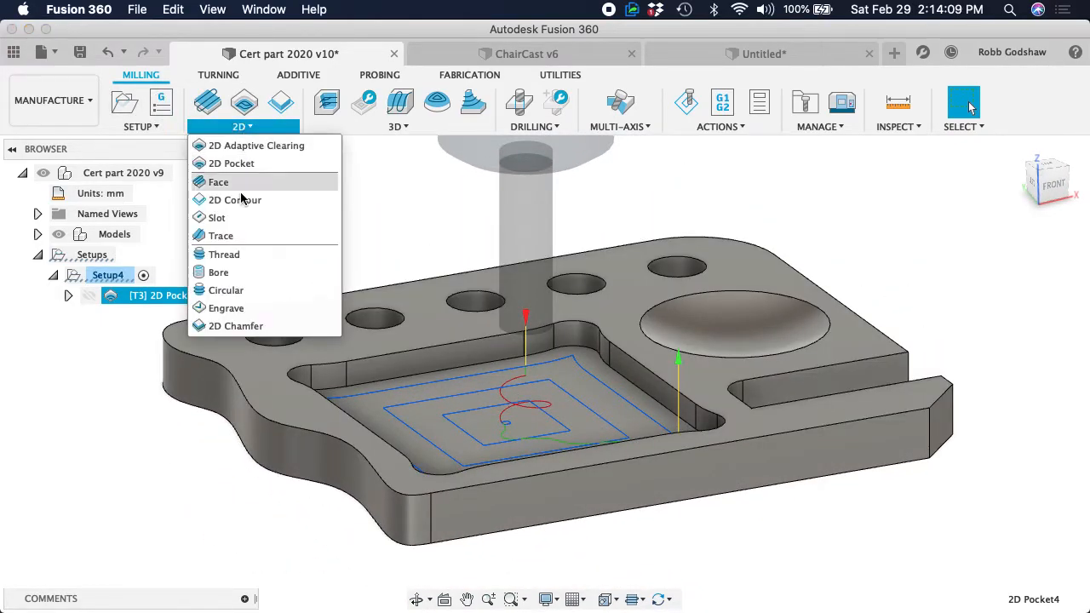
pyautogui.click(230, 275)
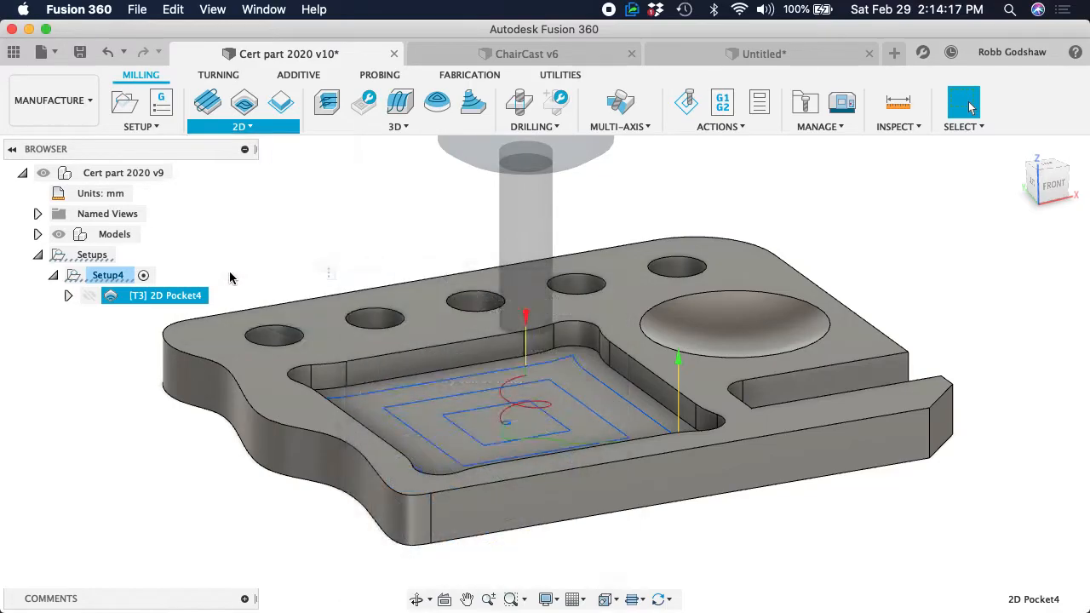
pyautogui.click(275, 340)
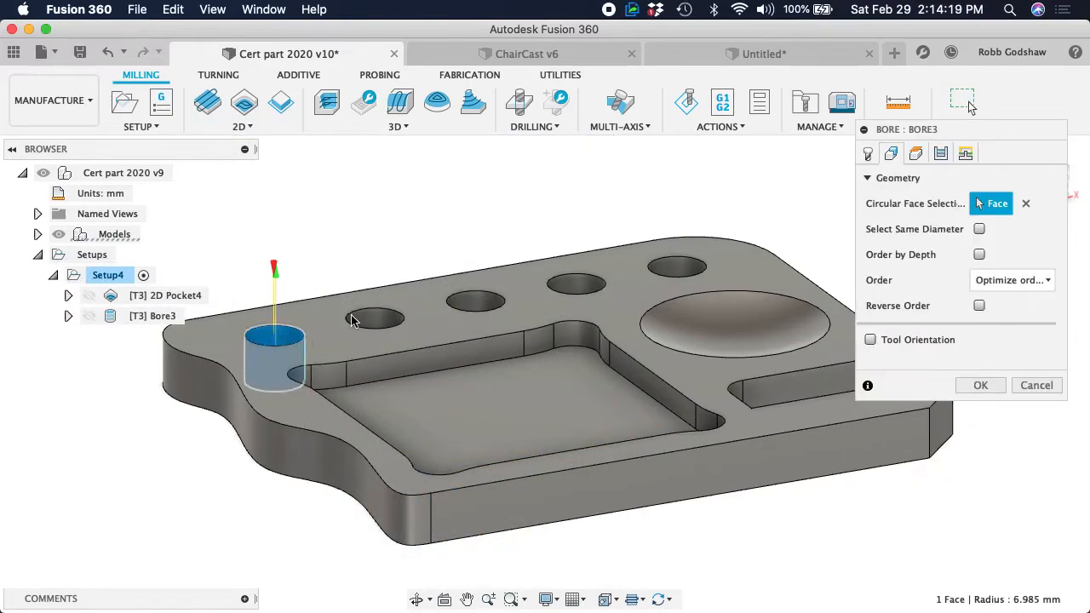
pyautogui.scroll(3, 251, 341)
pyautogui.hscroll(-5, 250, 339)
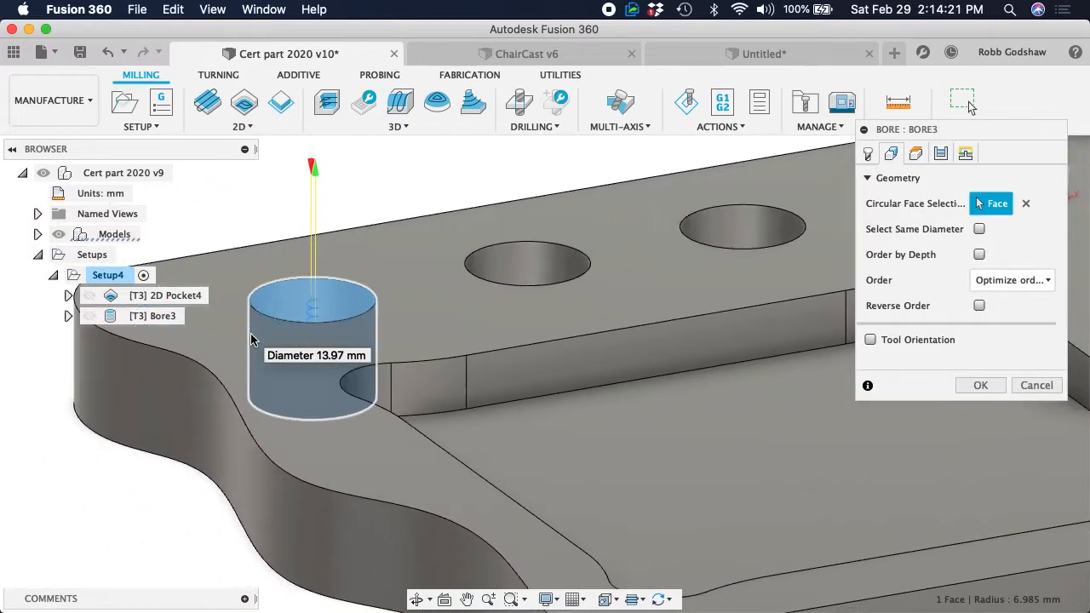
pyautogui.hscroll(3, 593, 263)
pyautogui.scroll(-5, 595, 262)
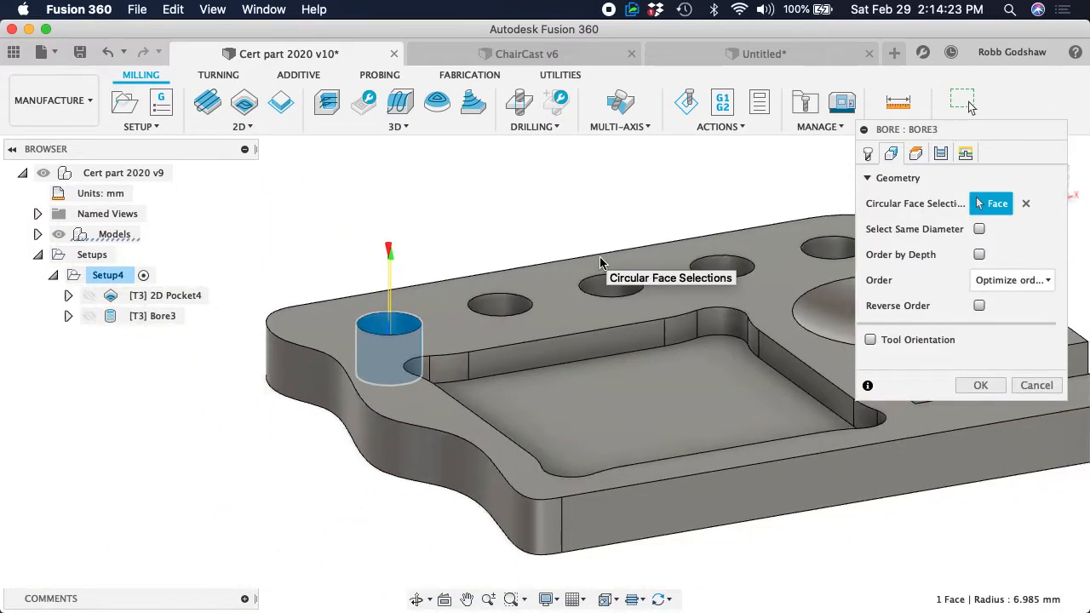
pyautogui.hscroll(4, 603, 261)
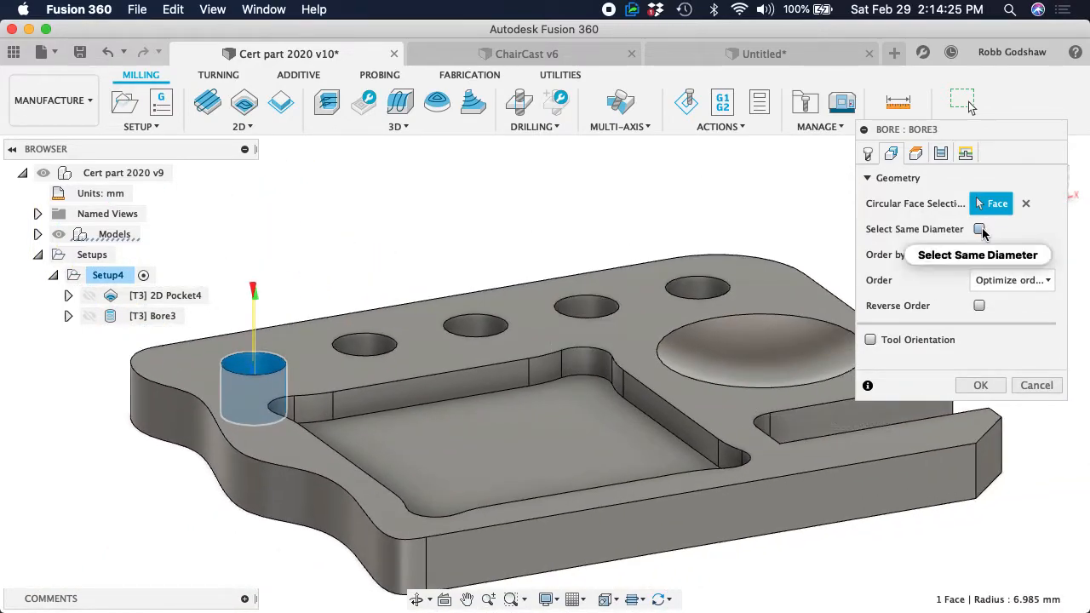
pyautogui.click(981, 230)
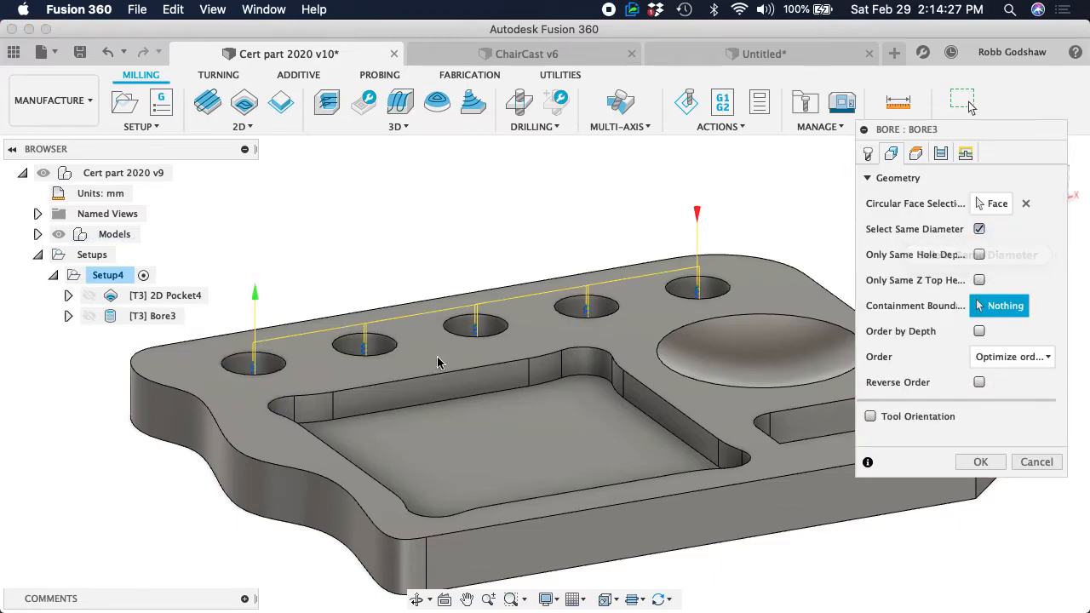
# Inspect the helical bore paths in the holes and review the Bore operation's tool, feed and geometry settings
pyautogui.hscroll(-3, 435, 362)
pyautogui.scroll(5, 435, 362)
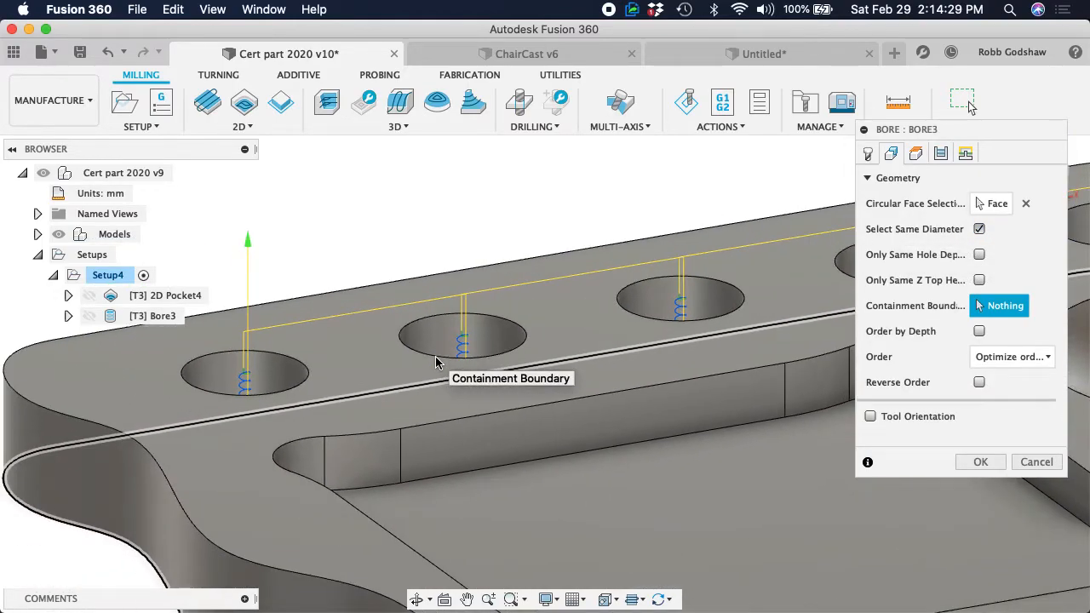
pyautogui.hscroll(5, 435, 362)
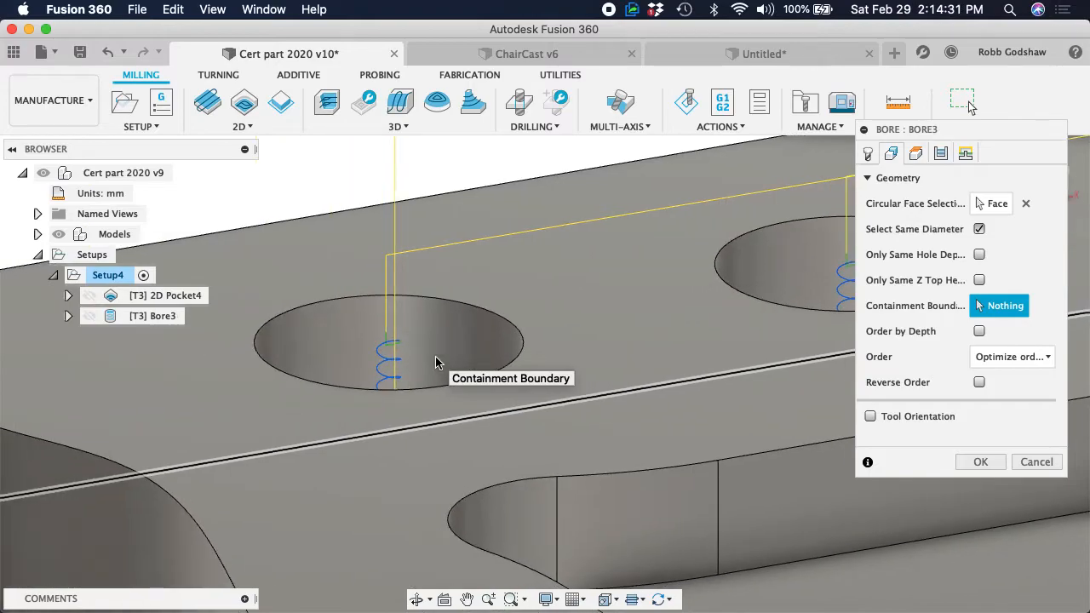
pyautogui.hscroll(-4, 435, 362)
pyautogui.click(875, 156)
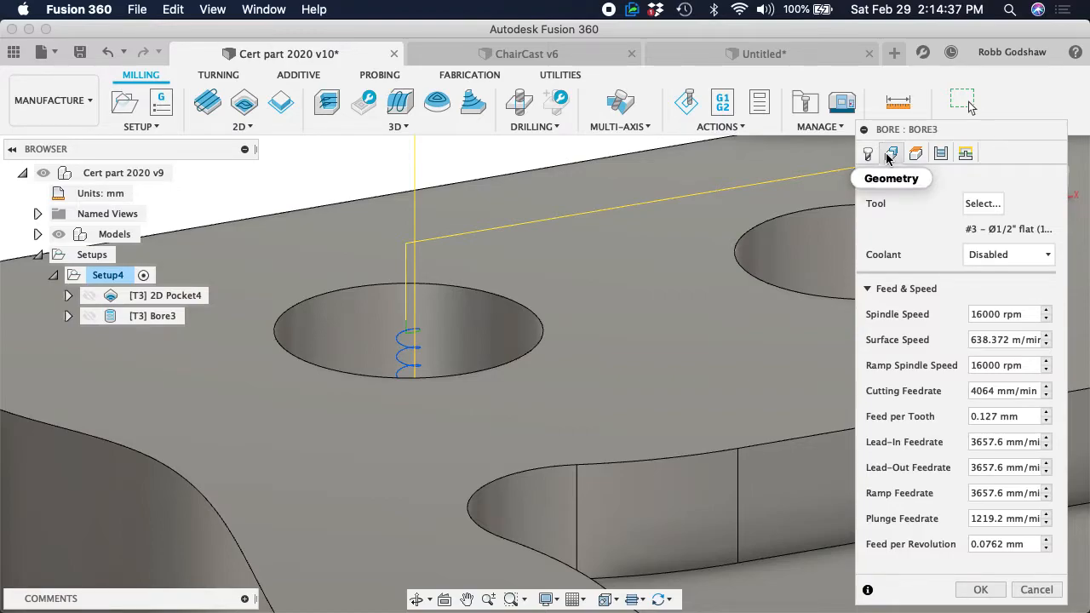
pyautogui.click(891, 153)
pyautogui.click(868, 153)
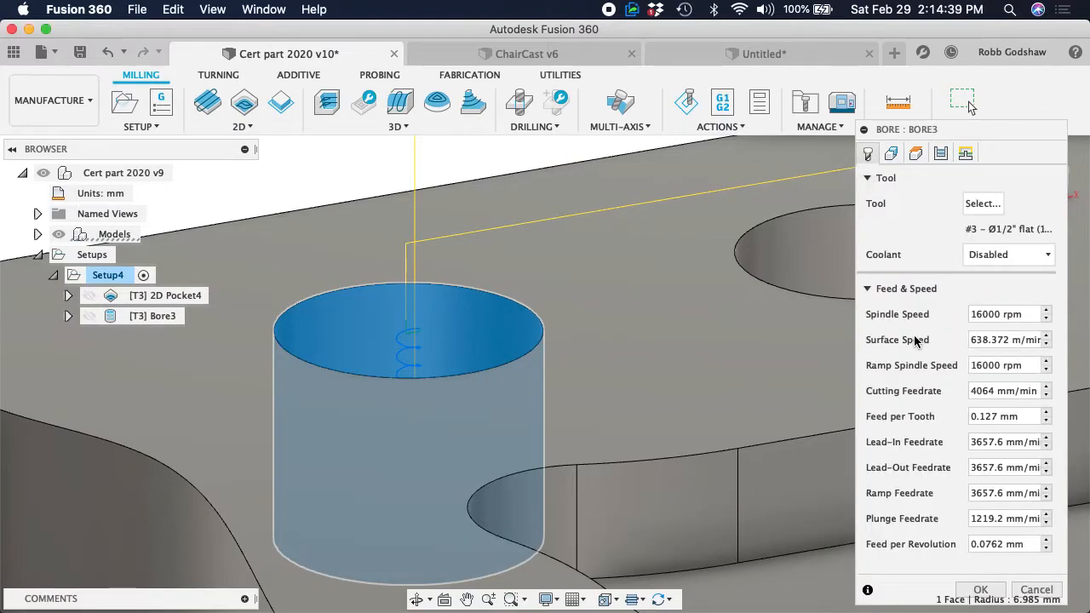
pyautogui.click(892, 155)
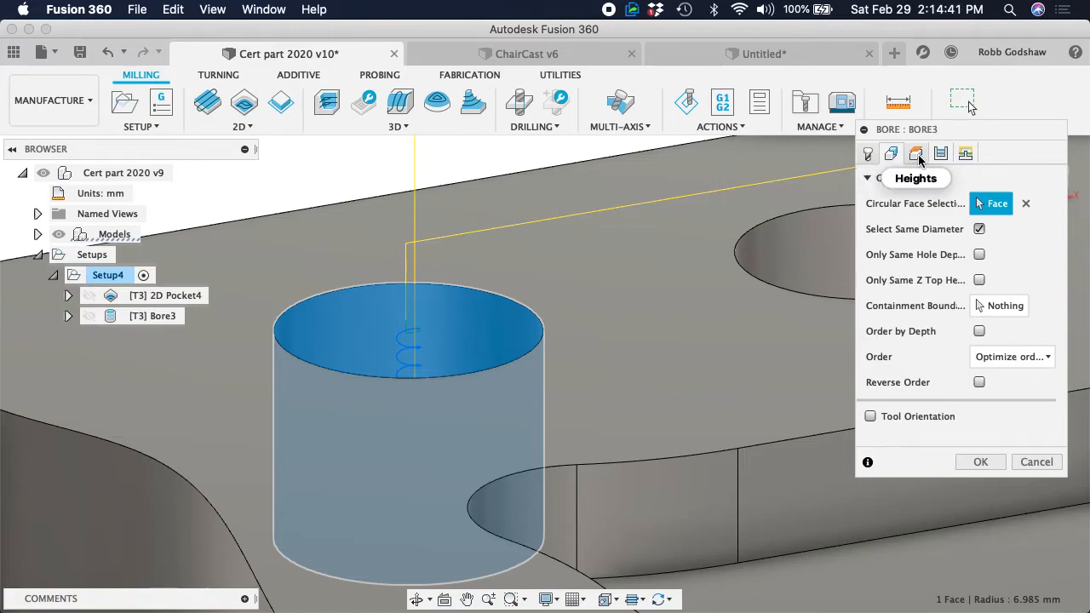
pyautogui.click(242, 126)
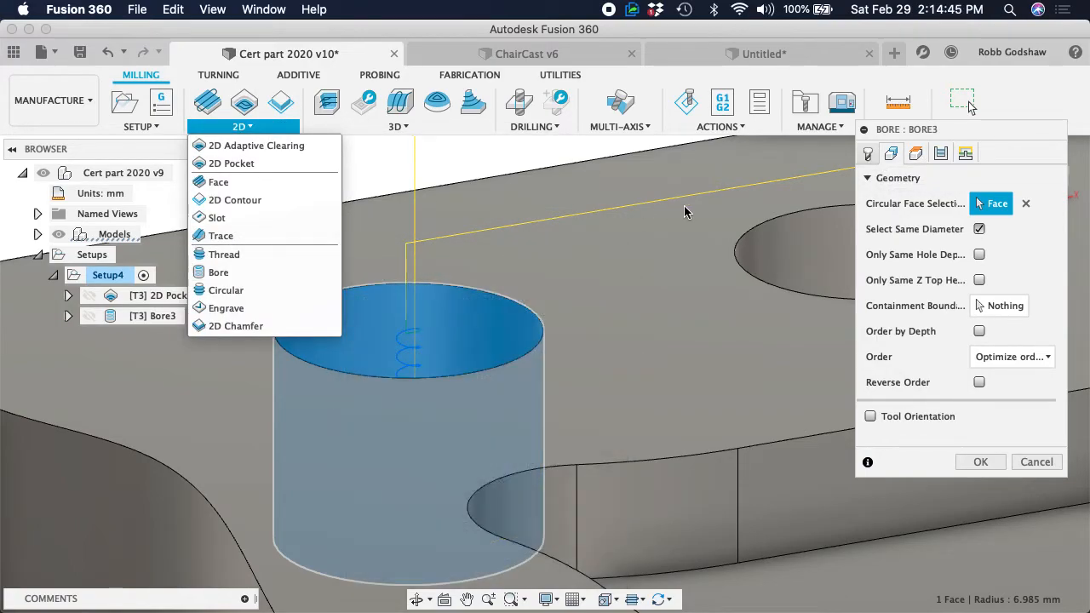
pyautogui.moveTo(924, 130)
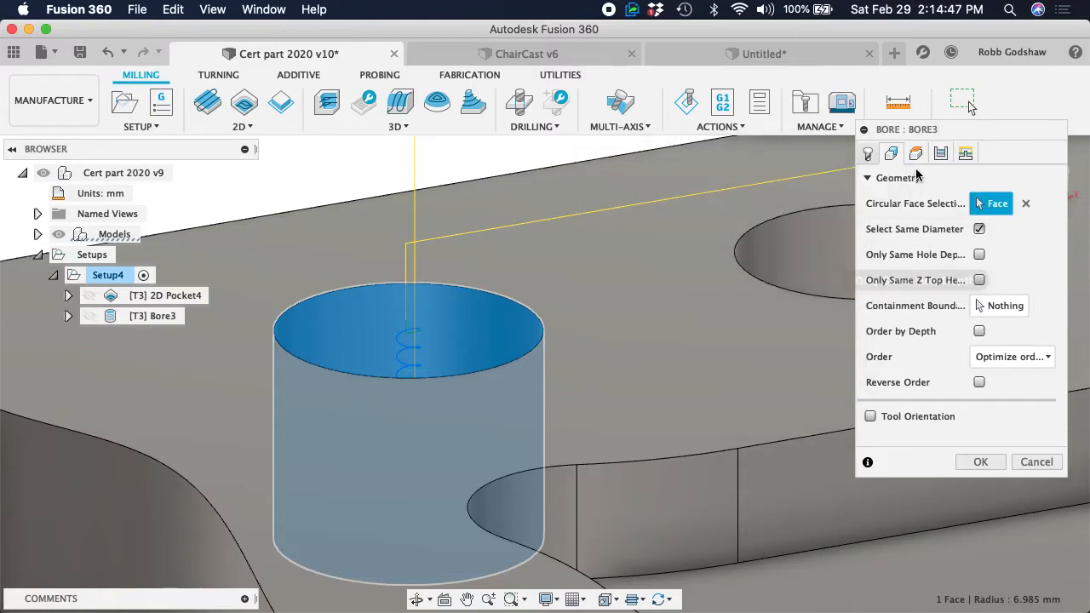
# Review the Bore operation's heights, passes and linking settings and create the toolpath for the row of holes
pyautogui.click(916, 155)
pyautogui.click(940, 153)
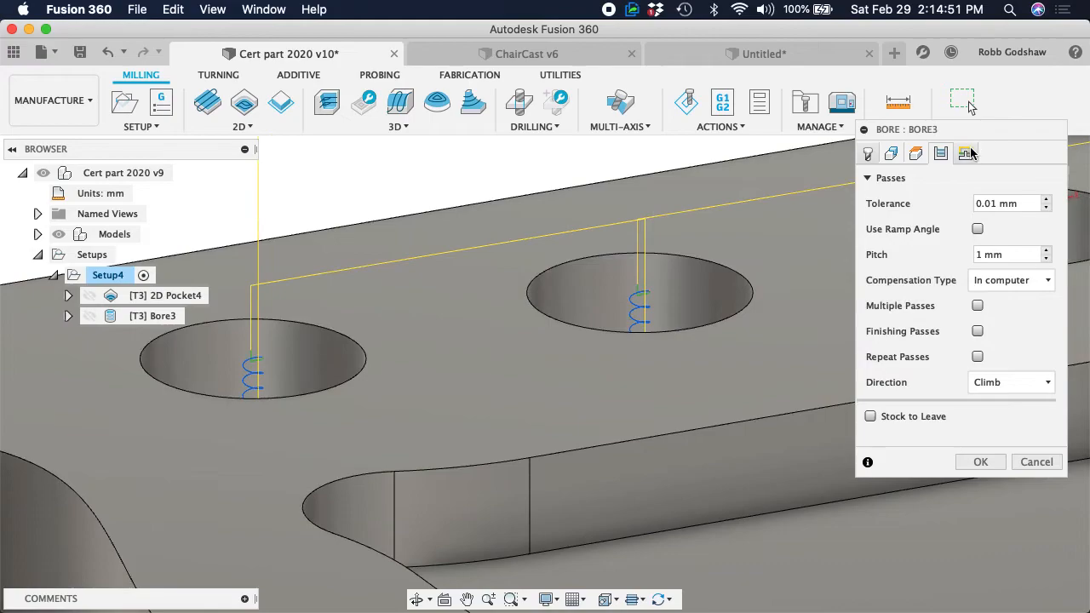
pyautogui.click(965, 154)
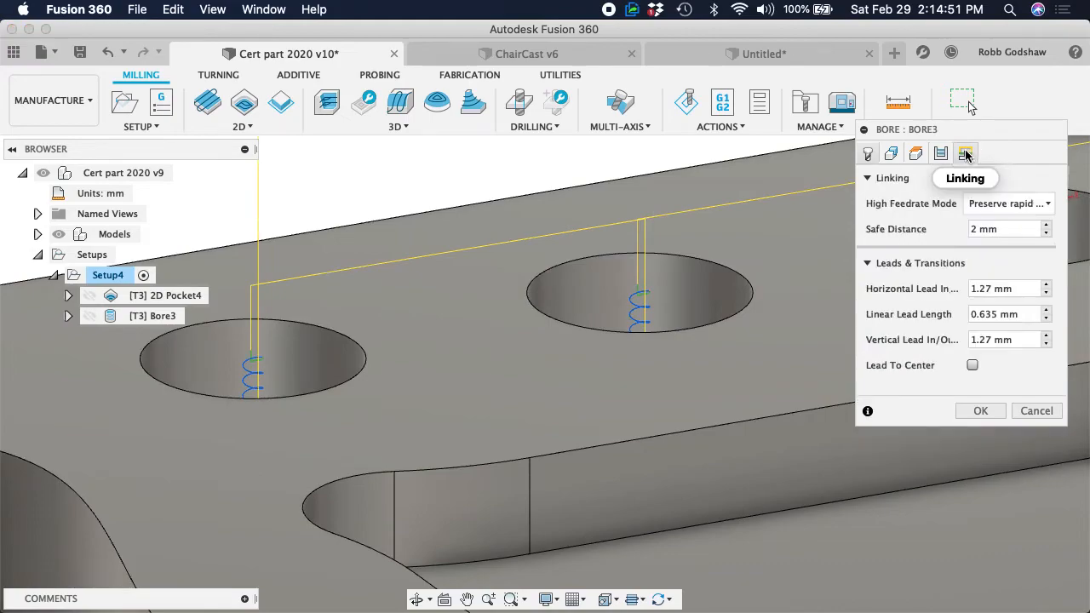
pyautogui.click(980, 412)
# Inspect the bore toolpath across the row of holes and delete the Bore3 operation
pyautogui.scroll(-10, 672, 366)
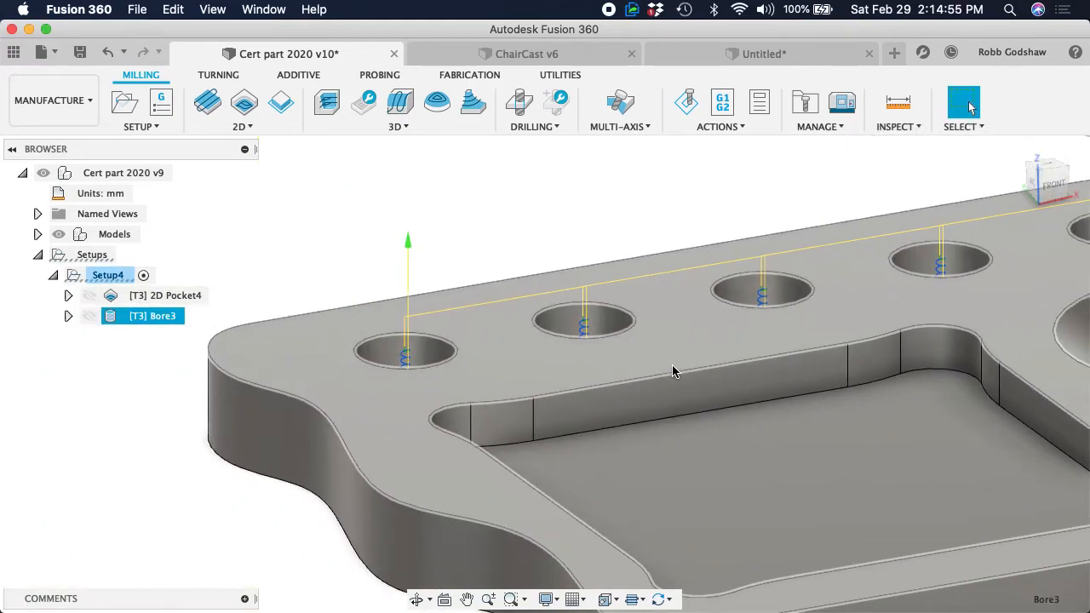
pyautogui.scroll(5, 672, 371)
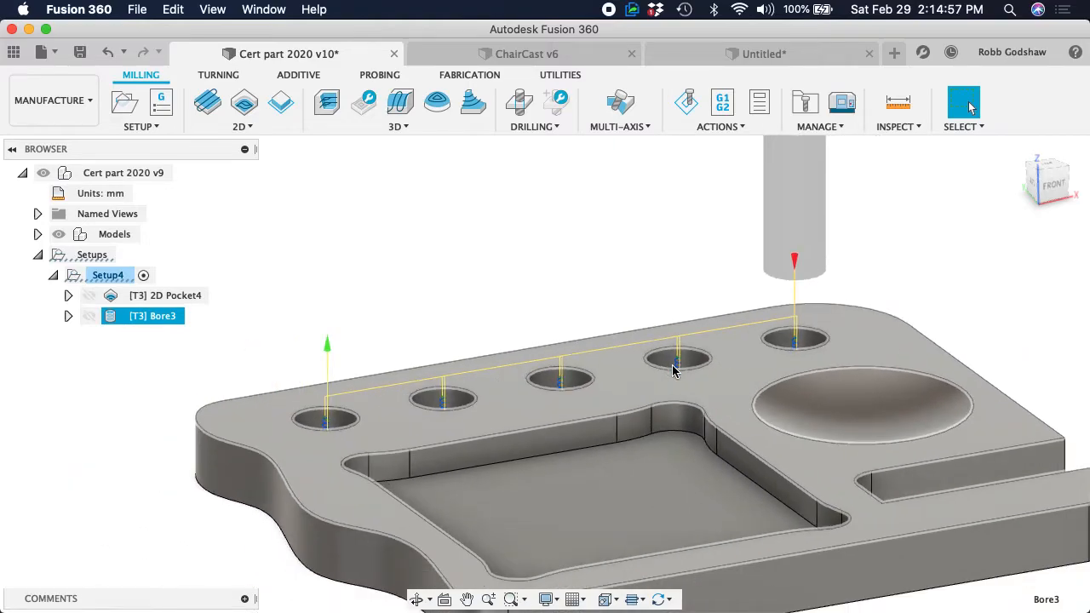
pyautogui.keyDown('shift'); pyautogui.hscroll(-5, 673, 372); pyautogui.keyUp('shift')
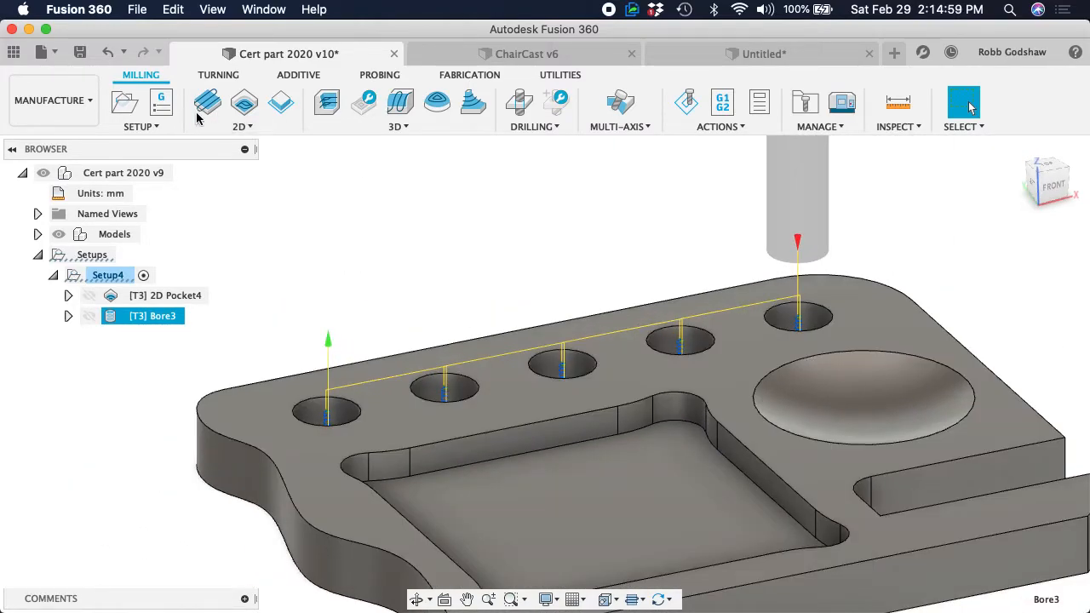
pyautogui.rightClick(147, 316)
pyautogui.click(185, 428)
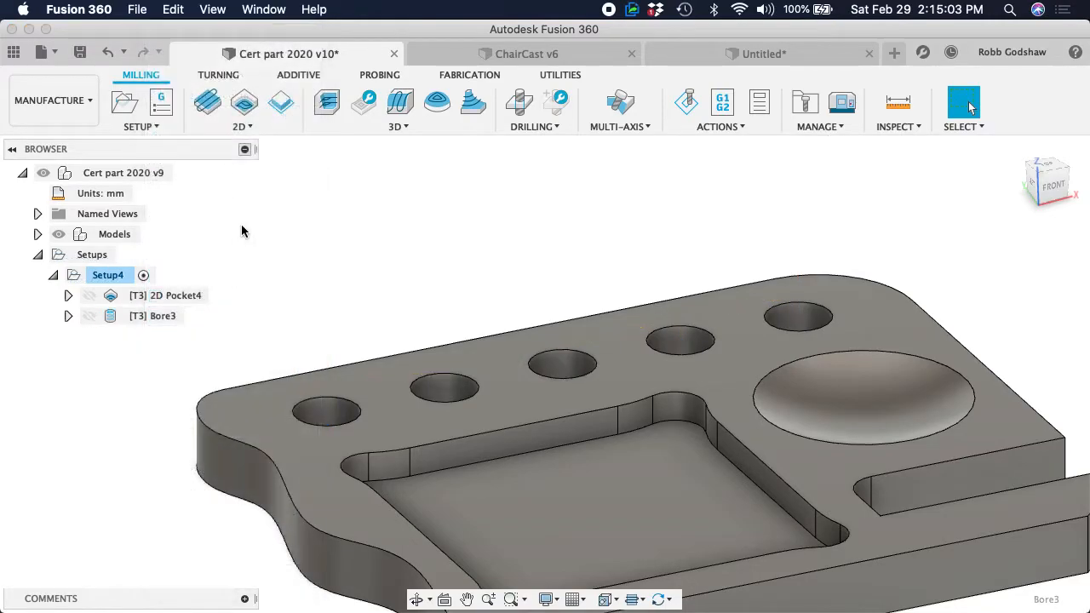
# Start a new Bore operation on the first hole beside the wavy edge with Select Same Diameter turned on
pyautogui.click(247, 126)
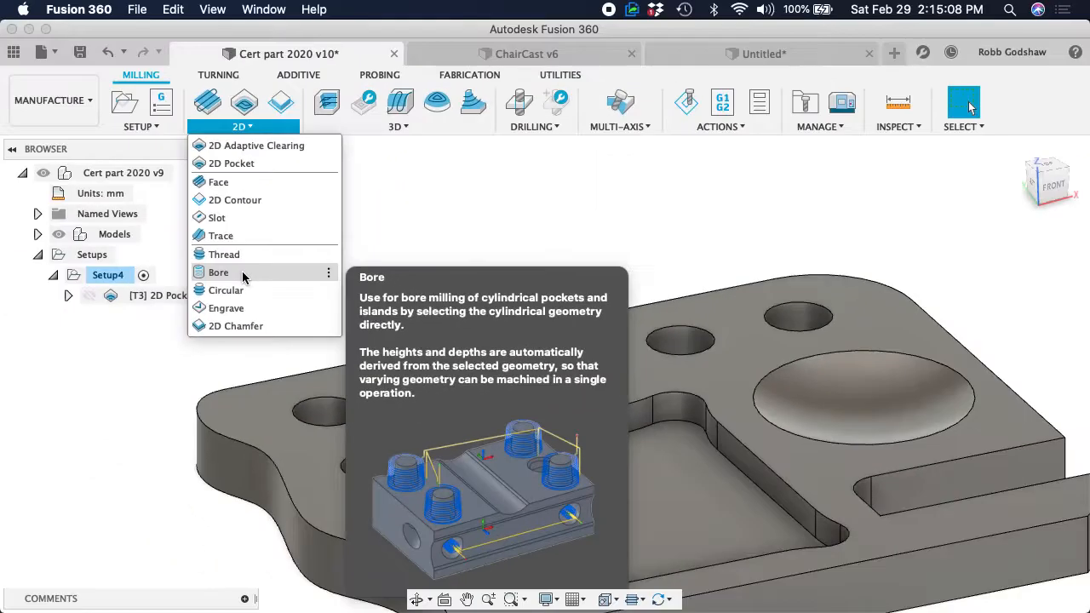
pyautogui.click(243, 276)
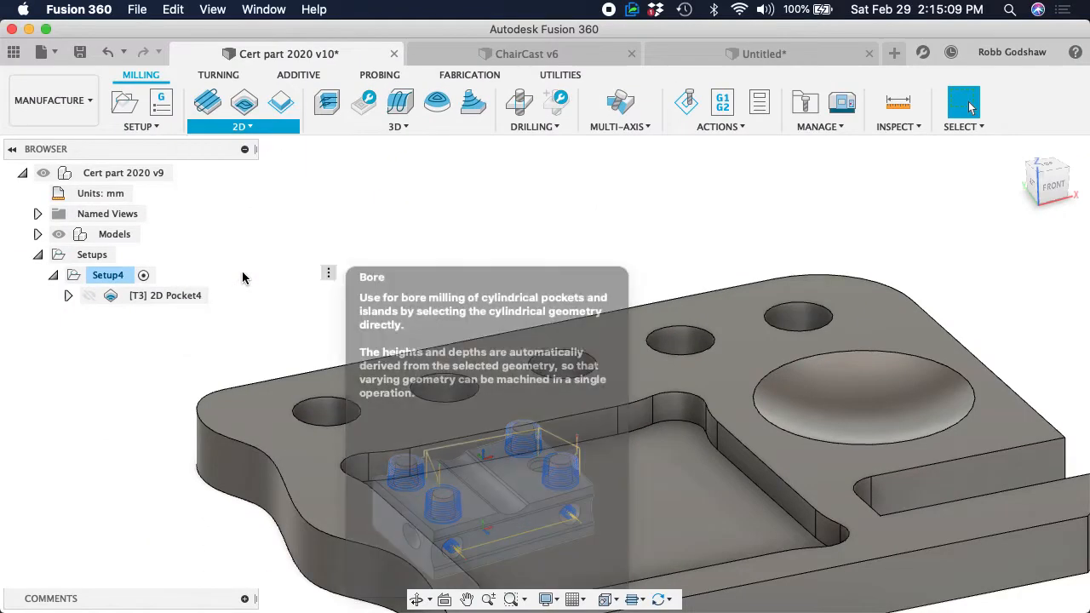
pyautogui.click(339, 415)
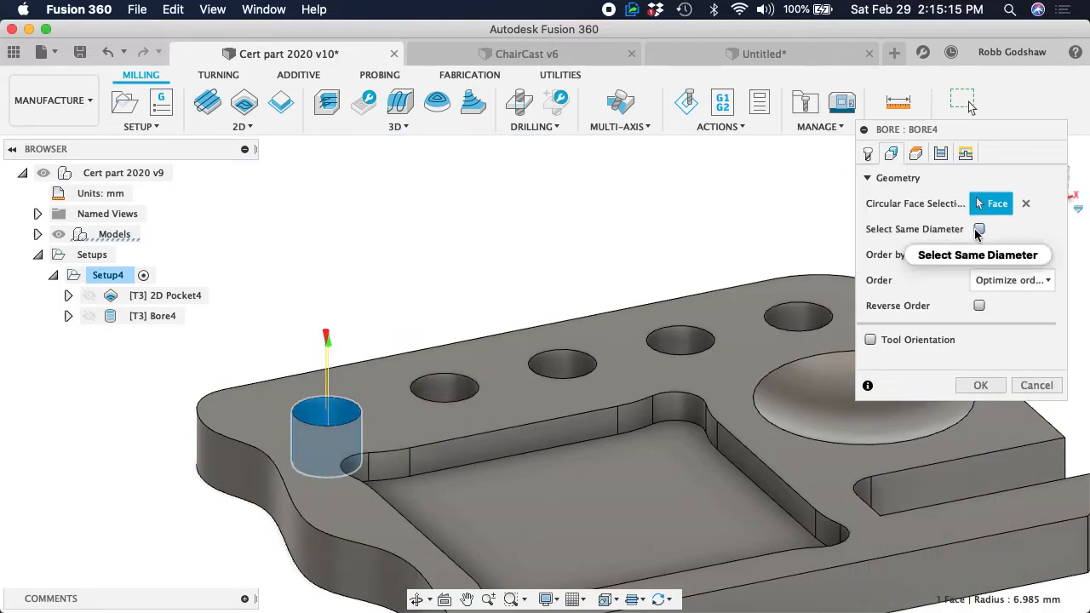
pyautogui.moveTo(978, 233)
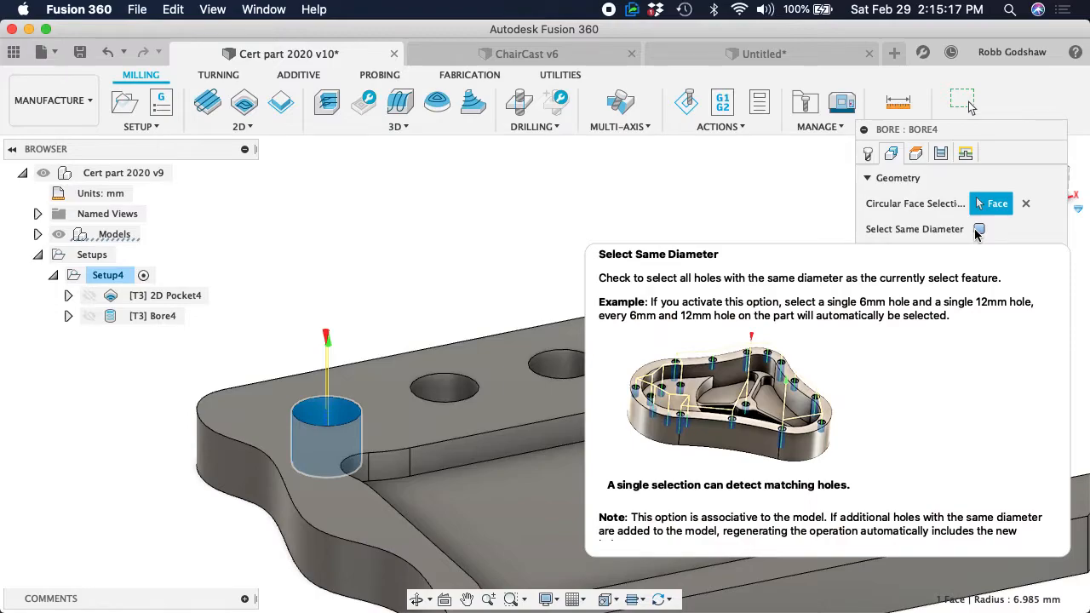
pyautogui.click(977, 231)
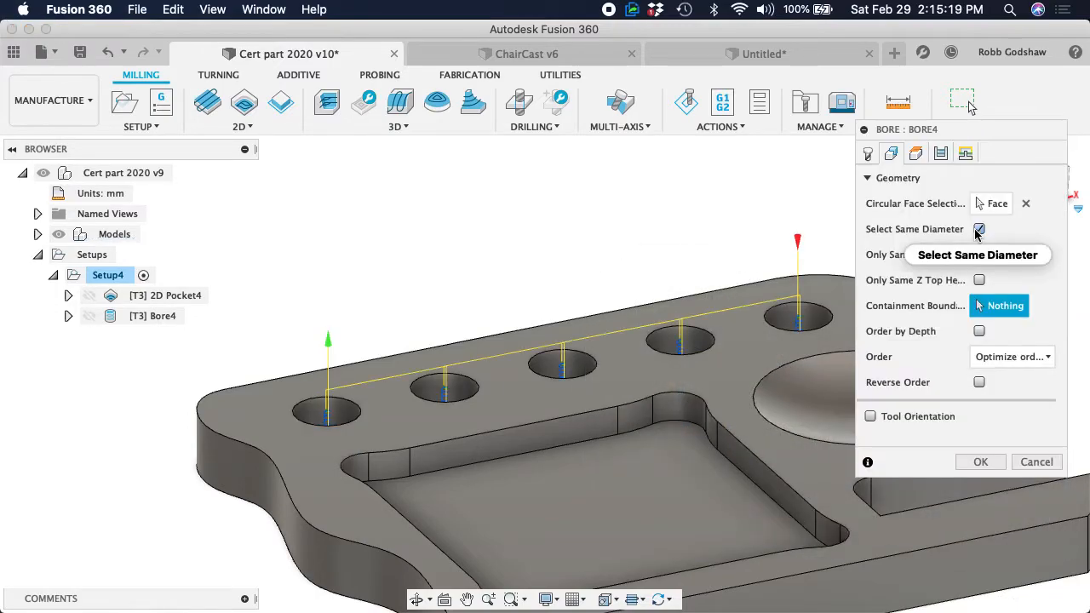
# Create the Bore toolpath for all holes of the same diameter and inspect it across the part
pyautogui.moveTo(978, 233)
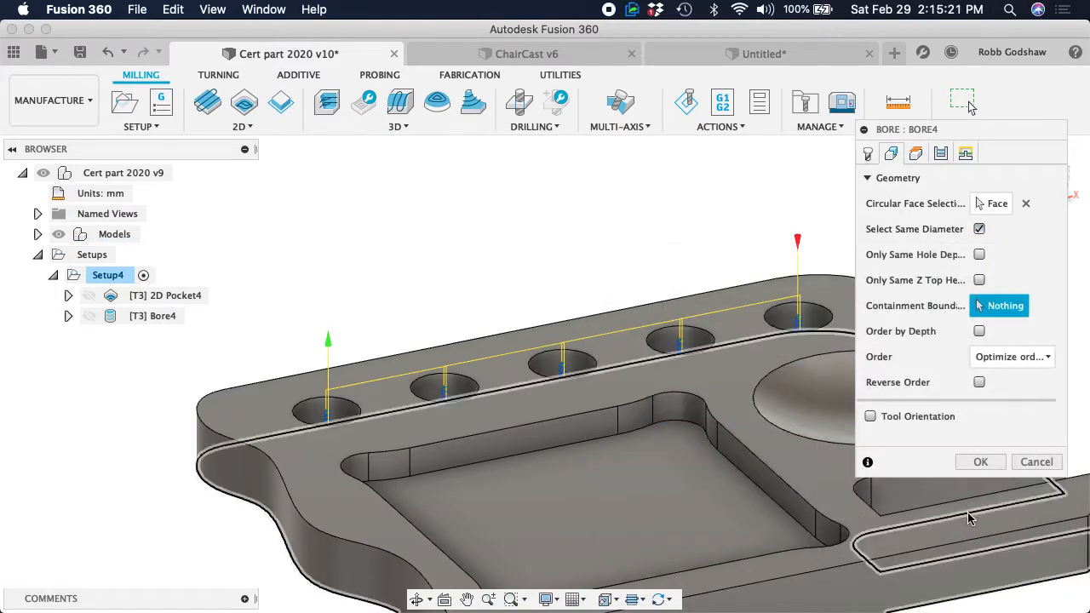
pyautogui.click(981, 461)
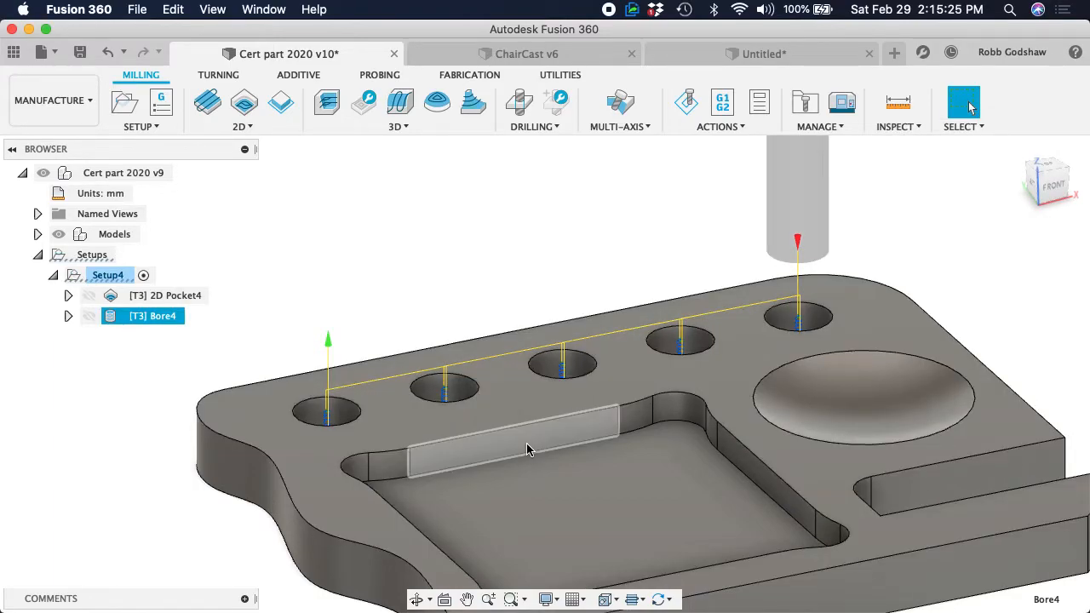
pyautogui.scroll(-3, 512, 467)
pyautogui.hscroll(-3, 512, 468)
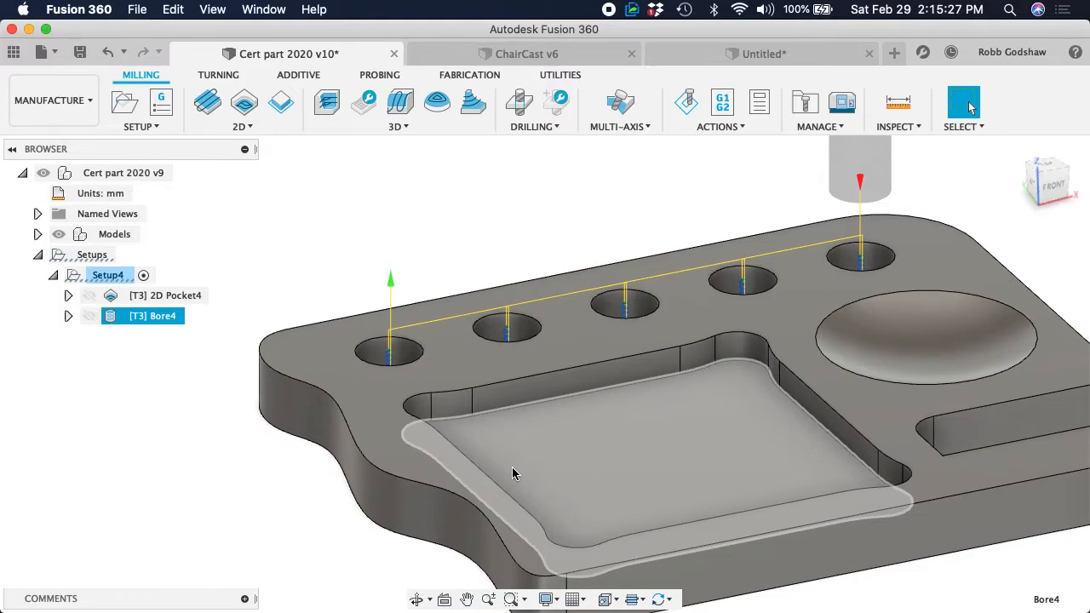
pyautogui.hscroll(5, 512, 468)
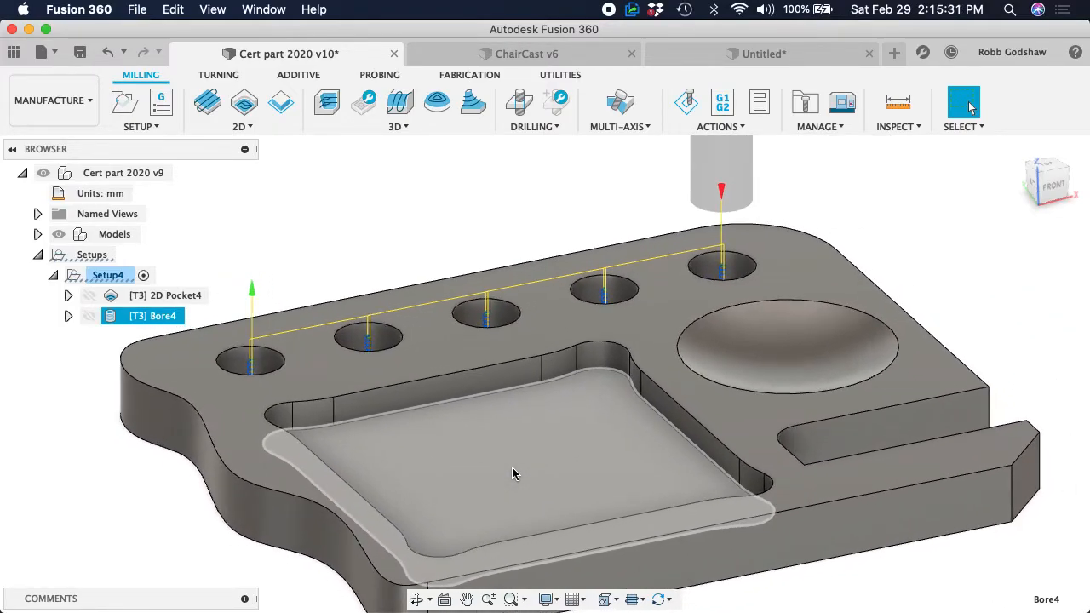
pyautogui.scroll(-2, 512, 467)
pyautogui.hscroll(-2, 512, 468)
pyautogui.scroll(-2, 512, 473)
pyautogui.hscroll(2, 512, 473)
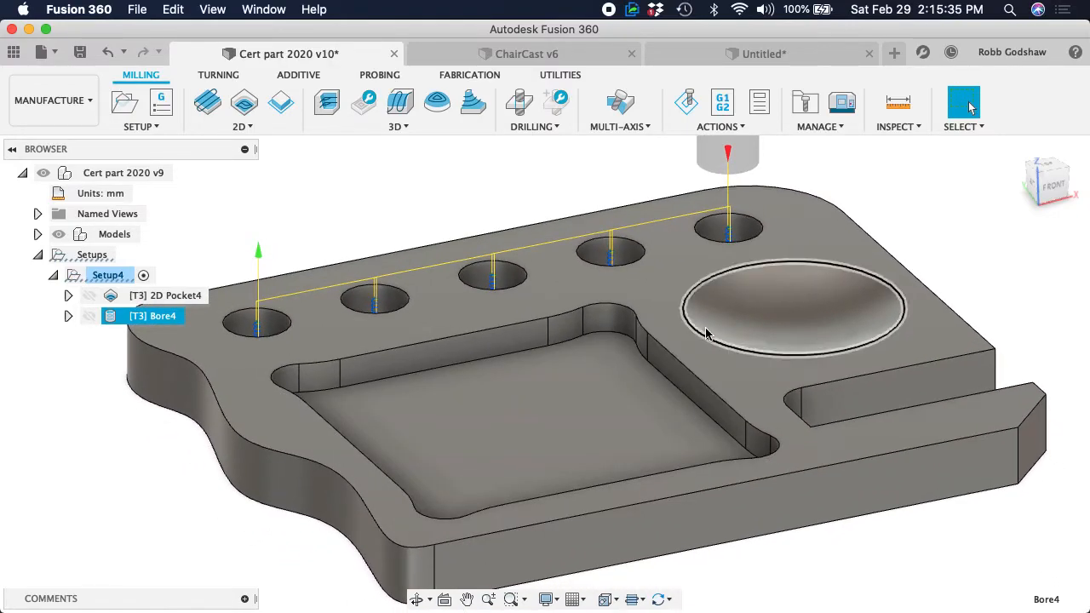
pyautogui.hscroll(-3, 355, 169)
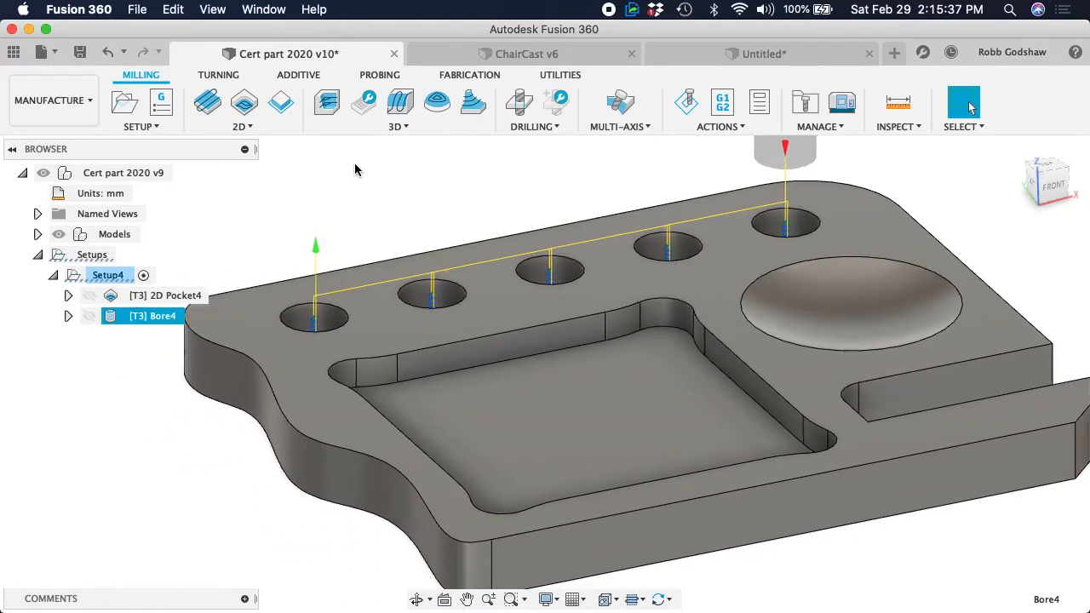
pyautogui.scroll(-2, 355, 169)
pyautogui.hscroll(1, 355, 168)
pyautogui.scroll(-3, 355, 169)
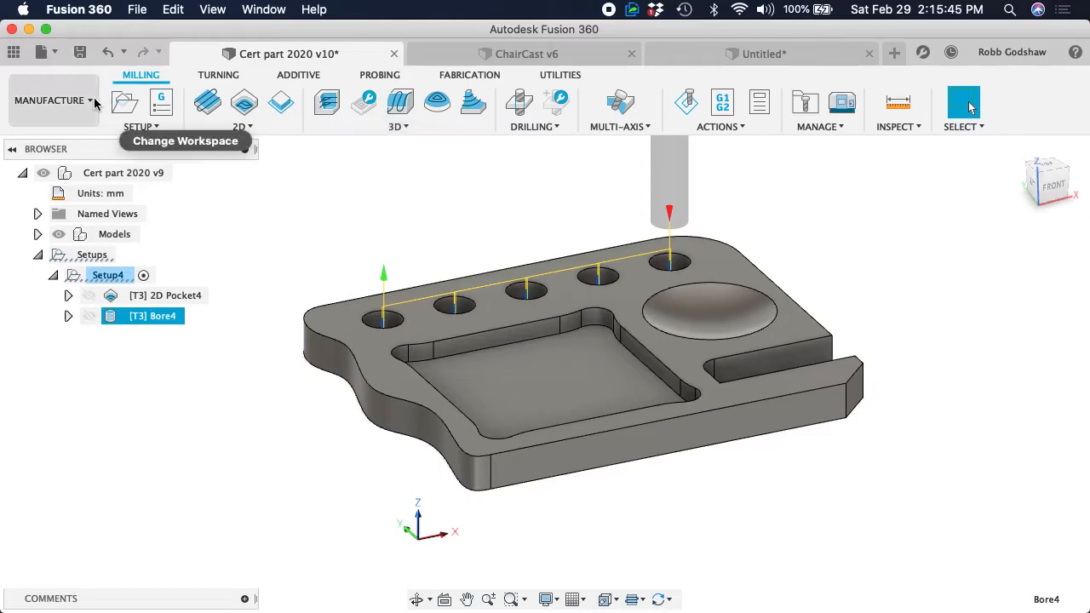
# Reopen the Bore operation, review its hole geometry settings and accept them
pyautogui.rightClick(133, 315)
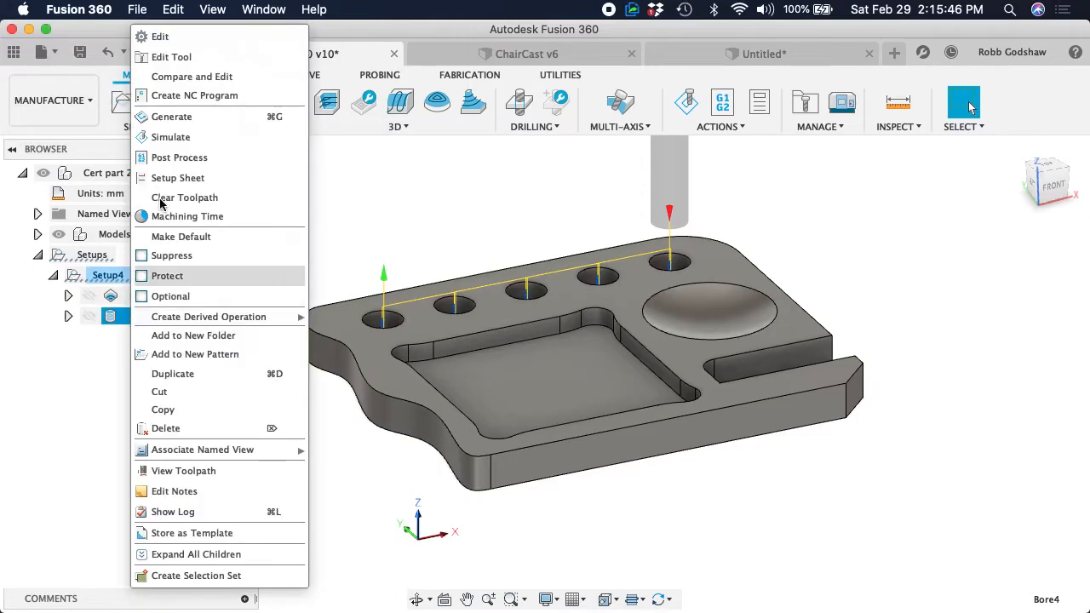
pyautogui.click(157, 35)
pyautogui.click(891, 153)
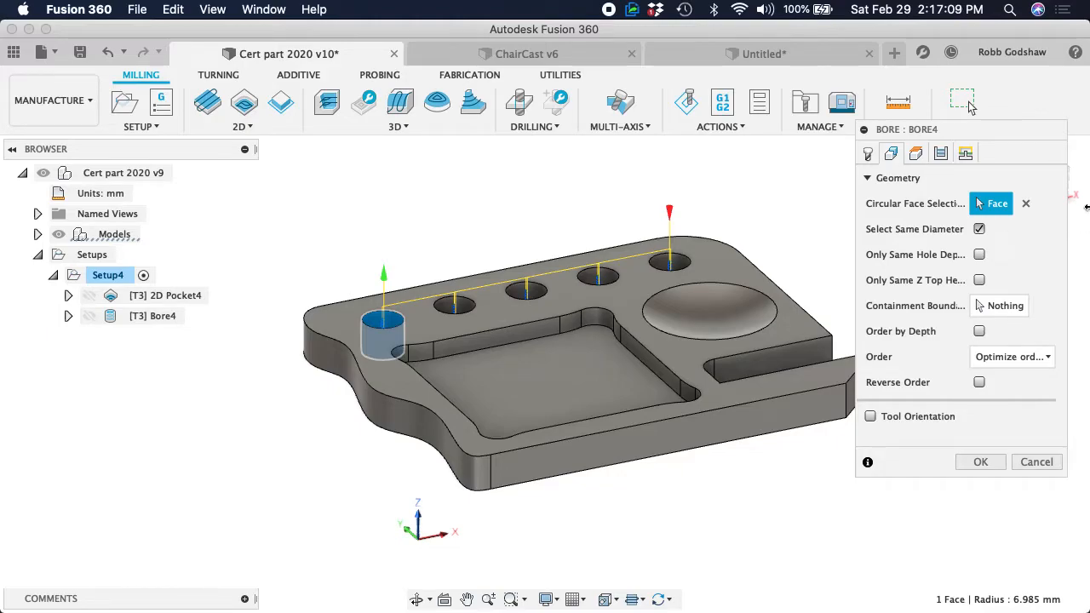
pyautogui.click(981, 462)
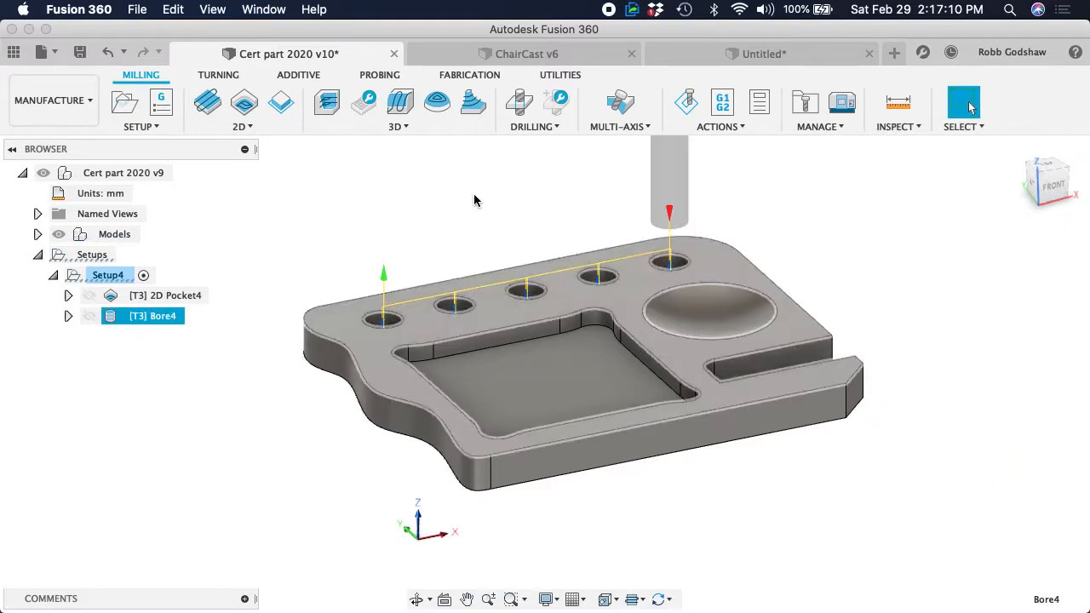
# Create a 3D Spiral toolpath with its center point at the middle of the round dish
pyautogui.click(400, 126)
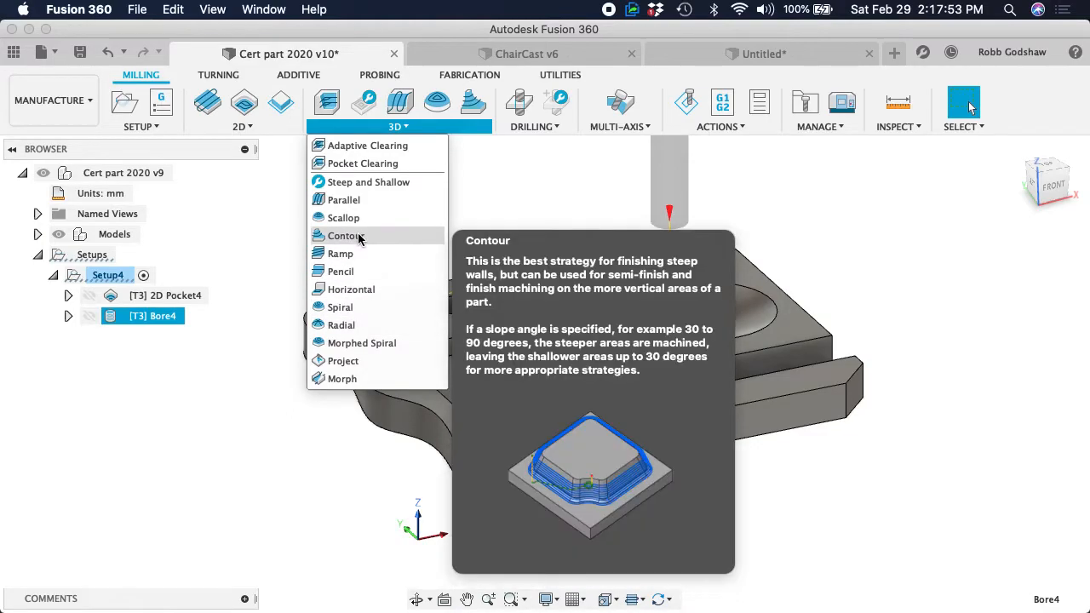
pyautogui.click(341, 307)
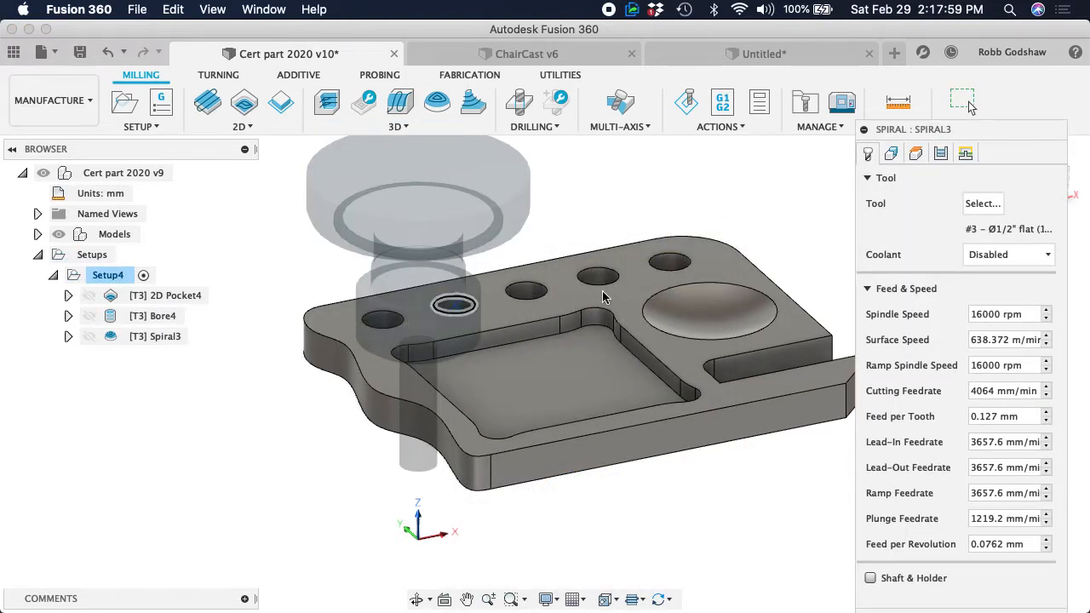
pyautogui.click(644, 319)
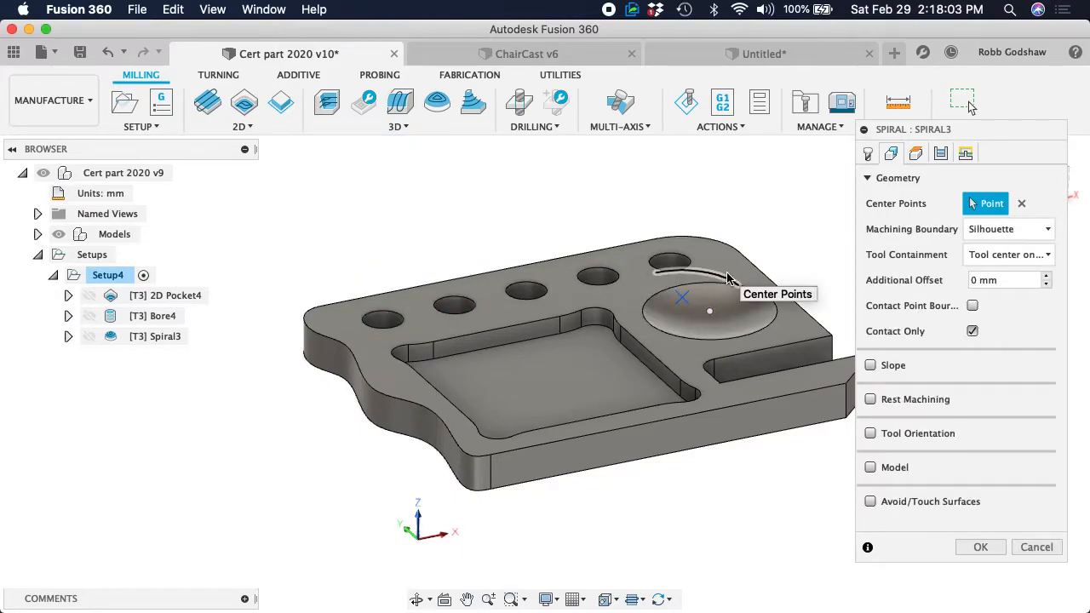
pyautogui.hscroll(5, 727, 273)
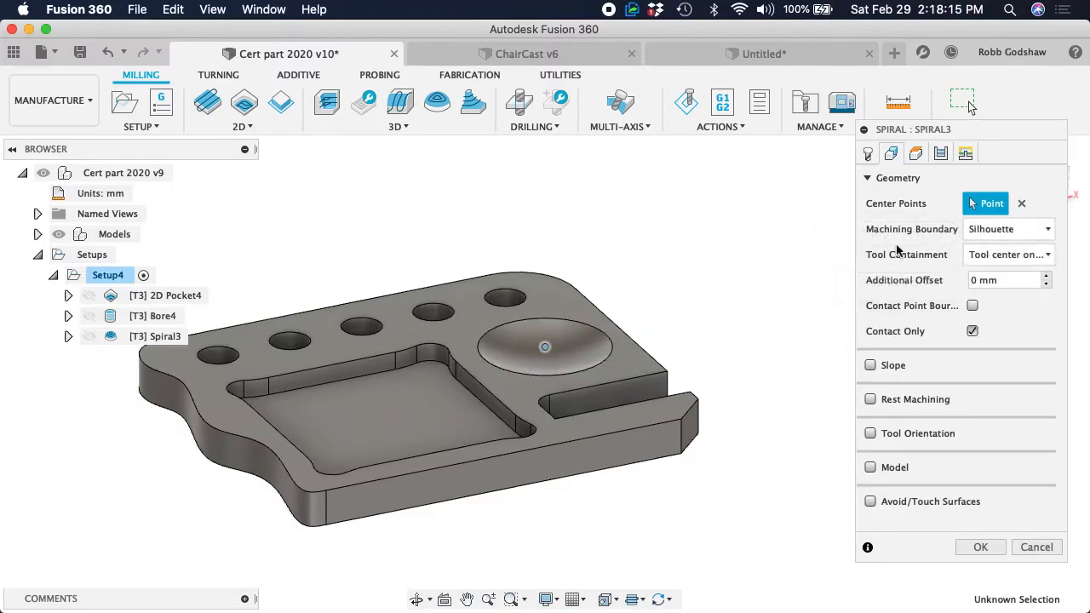
pyautogui.click(978, 547)
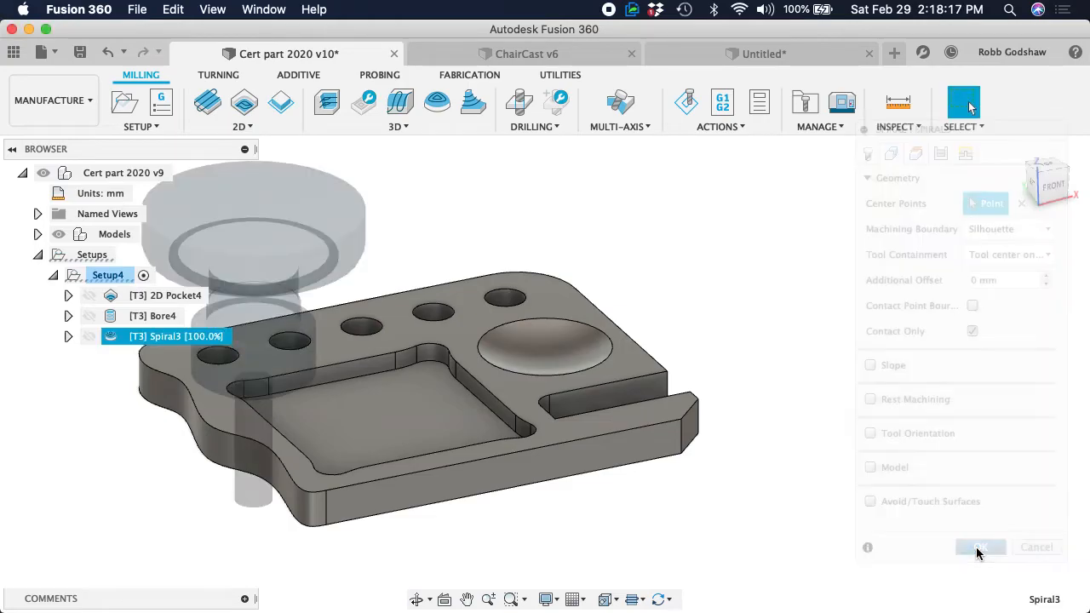
# Examine how far the spiral toolpath extends over the dish, the pocket and the rest of the part
pyautogui.keyDown('shift'); pyautogui.hscroll(5, 582, 366); pyautogui.keyUp('shift')
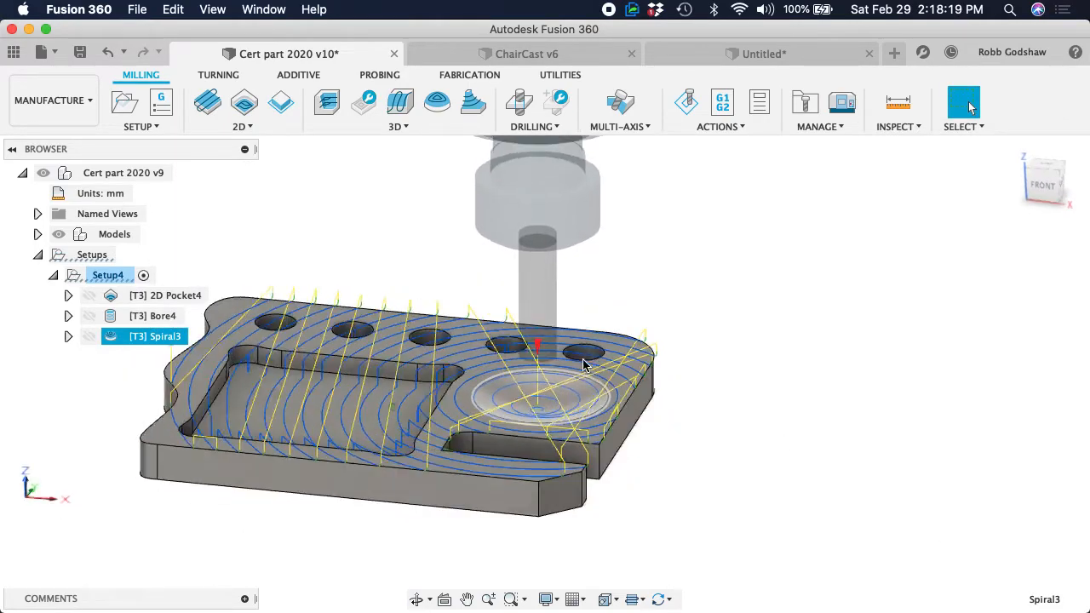
pyautogui.keyDown('shift'); pyautogui.scroll(5, 582, 365); pyautogui.keyUp('shift')
pyautogui.scroll(5, 582, 366)
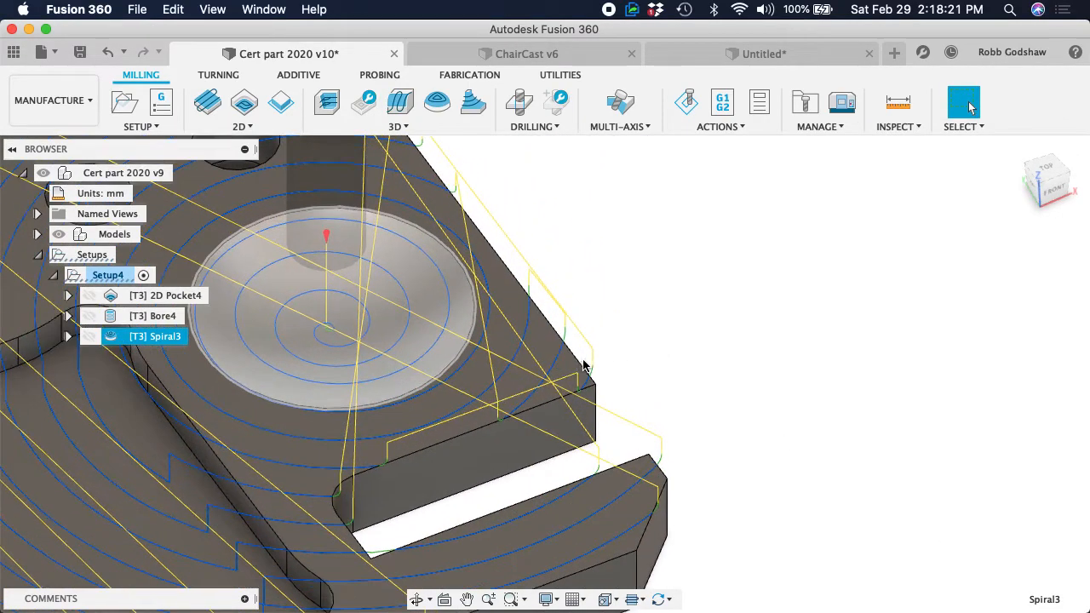
pyautogui.scroll(-5, 464, 356)
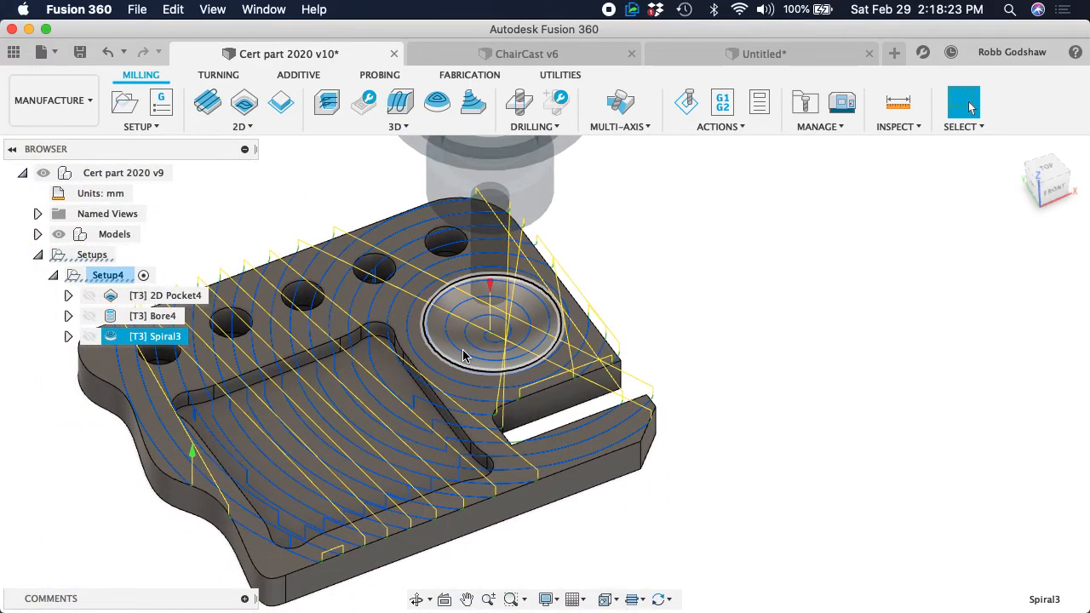
pyautogui.keyDown('shift'); pyautogui.scroll(-5, 465, 356); pyautogui.keyUp('shift')
pyautogui.keyDown('shift'); pyautogui.scroll(5, 464, 356); pyautogui.keyUp('shift')
pyautogui.keyDown('shift'); pyautogui.hscroll(5, 464, 356); pyautogui.keyUp('shift')
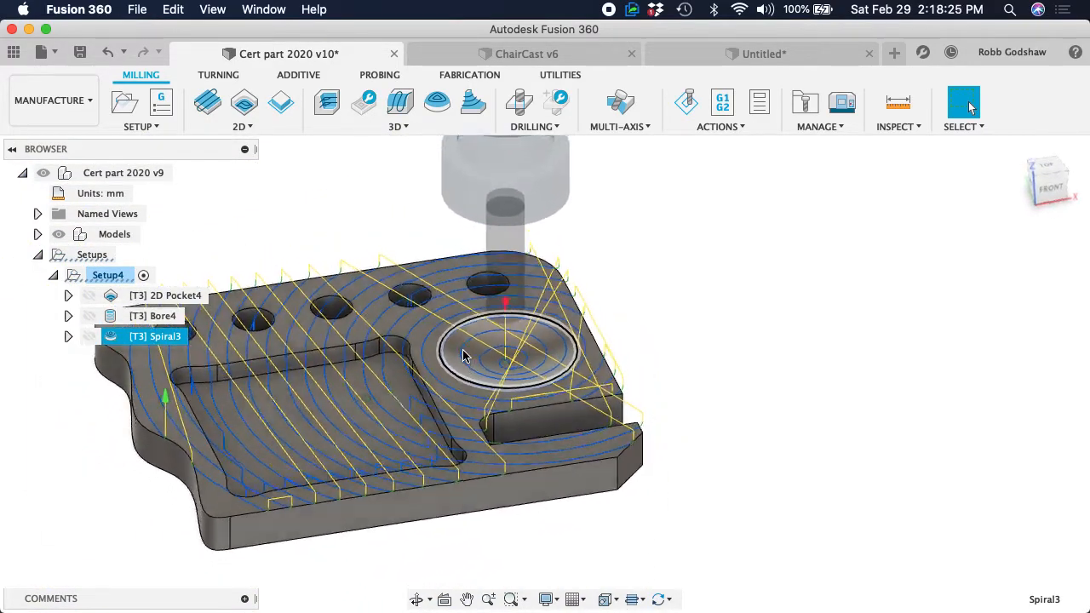
pyautogui.keyDown('shift'); pyautogui.scroll(-5, 464, 356); pyautogui.keyUp('shift')
pyautogui.keyDown('shift'); pyautogui.scroll(5, 464, 356); pyautogui.keyUp('shift')
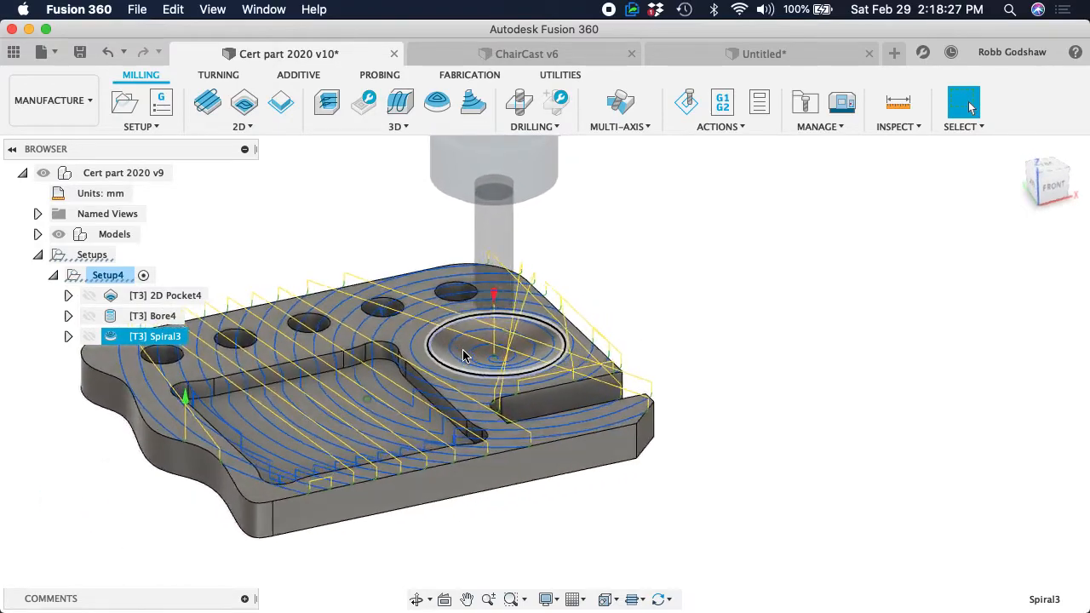
# Limit the Spiral operation by setting its machining boundary to Selection and choosing the dish's circular rim
pyautogui.rightClick(155, 337)
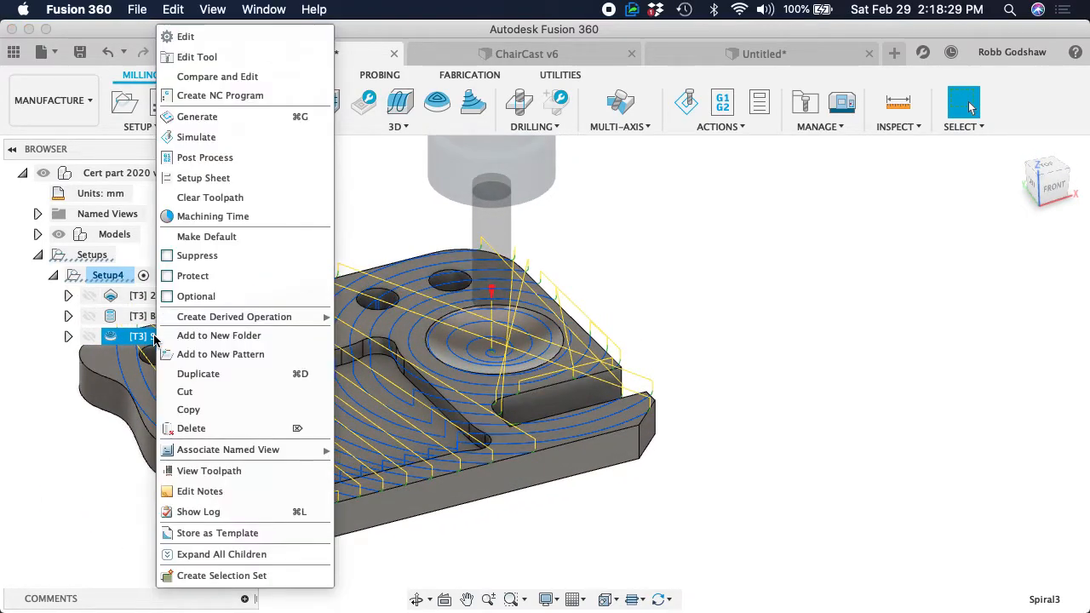
pyautogui.click(219, 36)
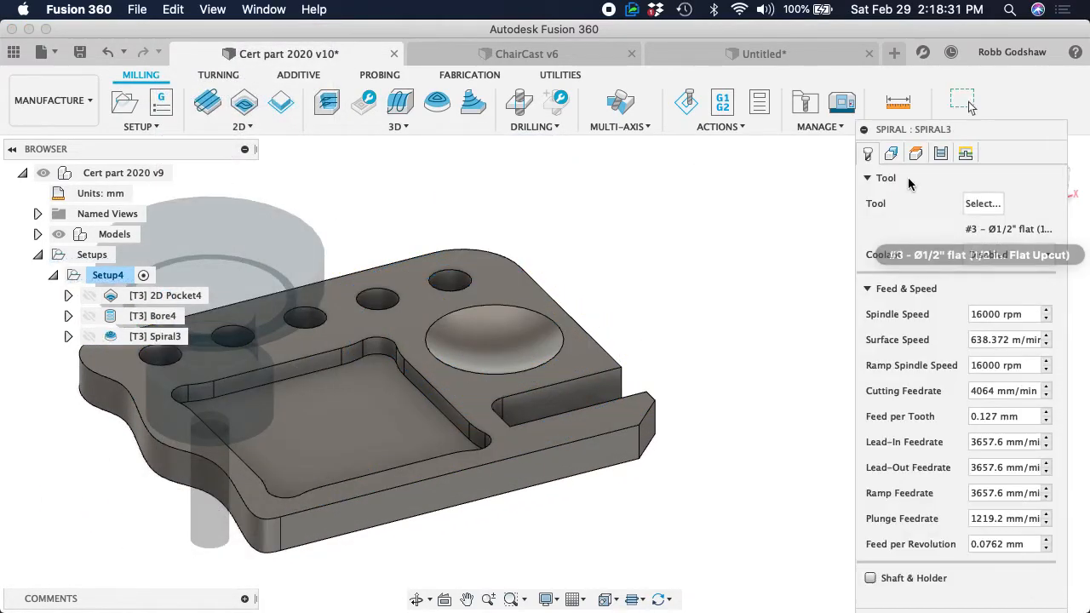
pyautogui.click(890, 155)
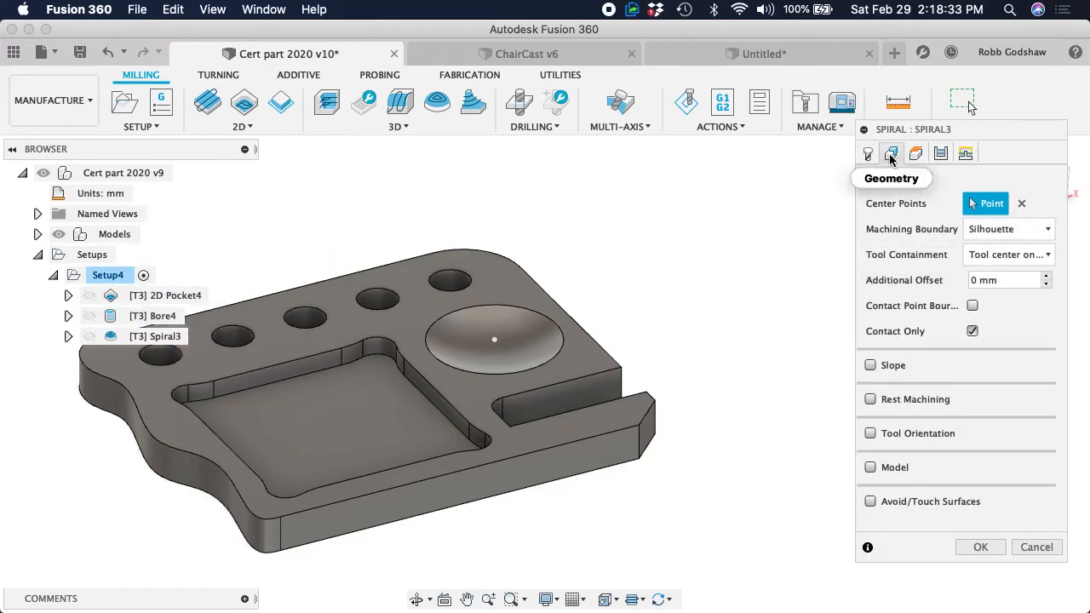
pyautogui.click(1006, 237)
pyautogui.click(986, 287)
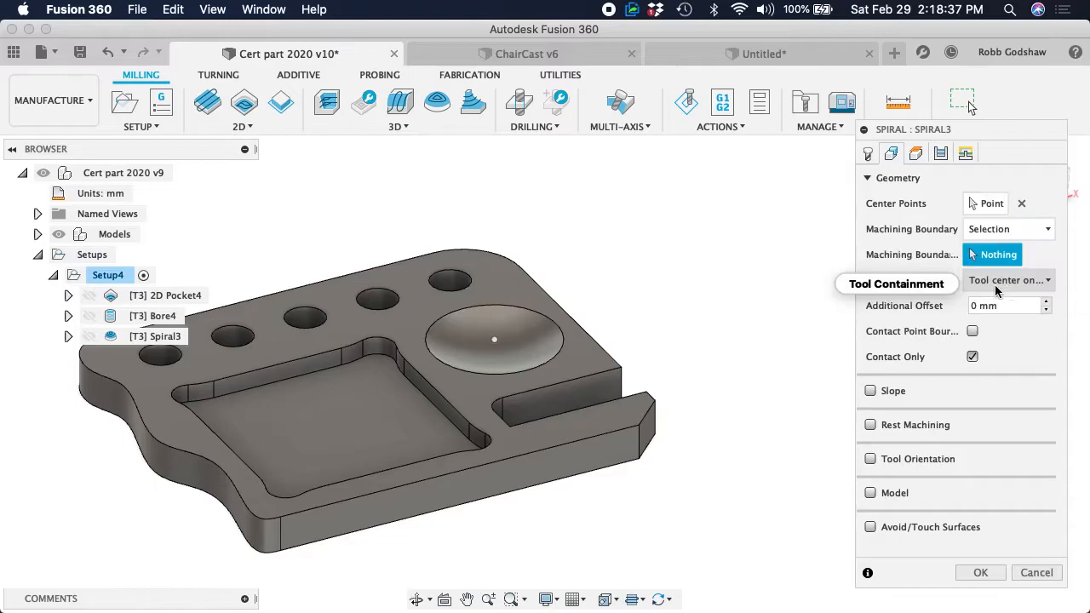
pyautogui.click(562, 344)
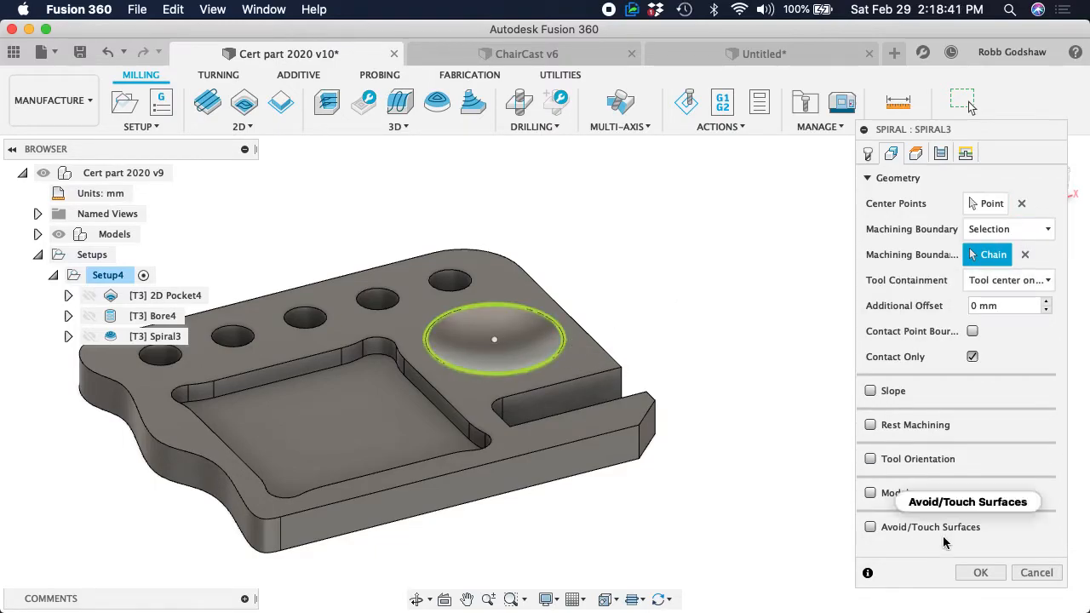
pyautogui.click(981, 572)
# Examine the spacing of the spiral passes inside the dish and their distance from its rim
pyautogui.scroll(5, 527, 337)
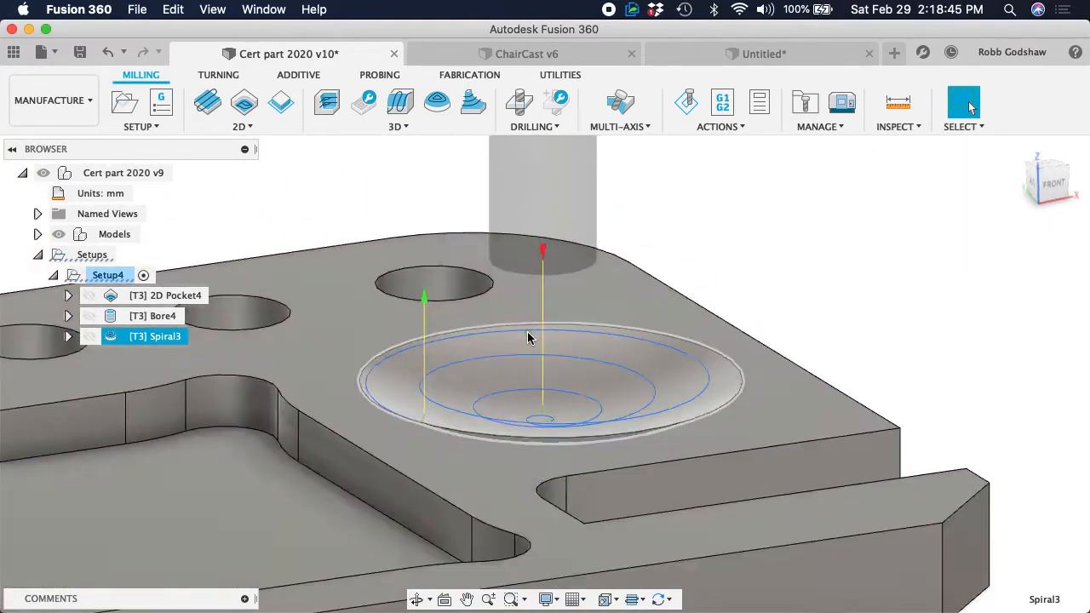
pyautogui.keyDown('shift'); pyautogui.scroll(-5, 528, 332); pyautogui.keyUp('shift')
pyautogui.keyDown('shift'); pyautogui.scroll(8, 527, 332); pyautogui.keyUp('shift')
pyautogui.keyDown('shift'); pyautogui.scroll(-2, 527, 332); pyautogui.keyUp('shift')
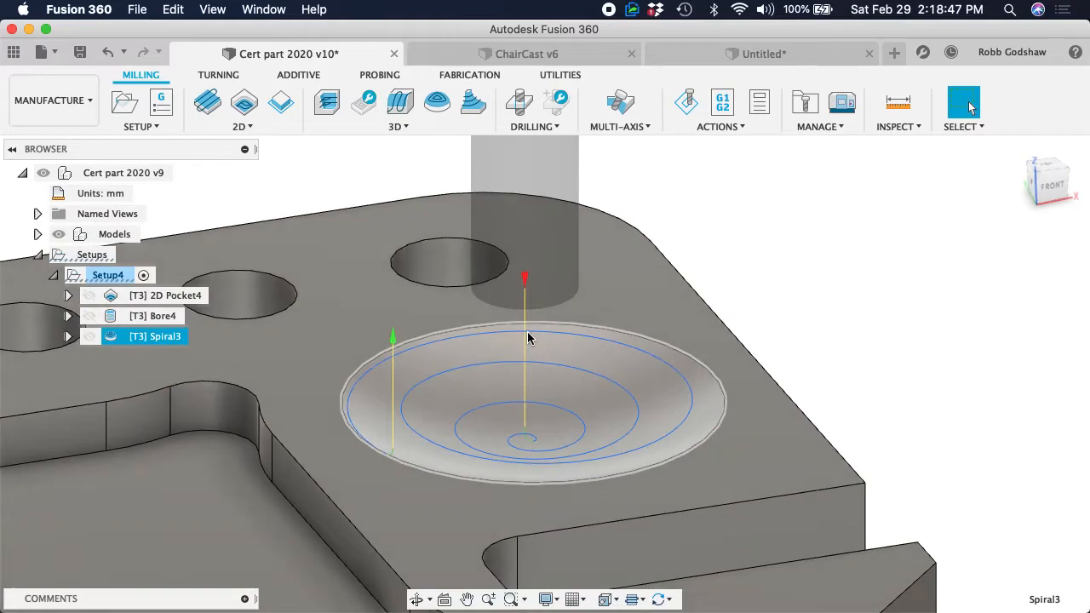
pyautogui.scroll(-5, 527, 337)
pyautogui.scroll(3, 527, 337)
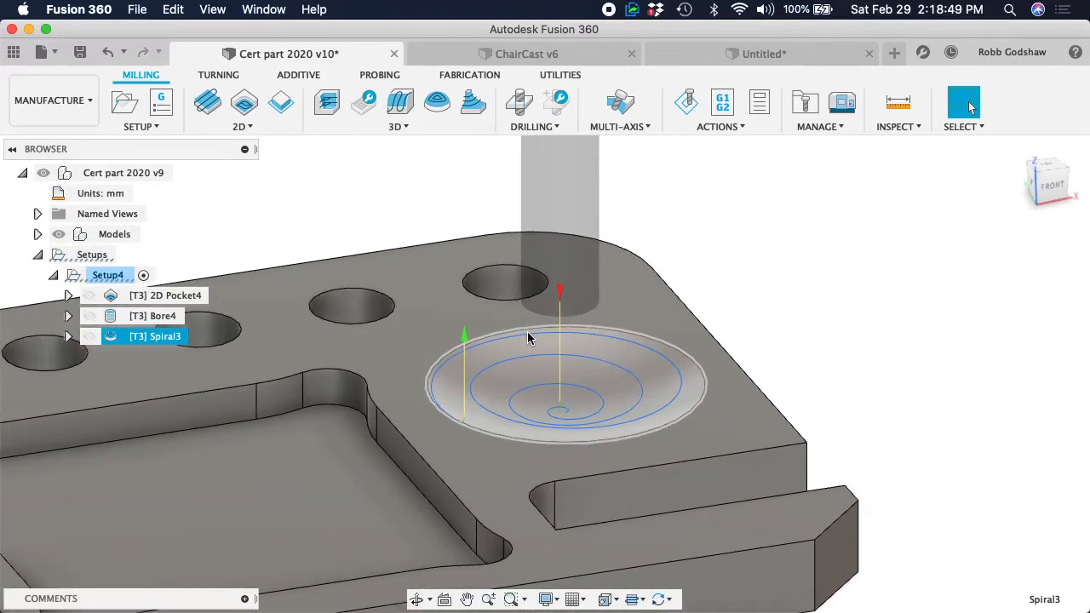
pyautogui.scroll(-5, 527, 338)
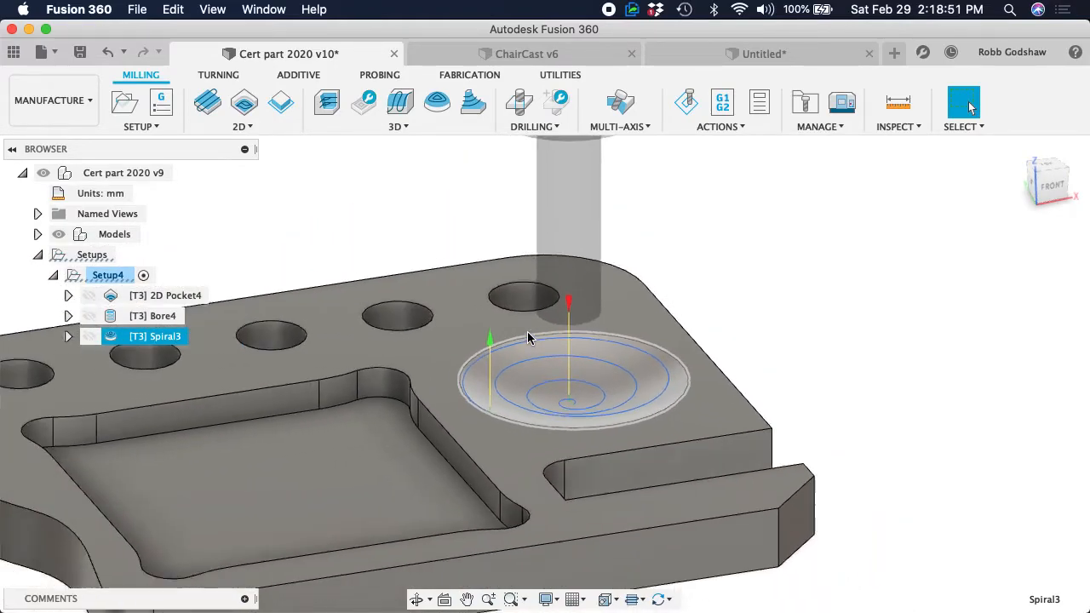
pyautogui.scroll(3, 527, 338)
pyautogui.scroll(5, 527, 338)
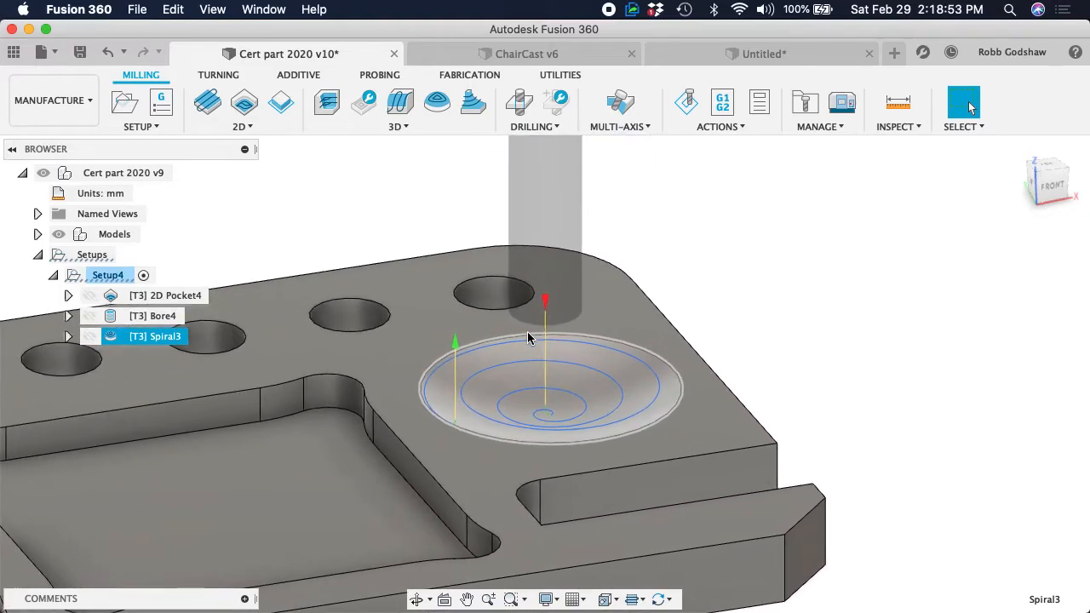
pyautogui.scroll(2, 527, 337)
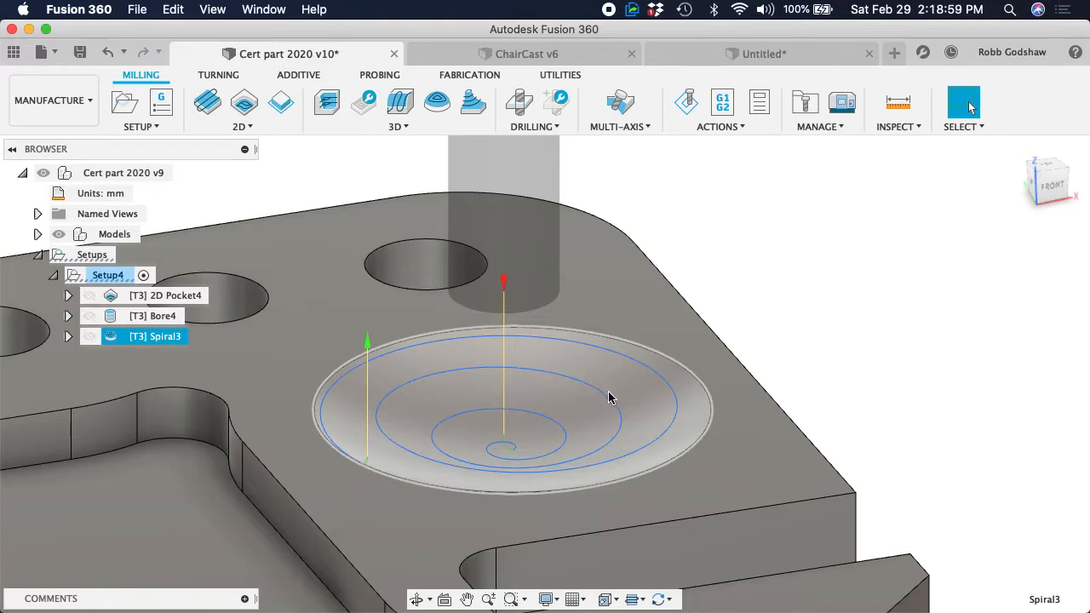
pyautogui.scroll(4, 601, 397)
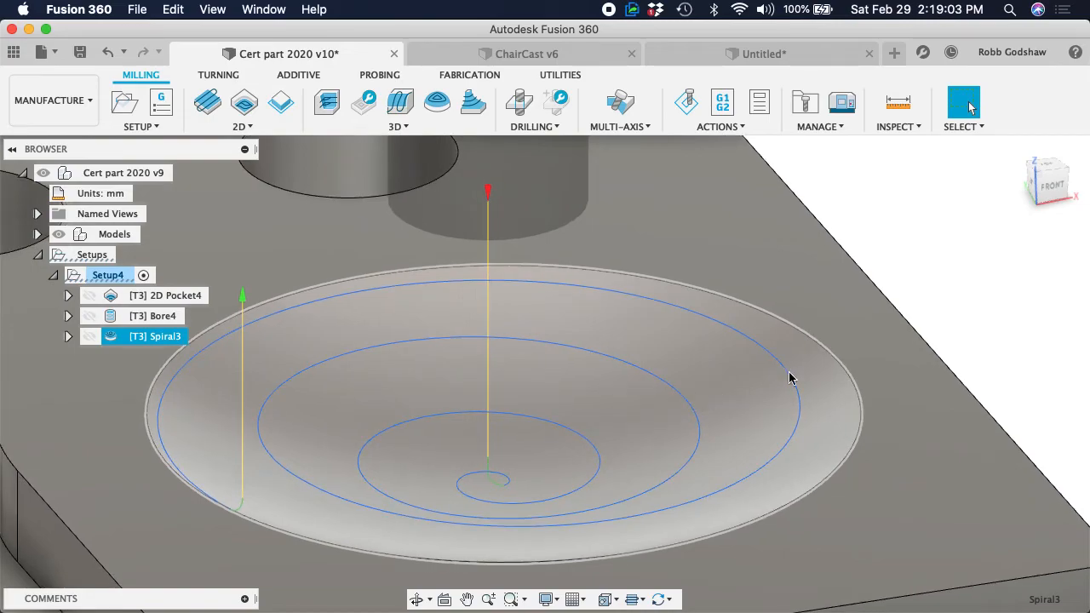
pyautogui.scroll(-5, 676, 406)
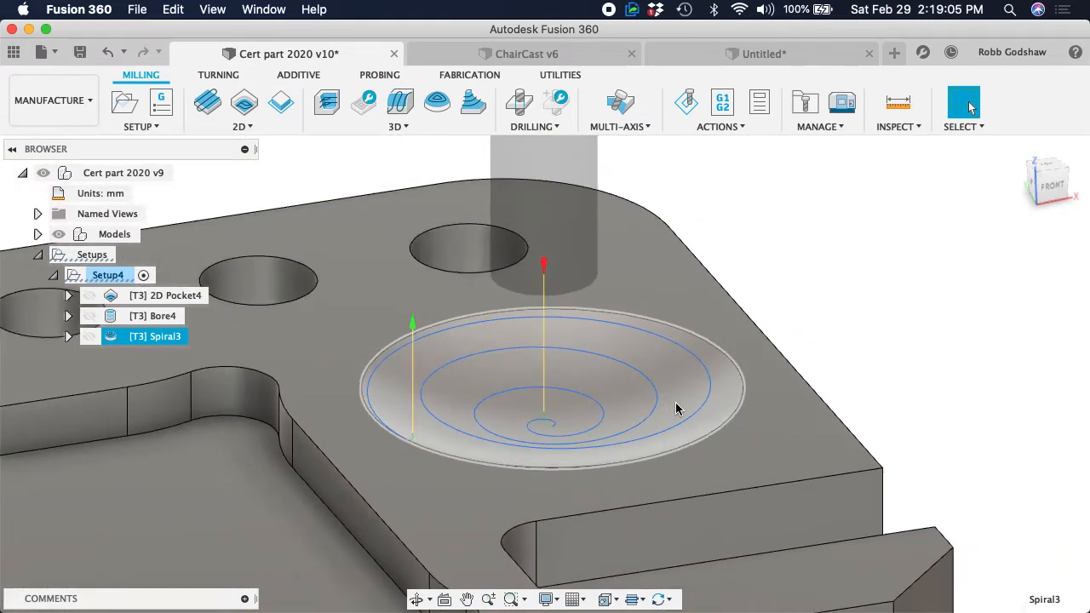
# Set the Spiral operation's inside/outside direction to Outside -> in and its stepover to 1 mm, and regenerate the toolpath
pyautogui.rightClick(164, 347)
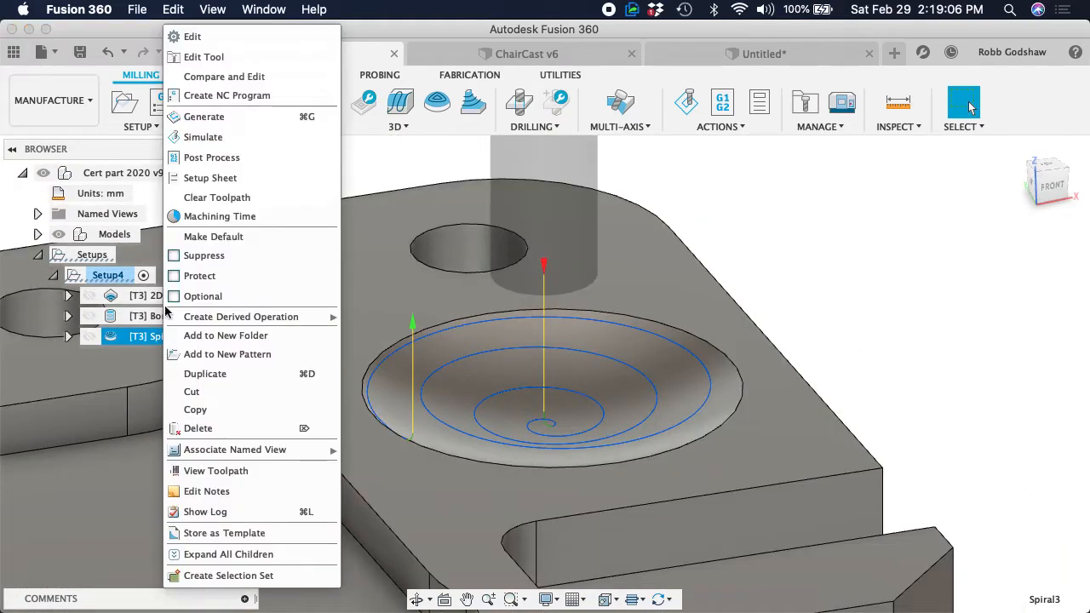
pyautogui.click(232, 37)
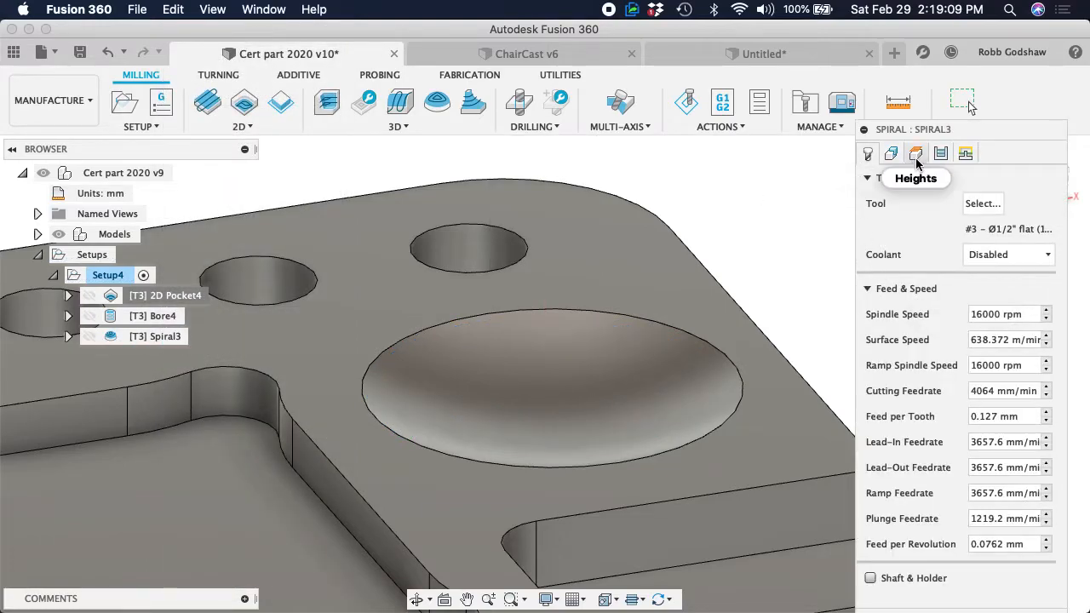
pyautogui.click(891, 153)
pyautogui.click(937, 156)
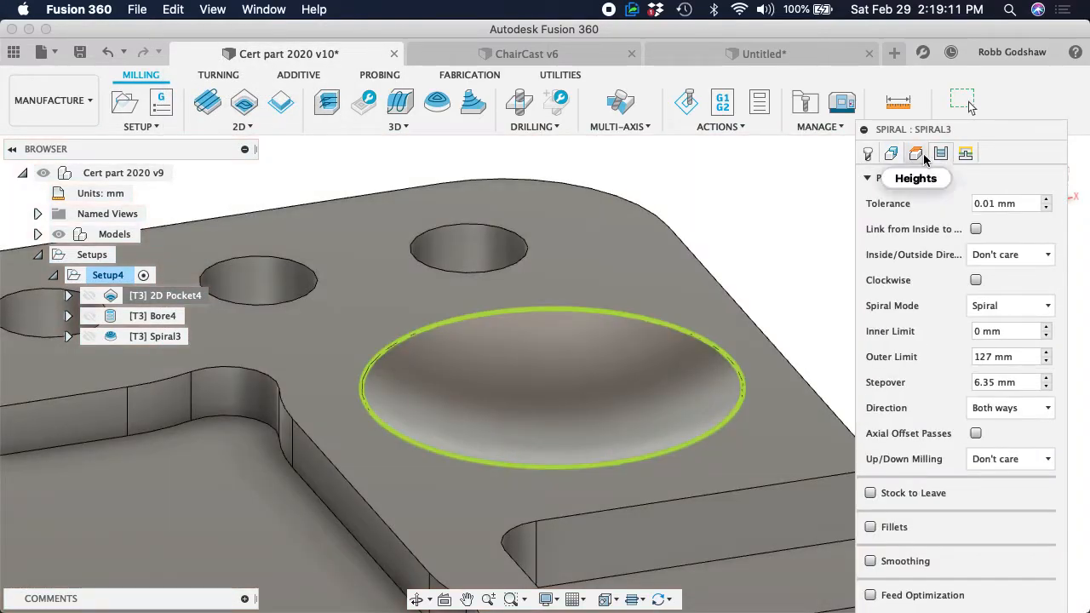
pyautogui.click(999, 257)
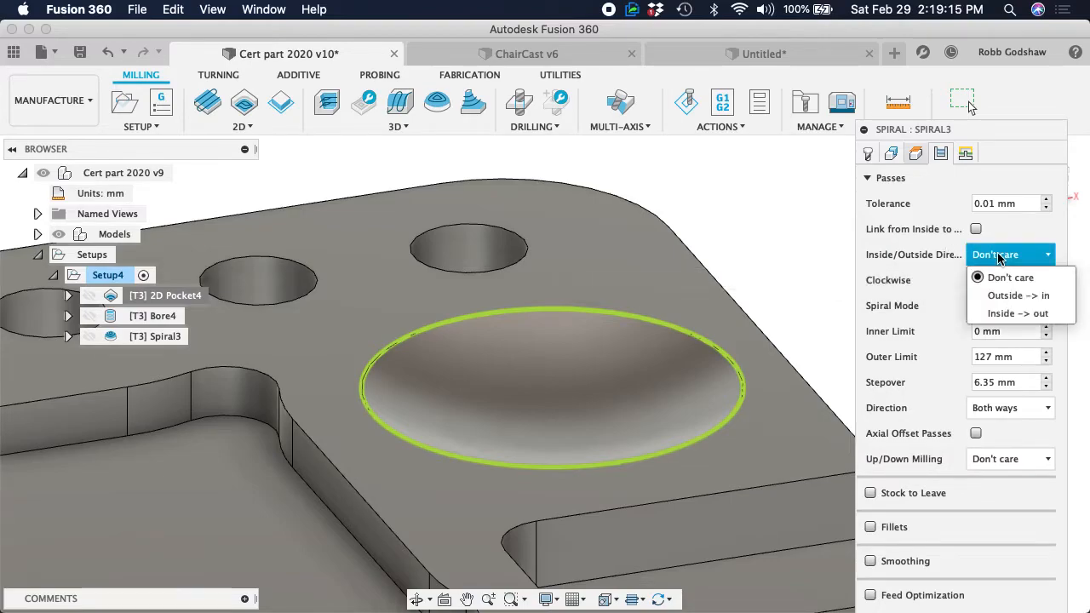
pyautogui.click(1011, 295)
pyautogui.click(1023, 382)
pyautogui.moveTo(1024, 382); pyautogui.dragTo(945, 386)
pyautogui.write('1')
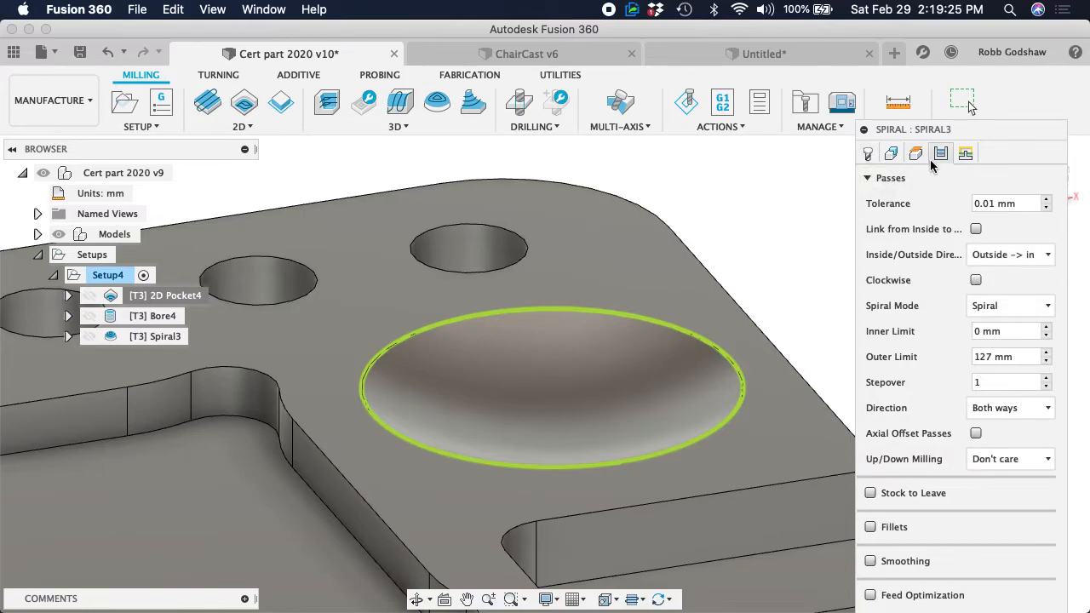
pyautogui.click(1007, 255)
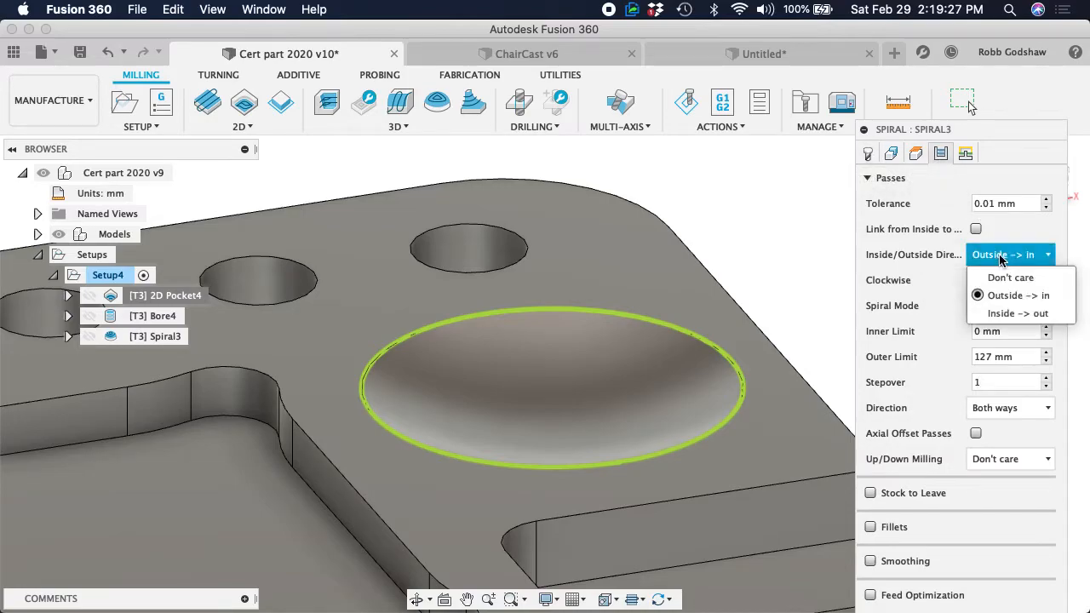
pyautogui.click(1001, 294)
pyautogui.click(1016, 380)
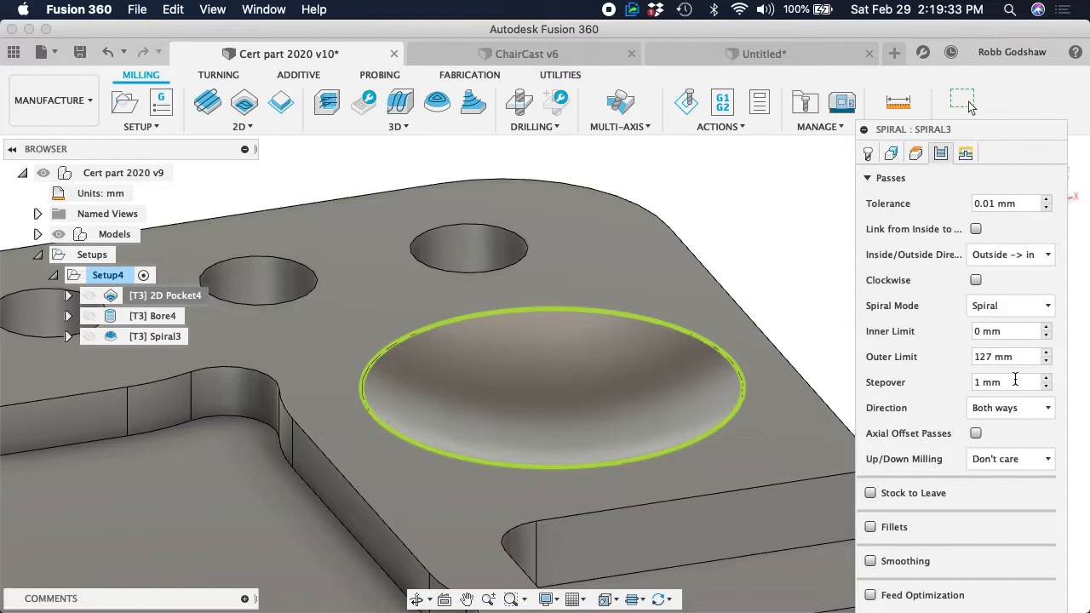
pyautogui.press('Return')
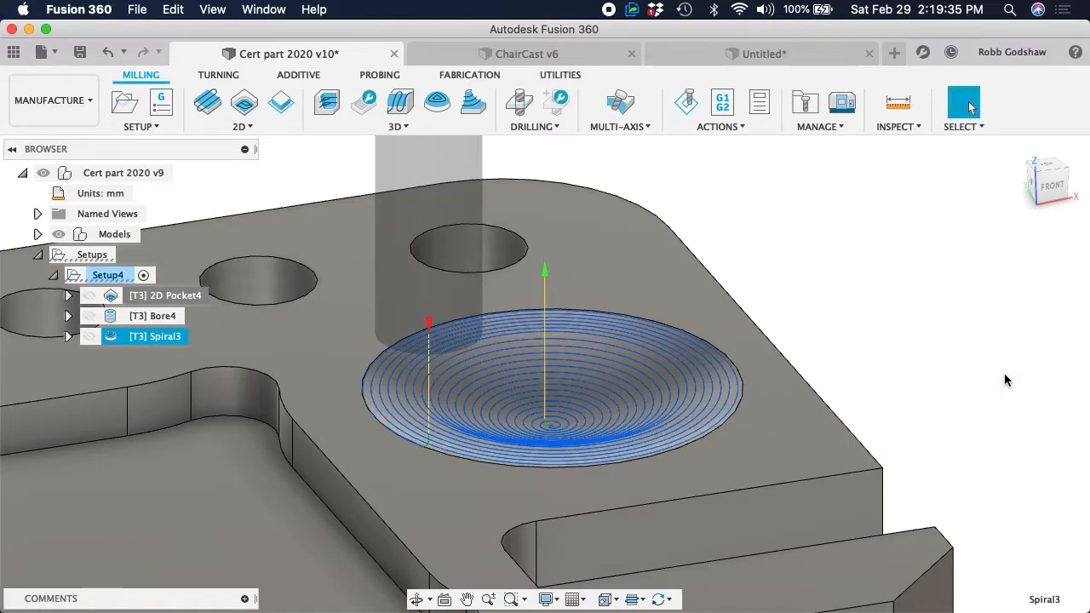
# Set the Spiral operation's additional boundary offset to -0.25" and regenerate the toolpath
pyautogui.scroll(5, 690, 366)
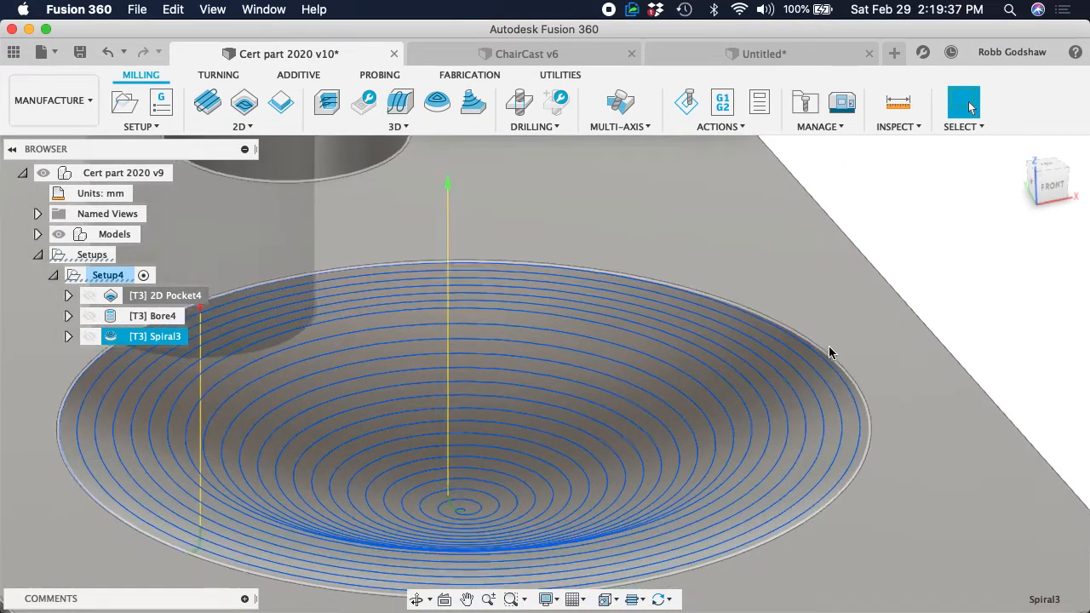
pyautogui.keyDown('shift'); pyautogui.scroll(-5, 832, 353); pyautogui.keyUp('shift')
pyautogui.keyDown('shift'); pyautogui.scroll(5, 832, 353); pyautogui.keyUp('shift')
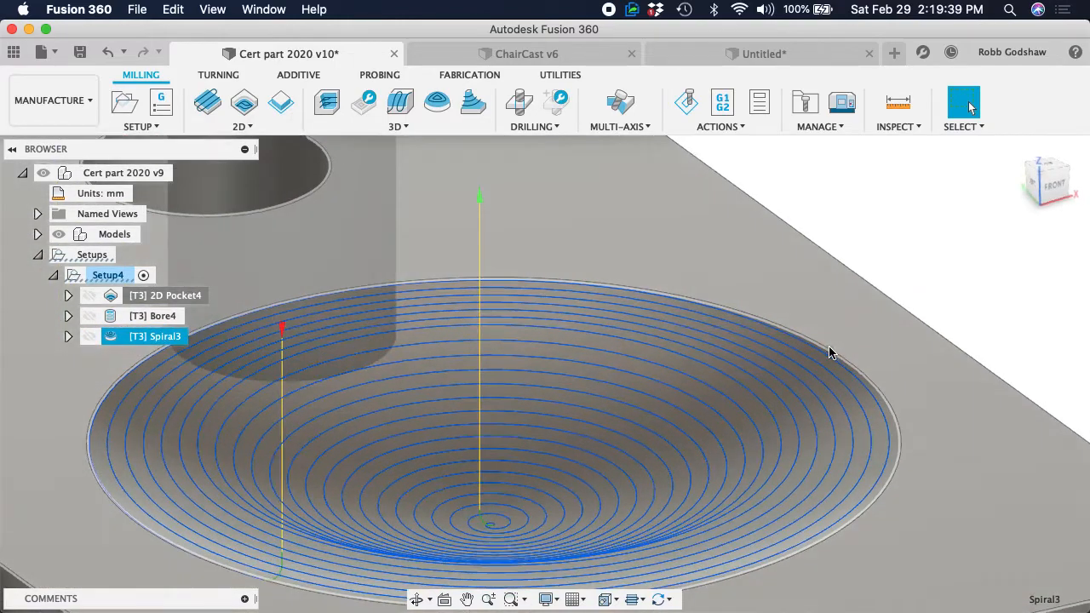
pyautogui.scroll(-5, 287, 418)
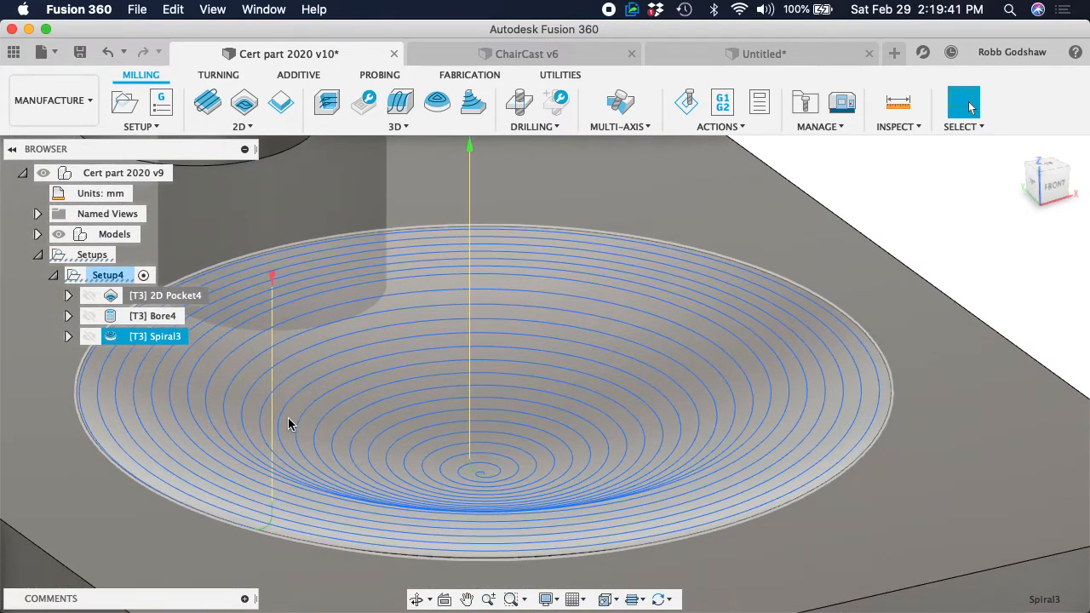
pyautogui.keyDown('shift'); pyautogui.scroll(-5, 286, 418); pyautogui.keyUp('shift')
pyautogui.keyDown('shift'); pyautogui.scroll(-3, 287, 421); pyautogui.keyUp('shift')
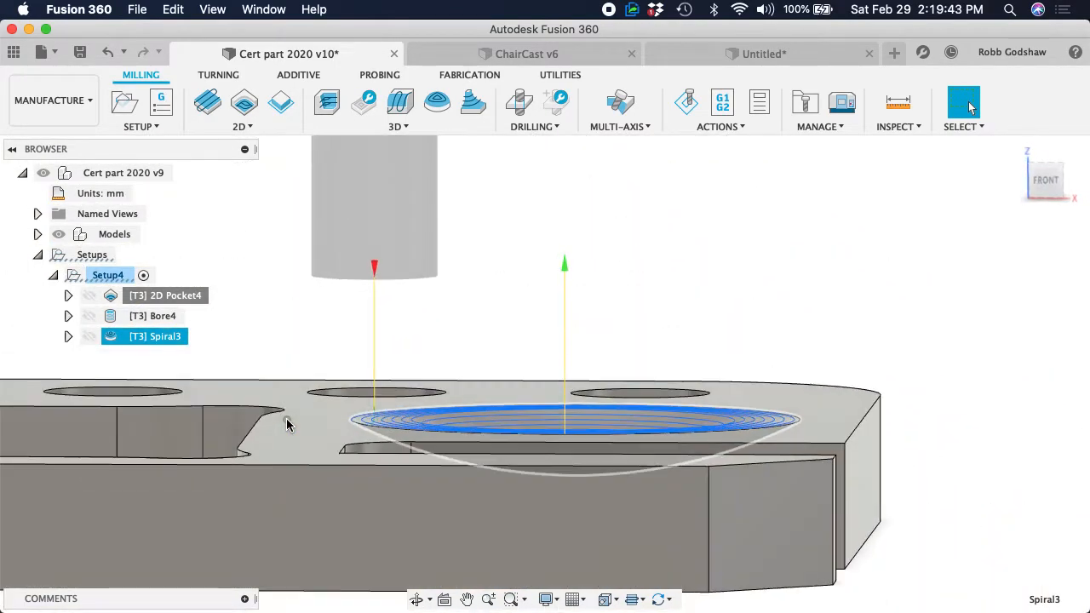
pyautogui.rightClick(126, 337)
pyautogui.click(192, 38)
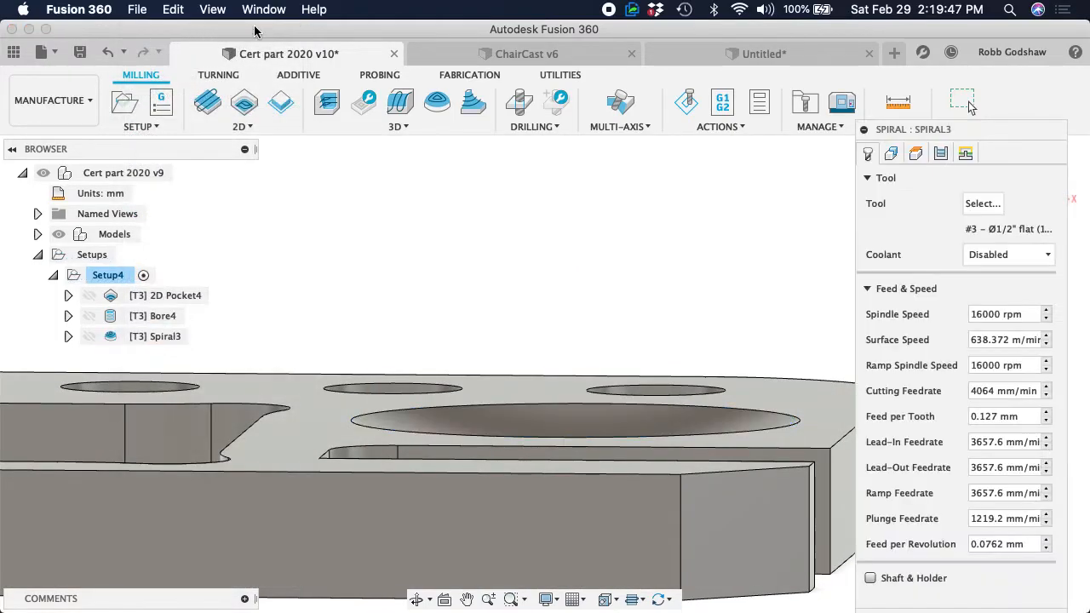
pyautogui.click(888, 155)
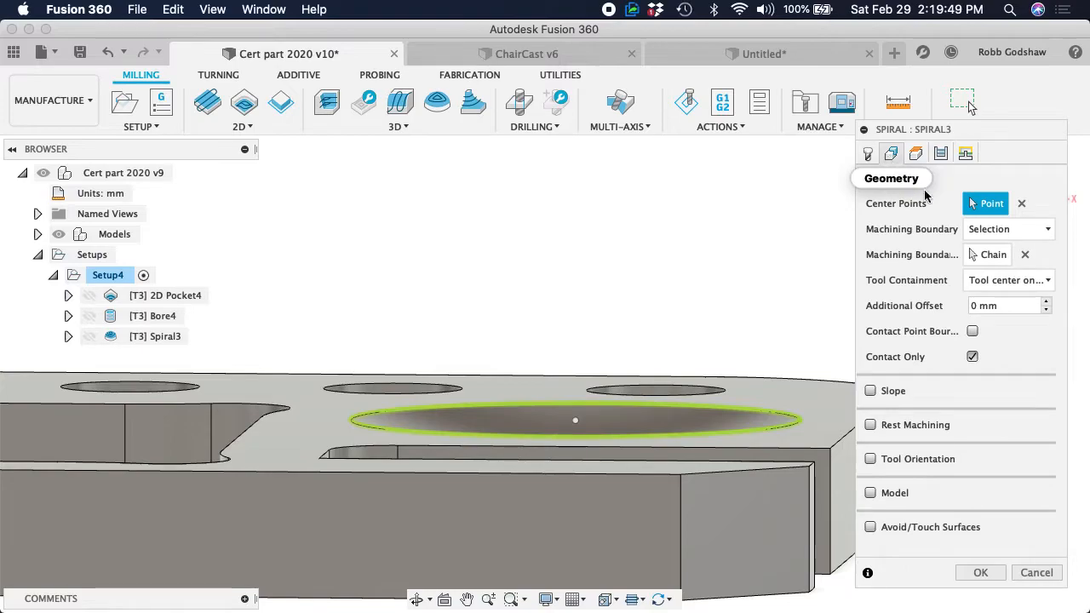
pyautogui.click(1018, 304)
pyautogui.write('-0.25')
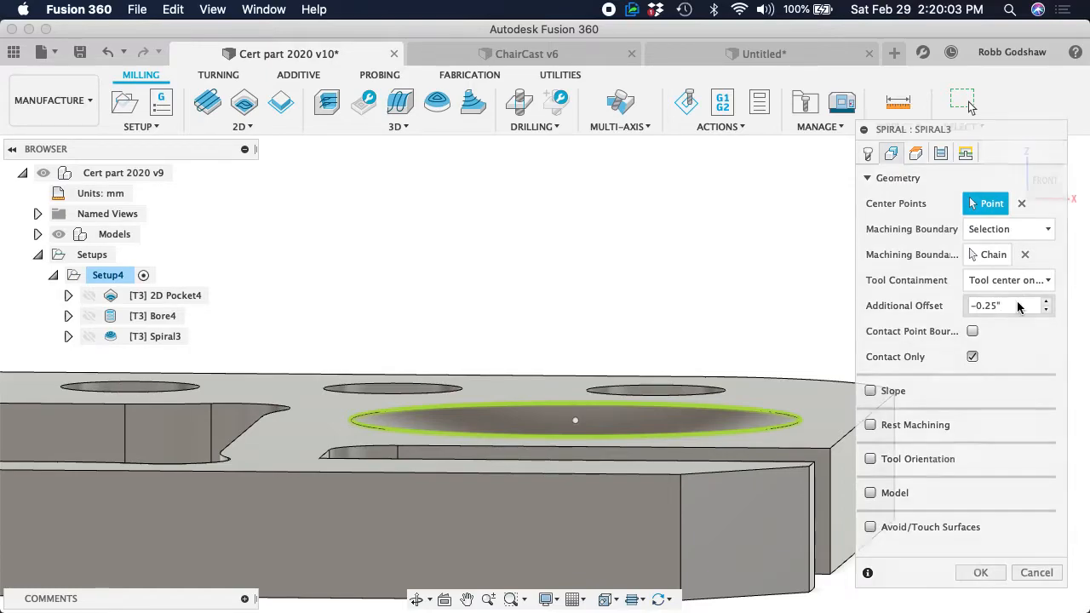
pyautogui.press('Return')
# Simulate the start of the Spiral operation and examine how the flat end mill meets the dish's rim and sloped surface
pyautogui.scroll(2, 764, 418)
pyautogui.keyDown('shift'); pyautogui.hscroll(5, 764, 418); pyautogui.keyUp('shift')
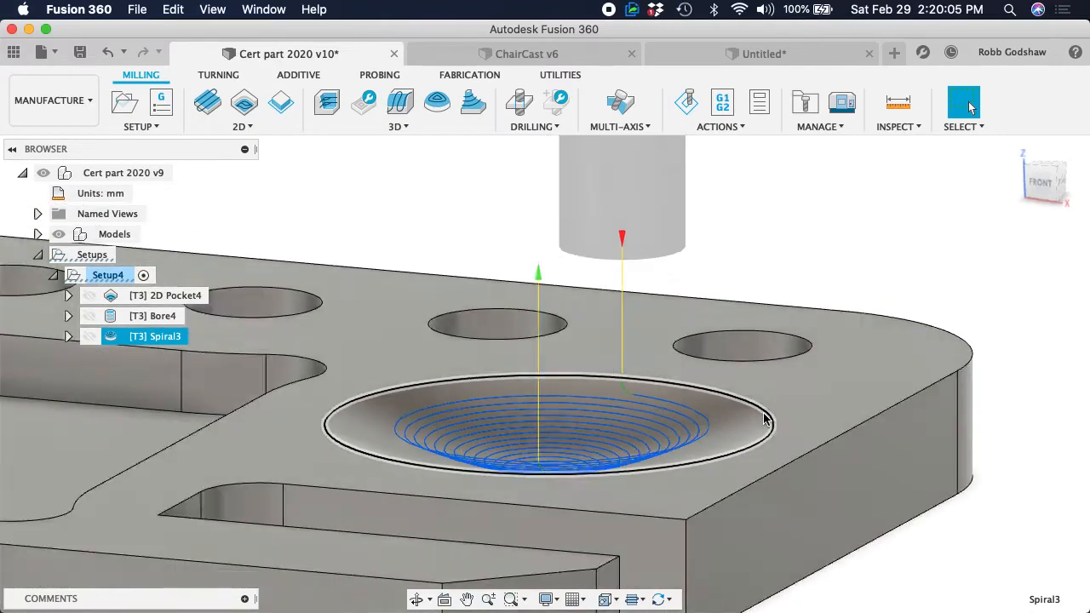
pyautogui.click(687, 100)
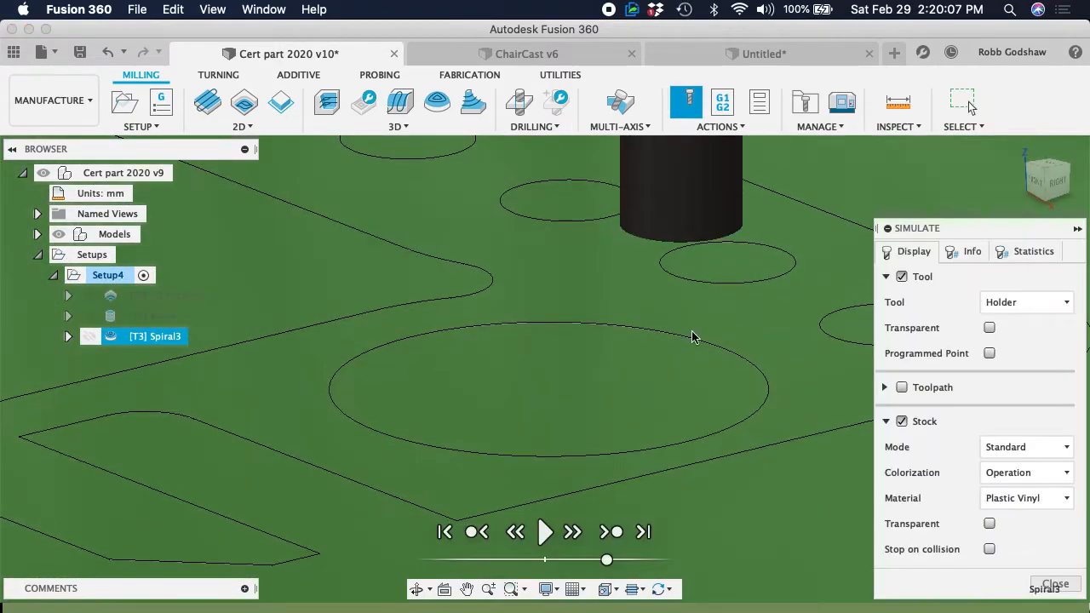
pyautogui.click(545, 532)
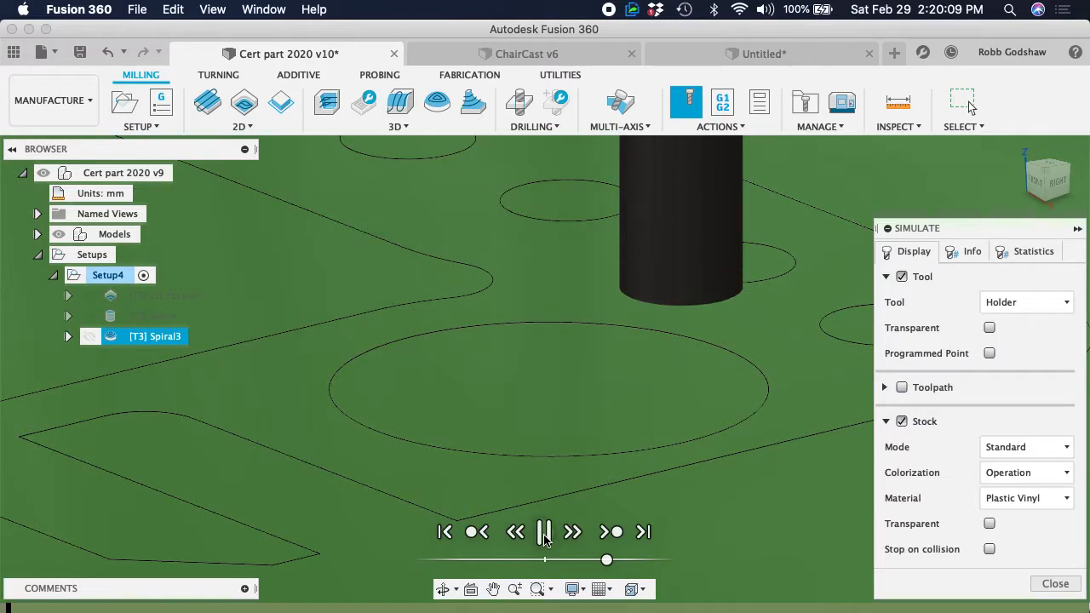
pyautogui.click(545, 535)
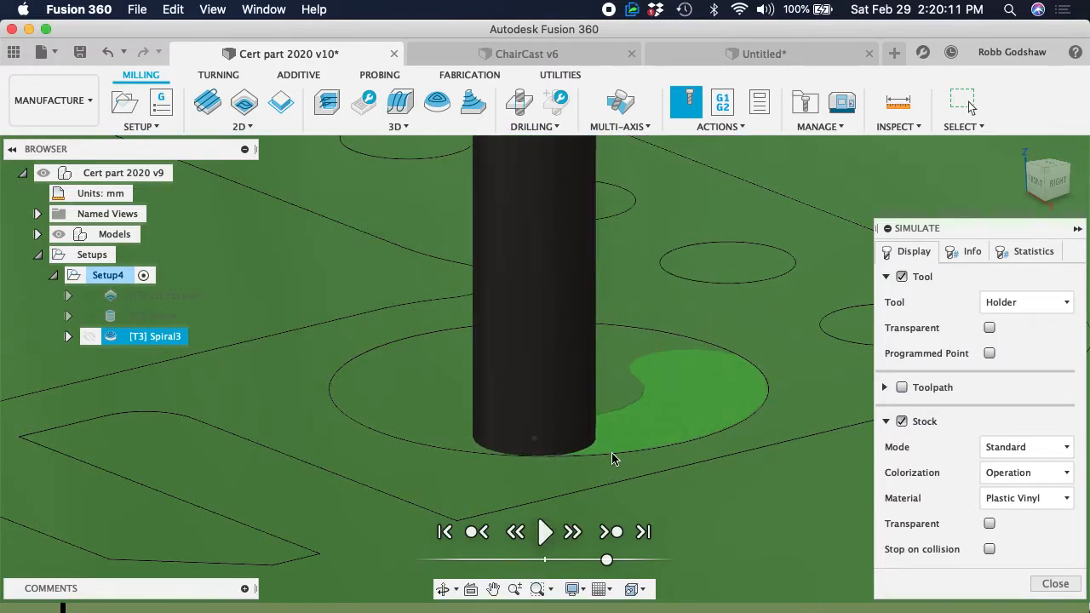
pyautogui.keyDown('shift'); pyautogui.scroll(-5, 612, 453); pyautogui.keyUp('shift')
pyautogui.keyDown('shift'); pyautogui.scroll(3, 612, 452); pyautogui.keyUp('shift')
pyautogui.keyDown('shift'); pyautogui.scroll(-4, 611, 453); pyautogui.keyUp('shift')
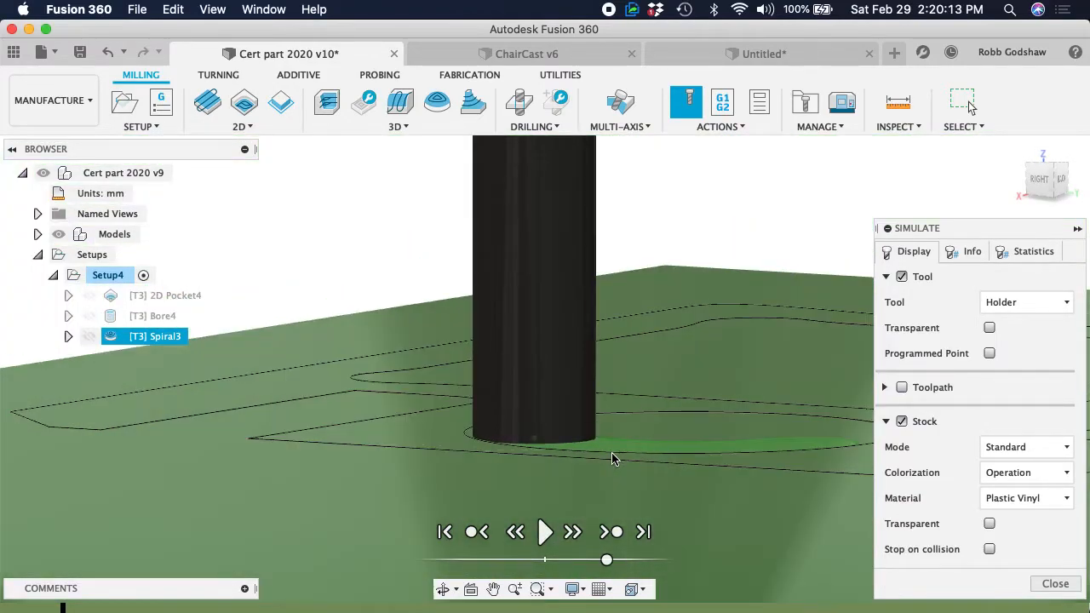
pyautogui.keyDown('shift'); pyautogui.scroll(-2, 611, 452); pyautogui.keyUp('shift')
pyautogui.scroll(4, 611, 452)
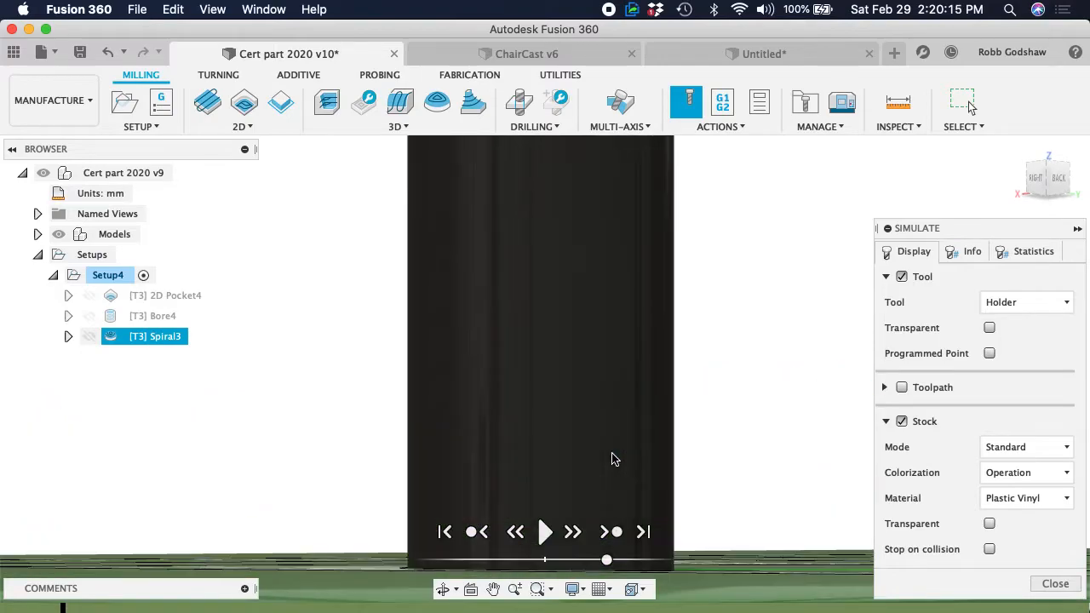
pyautogui.keyDown('shift'); pyautogui.scroll(4, 611, 453); pyautogui.keyUp('shift')
pyautogui.keyDown('shift'); pyautogui.scroll(5, 612, 452); pyautogui.keyUp('shift')
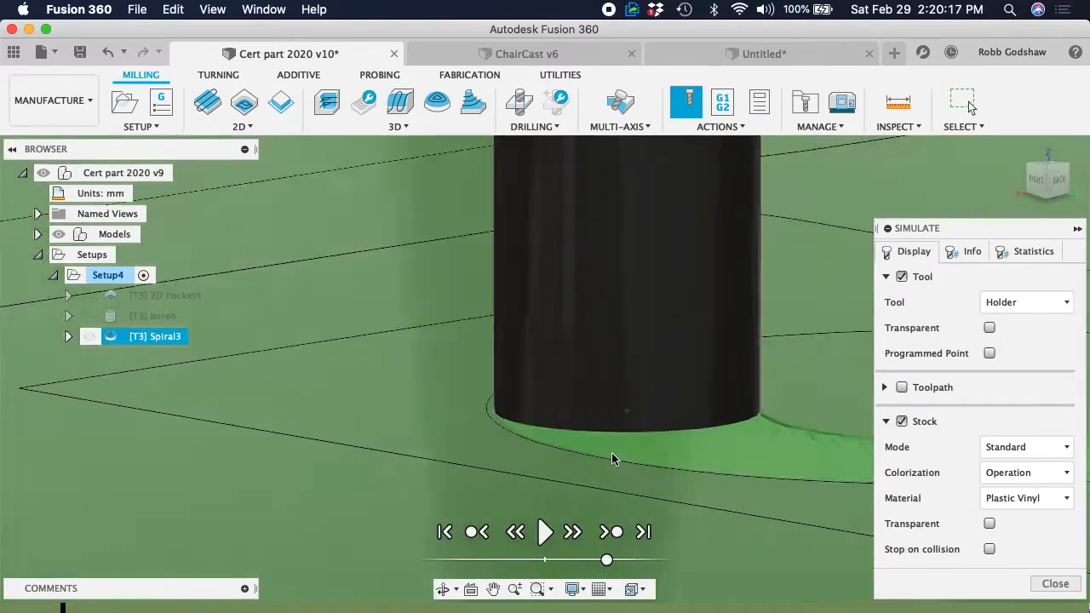
pyautogui.keyDown('shift'); pyautogui.scroll(2, 611, 452); pyautogui.keyUp('shift')
# Run the Spiral simulation through to the end of the operation, examine the surface left in the dish, and exit the simulation
pyautogui.click(545, 533)
pyautogui.scroll(4, 636, 363)
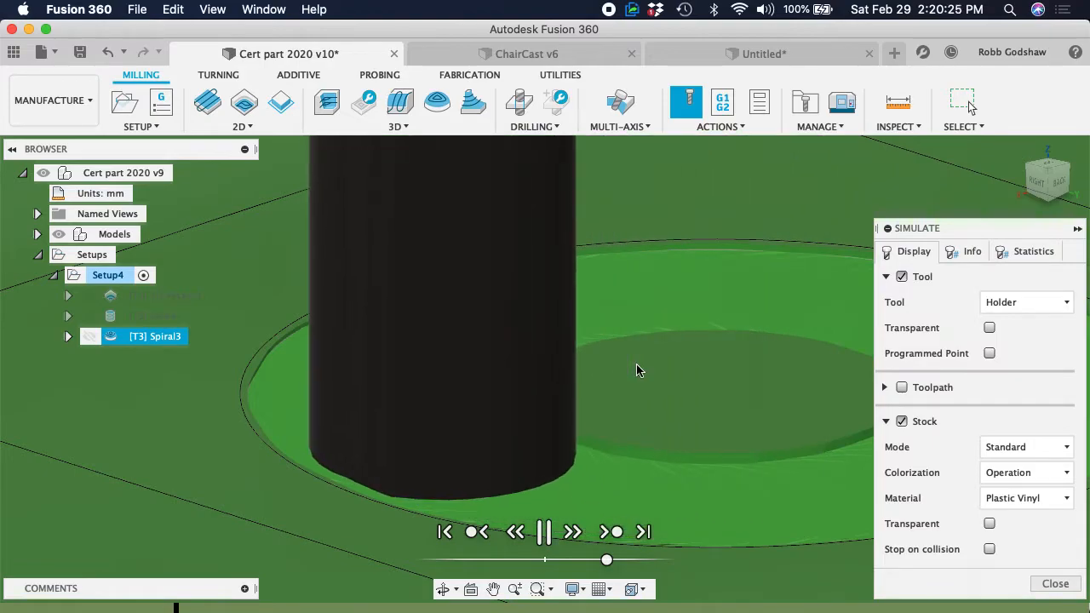
pyautogui.click(612, 532)
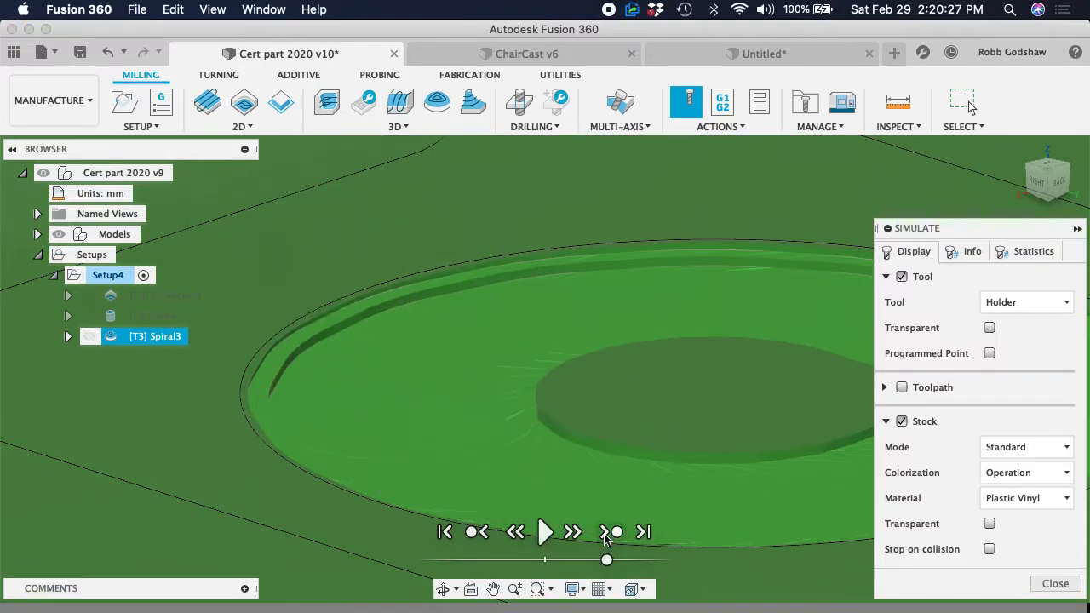
pyautogui.scroll(-10, 632, 429)
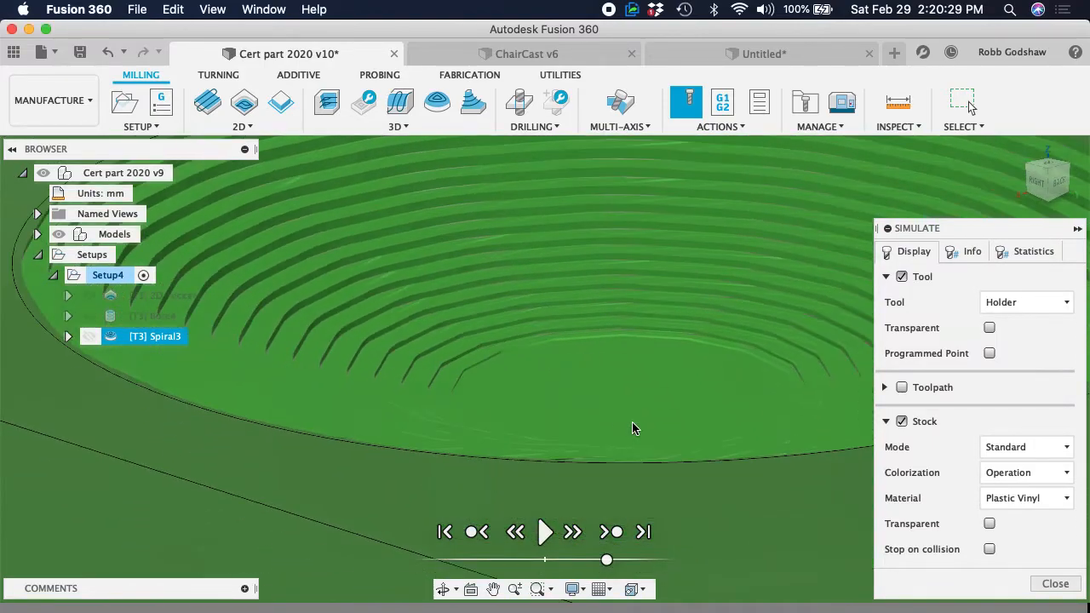
pyautogui.keyDown('shift'); pyautogui.scroll(-5, 632, 423); pyautogui.keyUp('shift')
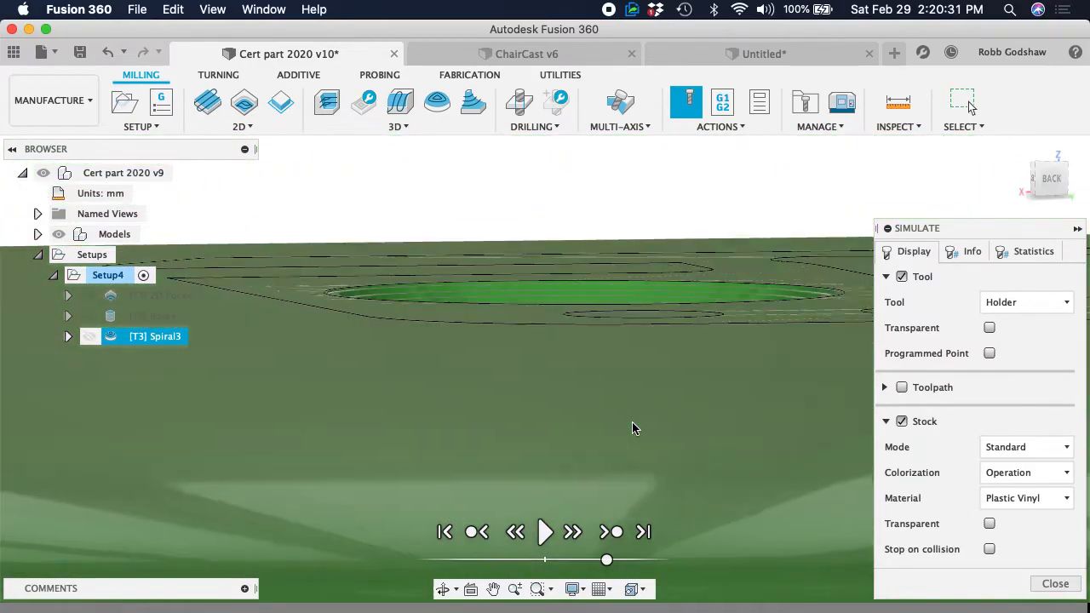
pyautogui.keyDown('shift'); pyautogui.scroll(6, 631, 422); pyautogui.keyUp('shift')
pyautogui.keyDown('shift'); pyautogui.scroll(-5, 632, 428); pyautogui.keyUp('shift')
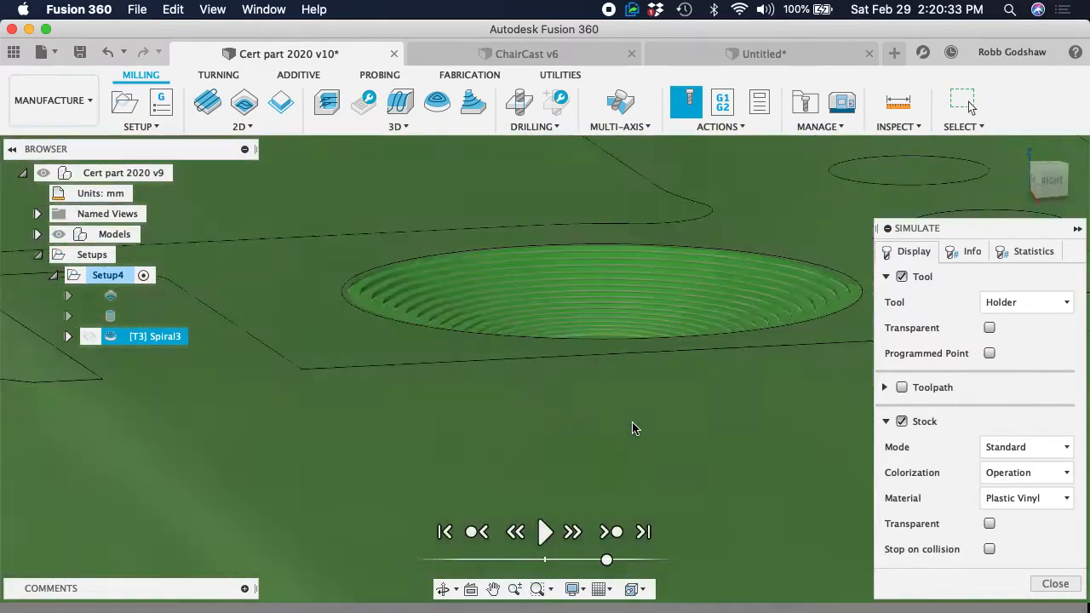
pyautogui.keyDown('shift'); pyautogui.scroll(5, 632, 428); pyautogui.keyUp('shift')
pyautogui.click(1055, 583)
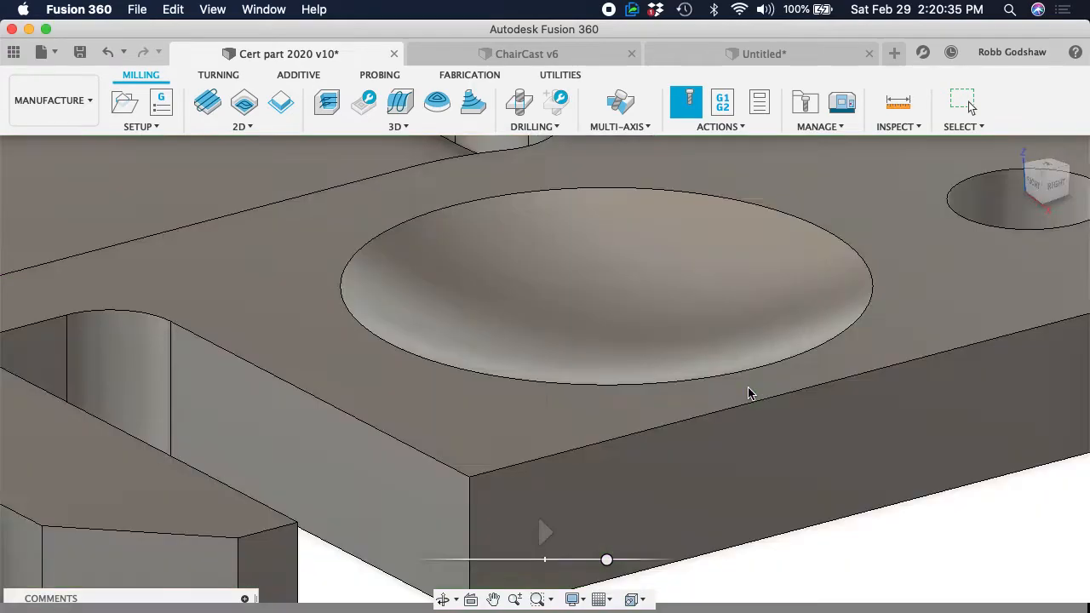
# Delete the Spiral operation from the setup
pyautogui.scroll(-5, 585, 322)
pyautogui.hscroll(1, 585, 325)
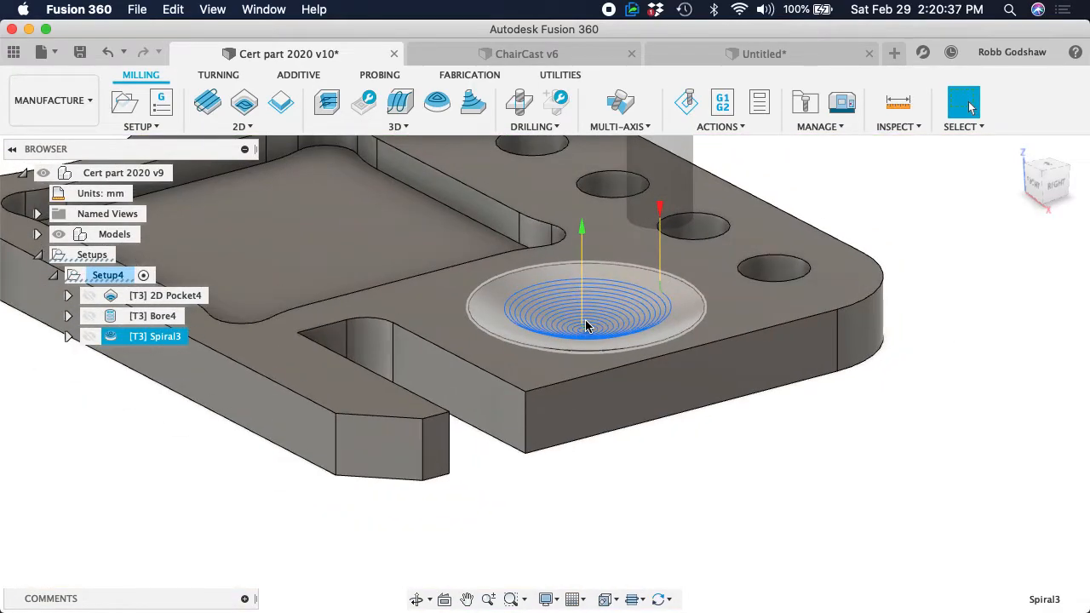
pyautogui.rightClick(132, 344)
pyautogui.press('Escape')
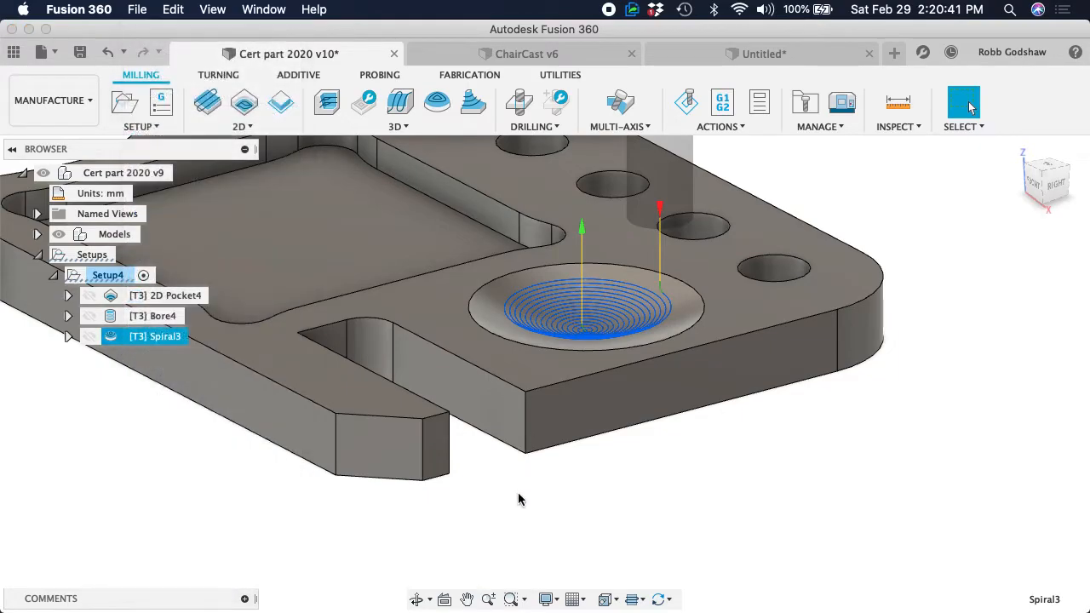
pyautogui.rightClick(127, 339)
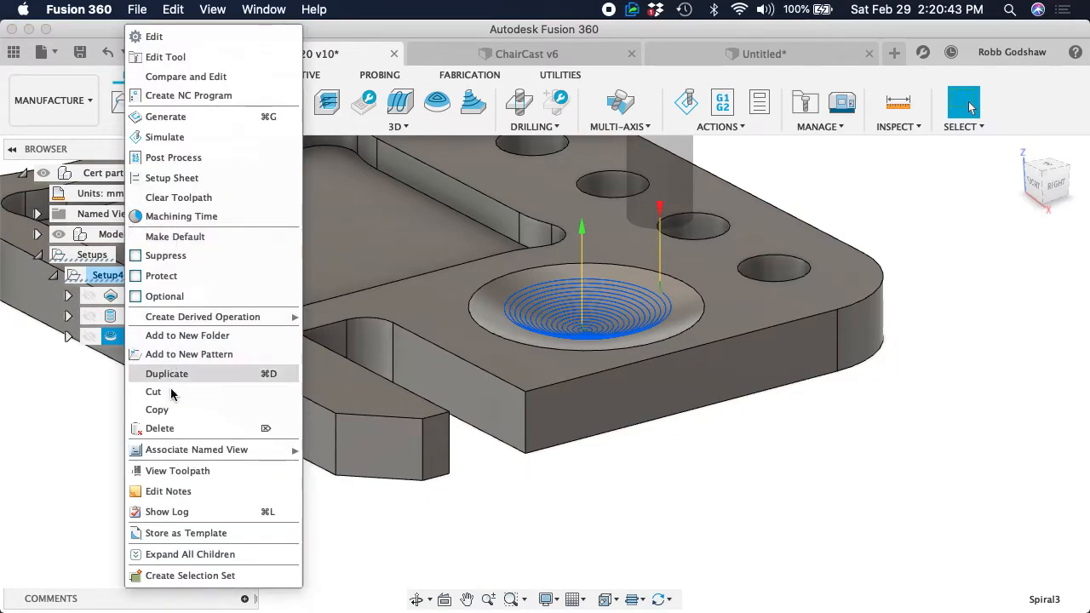
pyautogui.click(167, 429)
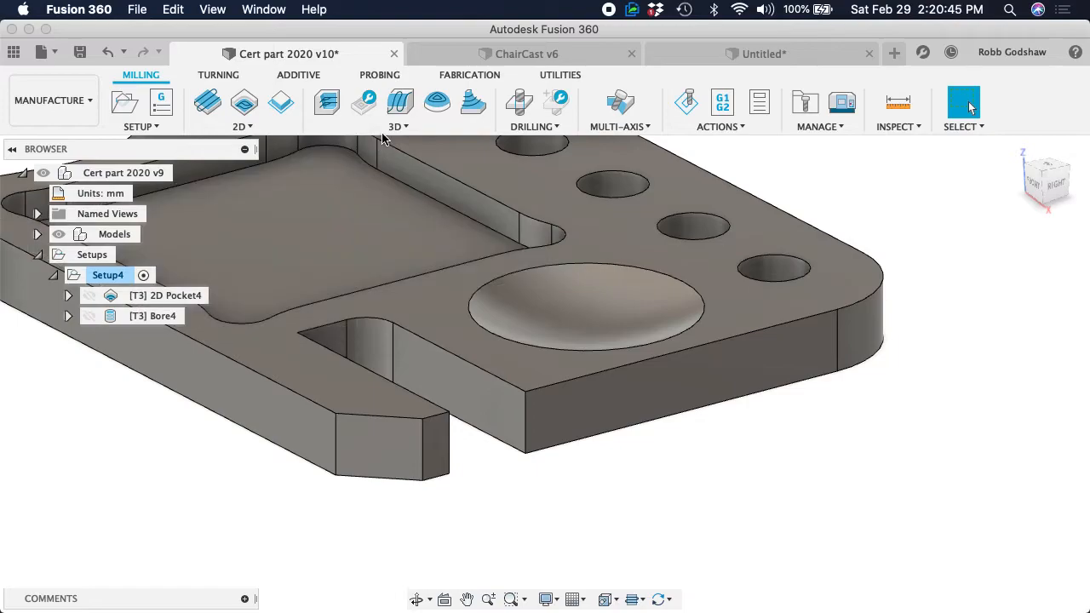
# Start a 3D Spiral operation centred on the dish, with the dish's rim selected as the machining boundary
pyautogui.click(392, 127)
pyautogui.click(352, 305)
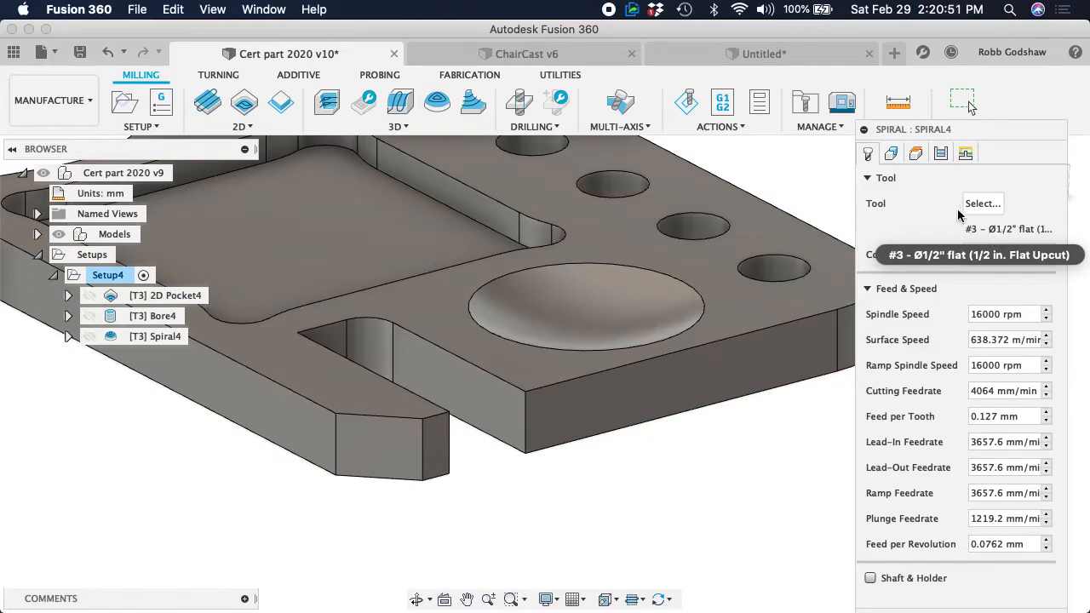
pyautogui.click(891, 153)
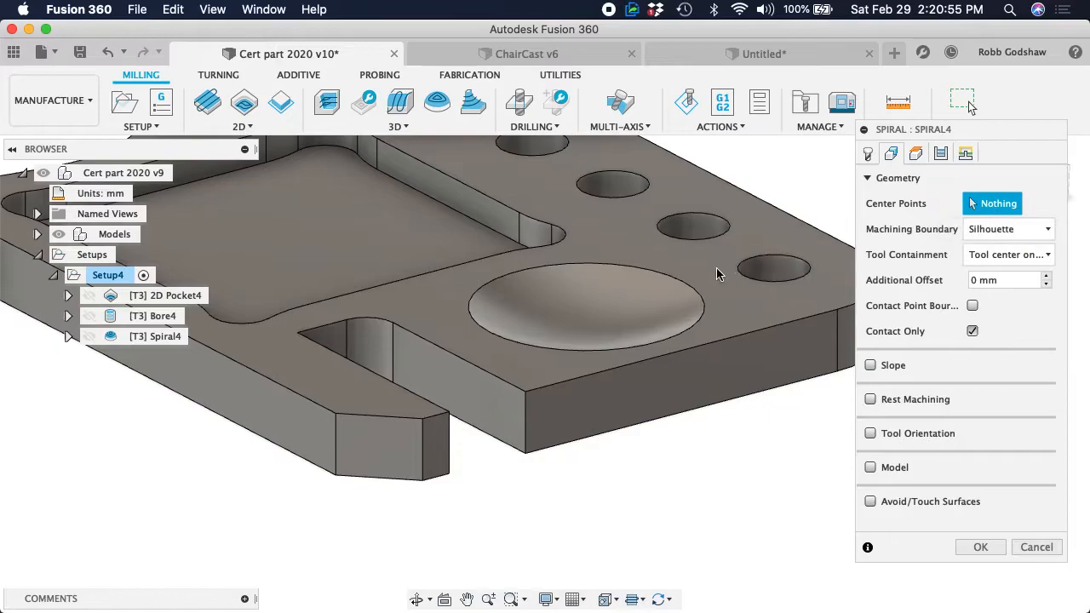
pyautogui.click(621, 268)
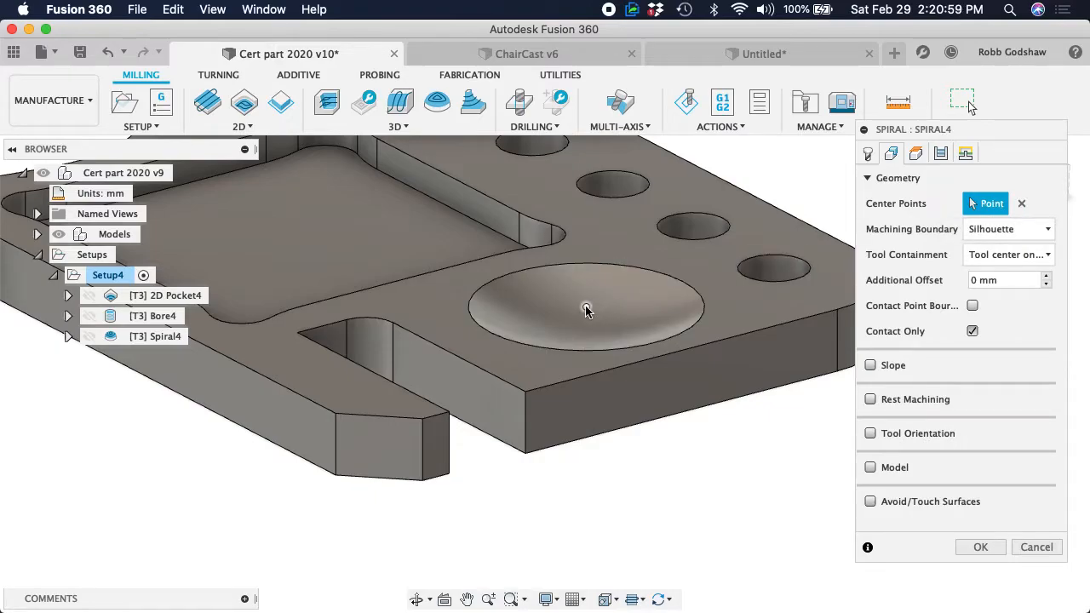
pyautogui.click(998, 232)
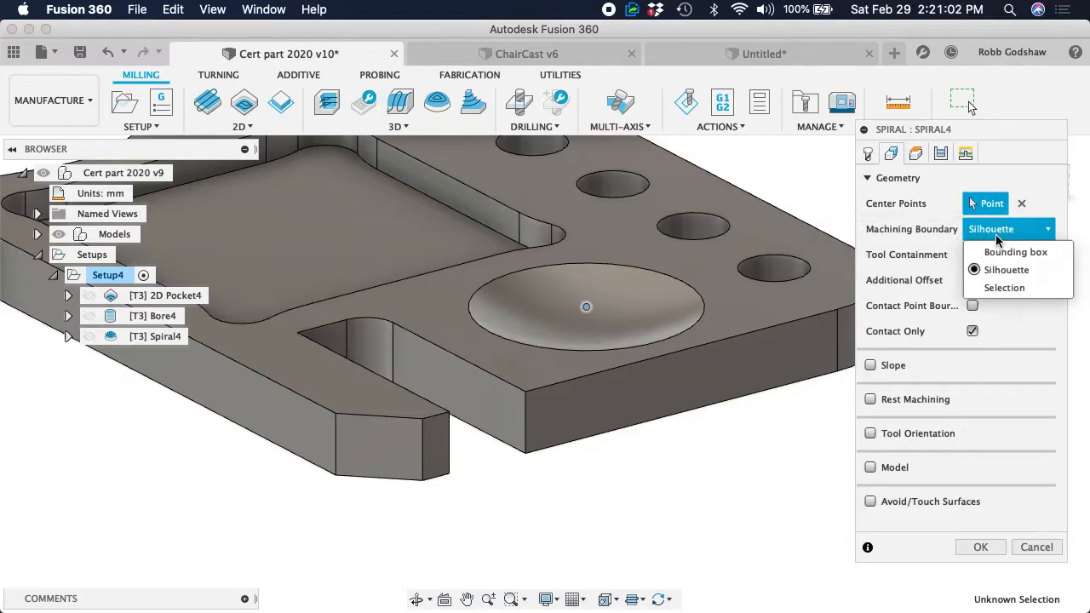
pyautogui.click(997, 290)
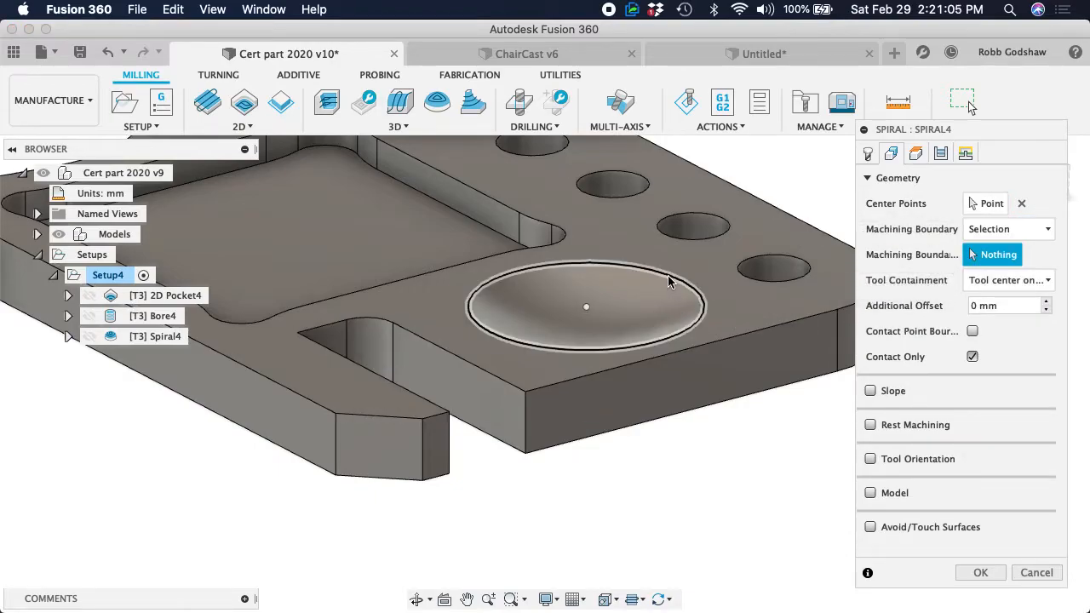
pyautogui.click(667, 277)
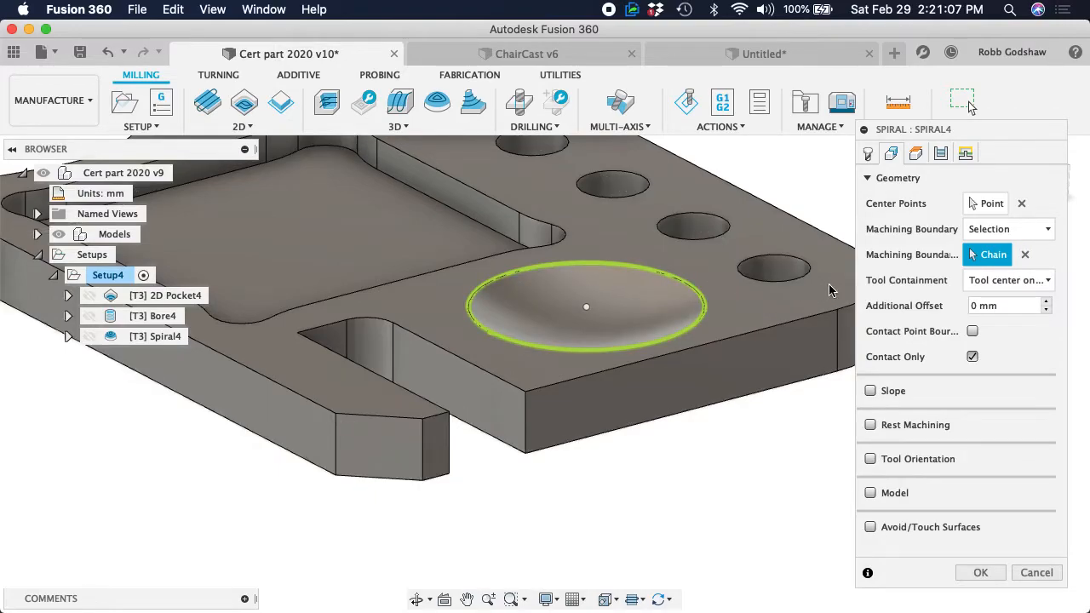
# Set the Spiral operation's tool containment to Tool inside boundary
pyautogui.click(976, 281)
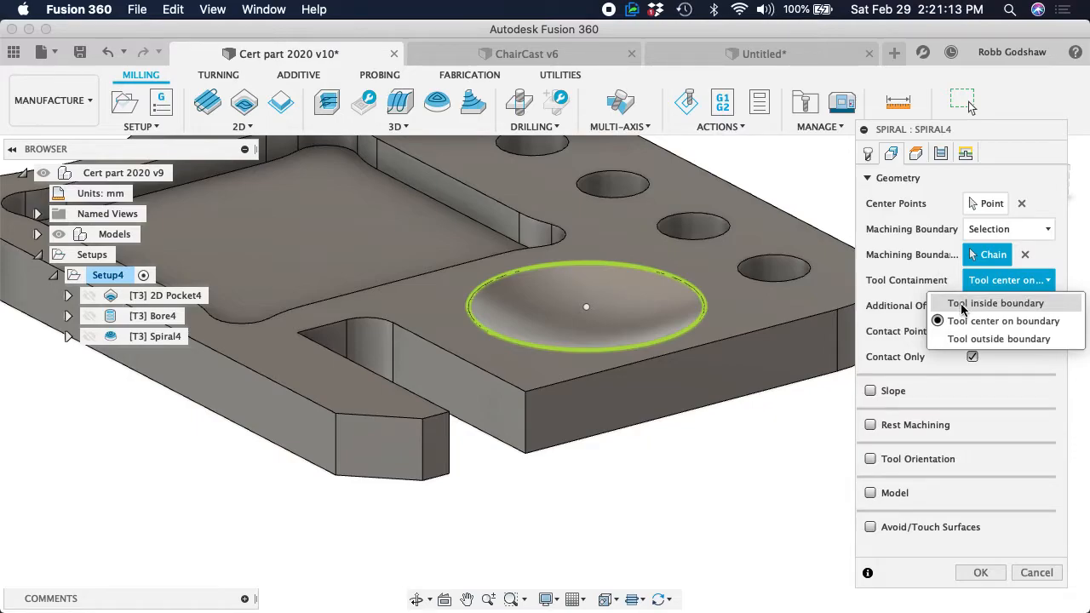
pyautogui.click(962, 305)
pyautogui.click(1005, 283)
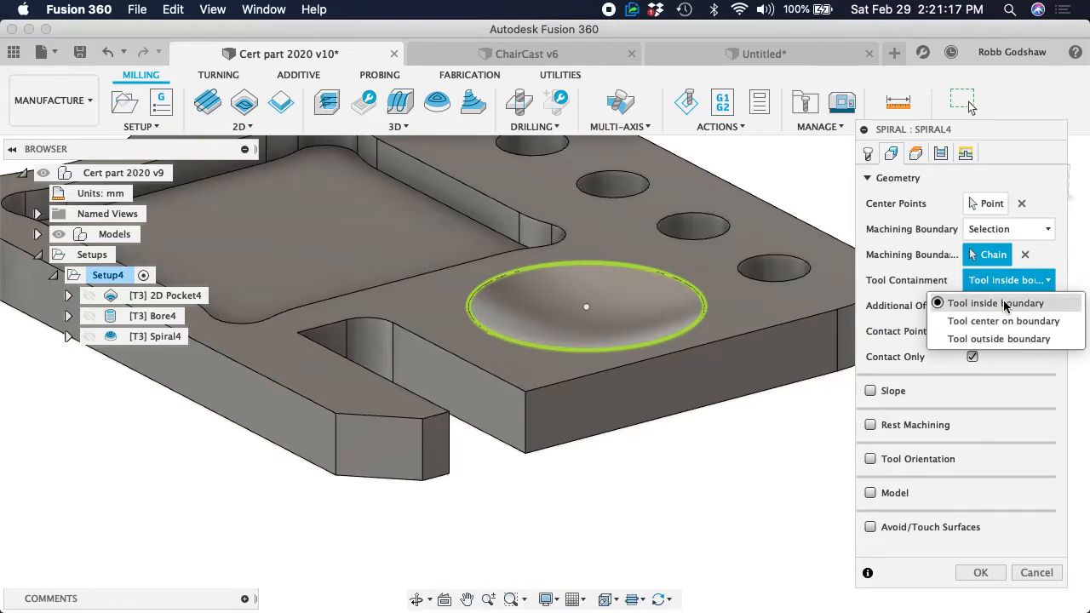
pyautogui.click(996, 303)
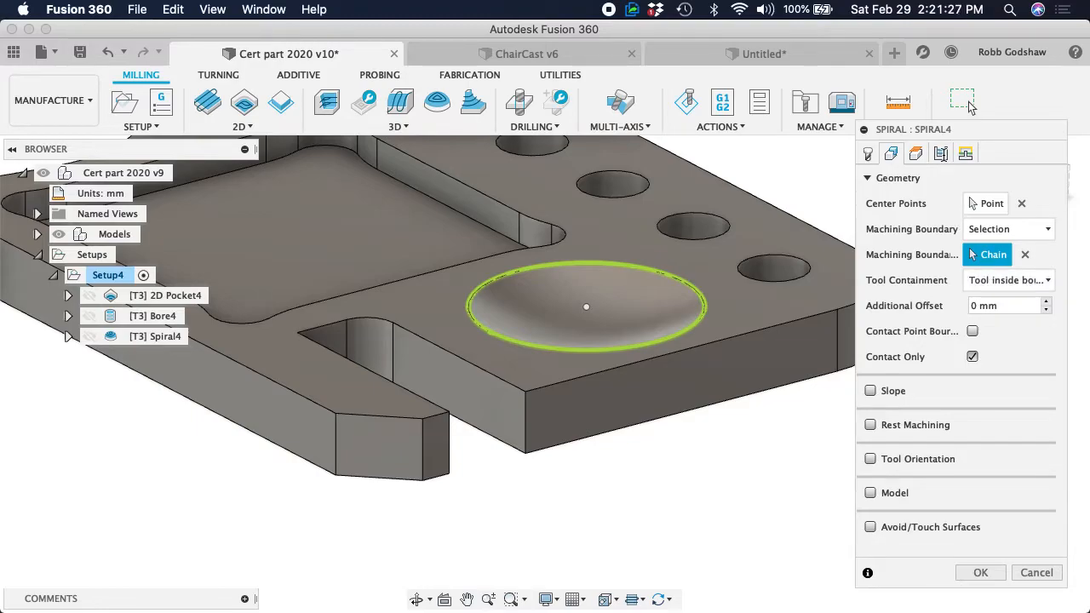
# Set the Spiral passes to run Outside -> in with a 1 mm stepover and generate the toolpath
pyautogui.click(941, 154)
pyautogui.click(992, 256)
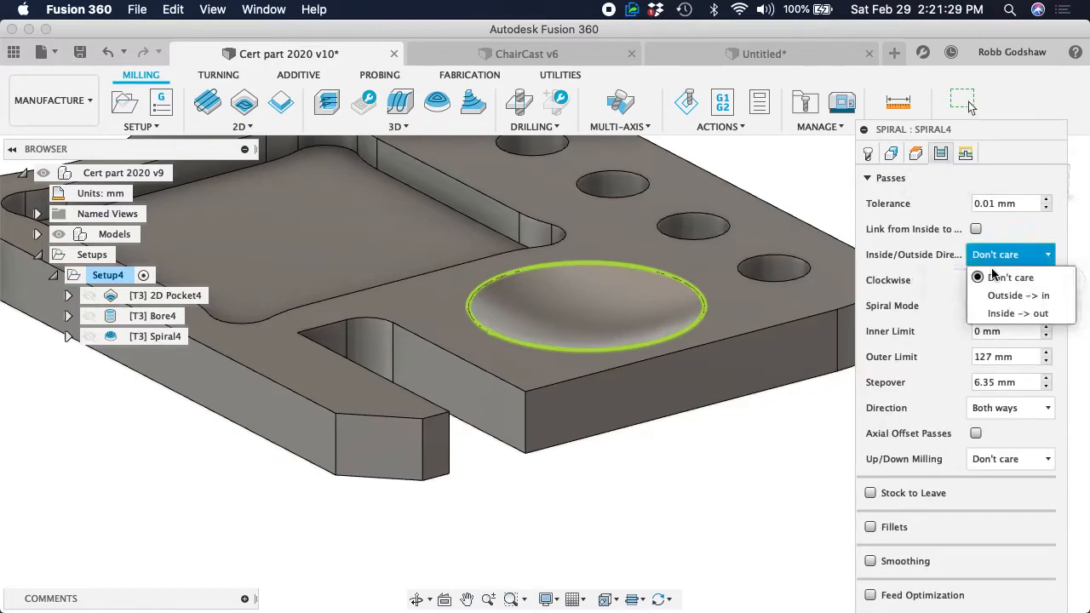
pyautogui.click(1001, 297)
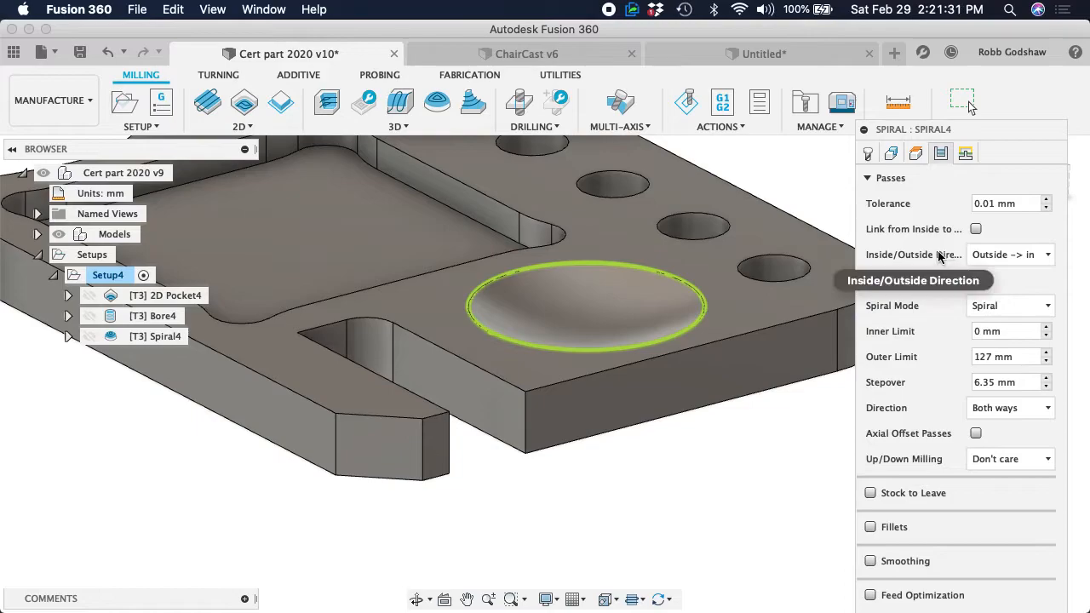
pyautogui.doubleClick(1030, 380)
pyautogui.tripleClick(1030, 380)
pyautogui.write('1')
pyautogui.press('Return')
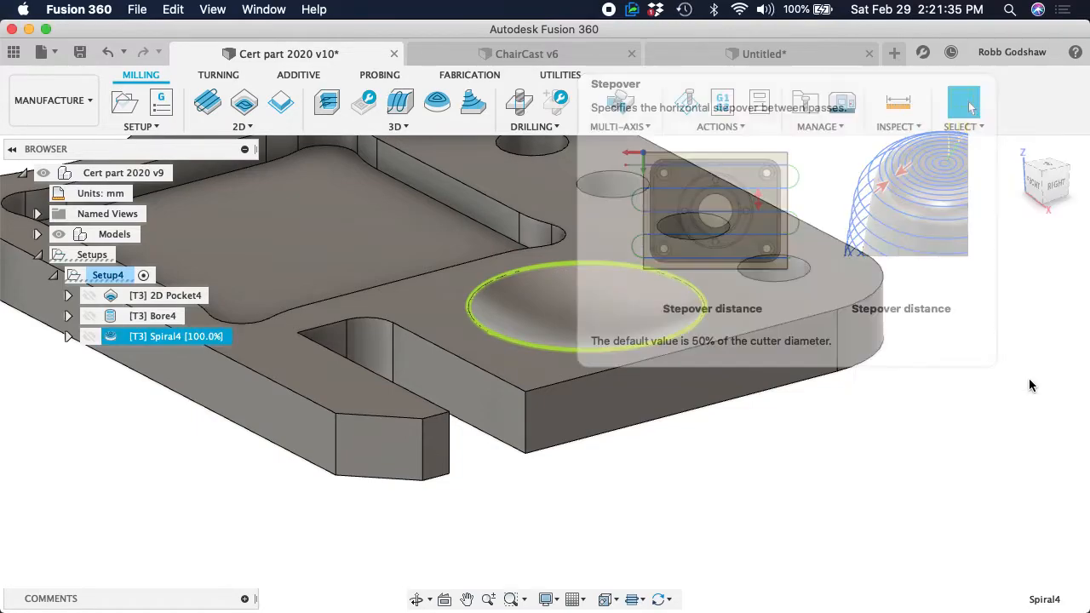
# Delete the newly generated Spiral operation from the setup
pyautogui.rightClick(130, 341)
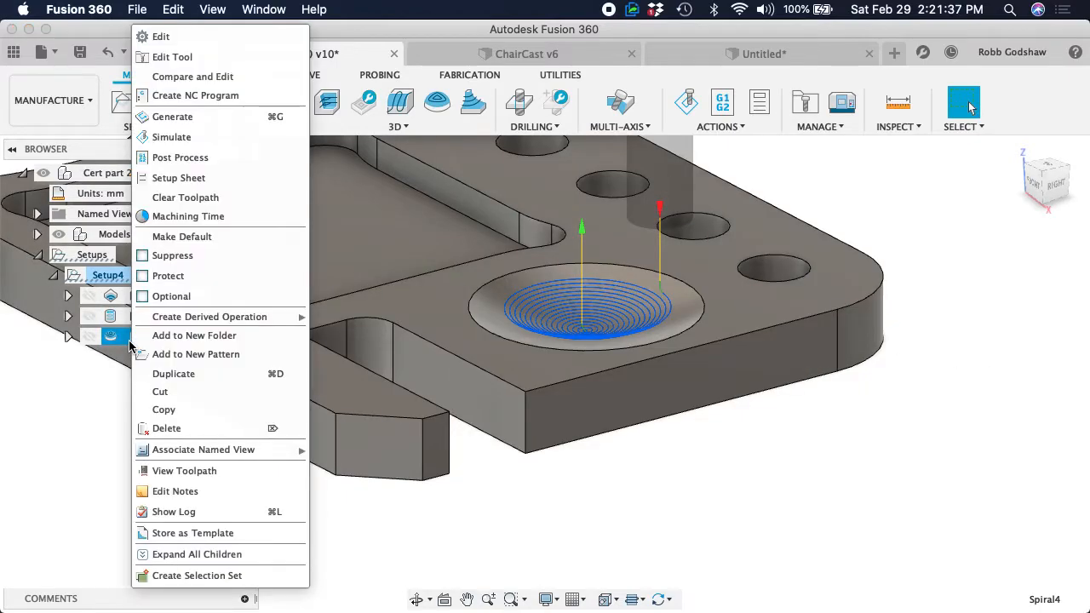
pyautogui.click(185, 430)
# Start a new 3D Spiral centred on the dish, using its rim as the selected machining boundary and Tool inside boundary containment
pyautogui.click(396, 127)
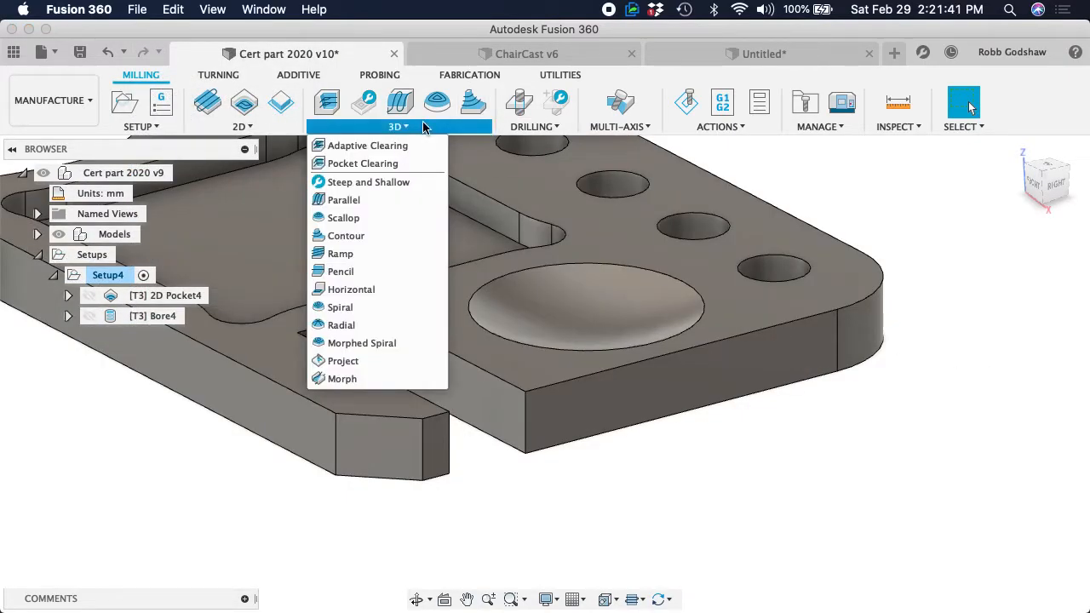
pyautogui.click(347, 311)
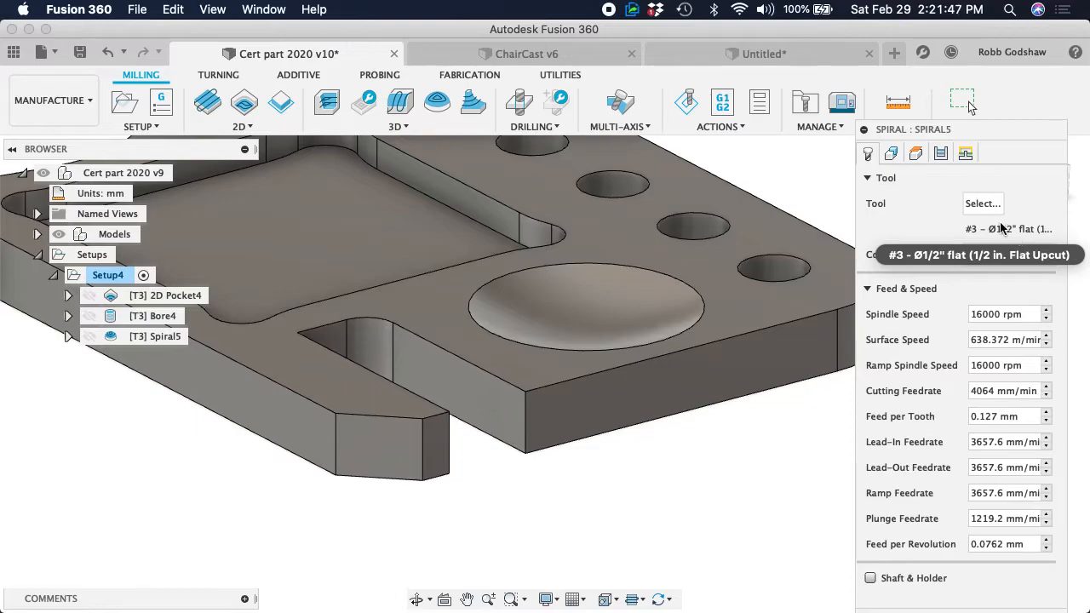
pyautogui.click(891, 155)
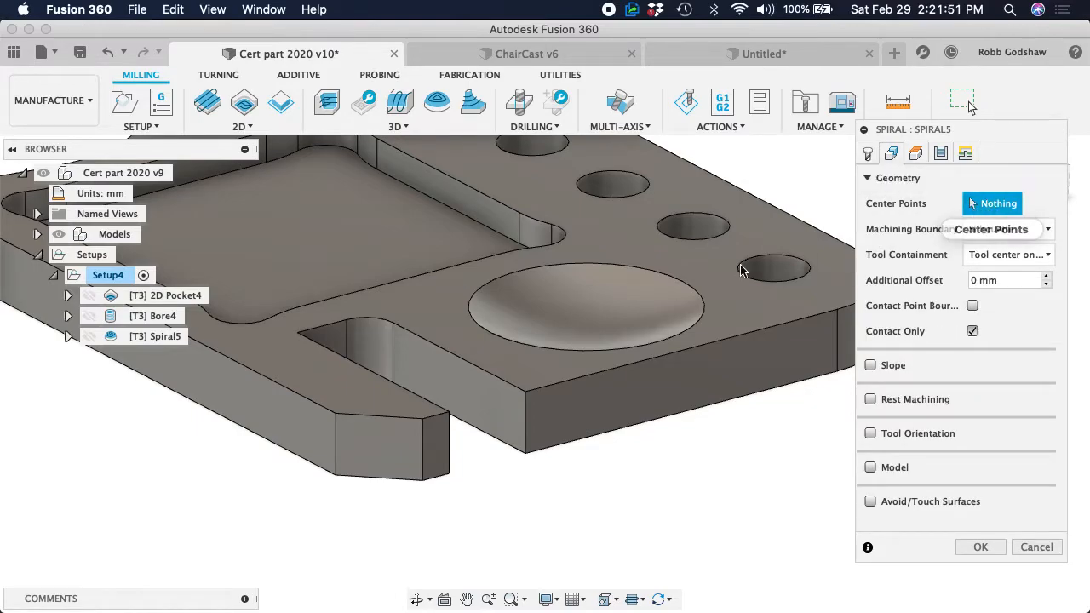
pyautogui.click(616, 273)
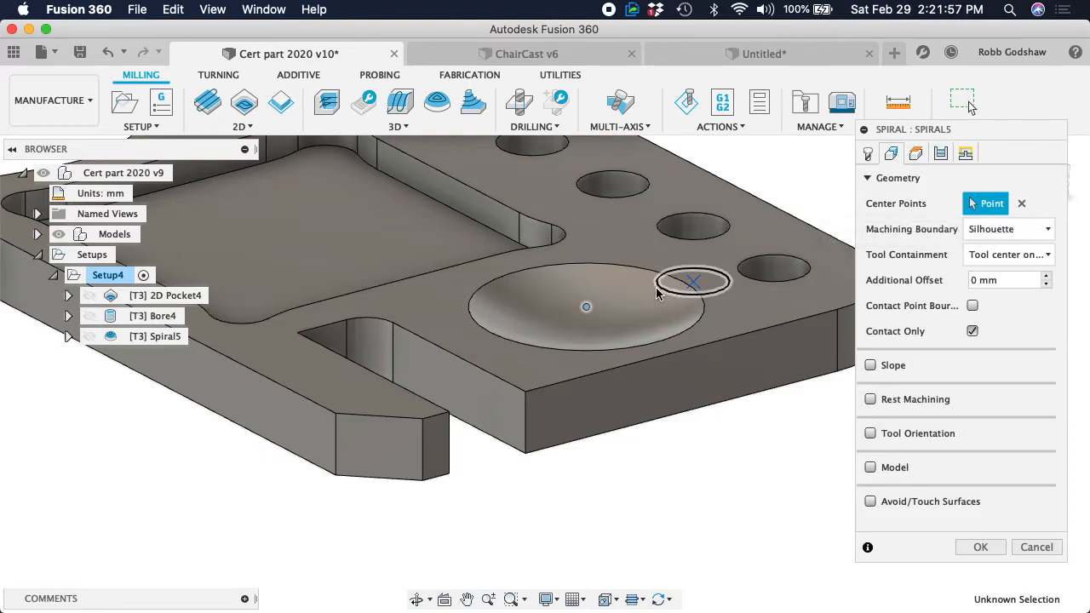
pyautogui.click(1014, 236)
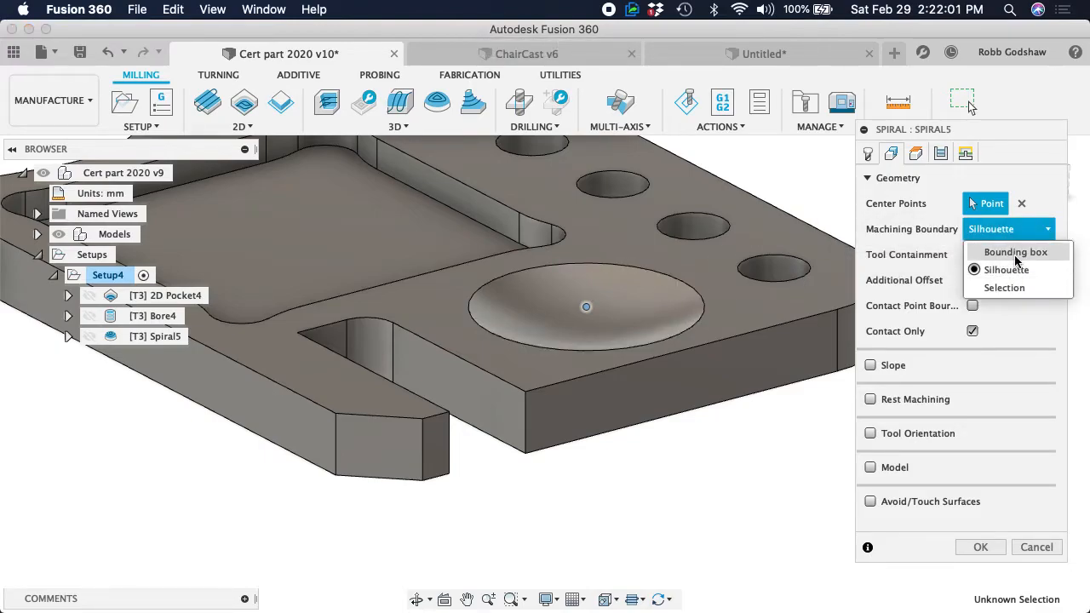
pyautogui.click(1010, 289)
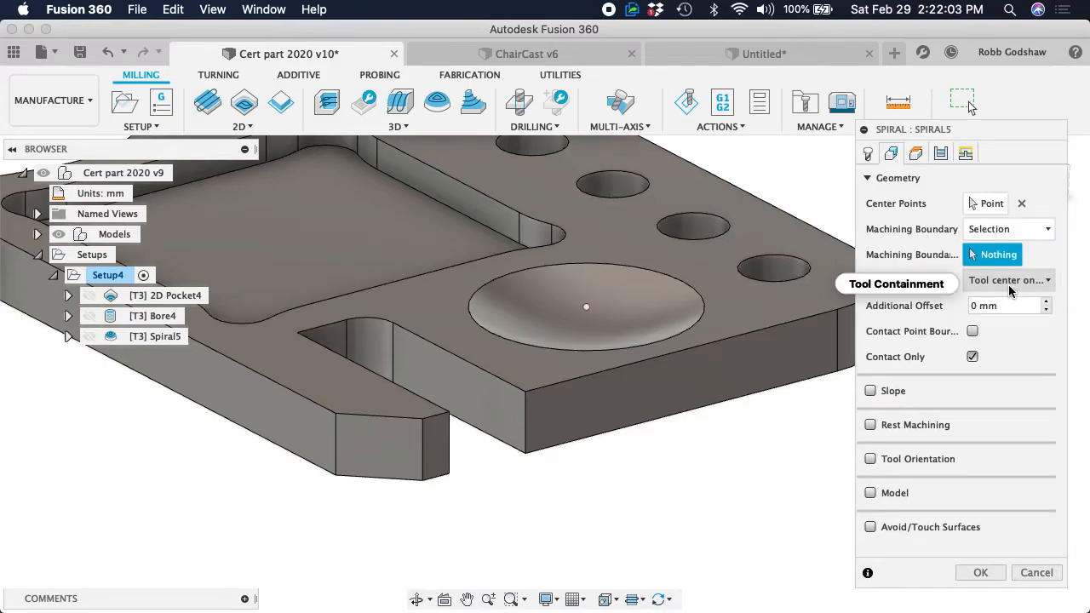
pyautogui.click(678, 286)
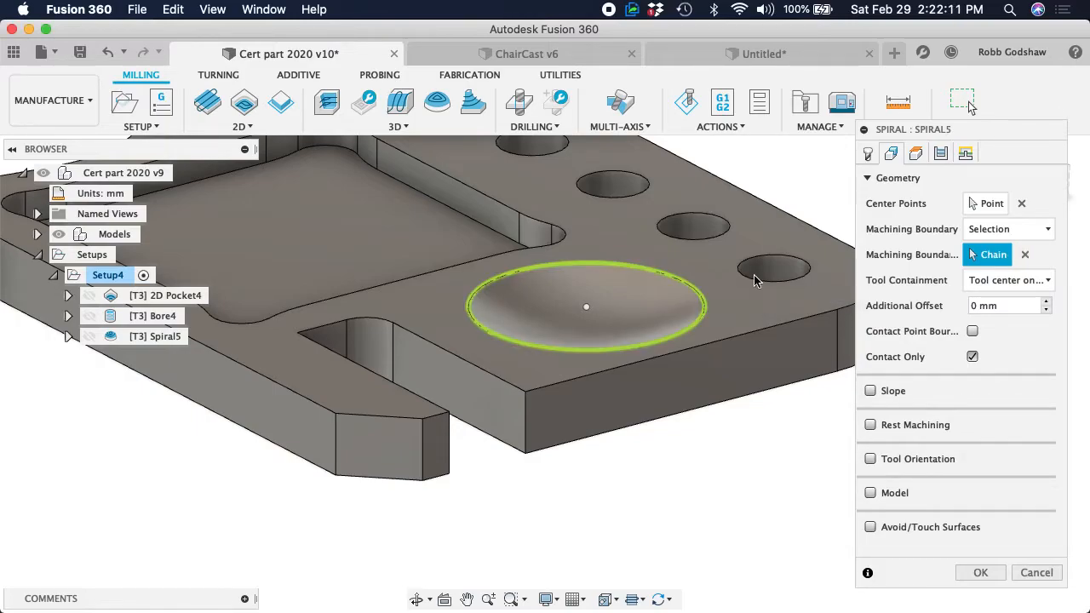
pyautogui.click(1035, 292)
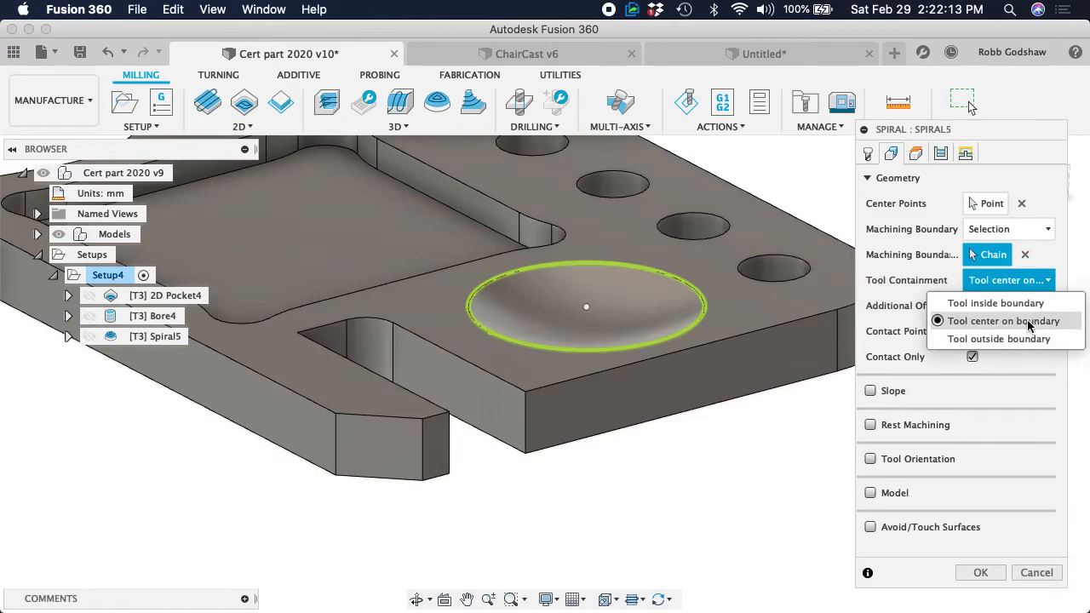
pyautogui.click(1034, 304)
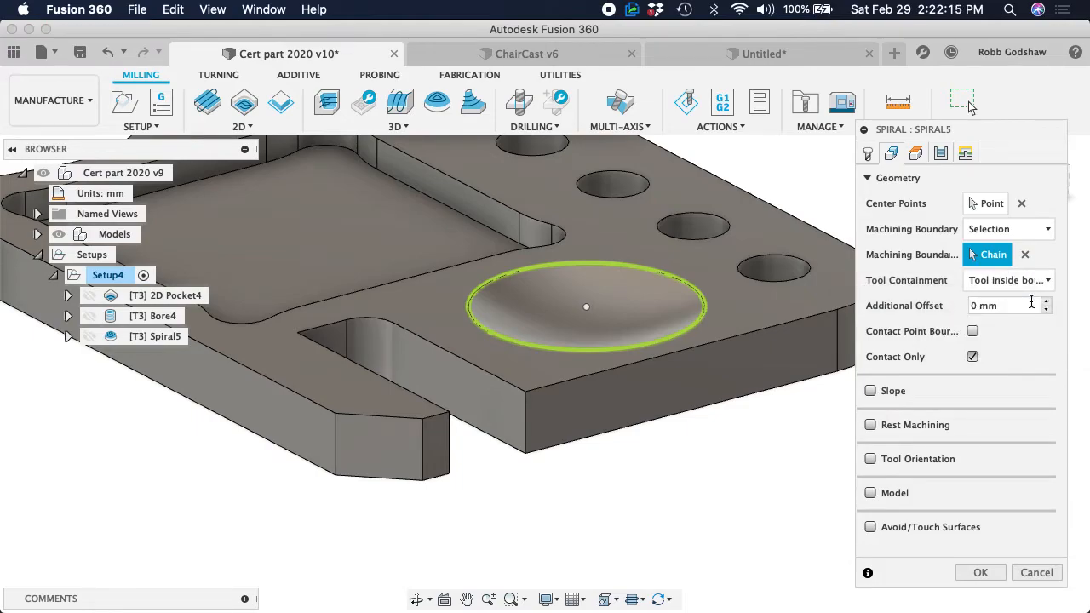
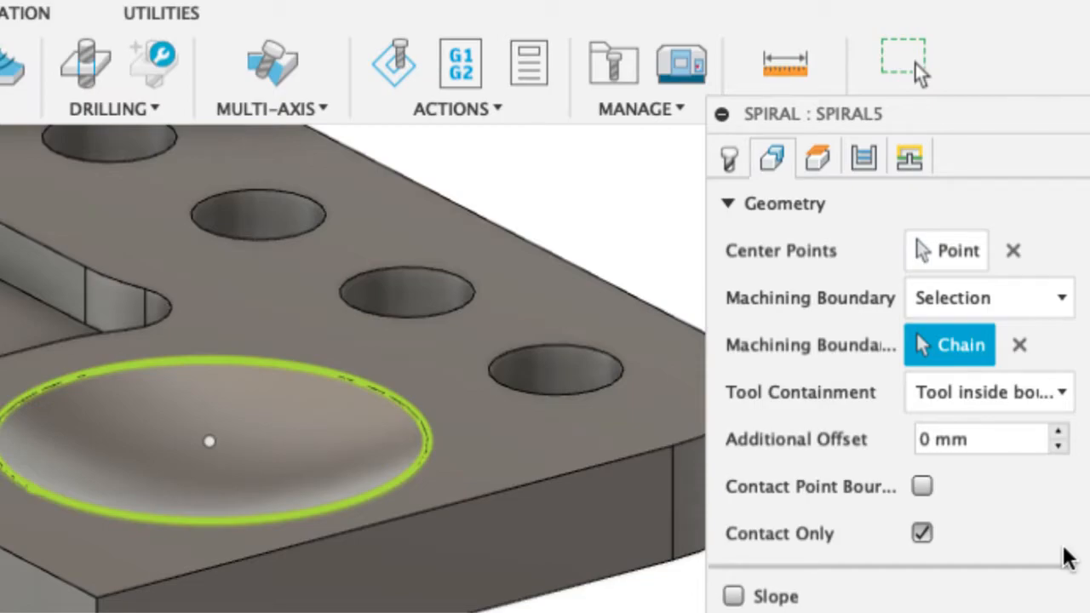
# Generate the Spiral, edit its passes to a 1 mm stepover running Outside -> in, and regenerate the toolpath
pyautogui.press('Return')
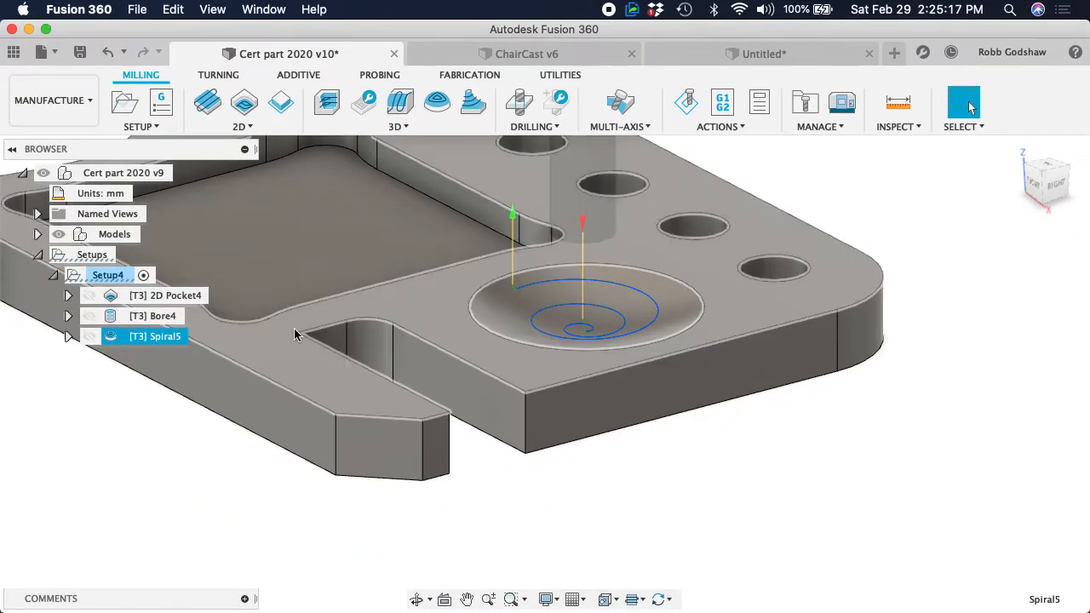
pyautogui.rightClick(136, 336)
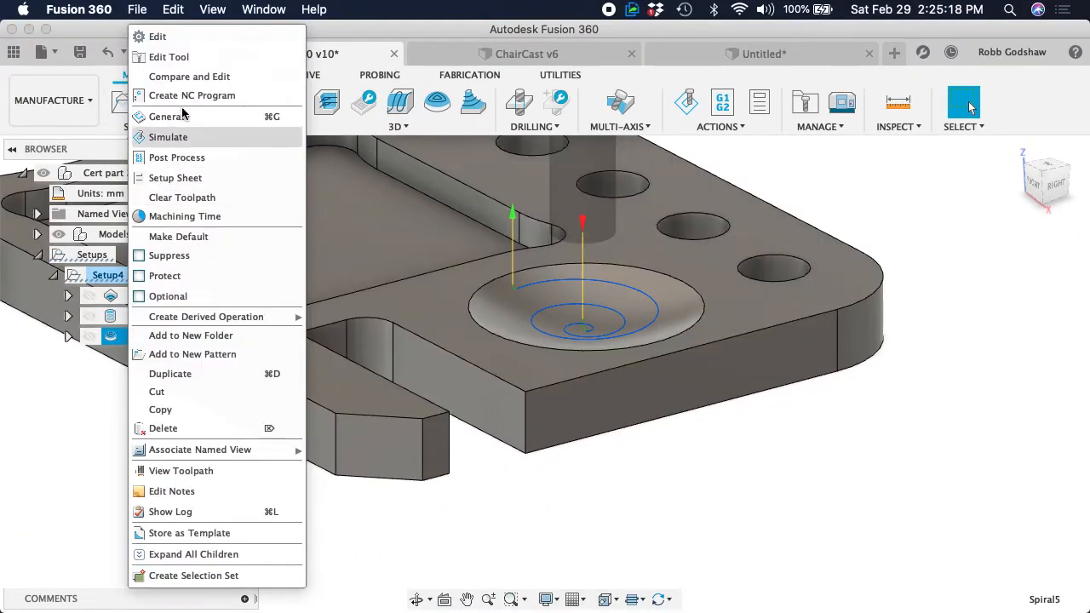
pyautogui.click(185, 37)
pyautogui.click(915, 154)
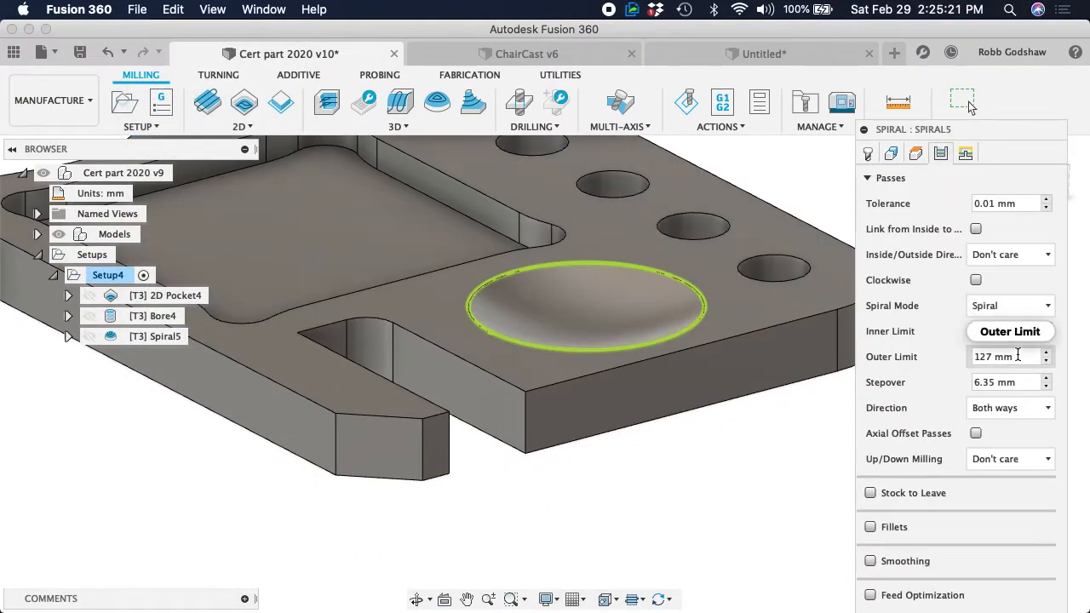
pyautogui.doubleClick(1020, 382)
pyautogui.tripleClick(1021, 381)
pyautogui.write('1')
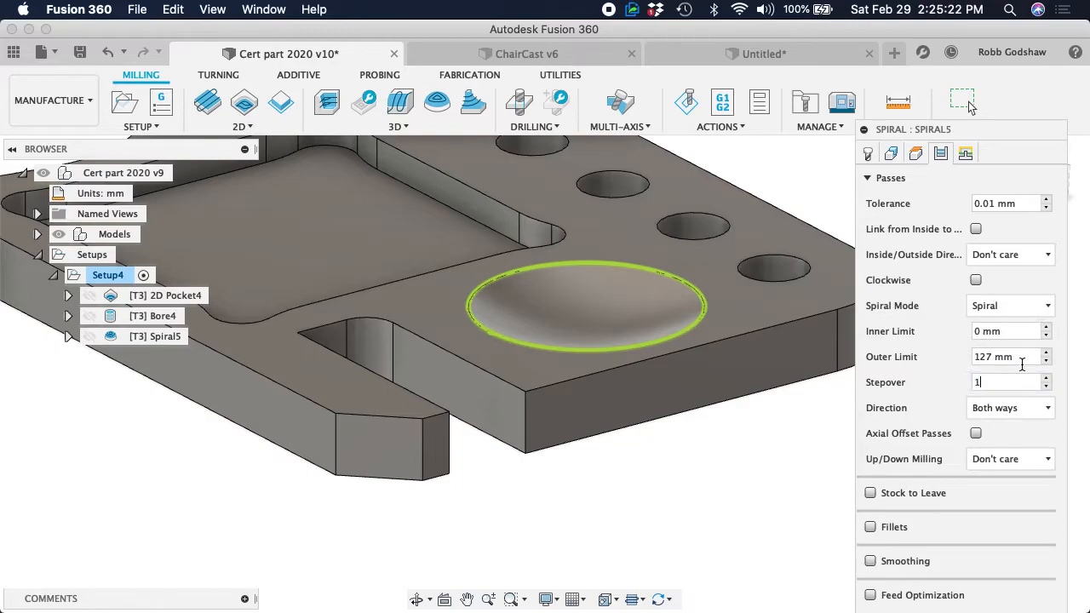
pyautogui.click(993, 255)
pyautogui.click(1018, 295)
pyautogui.click(891, 153)
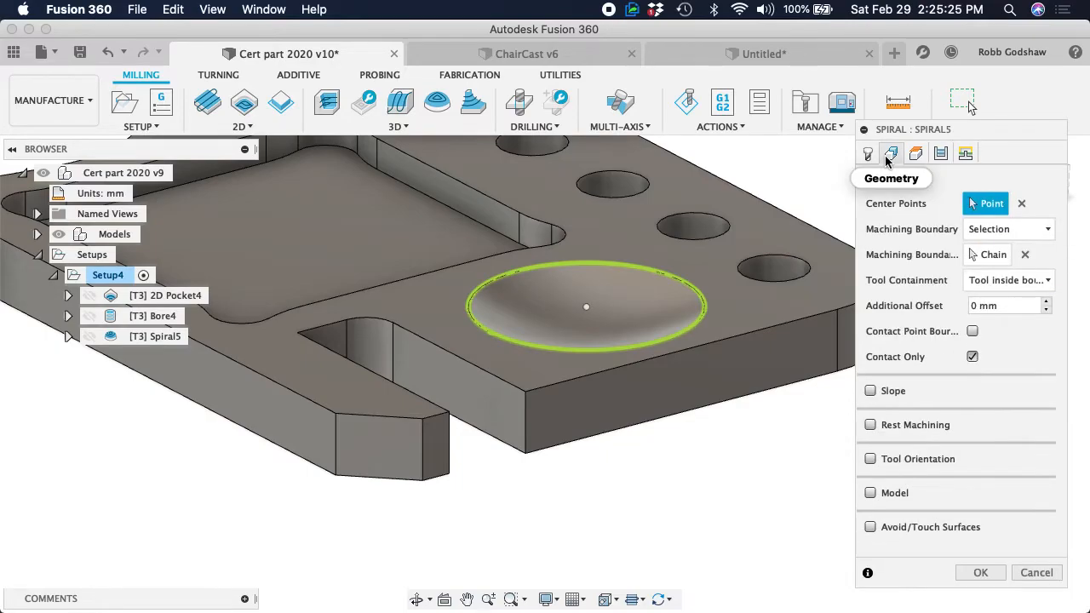
pyautogui.click(981, 573)
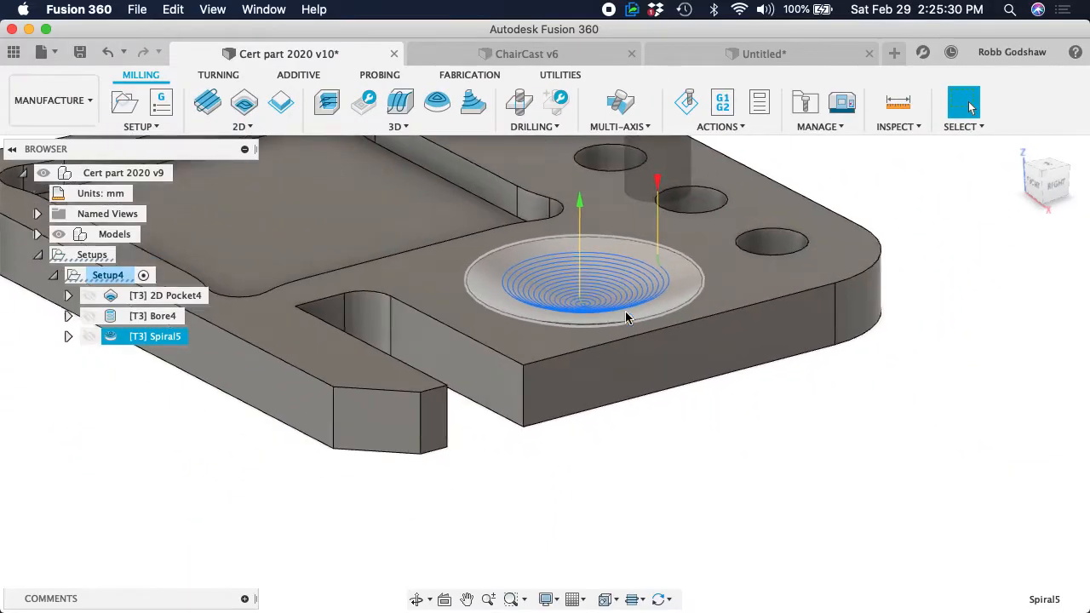
# Create a section analysis from the part's front side face, with the cutting plane moved back through the middle of the dish
pyautogui.keyDown('shift'); pyautogui.scroll(-5, 625, 316); pyautogui.keyUp('shift')
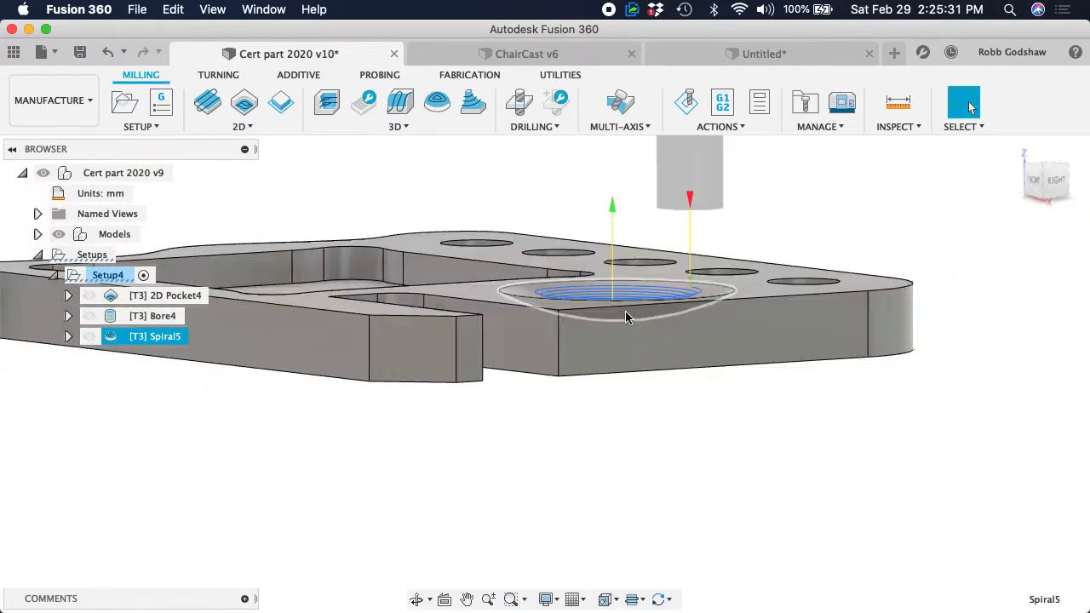
pyautogui.keyDown('shift'); pyautogui.scroll(5, 625, 317); pyautogui.keyUp('shift')
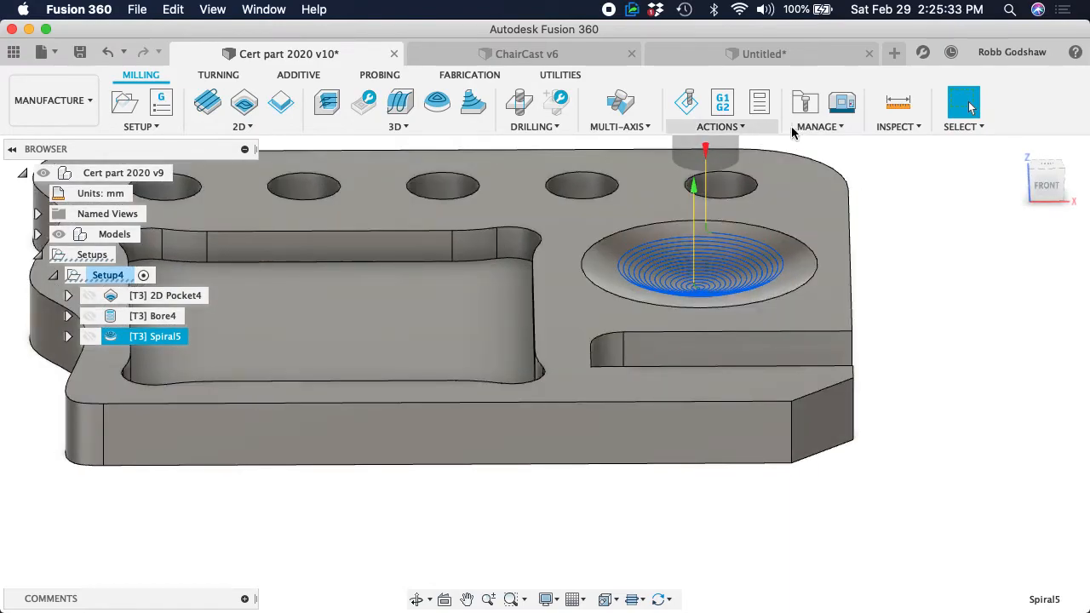
pyautogui.click(890, 127)
pyautogui.click(920, 200)
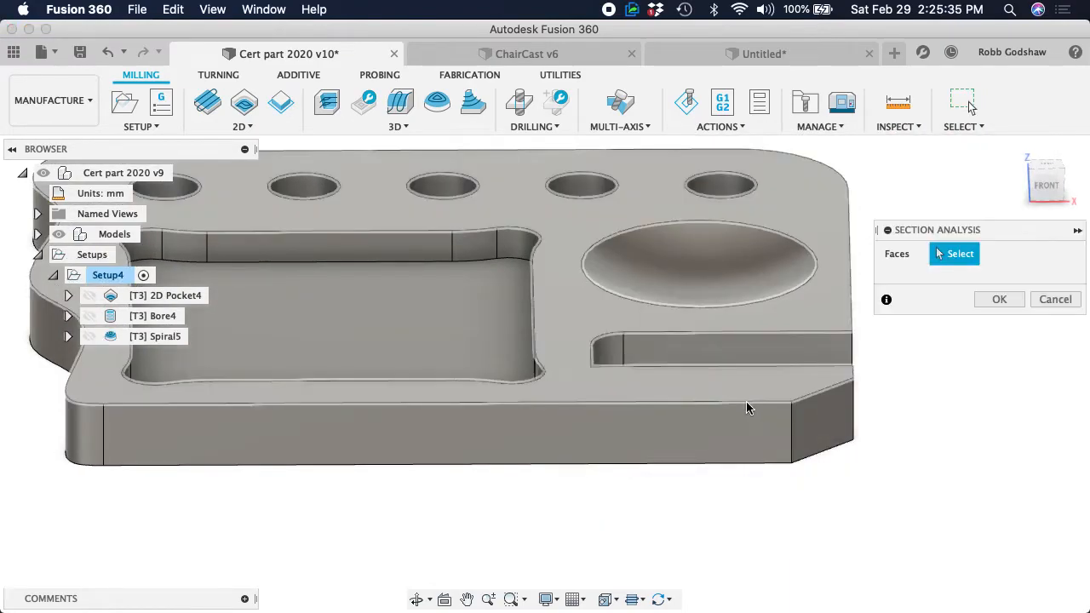
pyautogui.click(728, 460)
pyautogui.moveTo(727, 464)
pyautogui.mouseDown()
pyautogui.moveTo(723, 280)
pyautogui.moveTo(724, 328)
pyautogui.mouseUp()
pyautogui.click(998, 426)
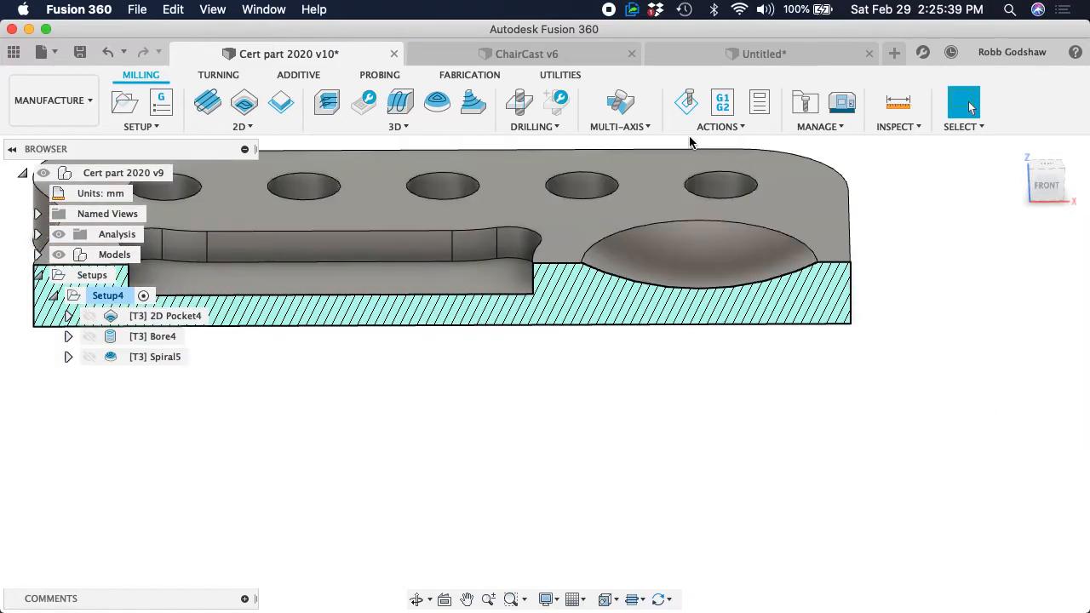
# Simulate Setup4 with the stock hidden and inspect the tool up close against the sectioned dish
pyautogui.click(688, 103)
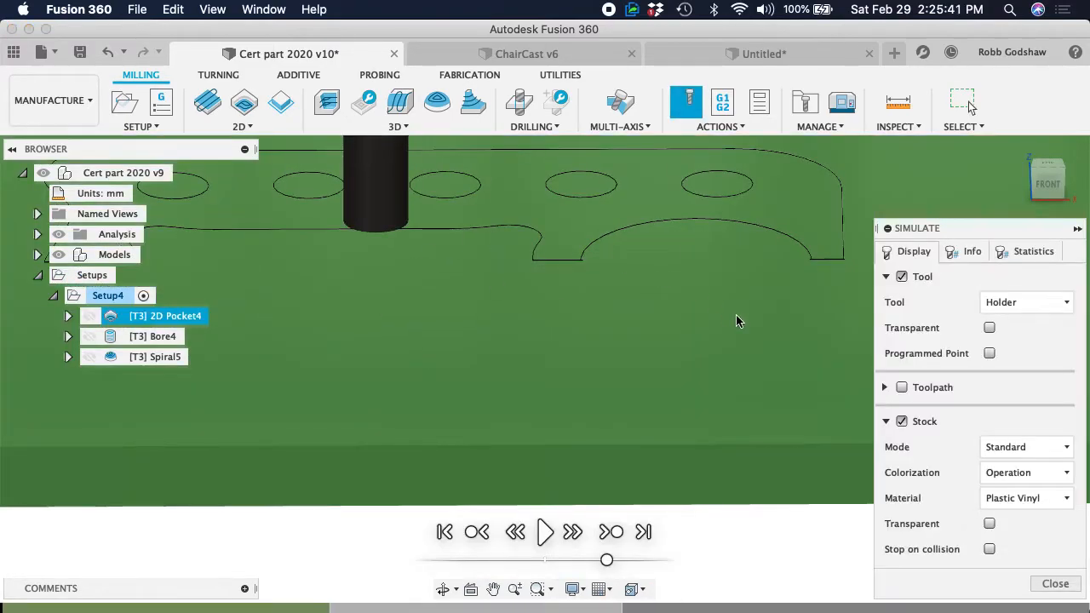
pyautogui.click(924, 422)
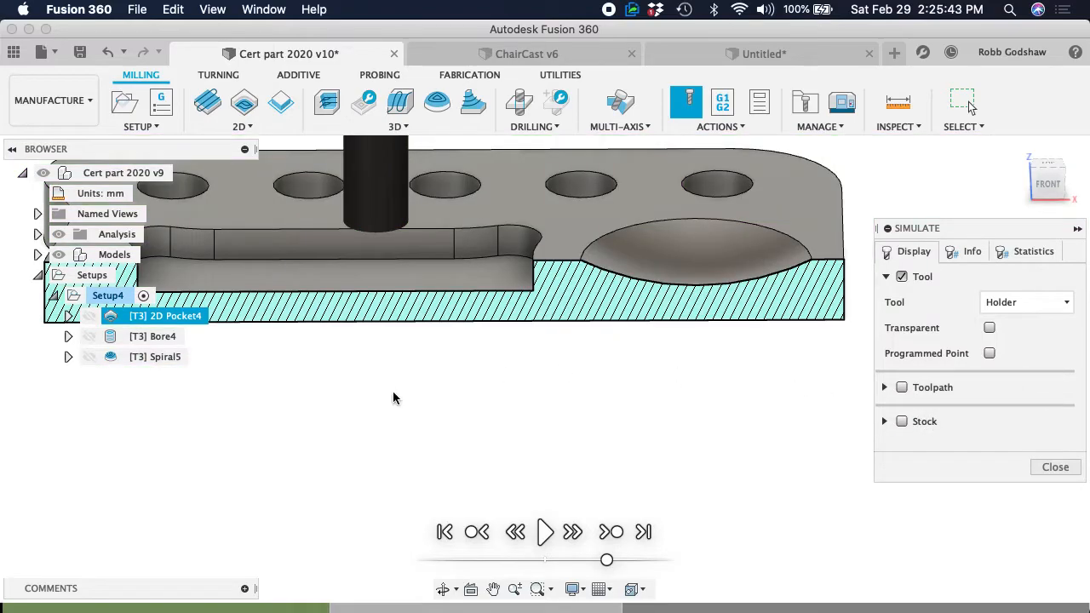
pyautogui.click(545, 532)
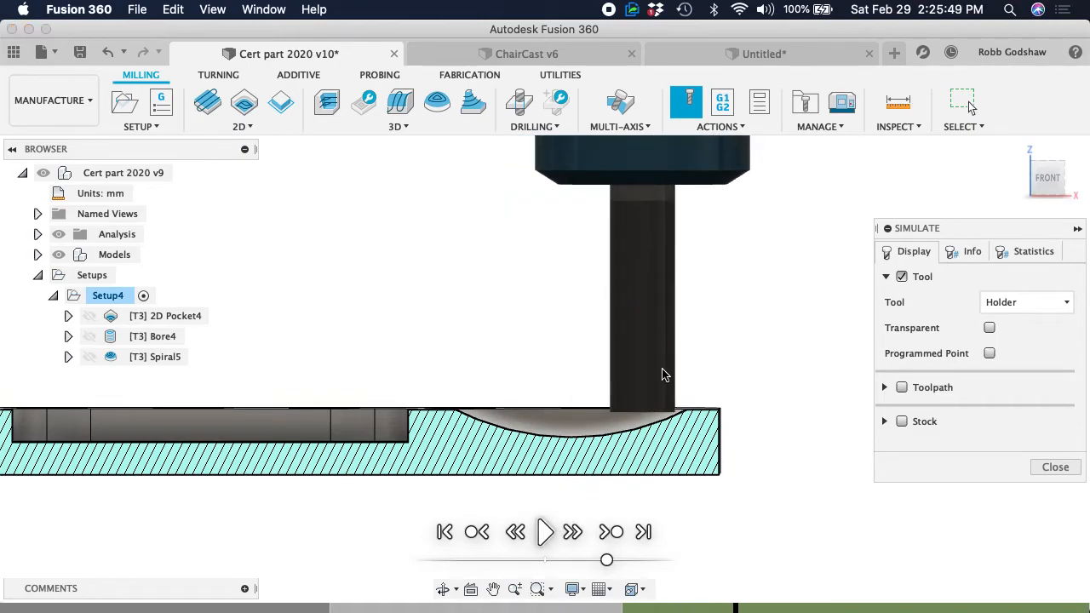
pyautogui.scroll(3, 664, 375)
pyautogui.scroll(5, 667, 457)
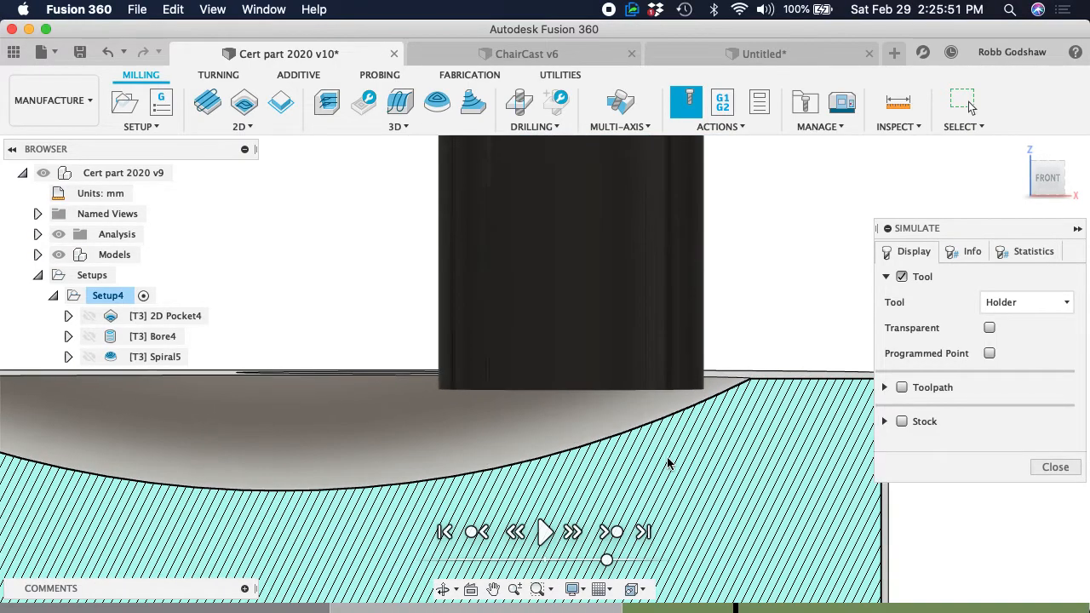
pyautogui.hscroll(3, 667, 459)
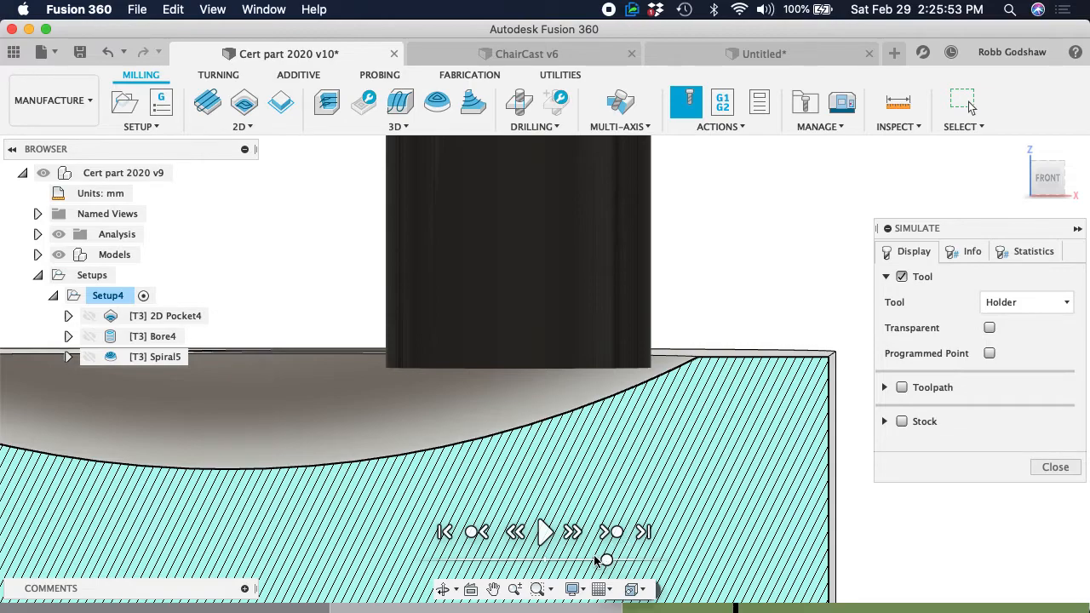
# Rewind the simulation and replay it through the Spiral, examining how the flat tool follows the dish's curved surface
pyautogui.click(514, 535)
pyautogui.click(513, 535)
pyautogui.click(514, 534)
pyautogui.click(513, 535)
pyautogui.click(483, 535)
pyautogui.click(541, 533)
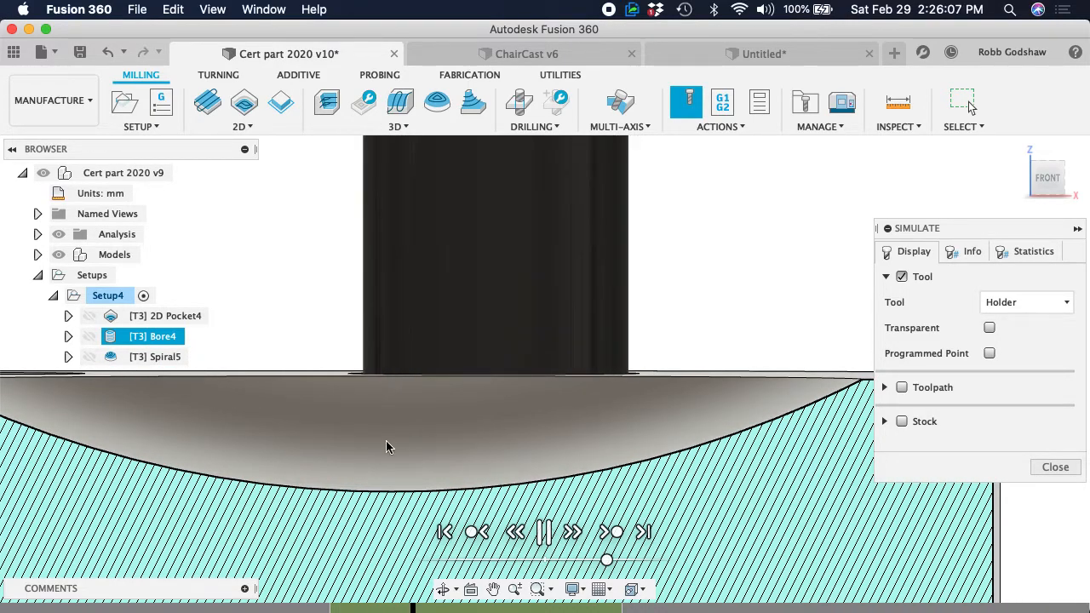
pyautogui.click(541, 533)
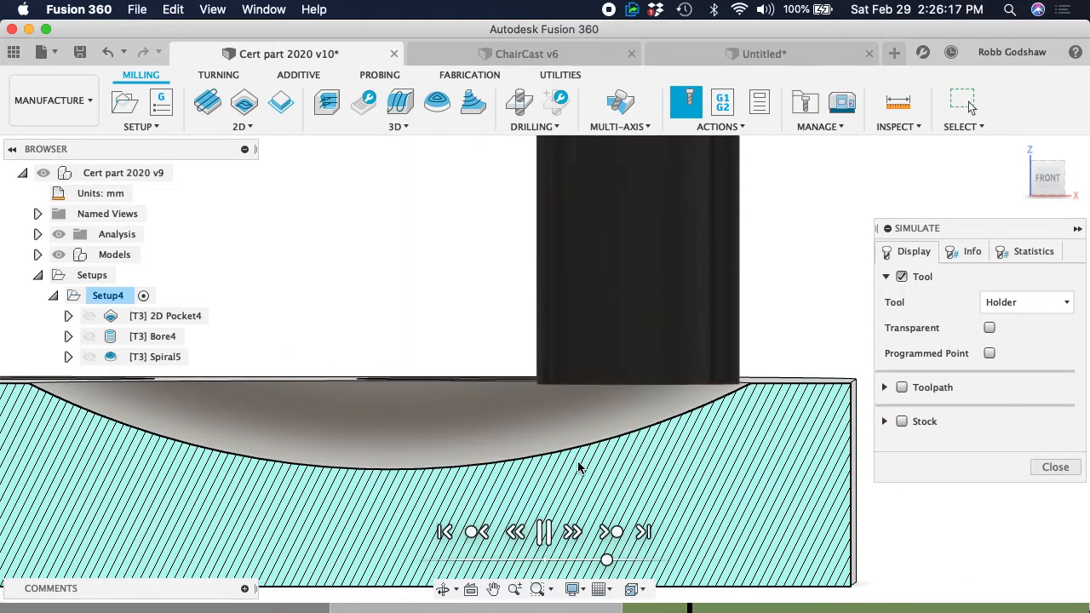
pyautogui.click(545, 533)
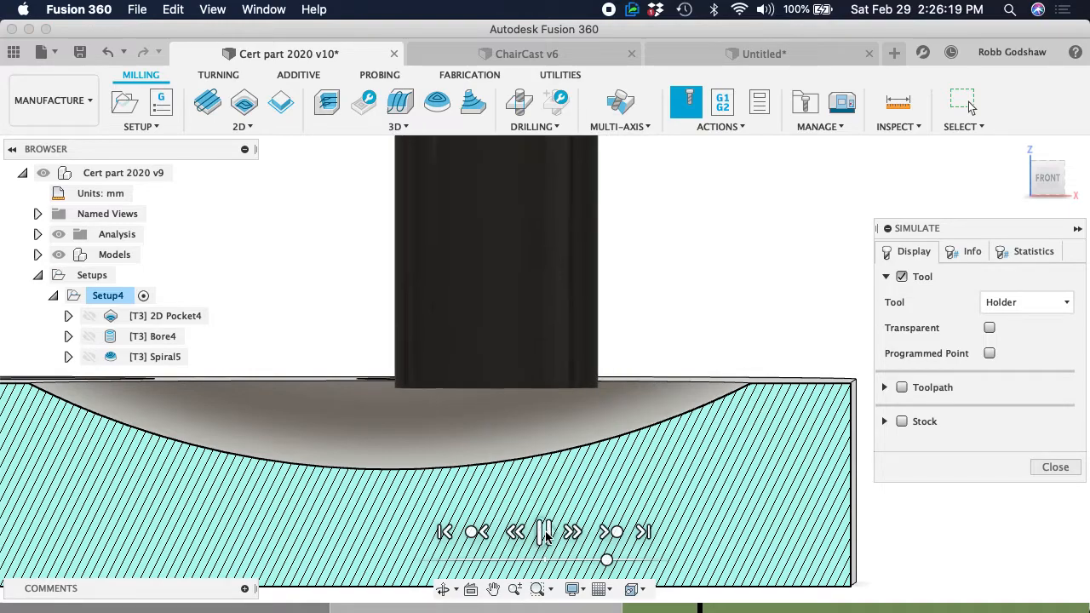
pyautogui.keyDown('shift'); pyautogui.scroll(10, 588, 418); pyautogui.keyUp('shift')
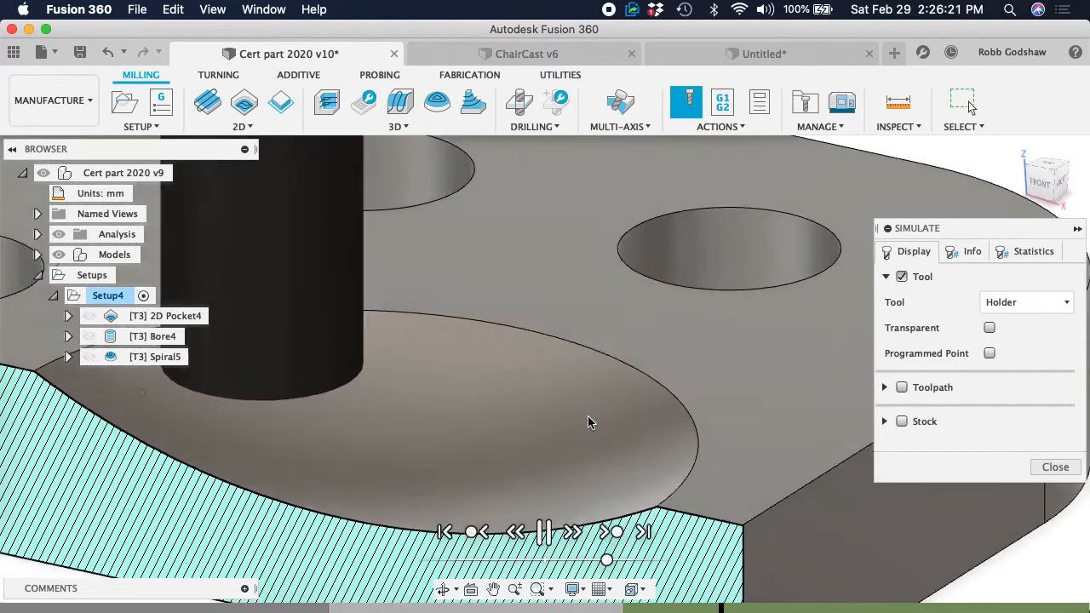
pyautogui.keyDown('shift'); pyautogui.scroll(-4, 589, 417); pyautogui.keyUp('shift')
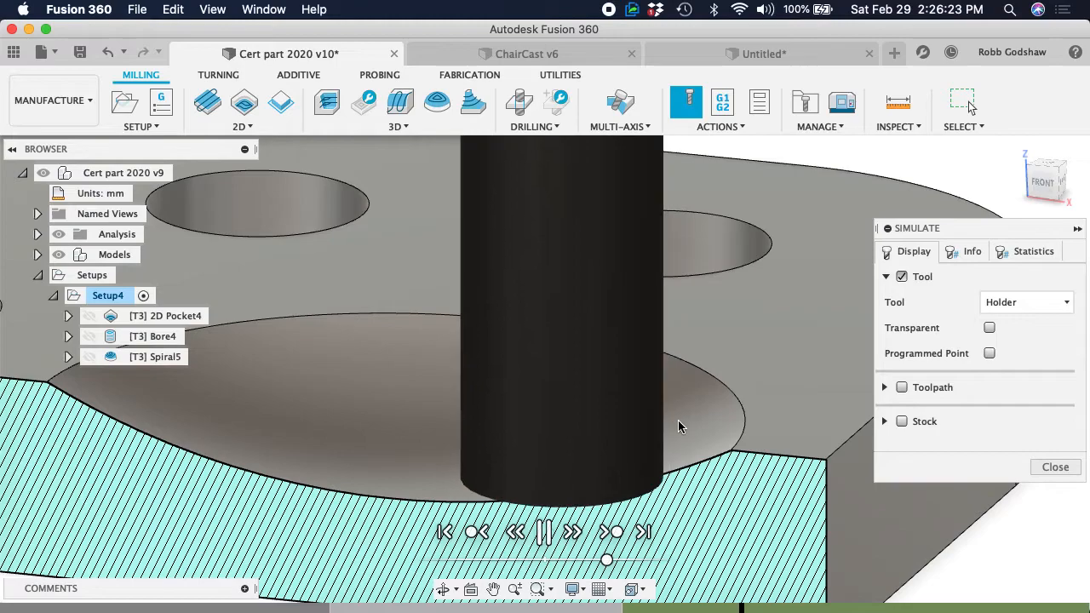
pyautogui.hscroll(-5, 565, 432)
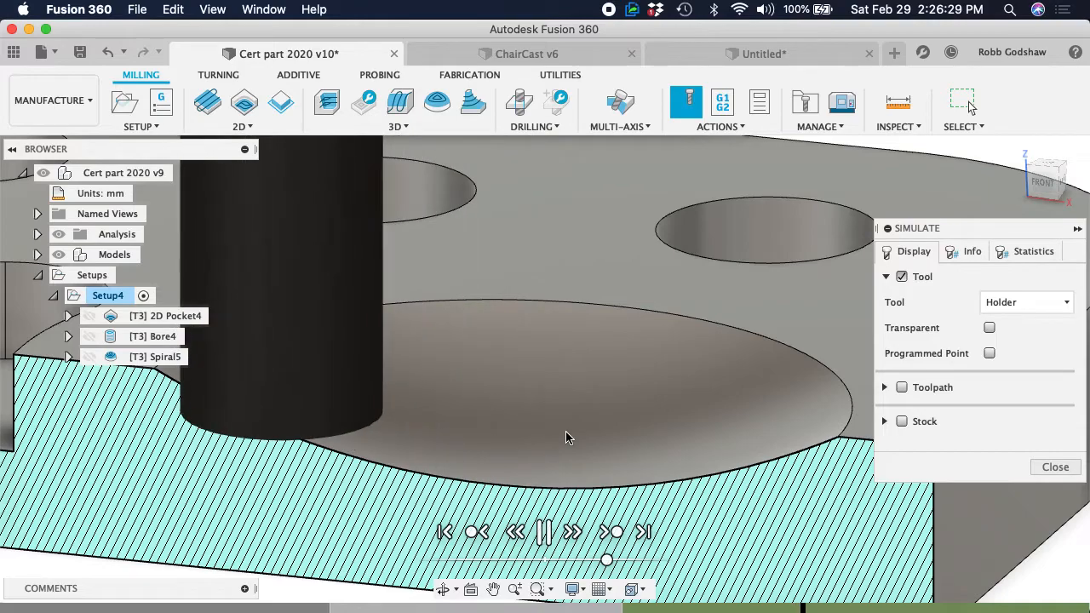
# Show the toolpath and the stock in the simulation to watch the dish being cut, and close the simulation
pyautogui.click(902, 387)
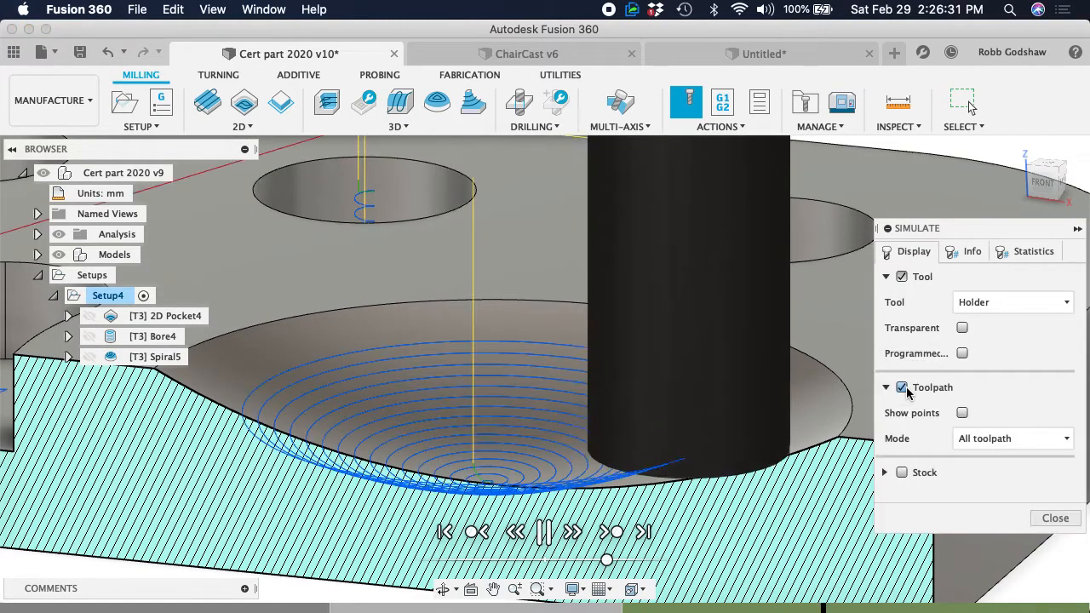
pyautogui.click(902, 472)
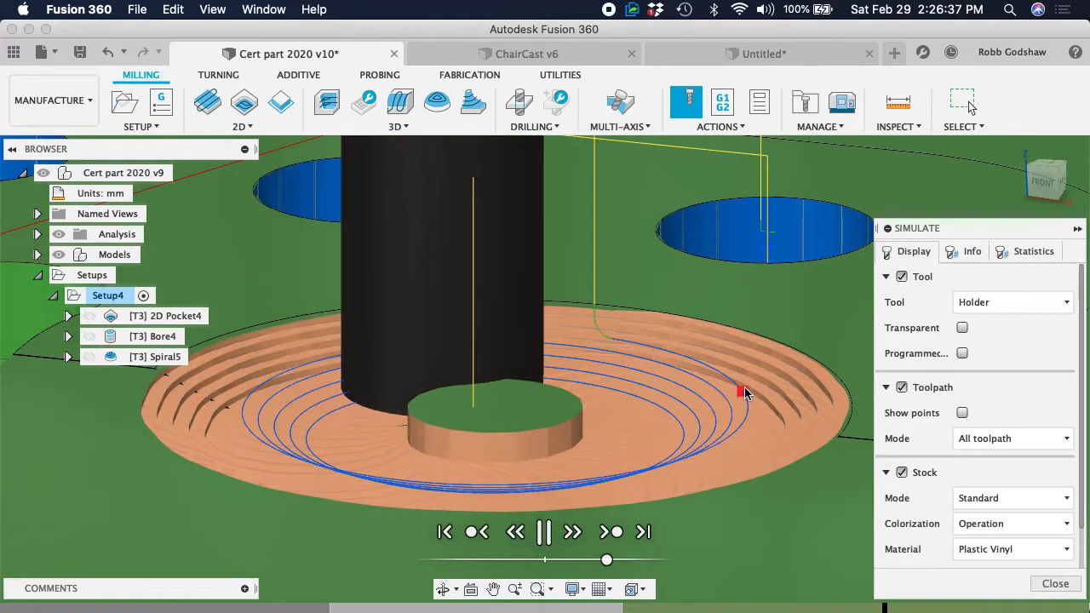
pyautogui.click(1055, 583)
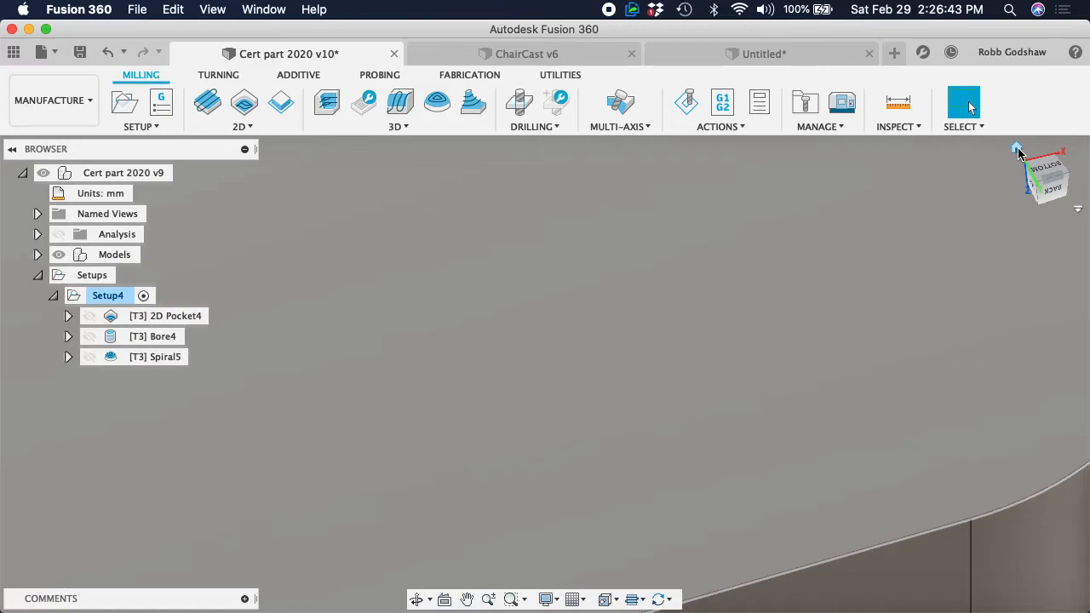
# Review the 2D Pocket, Bore and Spiral toolpaths one after another on the whole part
pyautogui.click(1018, 149)
pyautogui.keyDown('shift'); pyautogui.moveTo(775, 265); pyautogui.dragTo(769, 267, button='middle'); pyautogui.keyUp('shift')
pyautogui.click(185, 315)
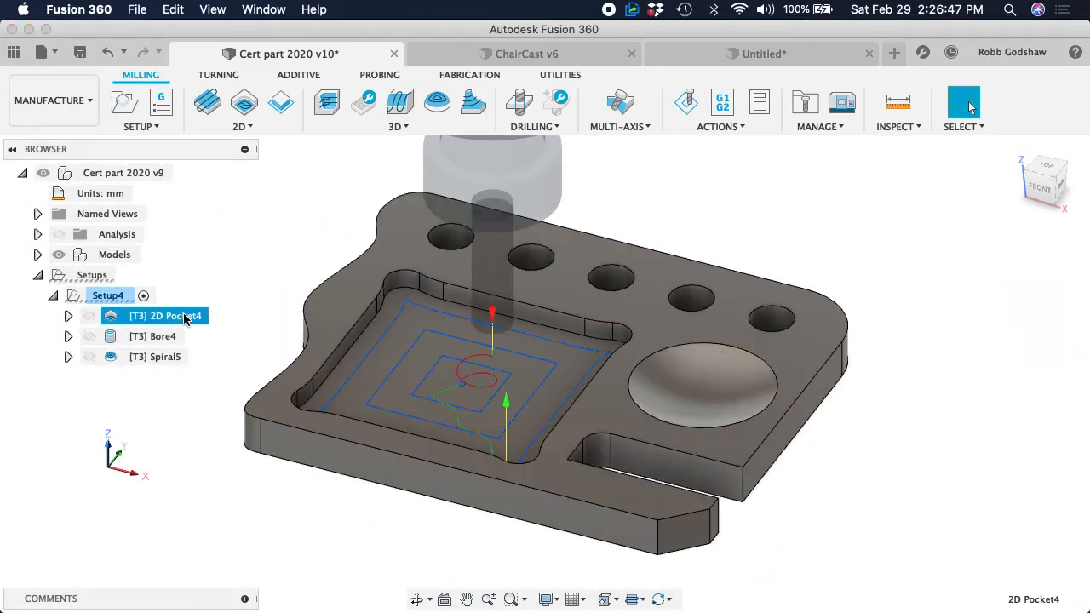
pyautogui.click(176, 336)
pyautogui.click(166, 358)
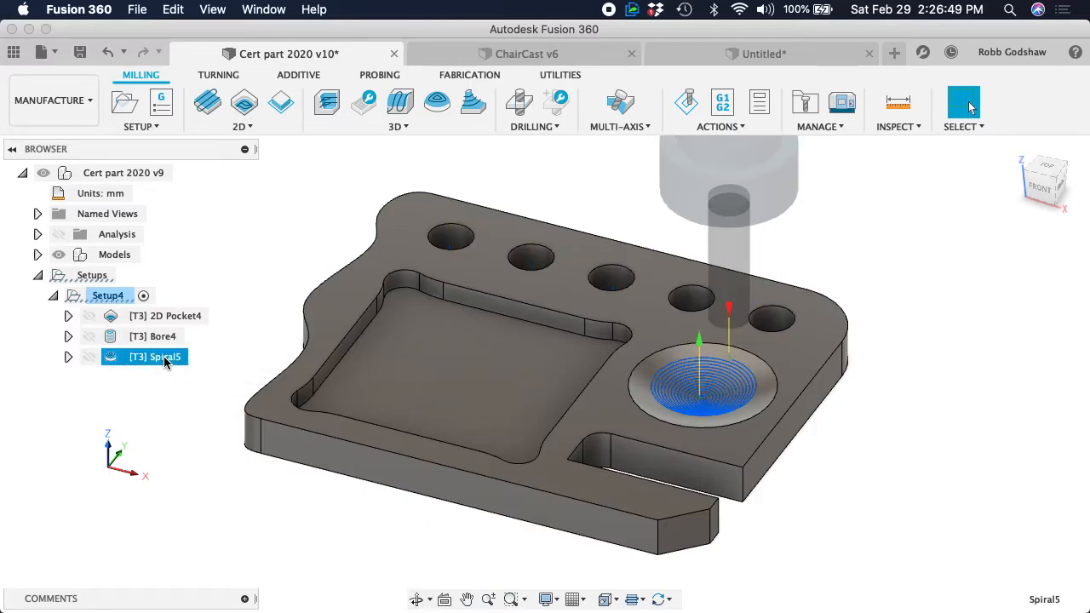
# Start a 2D Contour operation and select the bottom edge of the part's outer outline, including the open slot, as the contour
pyautogui.keyDown('shift'); pyautogui.moveTo(633, 348); pyautogui.dragTo(629, 347, button='middle'); pyautogui.keyUp('shift')
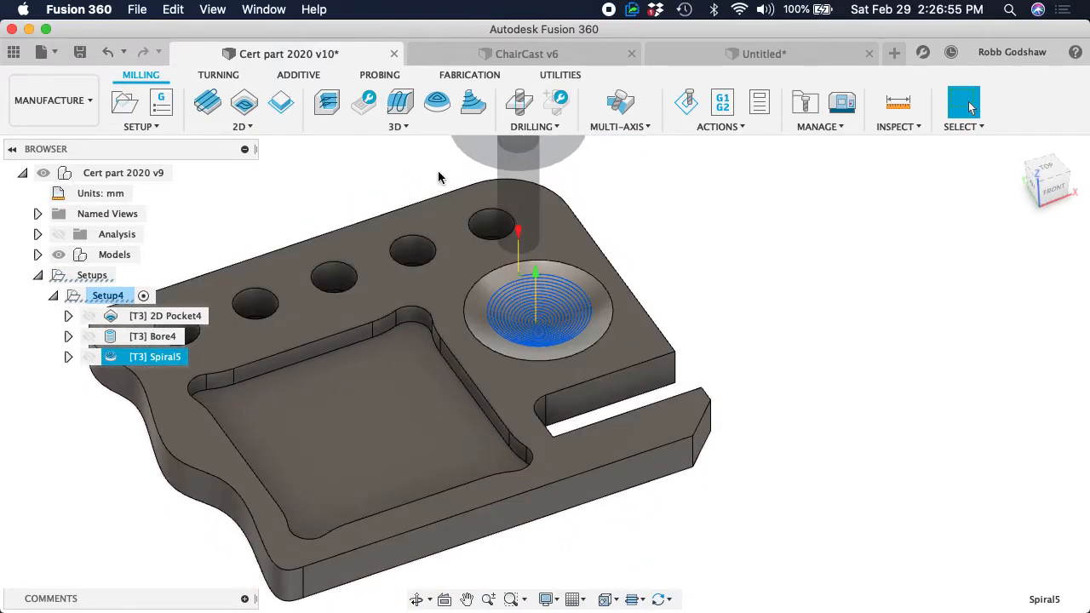
pyautogui.click(241, 126)
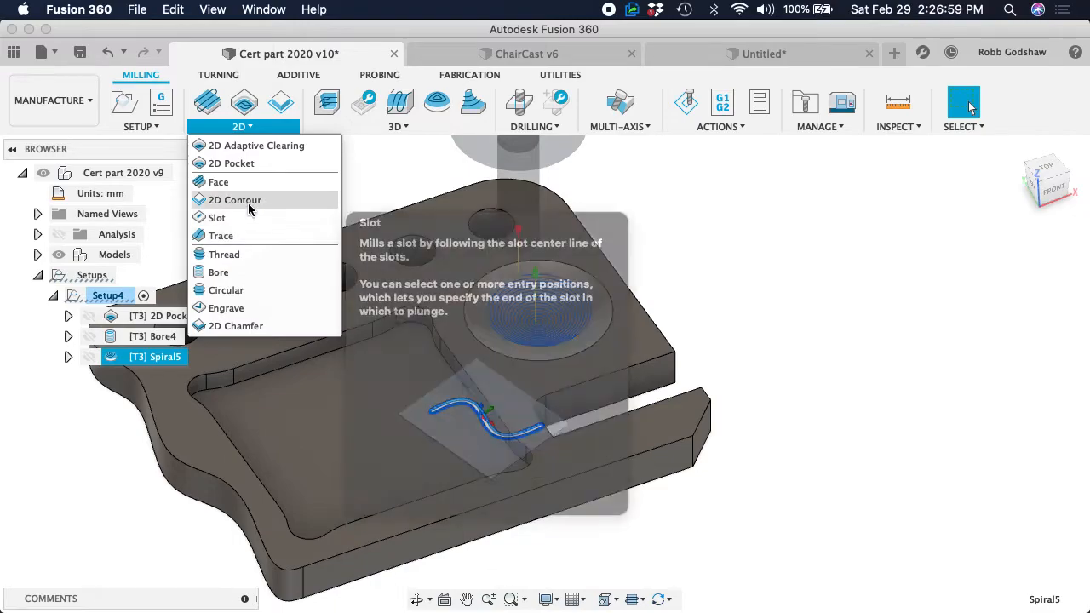
pyautogui.click(248, 201)
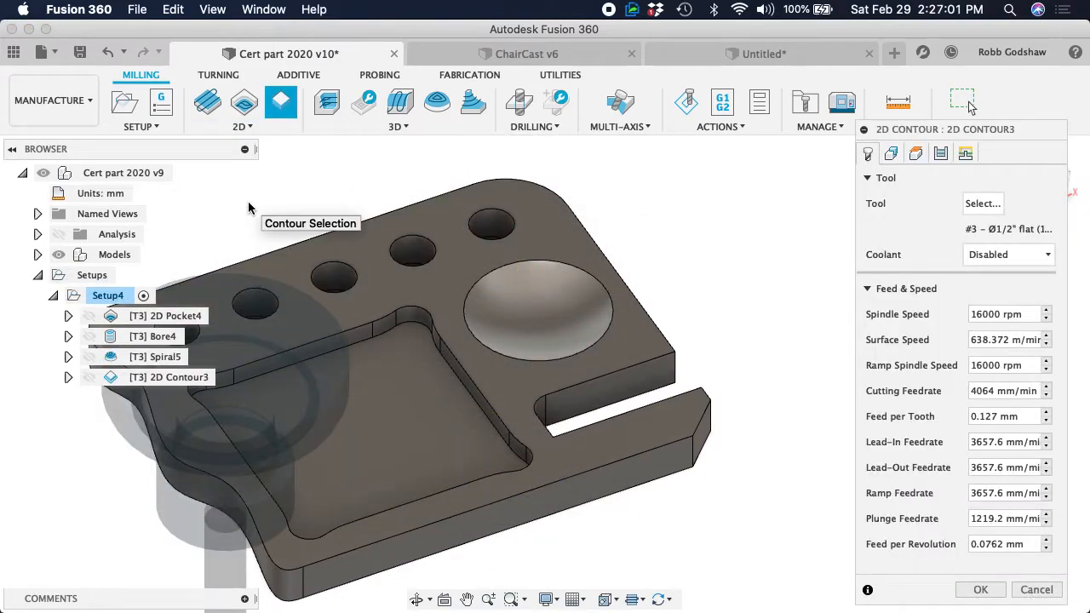
pyautogui.moveTo(500, 332); pyautogui.dragTo(642, 275, button='middle')
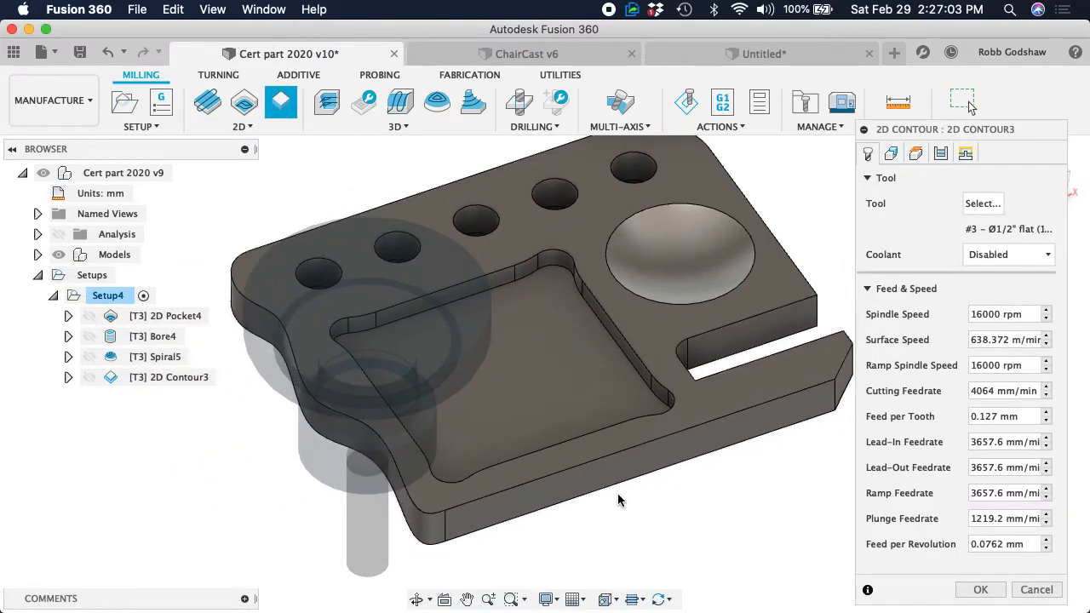
pyautogui.keyDown('shift'); pyautogui.scroll(-10, 612, 486); pyautogui.keyUp('shift')
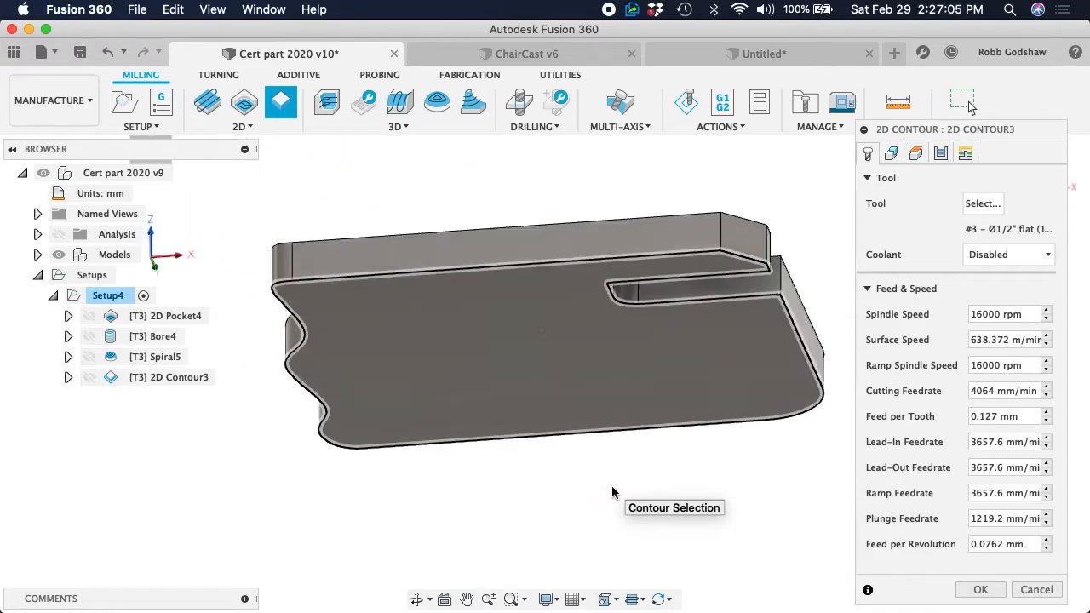
pyautogui.keyDown('shift'); pyautogui.hscroll(6, 612, 487); pyautogui.keyUp('shift')
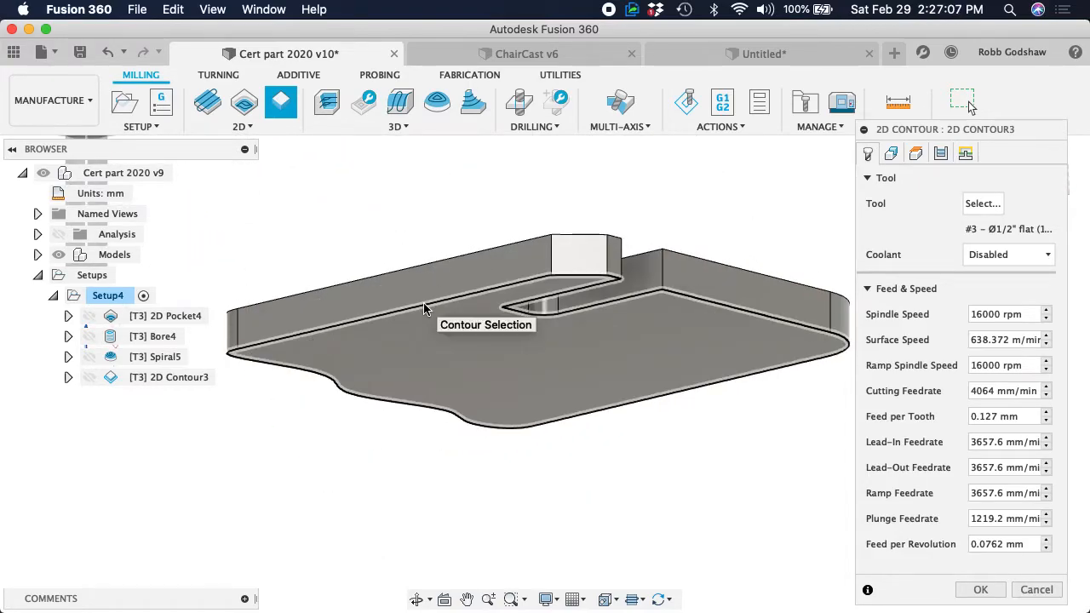
pyautogui.keyDown('shift'); pyautogui.scroll(10, 404, 252); pyautogui.keyUp('shift')
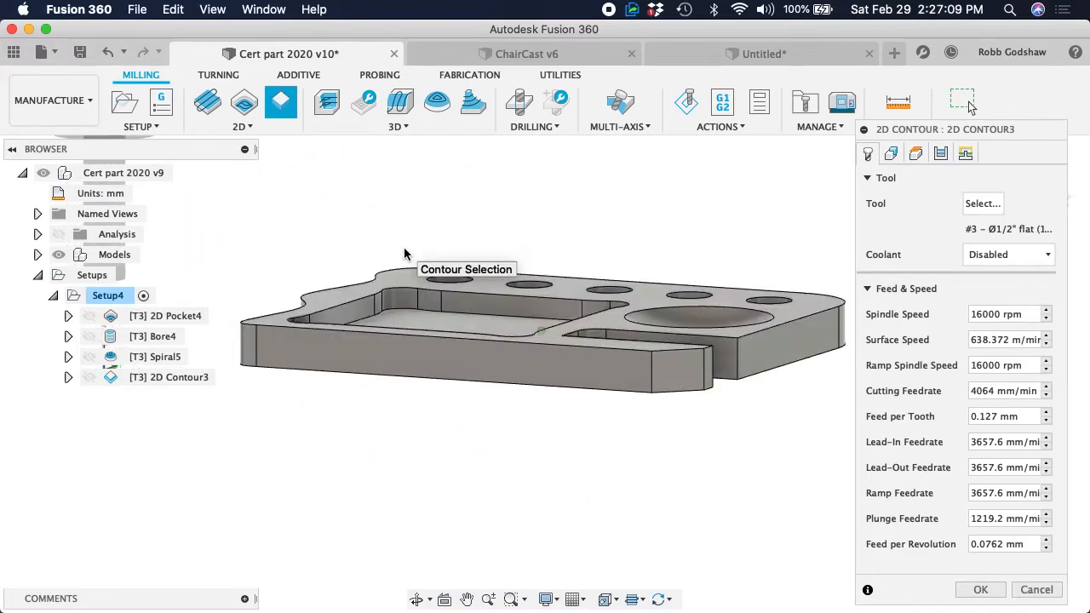
pyautogui.keyDown('shift'); pyautogui.scroll(5, 403, 251); pyautogui.keyUp('shift')
pyautogui.click(377, 385)
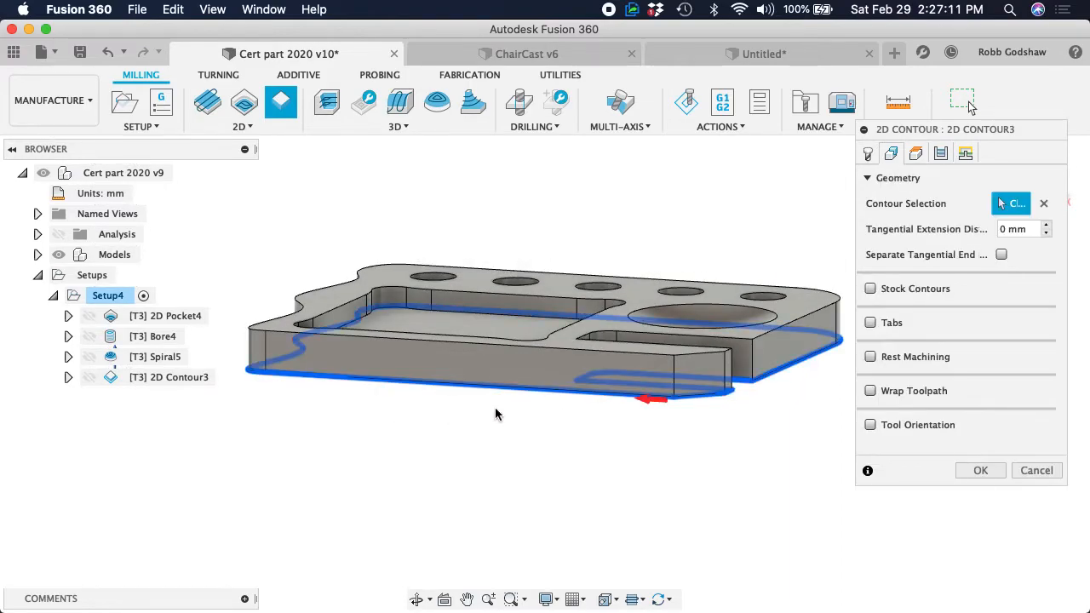
pyautogui.keyDown('shift'); pyautogui.scroll(5, 496, 413); pyautogui.keyUp('shift')
pyautogui.keyDown('shift'); pyautogui.hscroll(5, 495, 413); pyautogui.keyUp('shift')
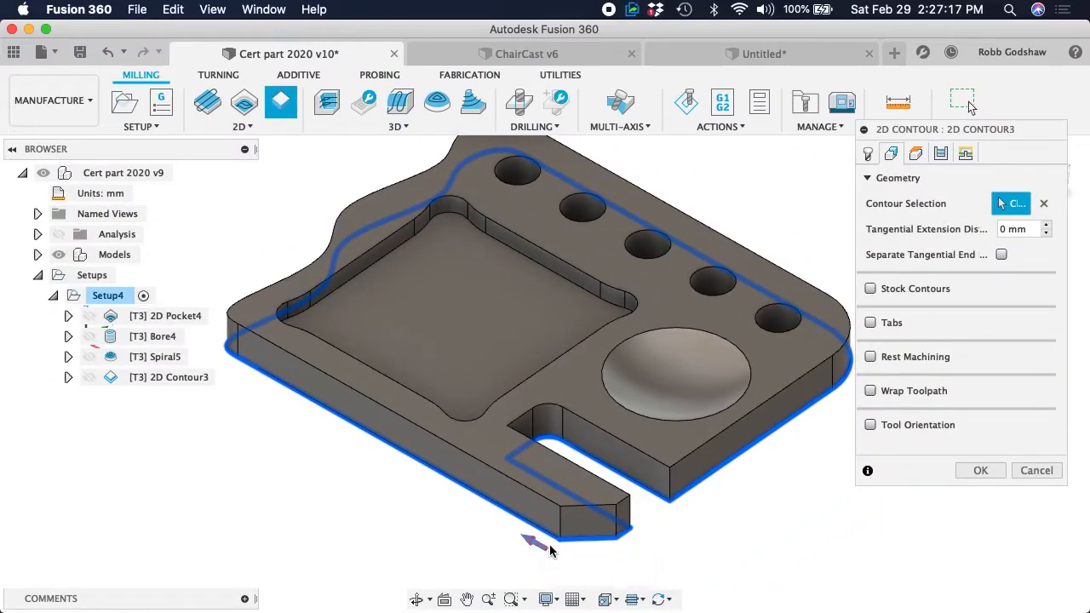
# Check that the contour's direction arrow keeps the cutter outside the part's outline, and generate the 2D Contour toolpath
pyautogui.click(537, 547)
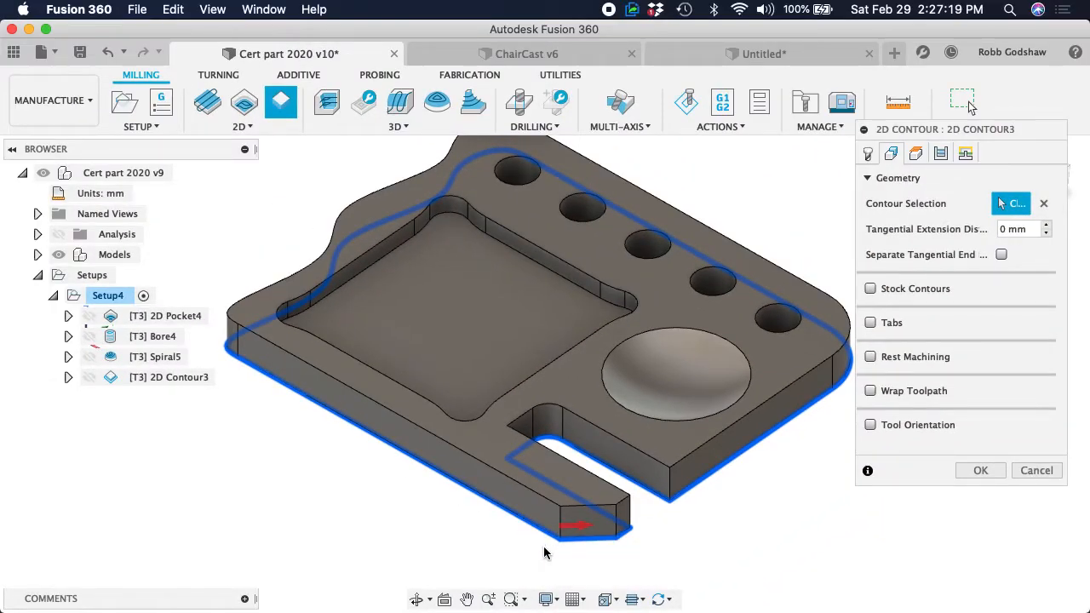
pyautogui.click(576, 528)
pyautogui.click(540, 548)
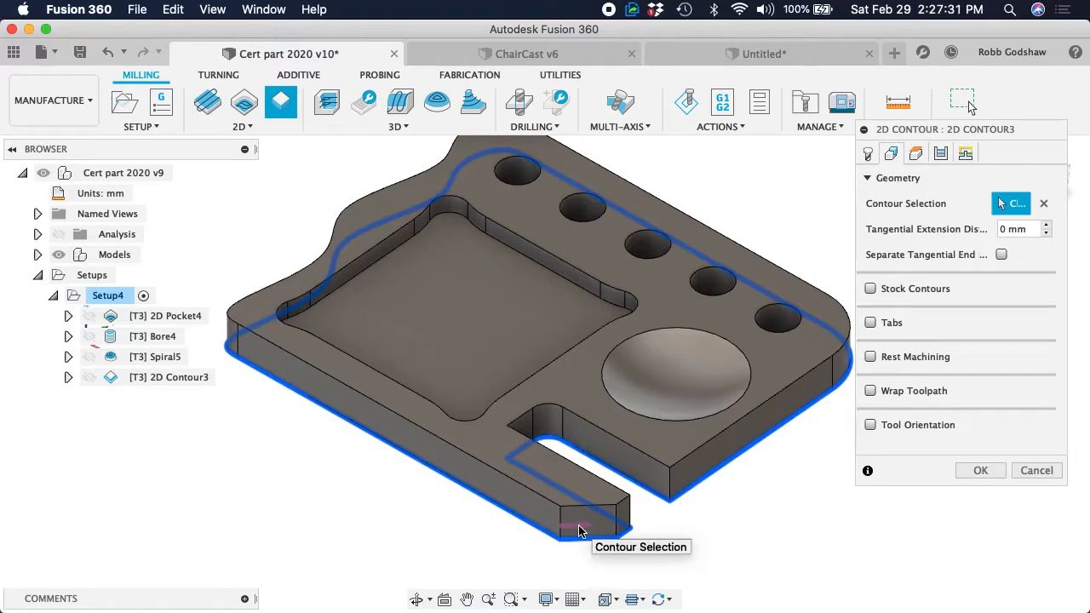
pyautogui.click(579, 531)
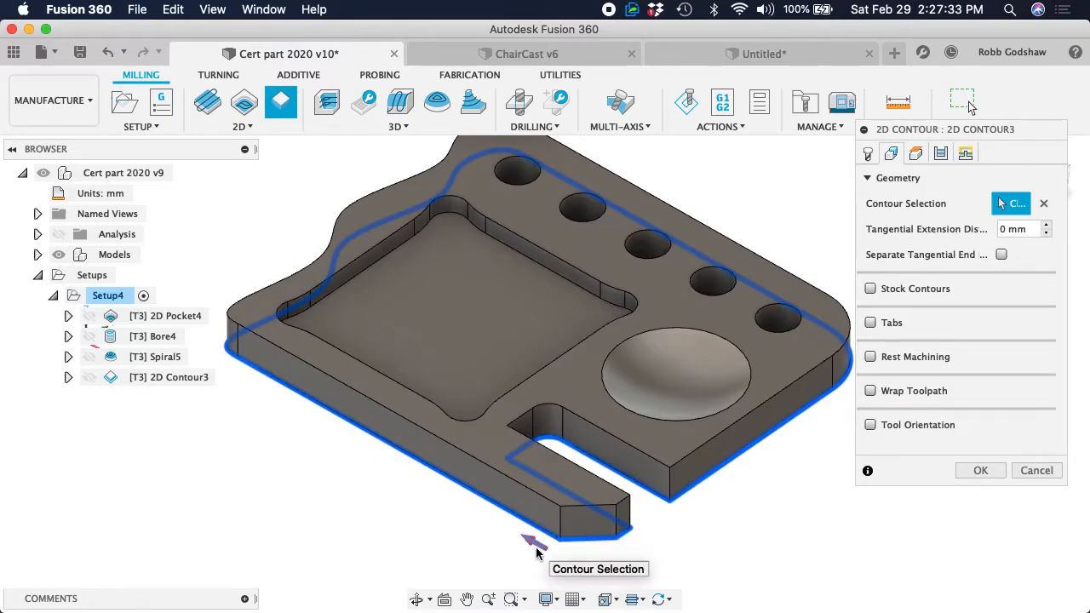
pyautogui.click(981, 470)
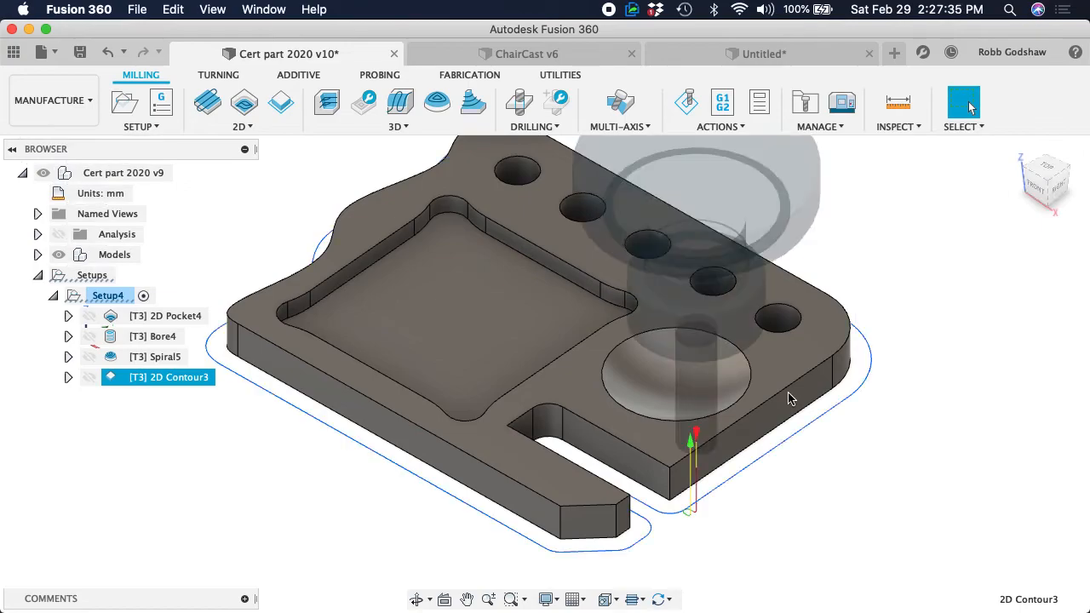
pyautogui.keyDown('shift'); pyautogui.hscroll(5, 575, 398); pyautogui.keyUp('shift')
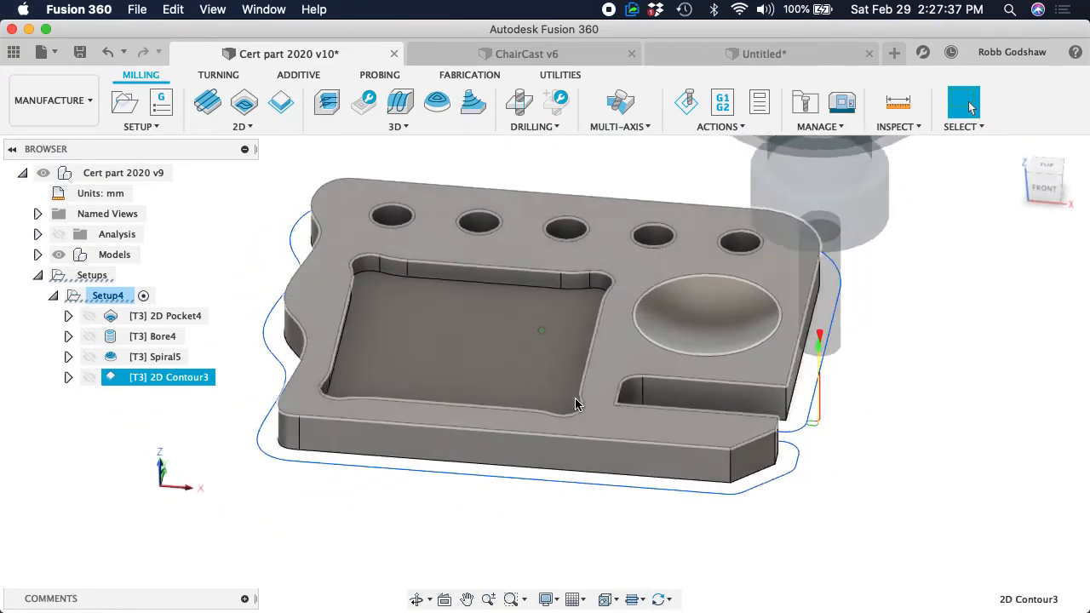
# Simulate the 2D Contour, following the tool around the slot and outer outline as it cuts the stock, and close the simulation
pyautogui.click(688, 102)
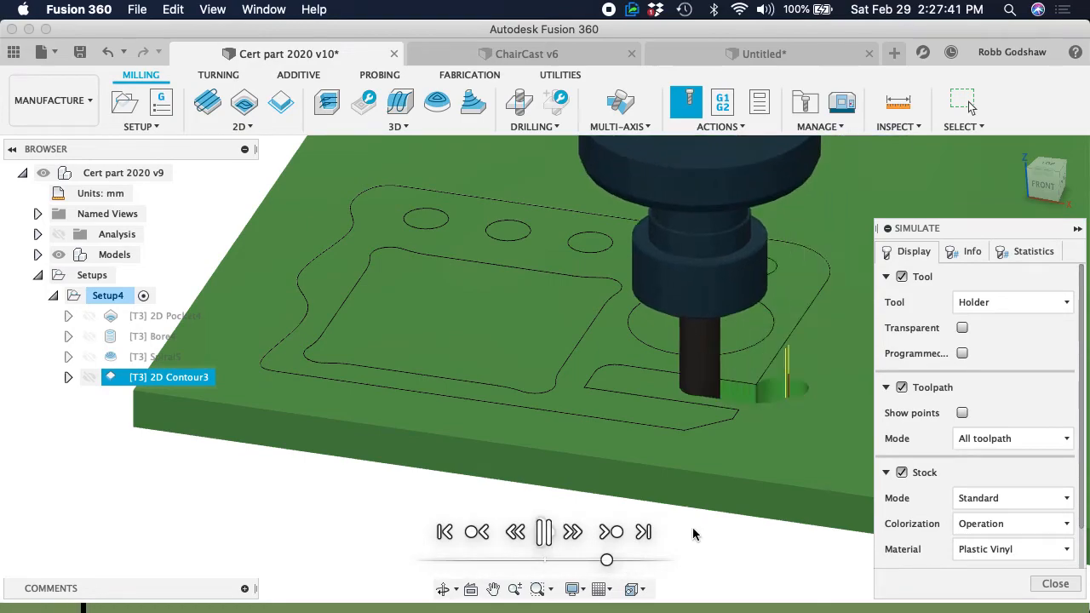
pyautogui.hscroll(3, 703, 455)
pyautogui.hscroll(-10, 704, 460)
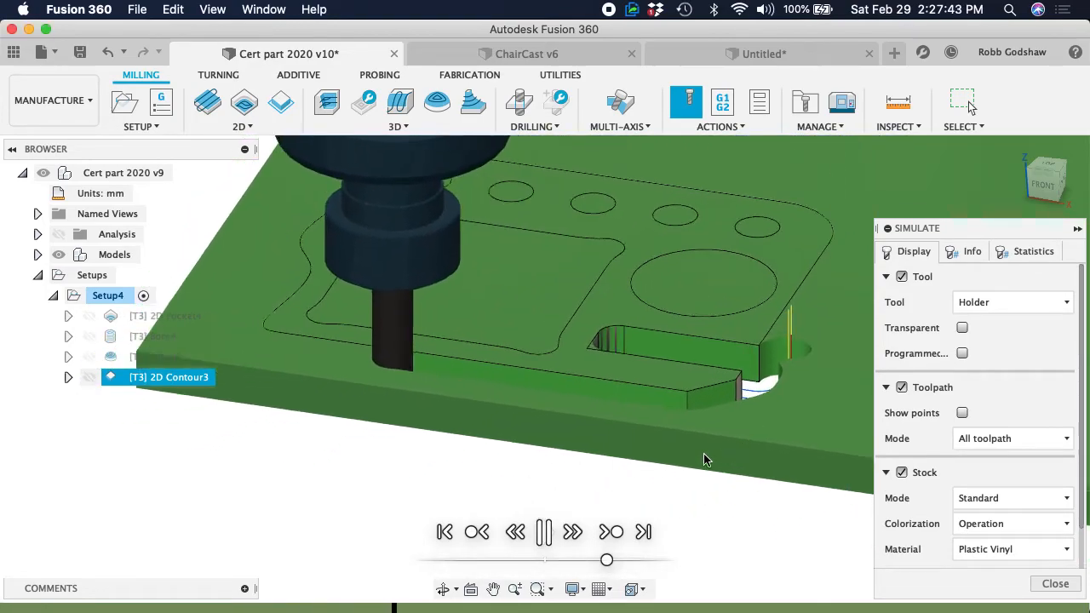
pyautogui.hscroll(-5, 704, 455)
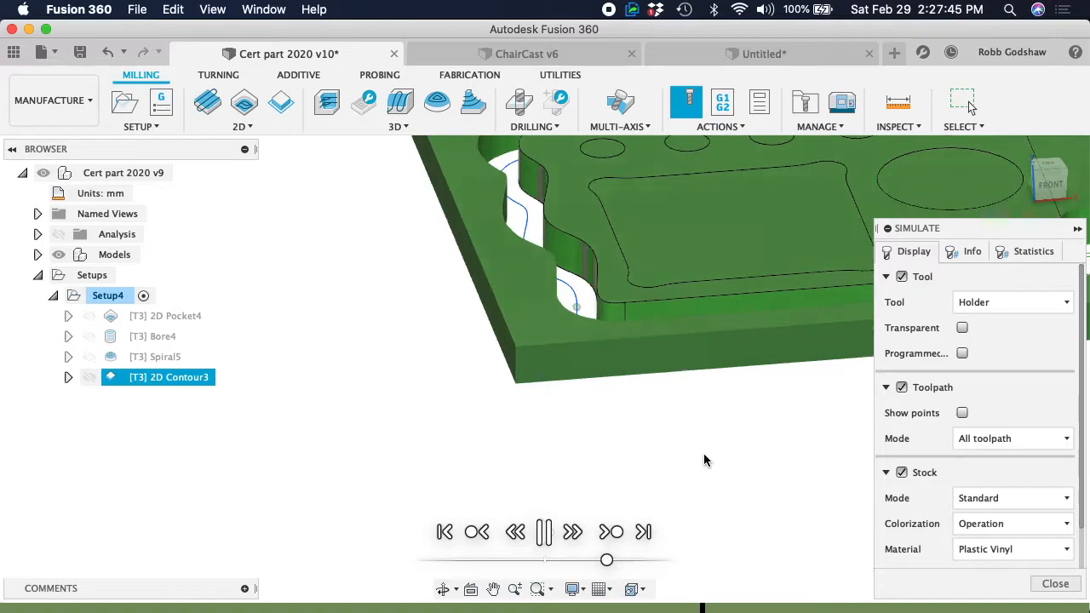
pyautogui.keyDown('shift'); pyautogui.hscroll(-5, 703, 455); pyautogui.keyUp('shift')
pyautogui.hscroll(10, 704, 455)
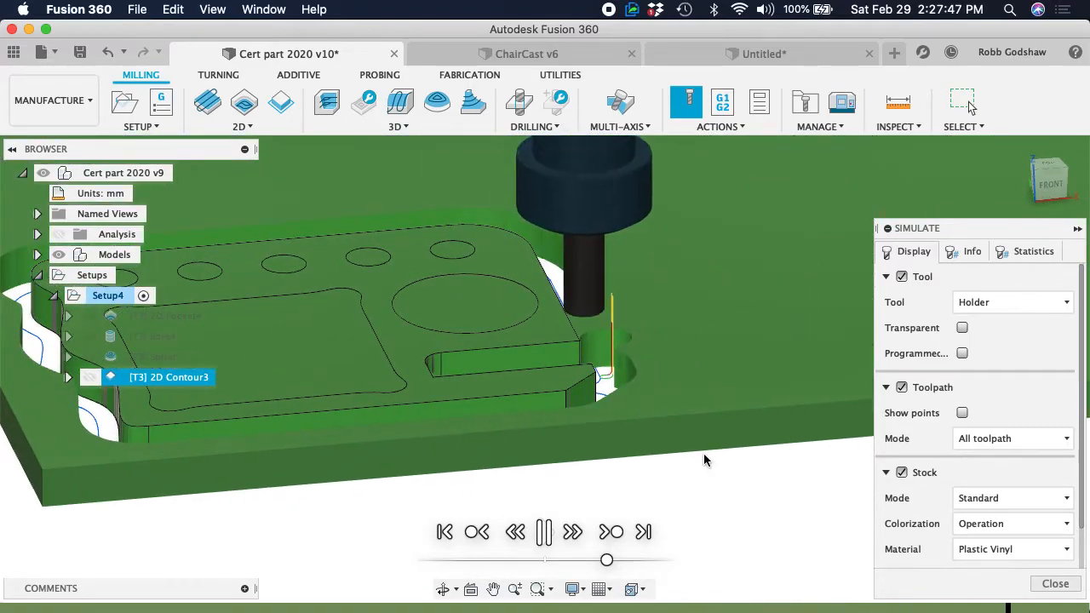
pyautogui.click(1055, 584)
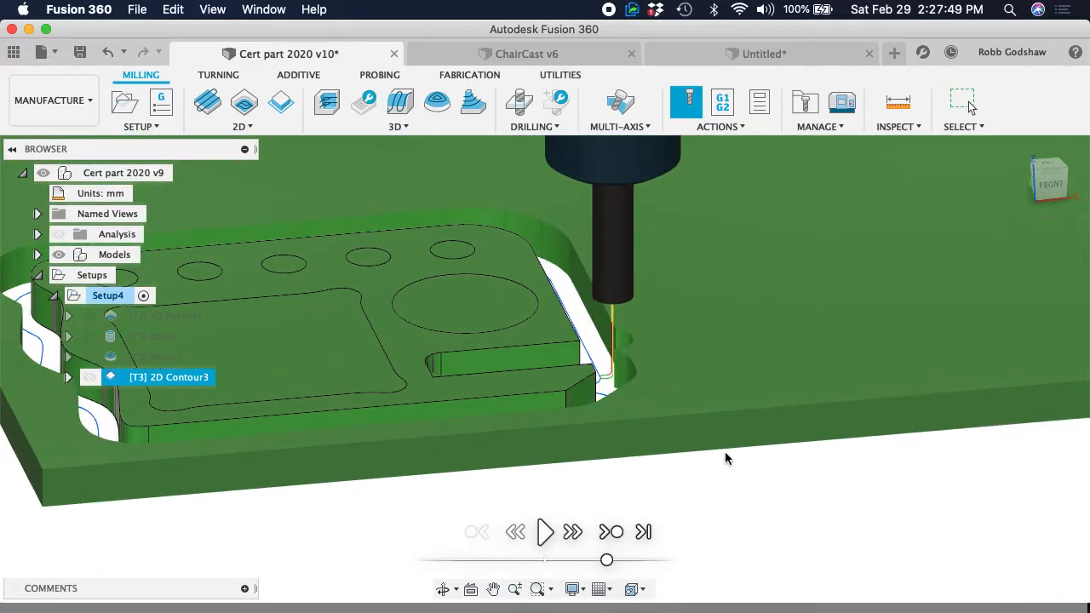
# Edit the 2D Contour to use Multiple Depths with a maximum roughing stepdown of 0.25" and regenerate it
pyautogui.keyDown('shift'); pyautogui.hscroll(-10, 611, 444); pyautogui.keyUp('shift')
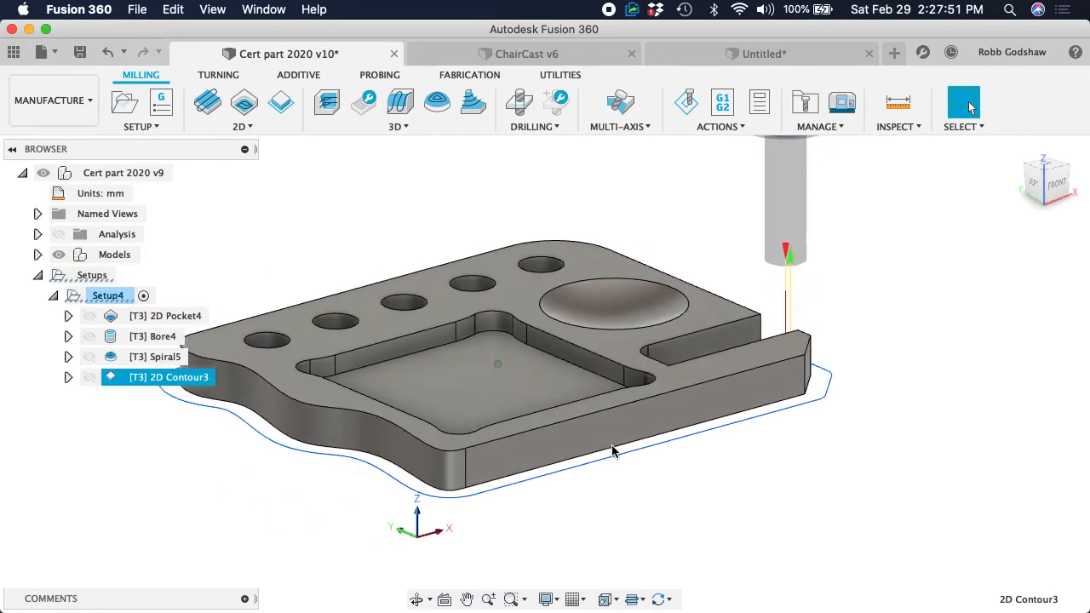
pyautogui.keyDown('shift'); pyautogui.hscroll(5, 611, 445); pyautogui.keyUp('shift')
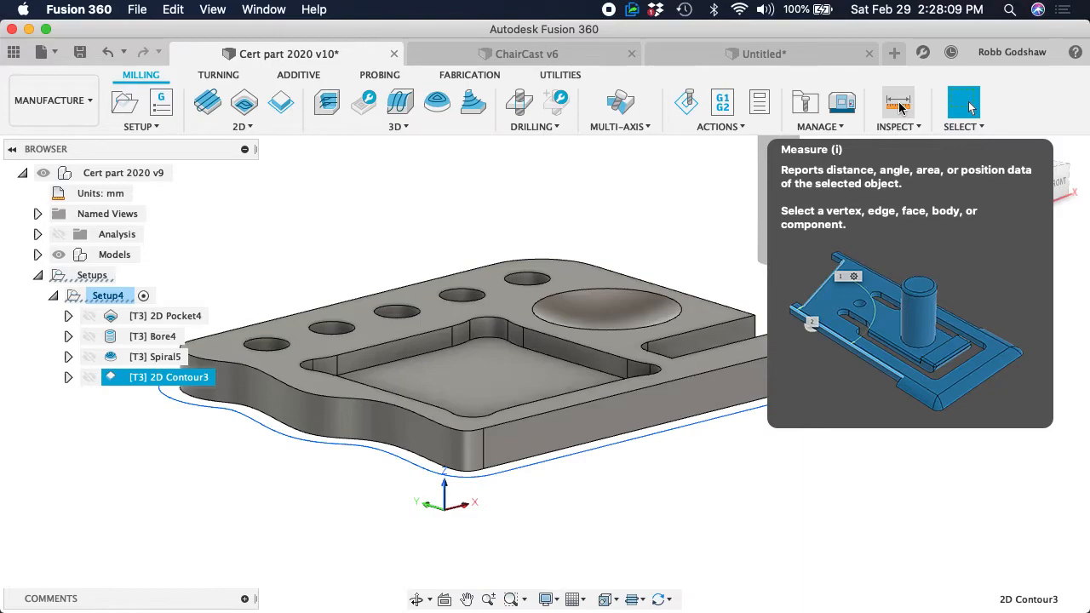
pyautogui.rightClick(174, 377)
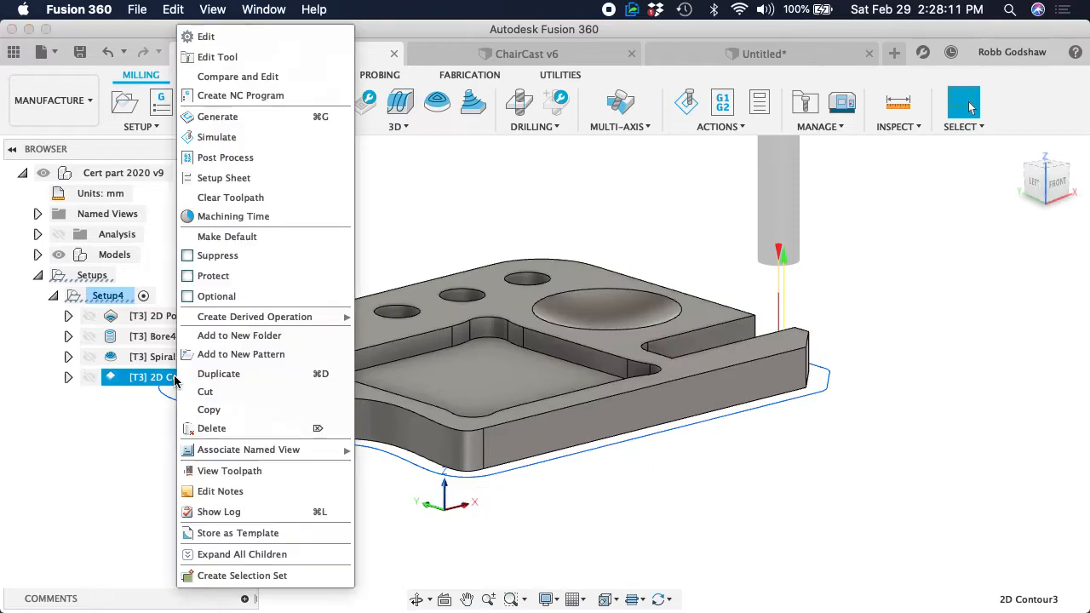
pyautogui.click(264, 40)
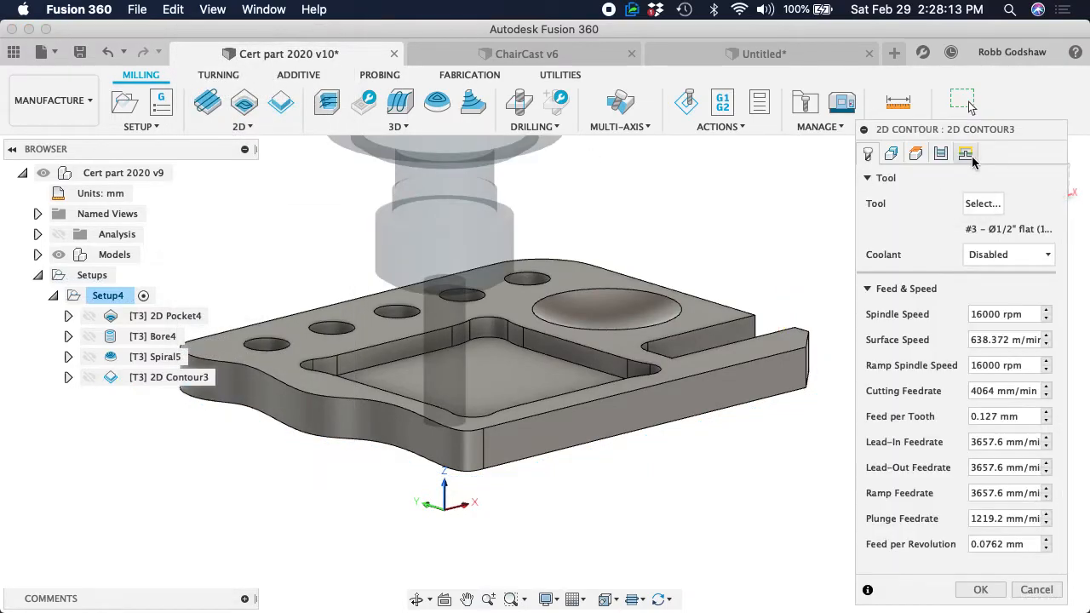
pyautogui.click(965, 154)
pyautogui.click(940, 153)
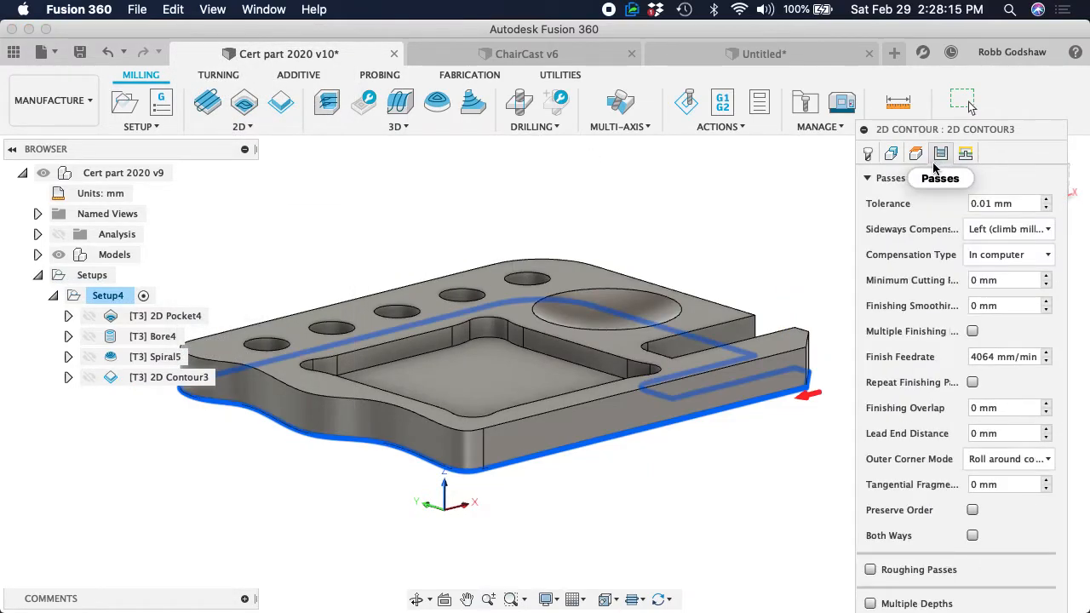
pyautogui.click(868, 178)
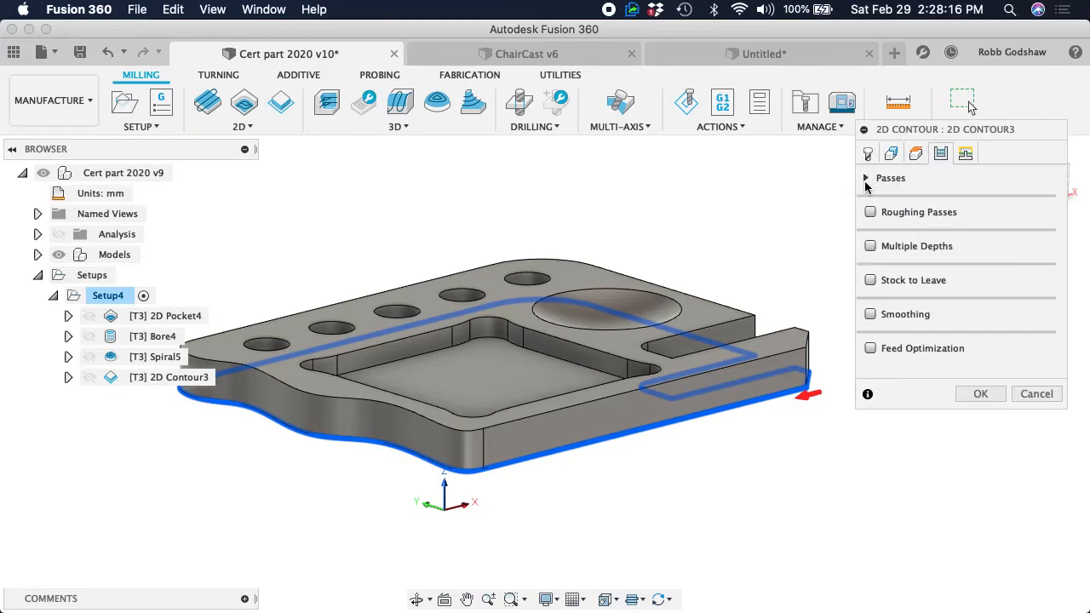
pyautogui.click(869, 246)
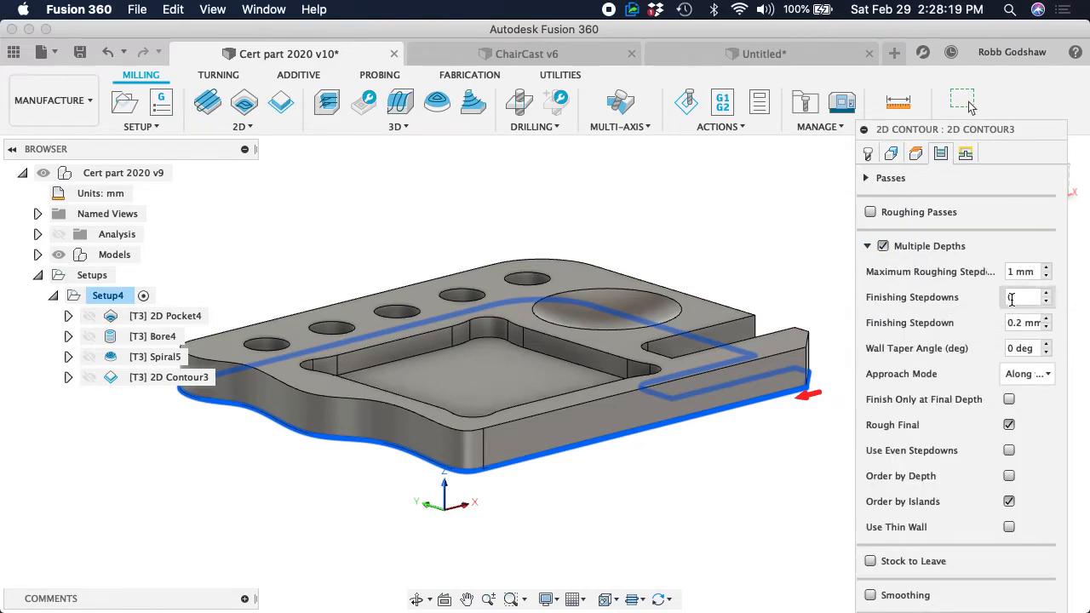
pyautogui.doubleClick(1020, 271)
pyautogui.write('0.25"')
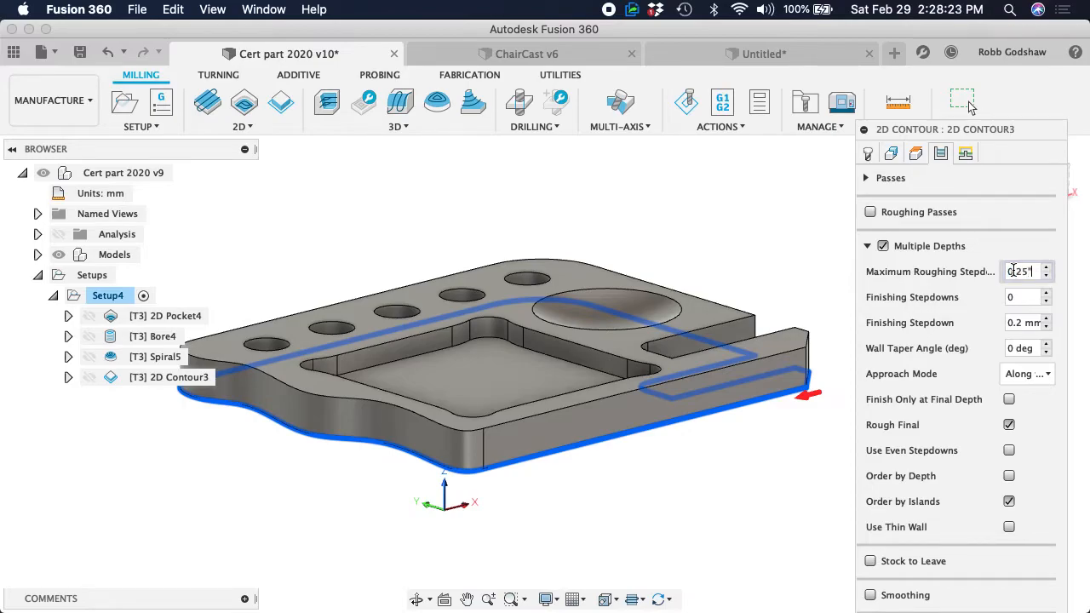
pyautogui.press('Return')
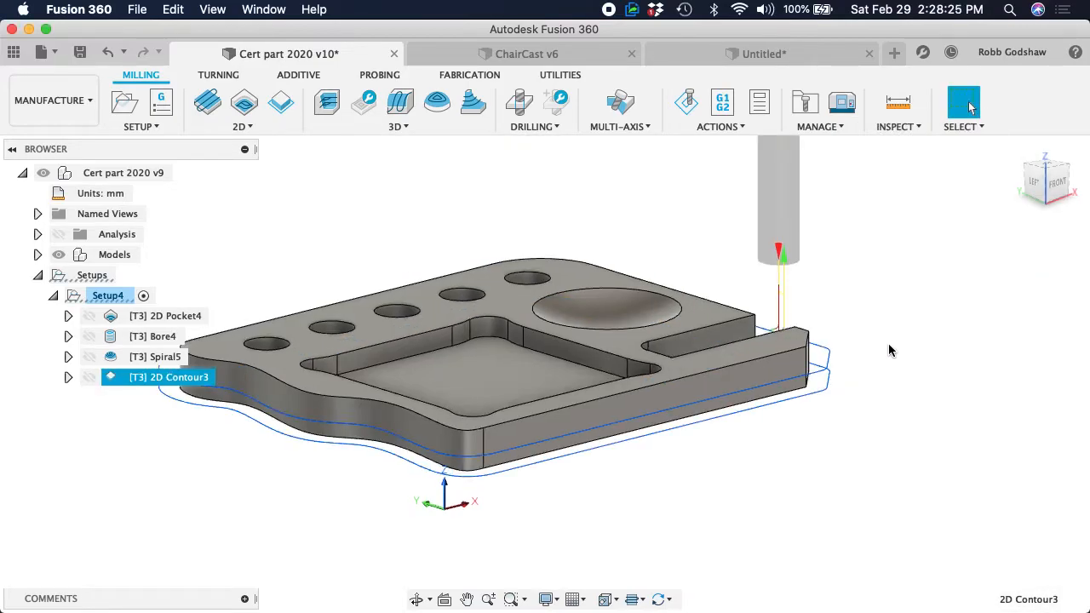
# Examine the contour's depth passes from several sides of the part, and undo the Multiple Depths change
pyautogui.keyDown('shift'); pyautogui.hscroll(5, 889, 343); pyautogui.keyUp('shift')
pyautogui.keyDown('shift'); pyautogui.hscroll(-10, 889, 343); pyautogui.keyUp('shift')
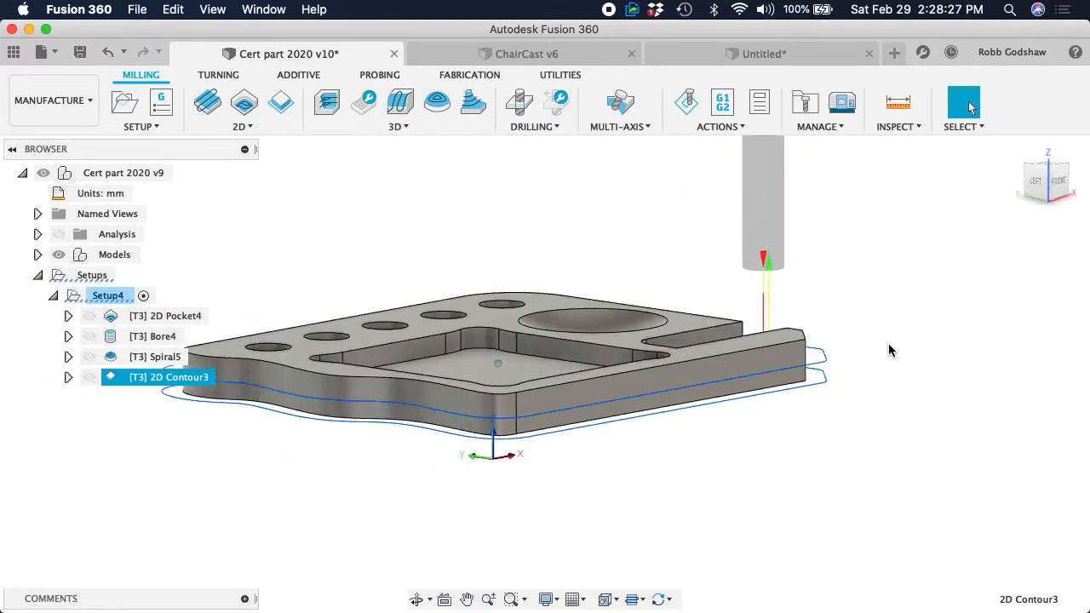
pyautogui.keyDown('shift'); pyautogui.hscroll(-10, 888, 344); pyautogui.keyUp('shift')
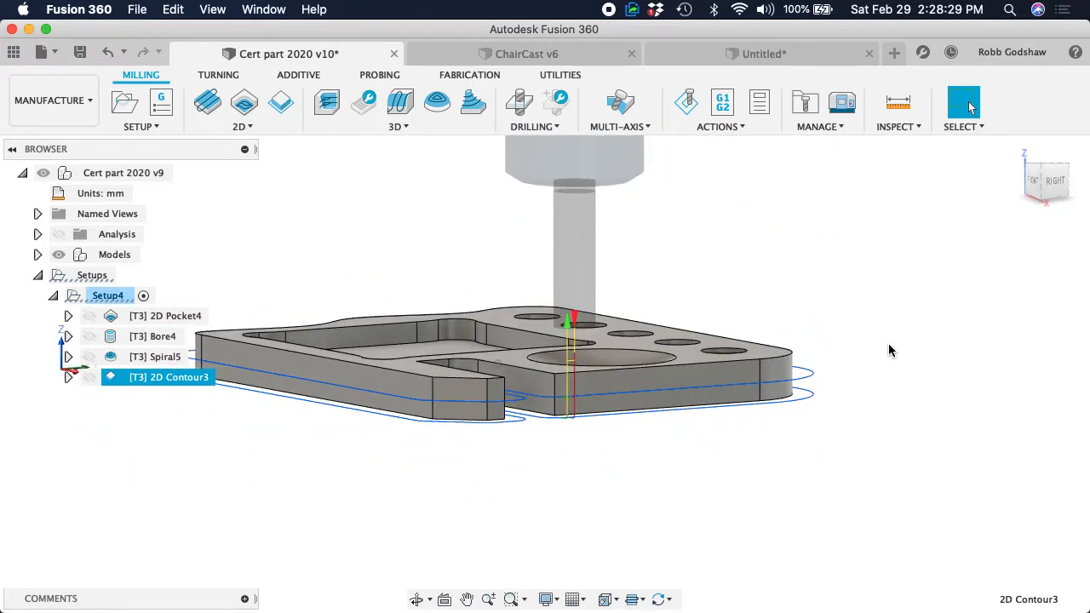
pyautogui.keyDown('shift'); pyautogui.hscroll(-5, 889, 345); pyautogui.keyUp('shift')
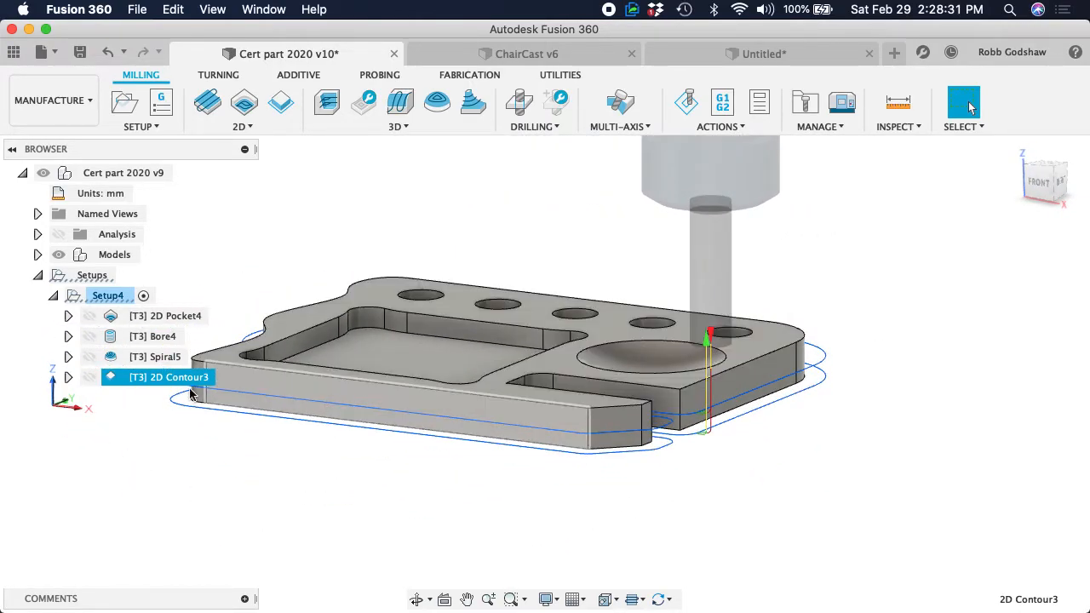
pyautogui.press('super+c')
# Edit the 2D Contour to turn off Lead-In and Lead-Out and enable Ramp with a ramping angle of 10 degrees
pyautogui.click(167, 379)
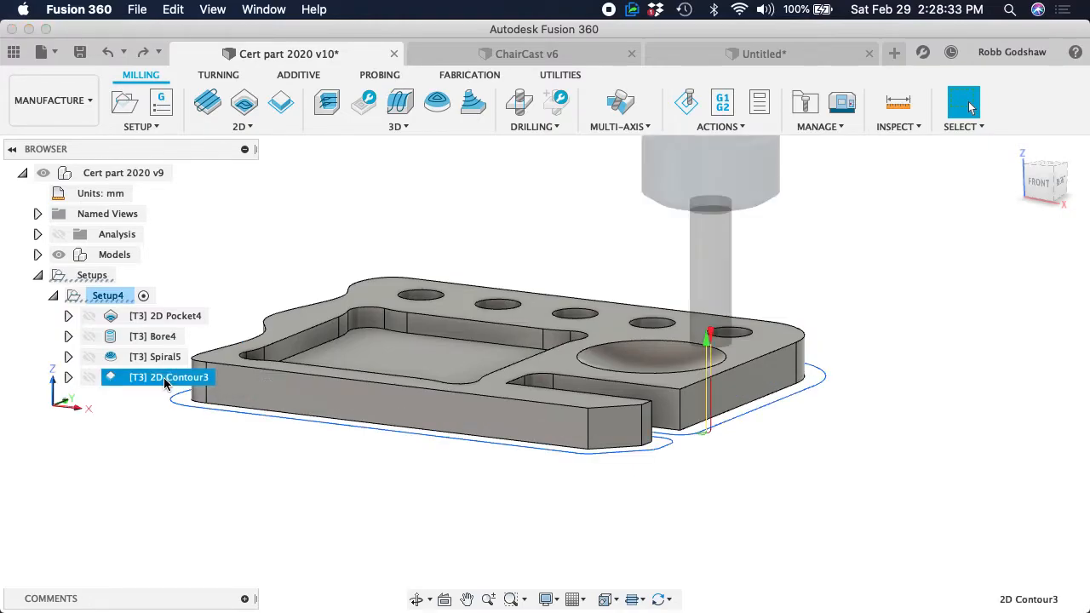
pyautogui.rightClick(168, 379)
pyautogui.click(204, 37)
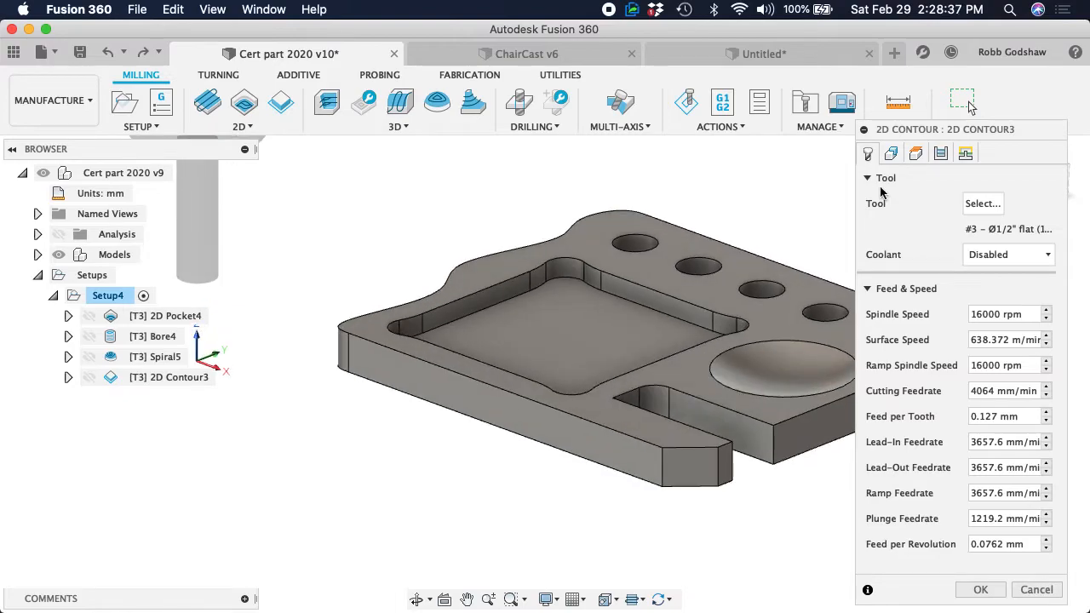
pyautogui.click(967, 153)
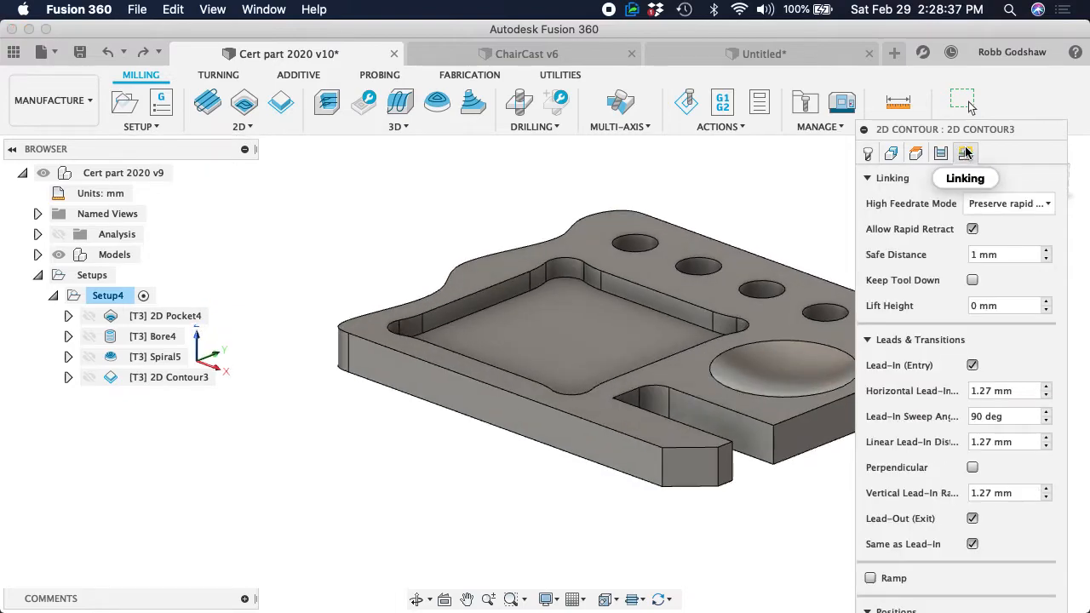
pyautogui.click(973, 366)
pyautogui.click(972, 391)
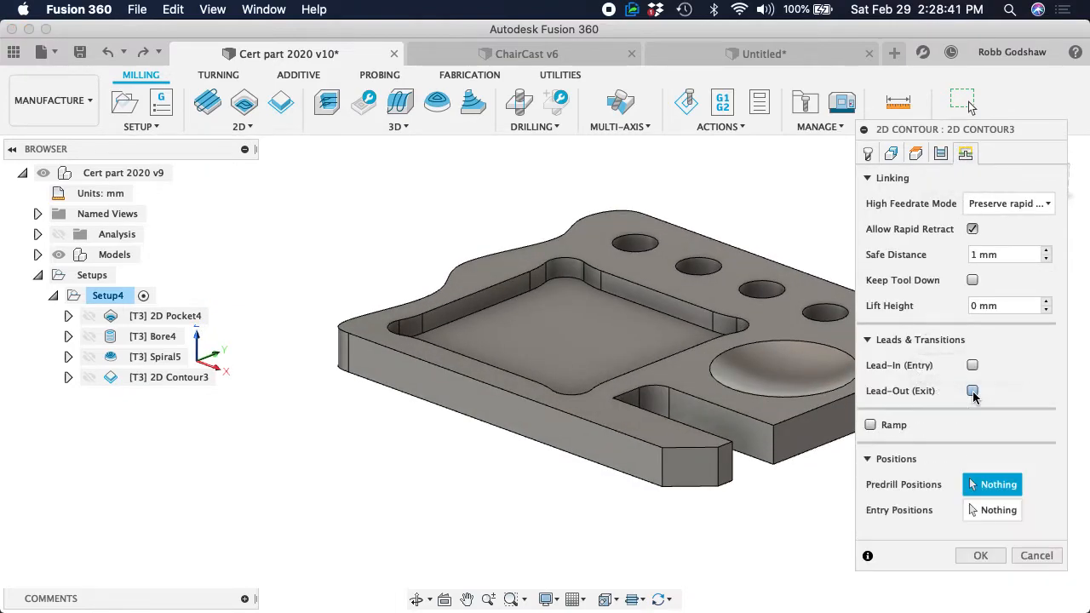
pyautogui.click(871, 425)
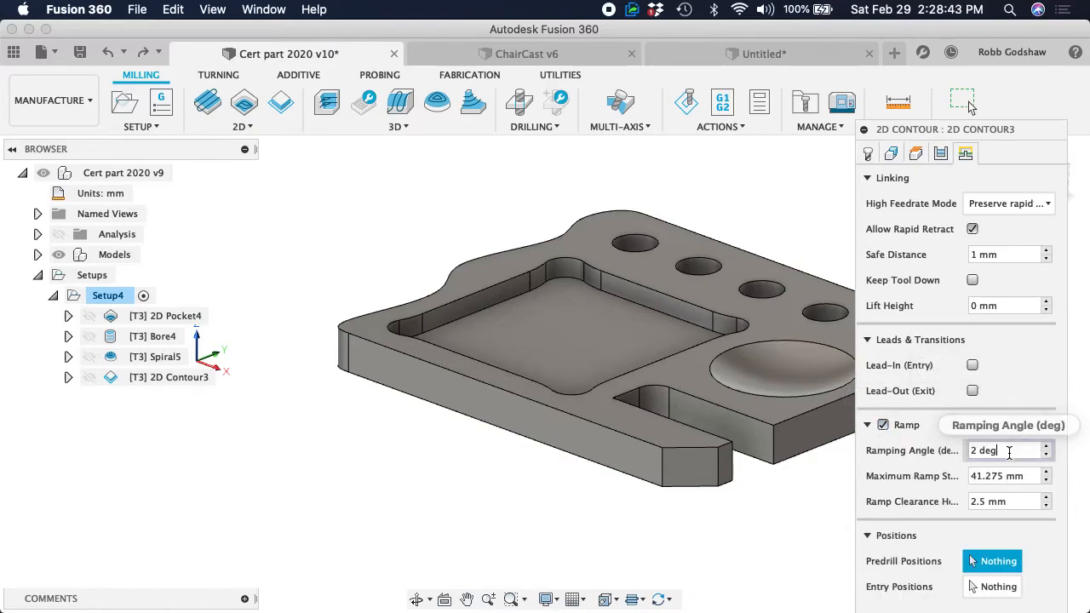
pyautogui.write('10')
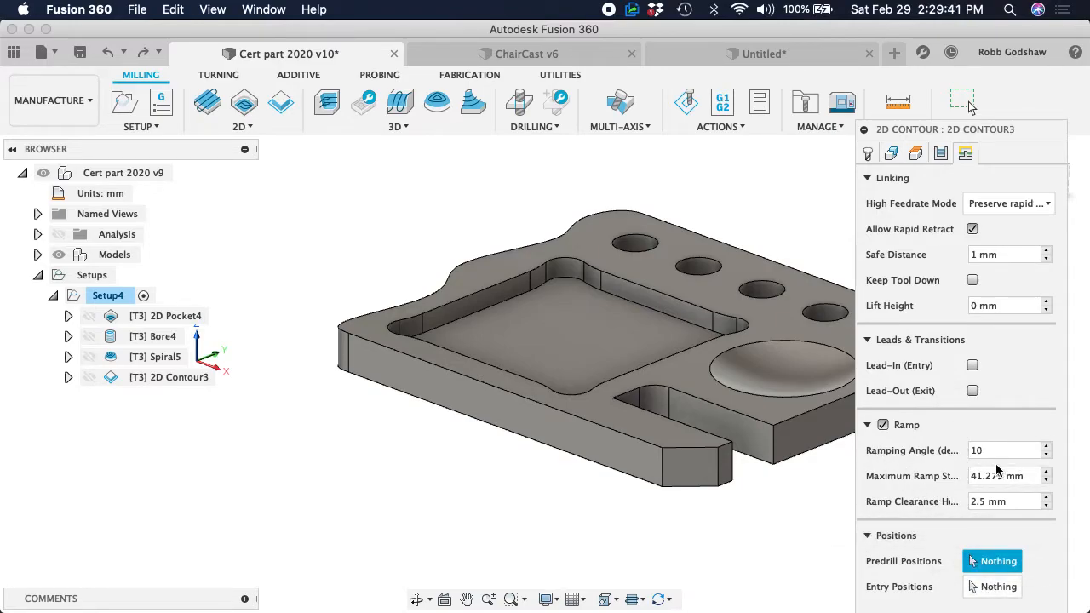
pyautogui.press('Return')
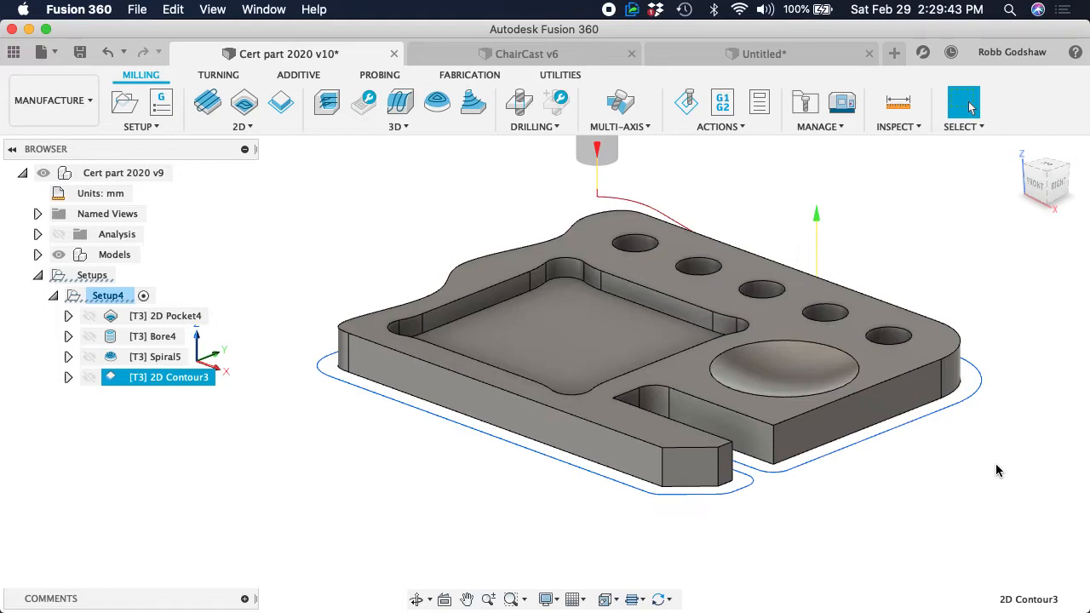
# Examine the contour's ramped entry and the path along the outer outline from all sides of the part
pyautogui.keyDown('shift'); pyautogui.hscroll(10, 826, 414); pyautogui.keyUp('shift')
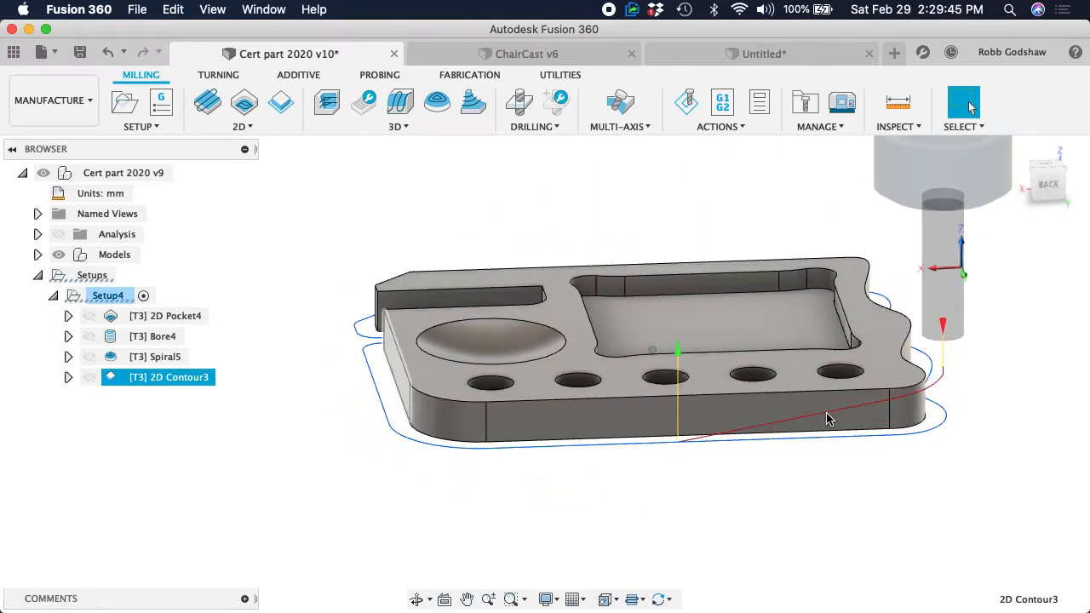
pyautogui.keyDown('shift'); pyautogui.hscroll(-10, 826, 414); pyautogui.keyUp('shift')
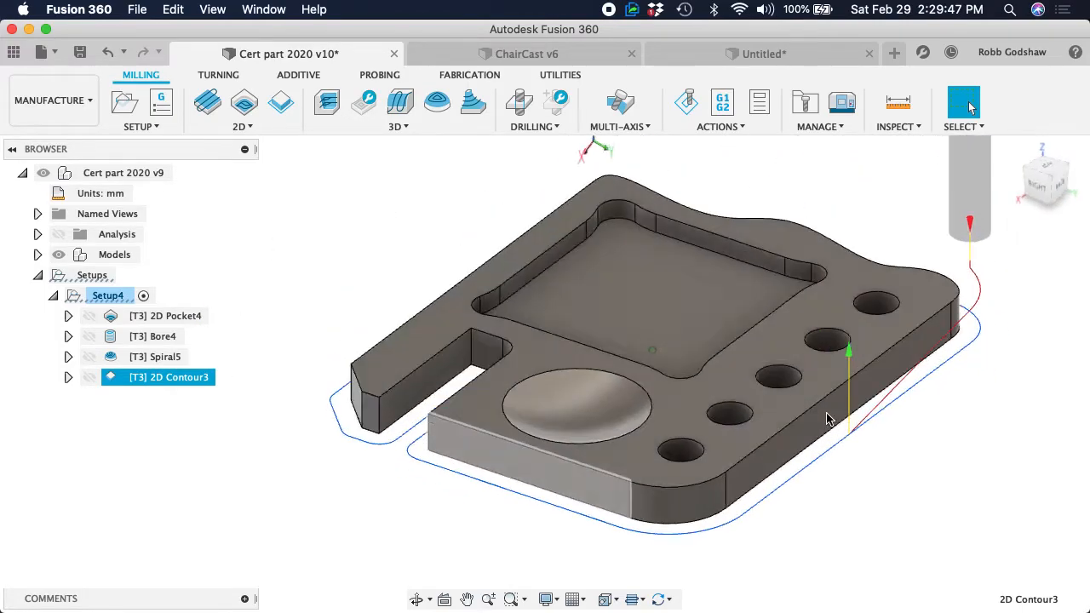
pyautogui.keyDown('shift'); pyautogui.hscroll(5, 827, 414); pyautogui.keyUp('shift')
pyautogui.hscroll(5, 827, 414)
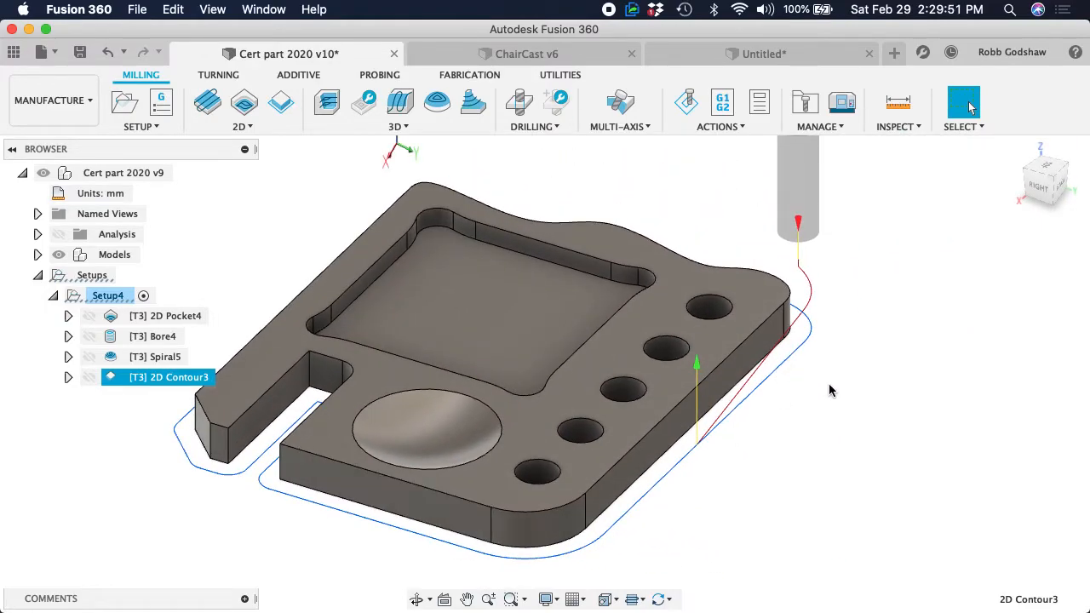
pyautogui.keyDown('shift'); pyautogui.hscroll(5, 792, 434); pyautogui.keyUp('shift')
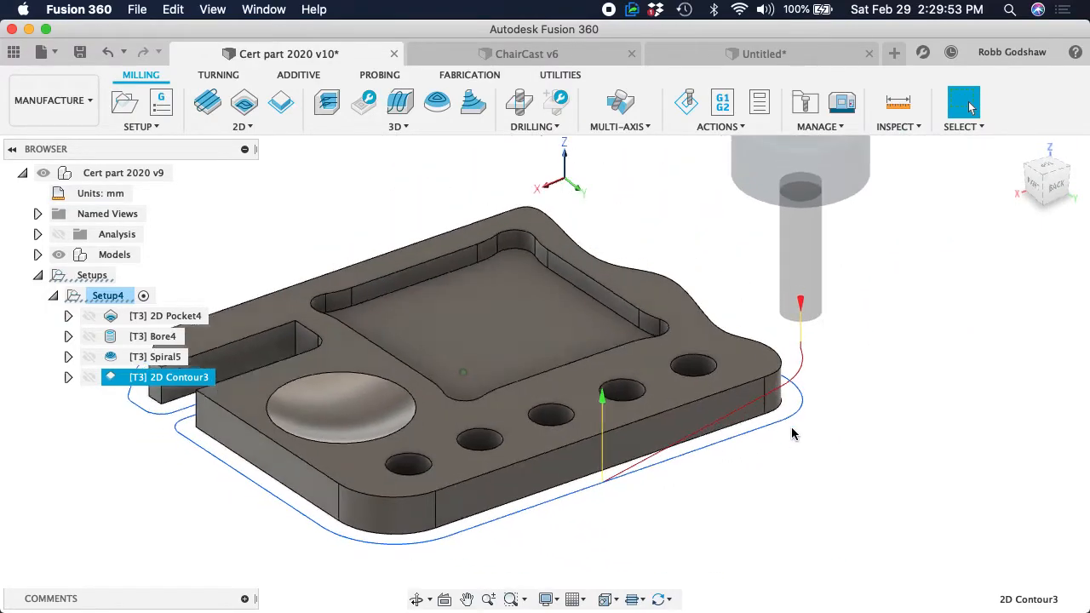
pyautogui.keyDown('shift'); pyautogui.hscroll(-10, 792, 435); pyautogui.keyUp('shift')
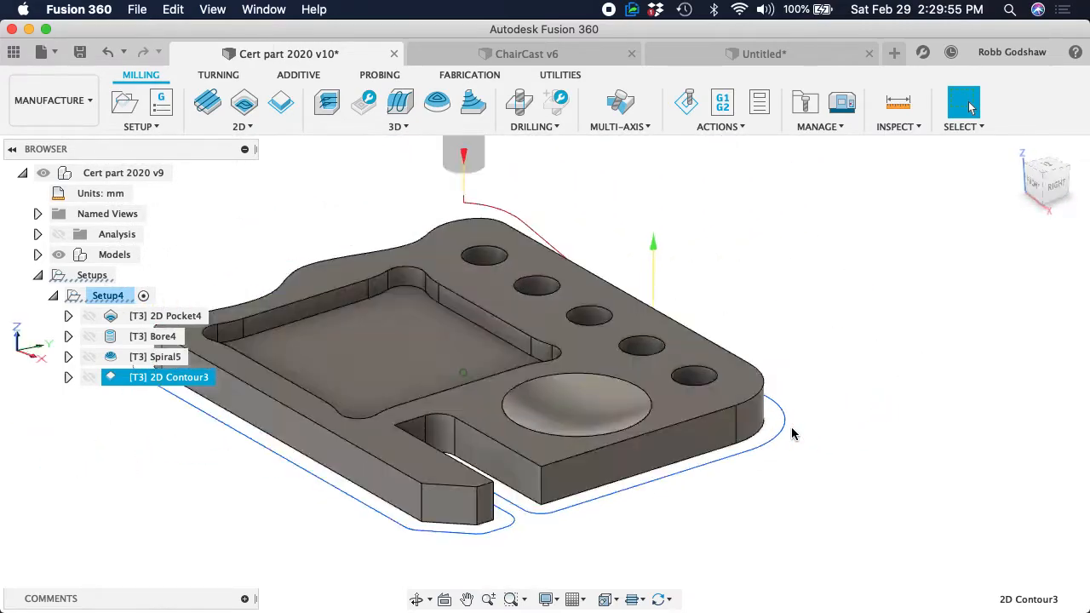
pyautogui.keyDown('shift'); pyautogui.hscroll(8, 792, 434); pyautogui.keyUp('shift')
pyautogui.keyDown('shift'); pyautogui.hscroll(-6, 792, 434); pyautogui.keyUp('shift')
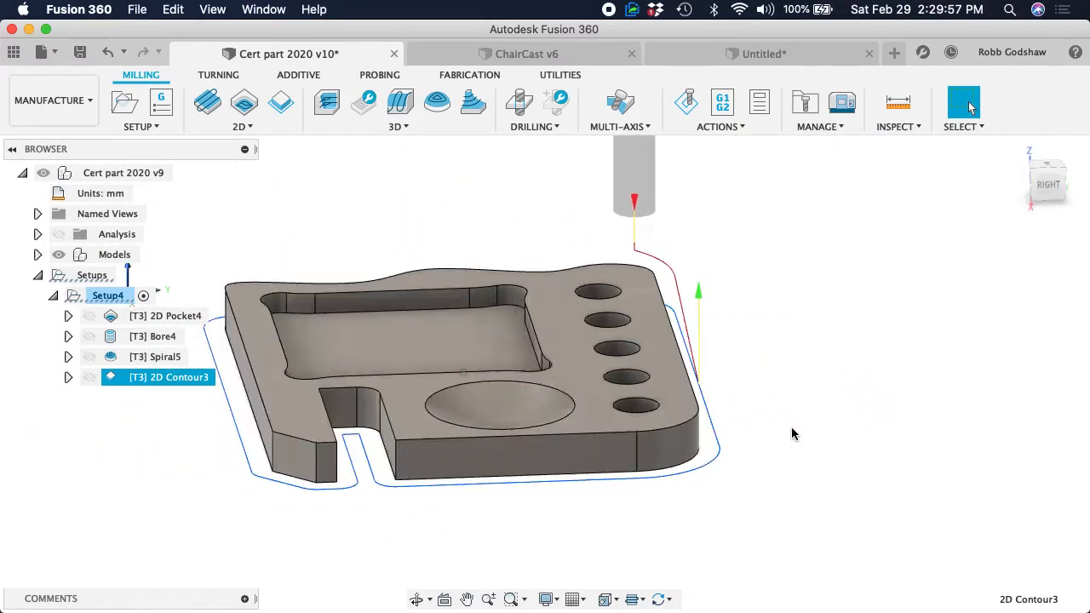
# Delete the ramped 2D Contour operation from the setup
pyautogui.keyDown('shift'); pyautogui.hscroll(-10, 792, 434); pyautogui.keyUp('shift')
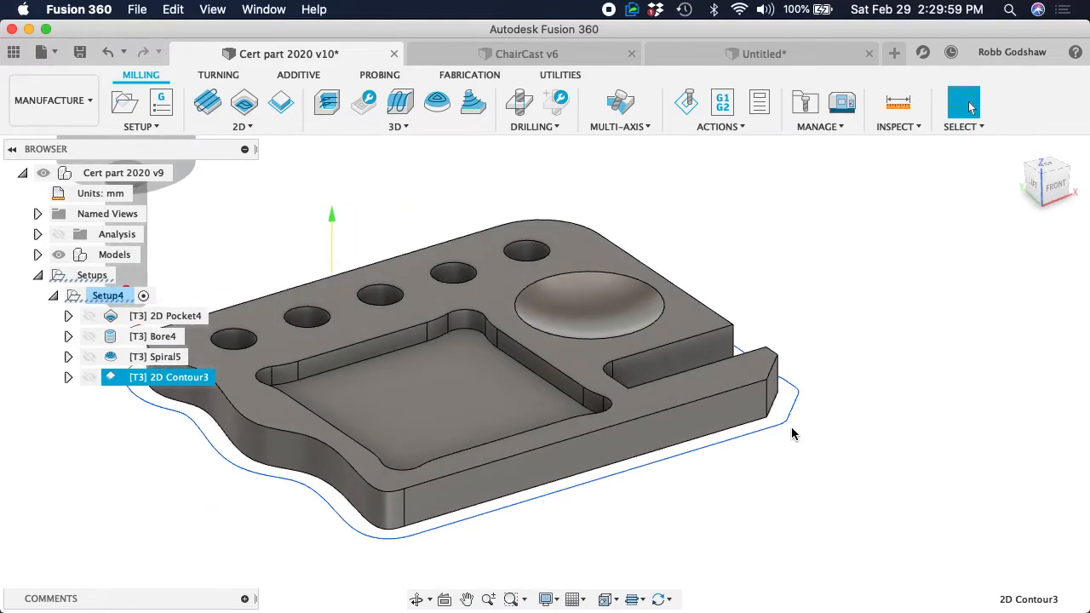
pyautogui.keyDown('shift'); pyautogui.hscroll(-10, 792, 435); pyautogui.keyUp('shift')
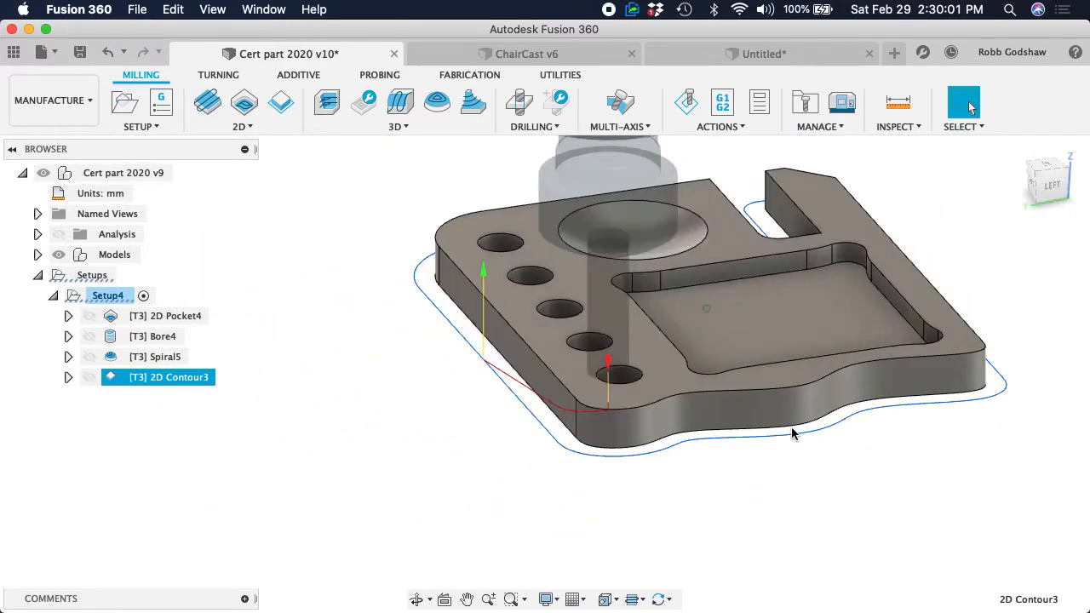
pyautogui.keyDown('shift'); pyautogui.hscroll(-10, 792, 433); pyautogui.keyUp('shift')
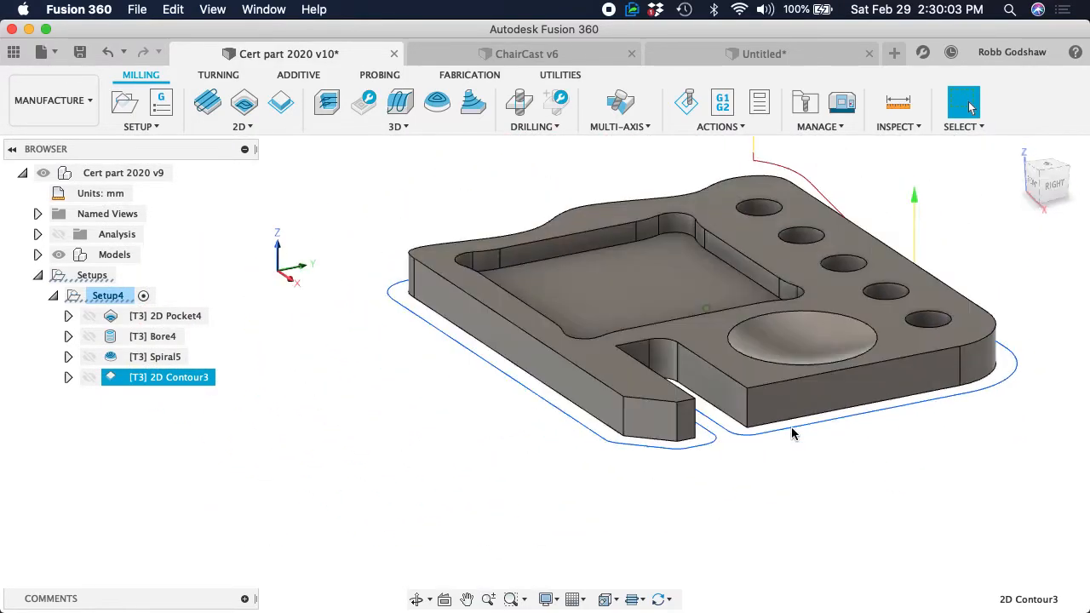
pyautogui.keyDown('shift'); pyautogui.hscroll(-8, 792, 433); pyautogui.keyUp('shift')
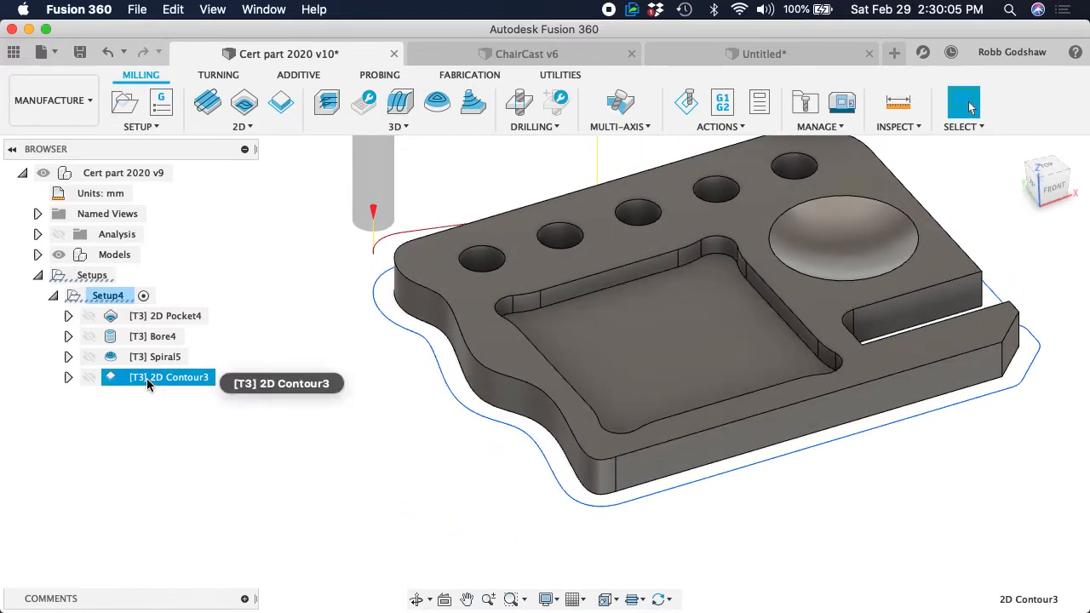
pyautogui.rightClick(148, 379)
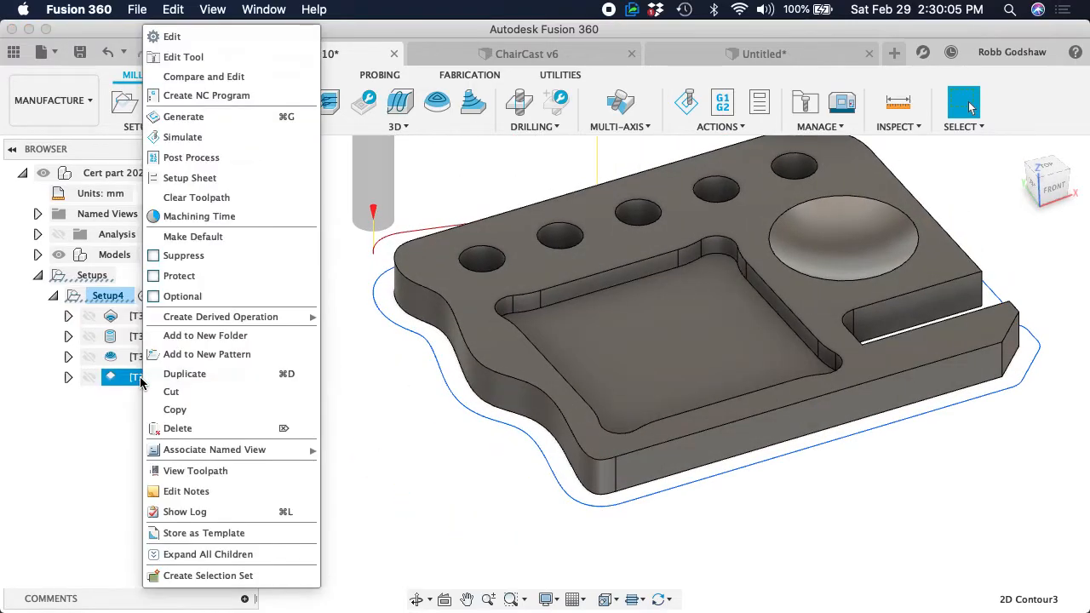
pyautogui.click(179, 428)
# Create a new 2D Contour operation with the 1/2" flat tool along the part's bottom outer edge
pyautogui.click(240, 126)
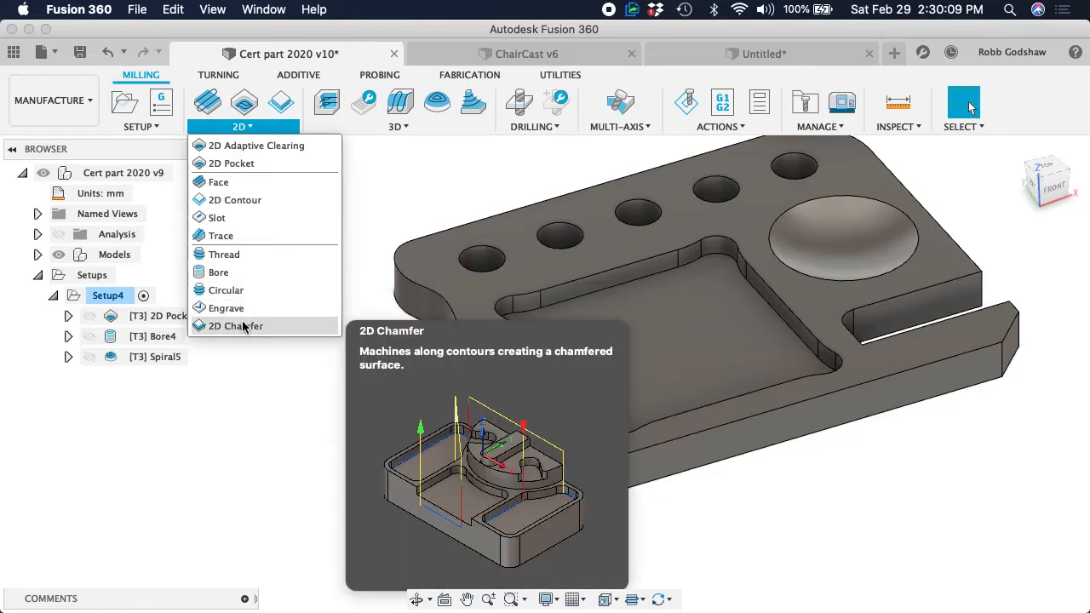
pyautogui.click(241, 200)
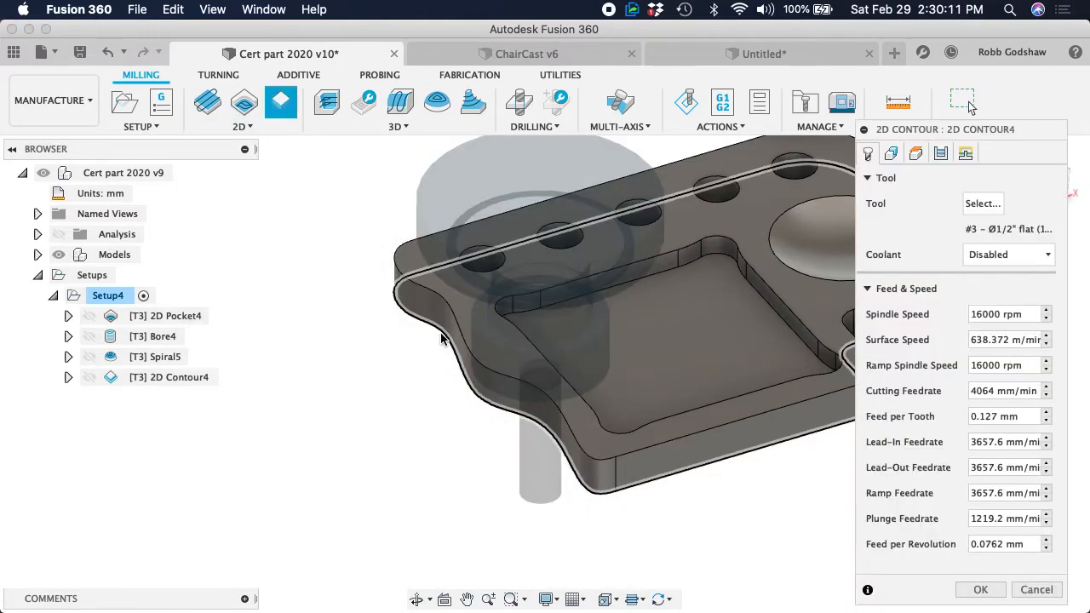
pyautogui.click(441, 339)
pyautogui.hscroll(5, 455, 368)
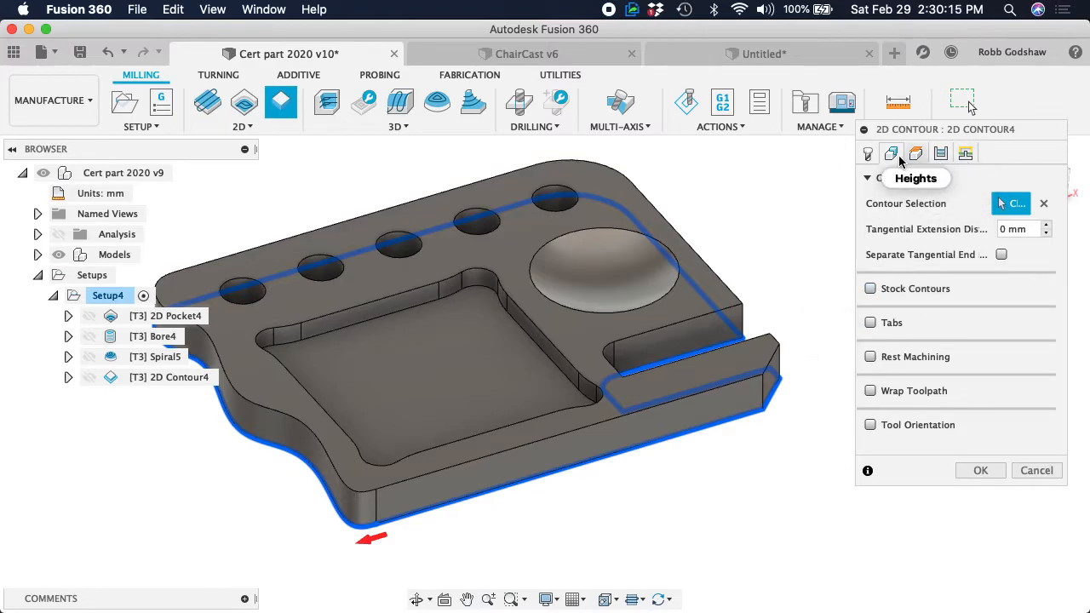
# Turn off Lead-In and Lead-Out for the new contour and enable Ramp with a ramping angle of 10 degrees
pyautogui.click(965, 153)
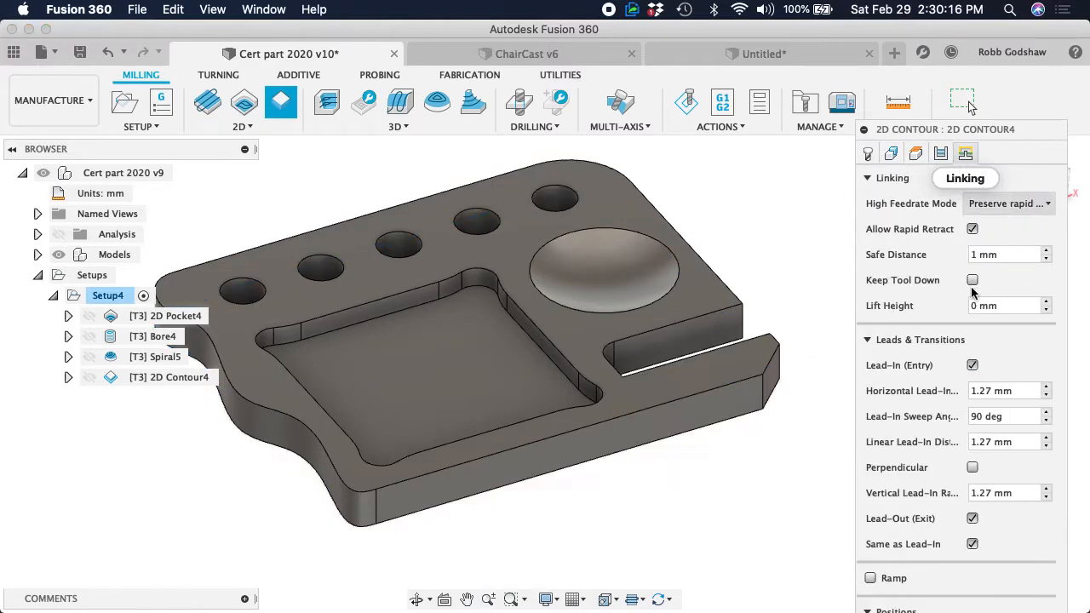
pyautogui.click(972, 367)
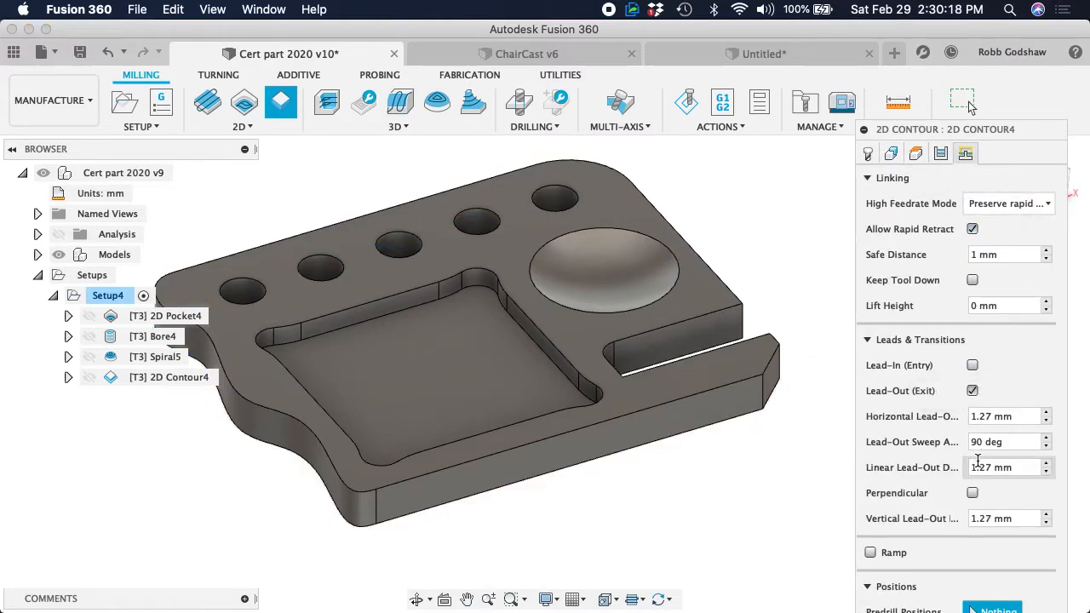
pyautogui.click(973, 393)
pyautogui.click(871, 425)
pyautogui.click(963, 452)
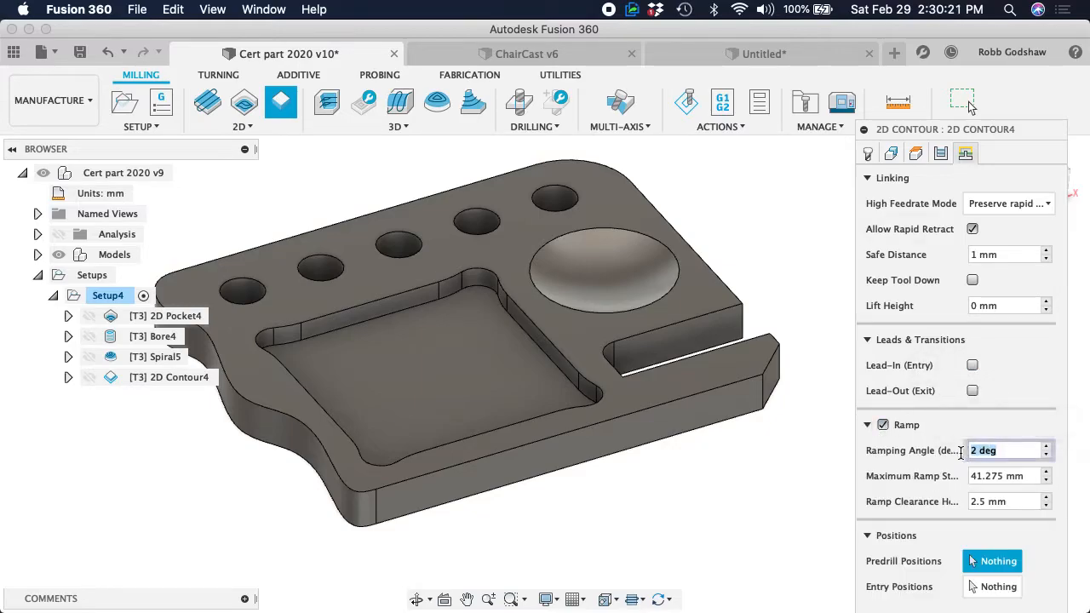
pyautogui.write('10')
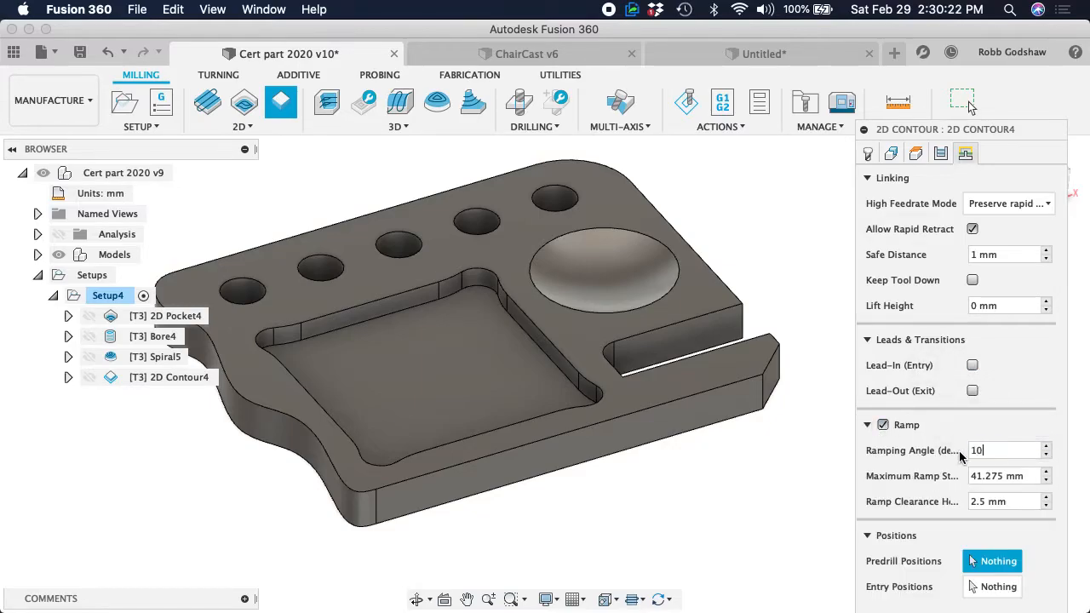
# Enable Tabs positioned at points and place four, one near each end of the two long straight bottom edges
pyautogui.click(901, 157)
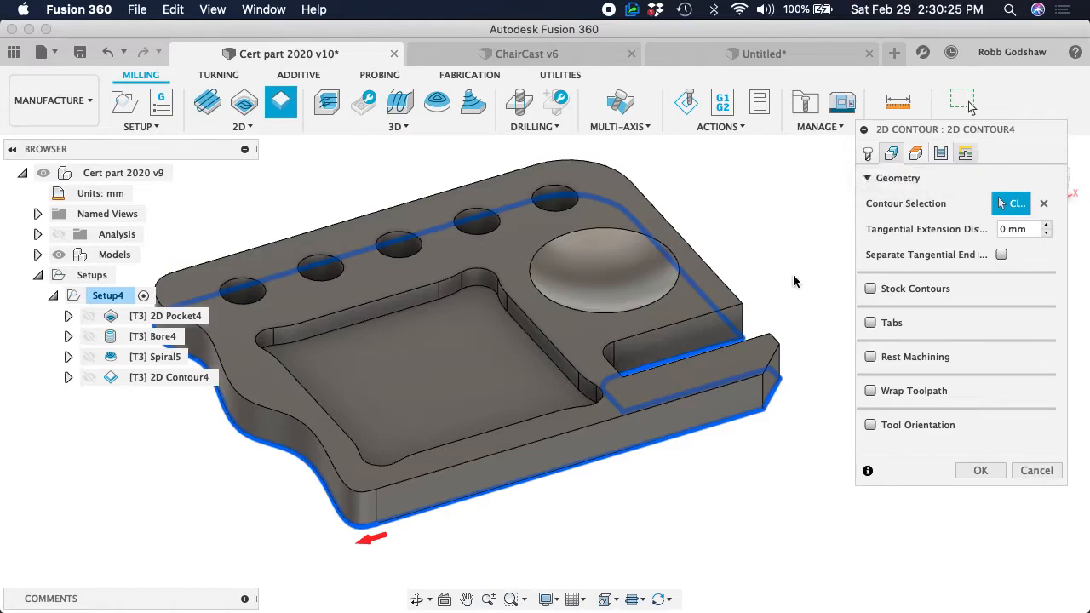
pyautogui.click(871, 322)
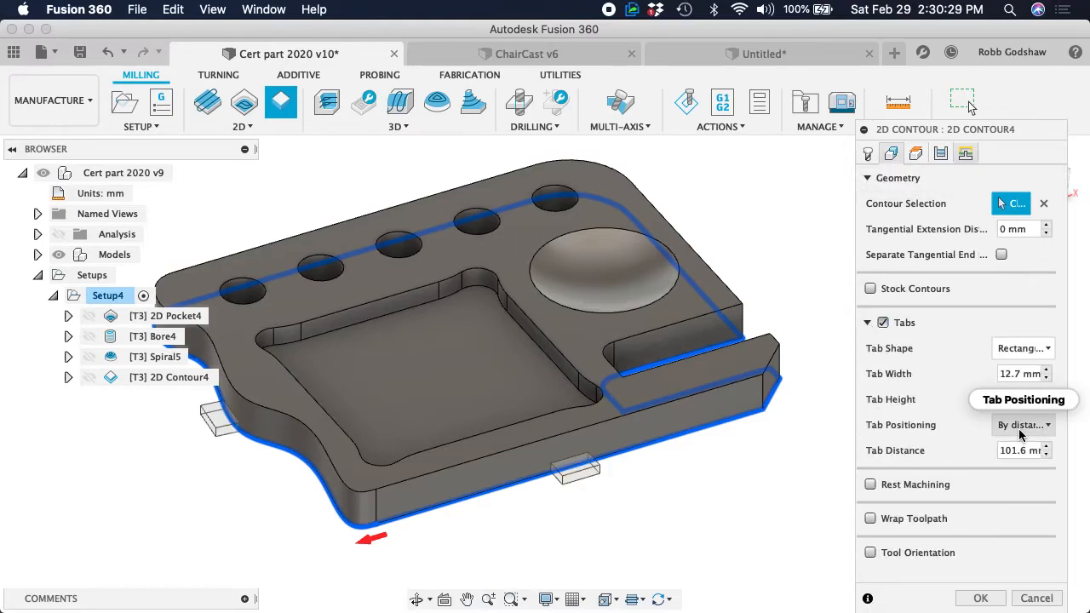
pyautogui.moveTo(1021, 435)
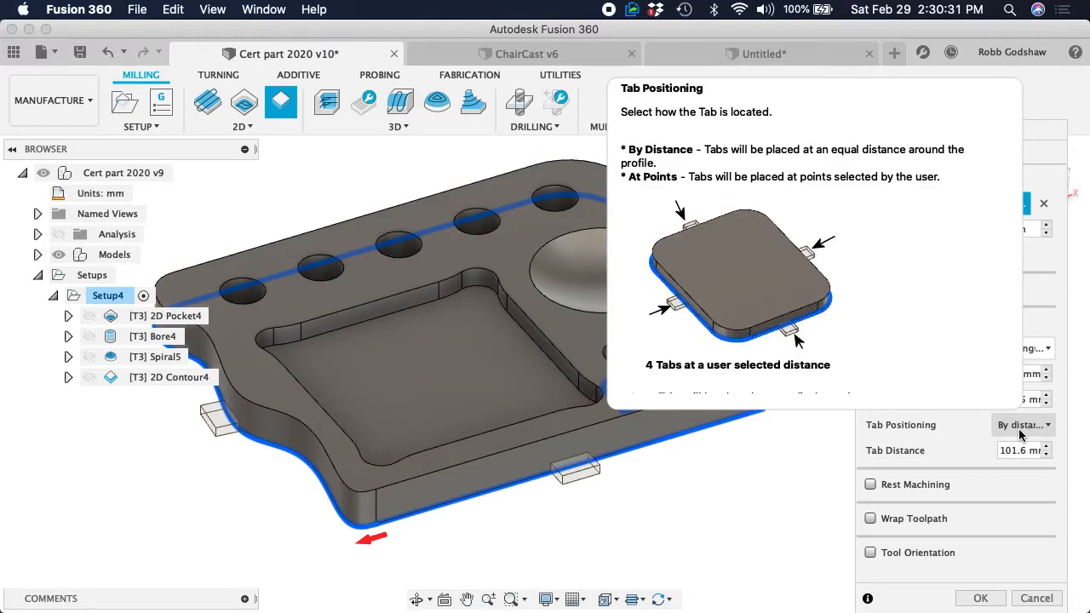
pyautogui.click(1021, 431)
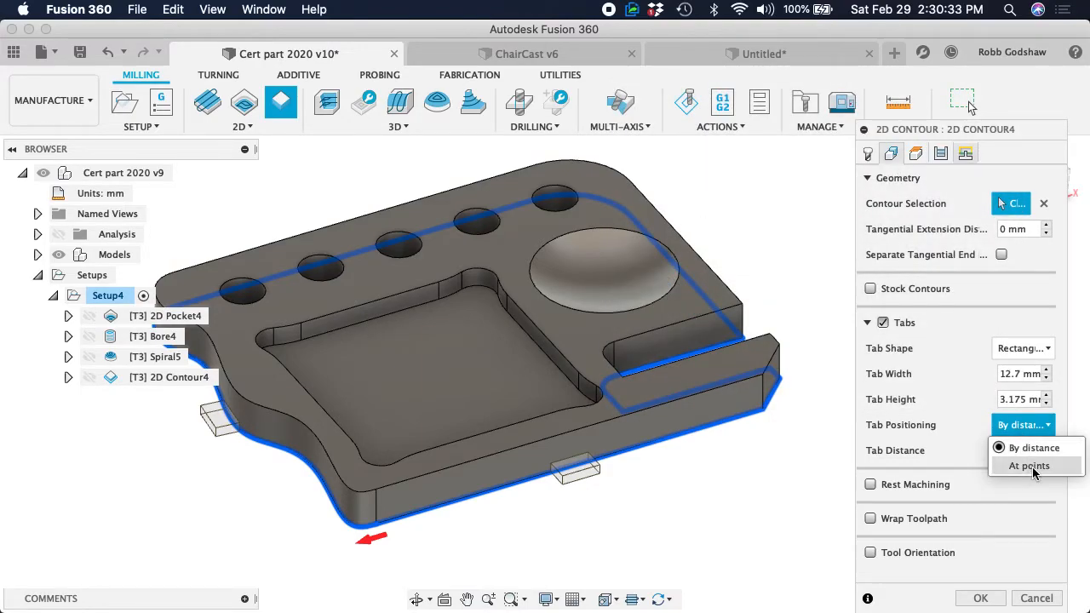
pyautogui.click(1032, 467)
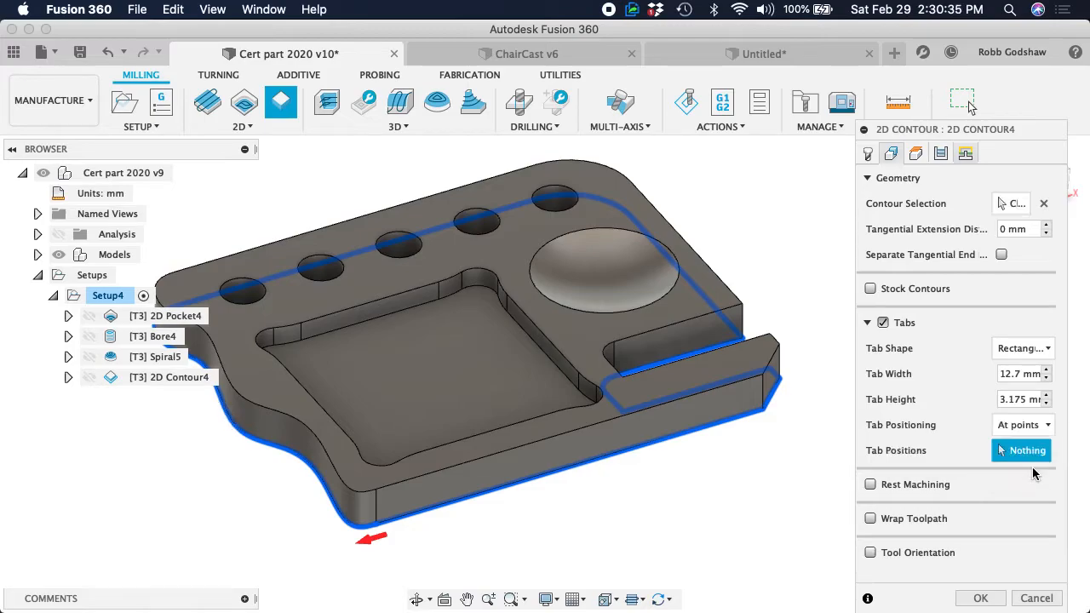
pyautogui.click(722, 421)
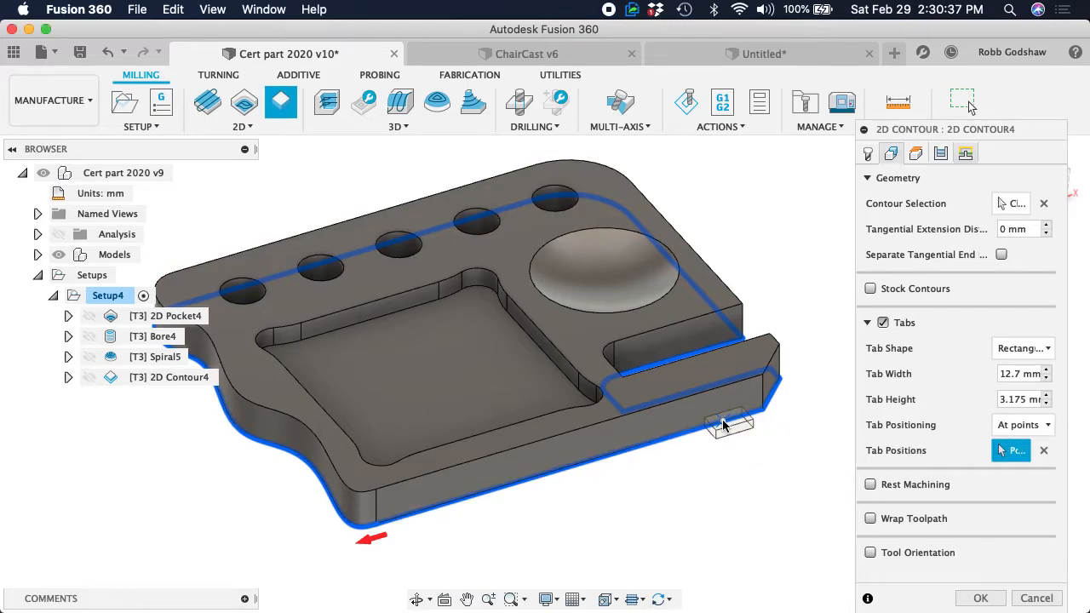
pyautogui.click(403, 517)
pyautogui.click(205, 298)
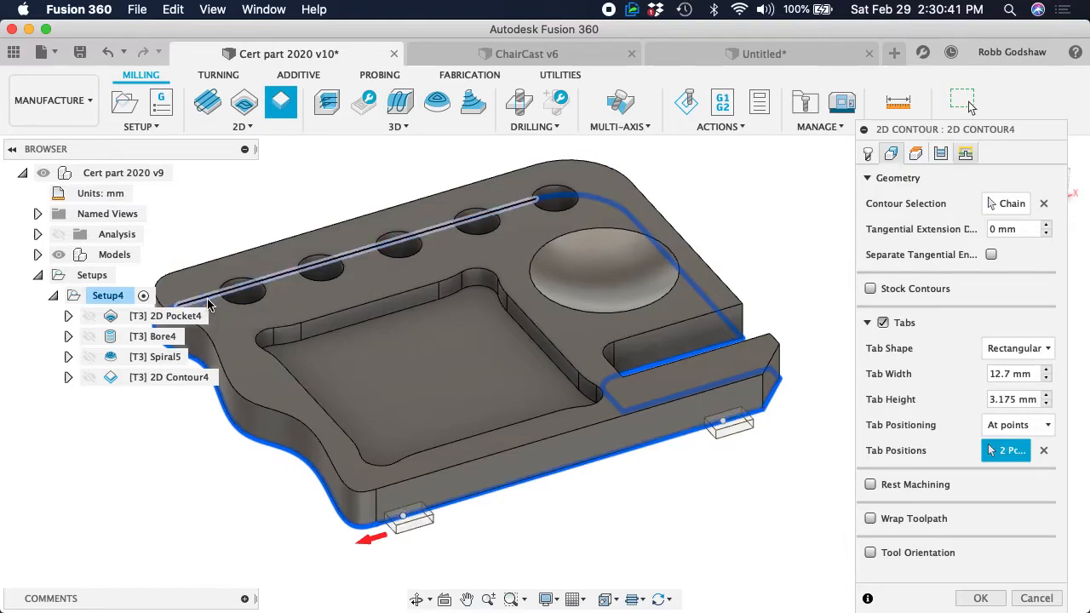
pyautogui.click(508, 208)
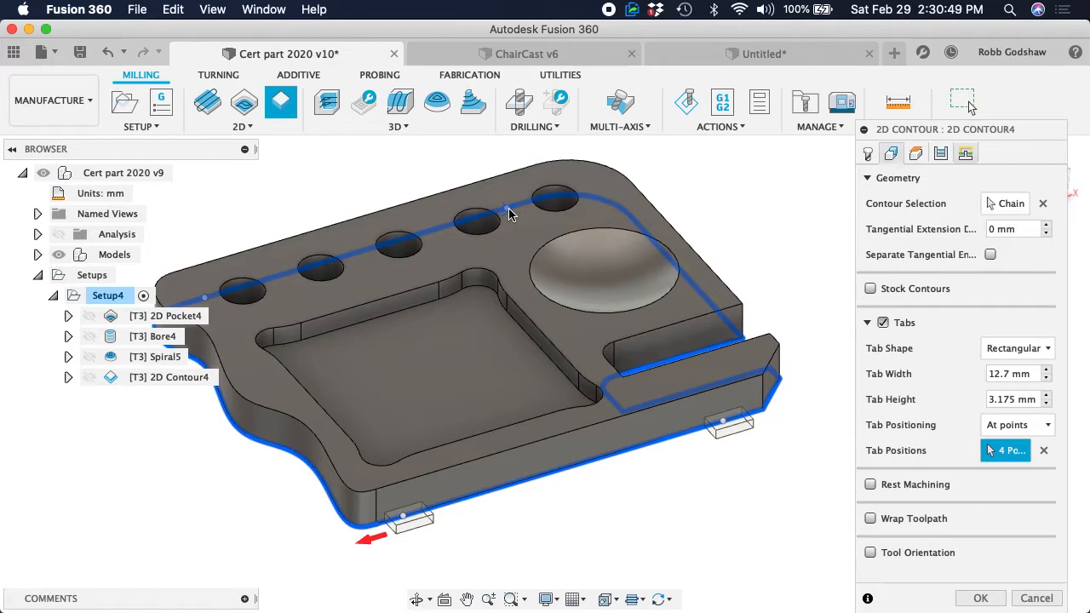
# Make the tabs triangular with a width of 1" and a height of 0.2"
pyautogui.scroll(-2, 585, 430)
pyautogui.hscroll(2, 585, 430)
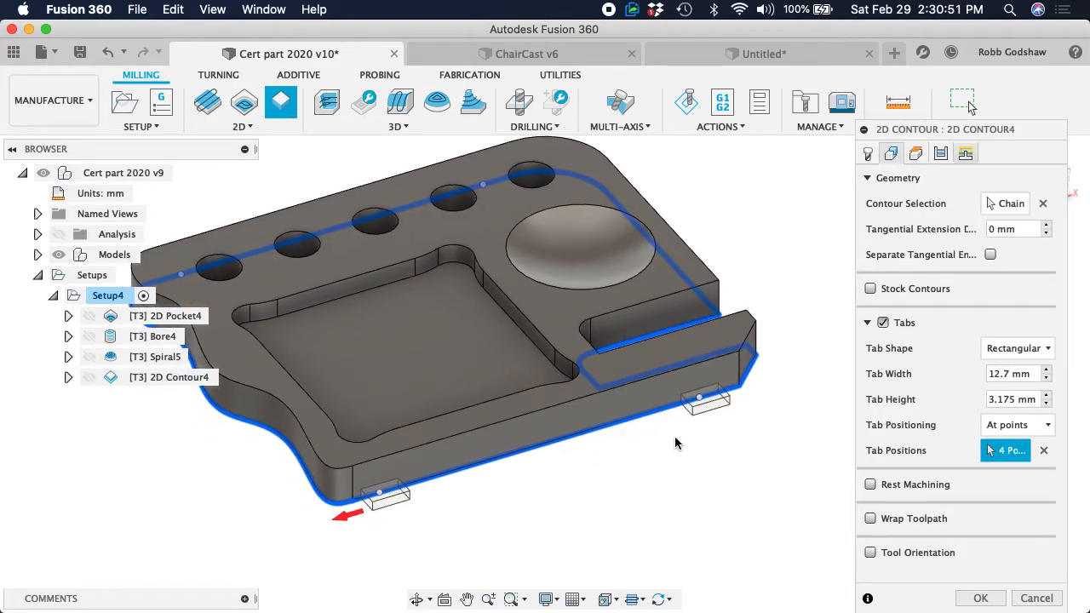
pyautogui.scroll(-2, 594, 474)
pyautogui.hscroll(-2, 594, 474)
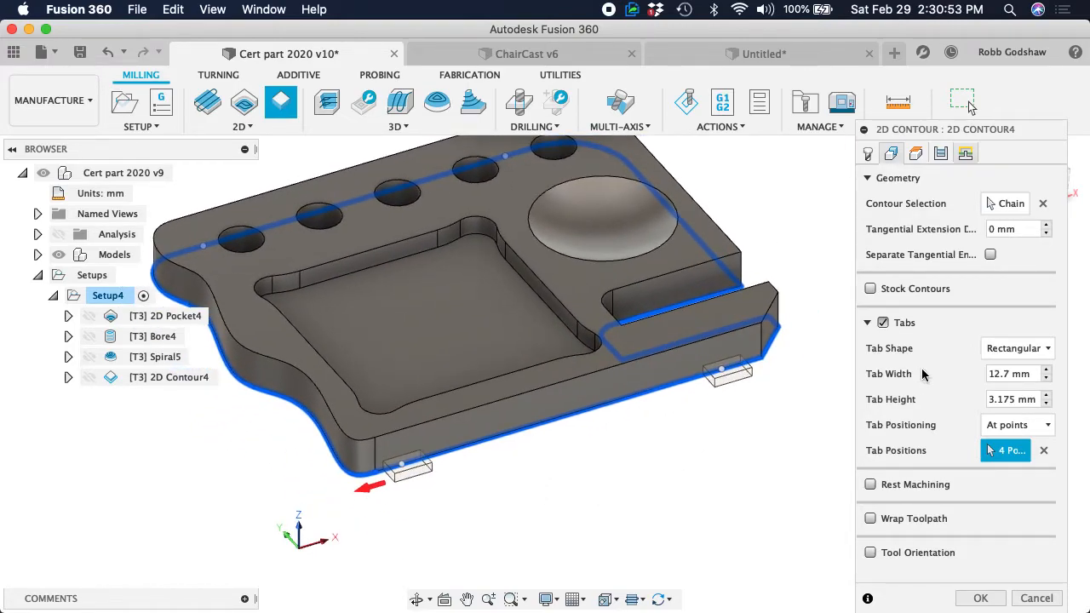
pyautogui.click(1020, 347)
pyautogui.click(1026, 389)
pyautogui.click(1023, 373)
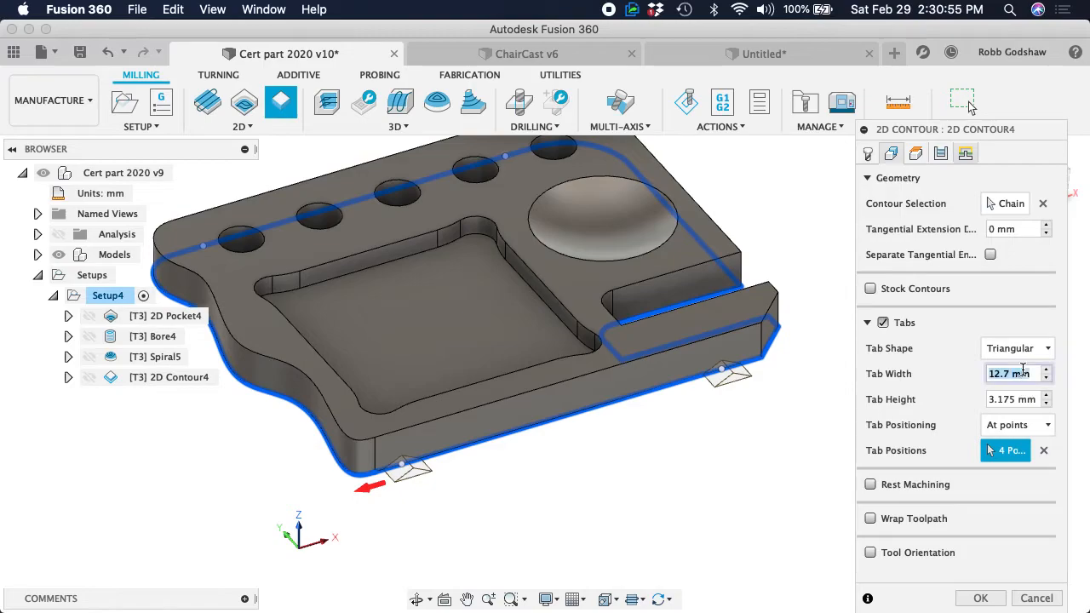
pyautogui.write('1"')
pyautogui.click(1025, 400)
pyautogui.write('0.2"')
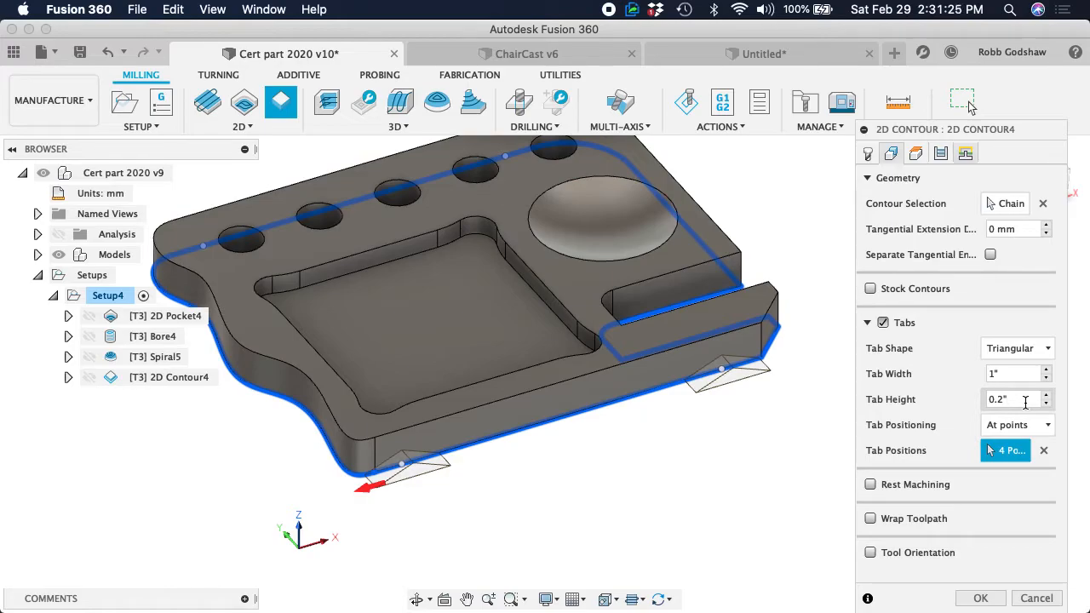
# Examine the four triangular tabs along both long edges from several sides of the part
pyautogui.scroll(-1, 438, 366)
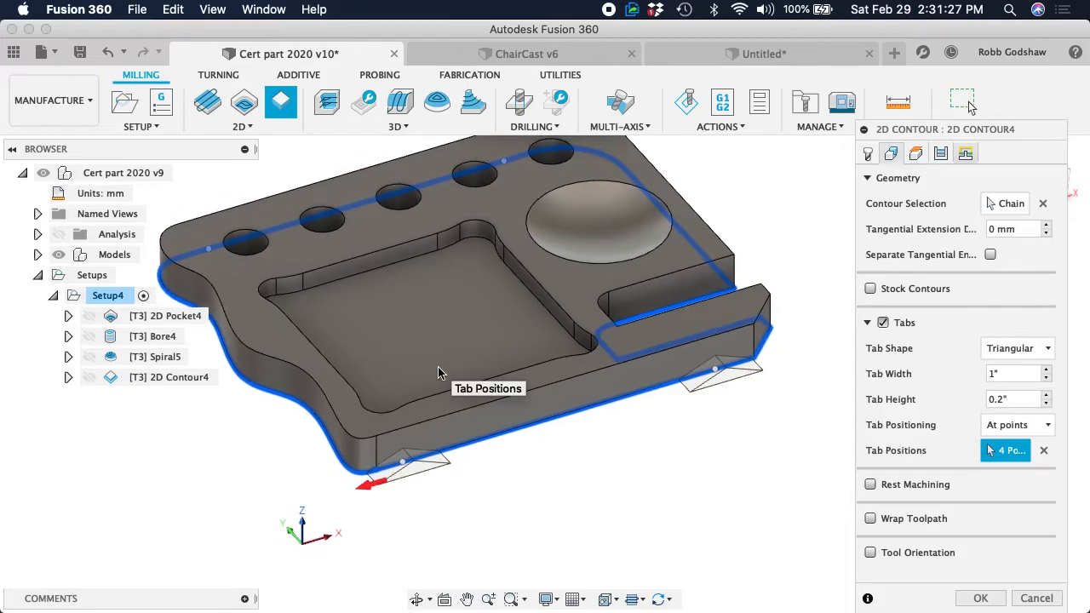
pyautogui.hscroll(-2, 448, 333)
pyautogui.scroll(2, 448, 333)
pyautogui.keyDown('shift'); pyautogui.scroll(-5, 448, 333); pyautogui.keyUp('shift')
pyautogui.keyDown('shift'); pyautogui.hscroll(5, 448, 333); pyautogui.keyUp('shift')
pyautogui.keyDown('shift'); pyautogui.hscroll(-4, 448, 333); pyautogui.keyUp('shift')
pyautogui.keyDown('shift'); pyautogui.scroll(5, 448, 333); pyautogui.keyUp('shift')
pyautogui.keyDown('shift'); pyautogui.hscroll(-10, 448, 333); pyautogui.keyUp('shift')
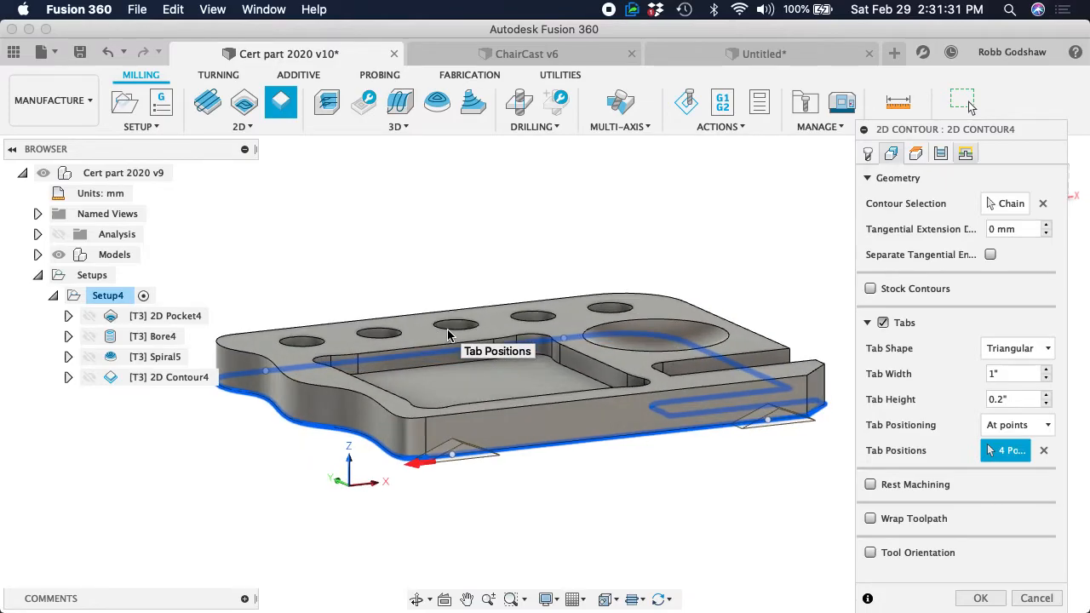
pyautogui.keyDown('shift'); pyautogui.scroll(-5, 448, 333); pyautogui.keyUp('shift')
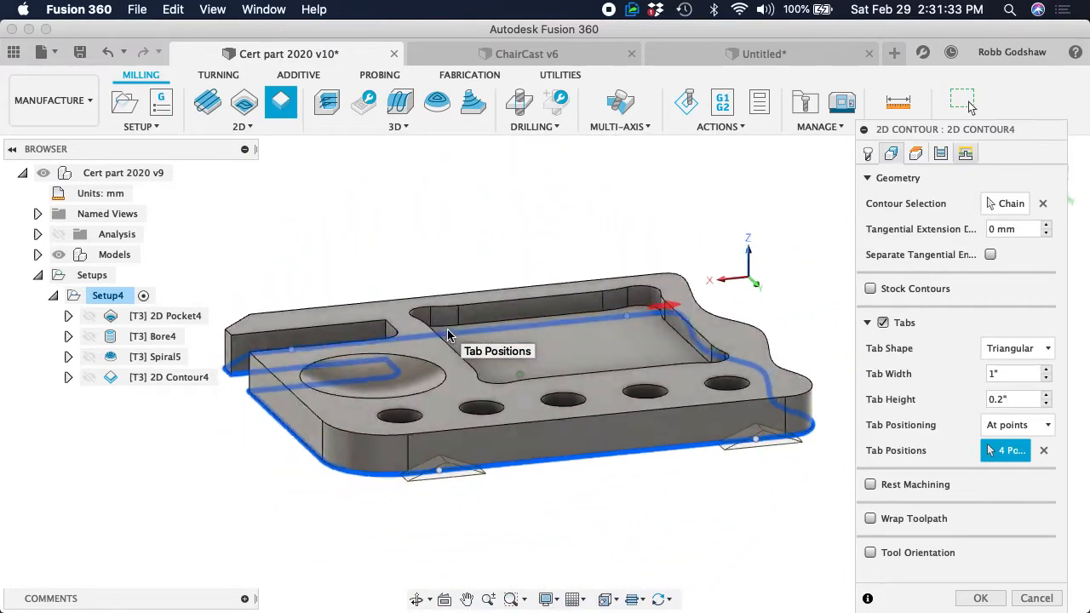
pyautogui.keyDown('shift'); pyautogui.scroll(5, 448, 334); pyautogui.keyUp('shift')
pyautogui.keyDown('shift'); pyautogui.hscroll(8, 448, 334); pyautogui.keyUp('shift')
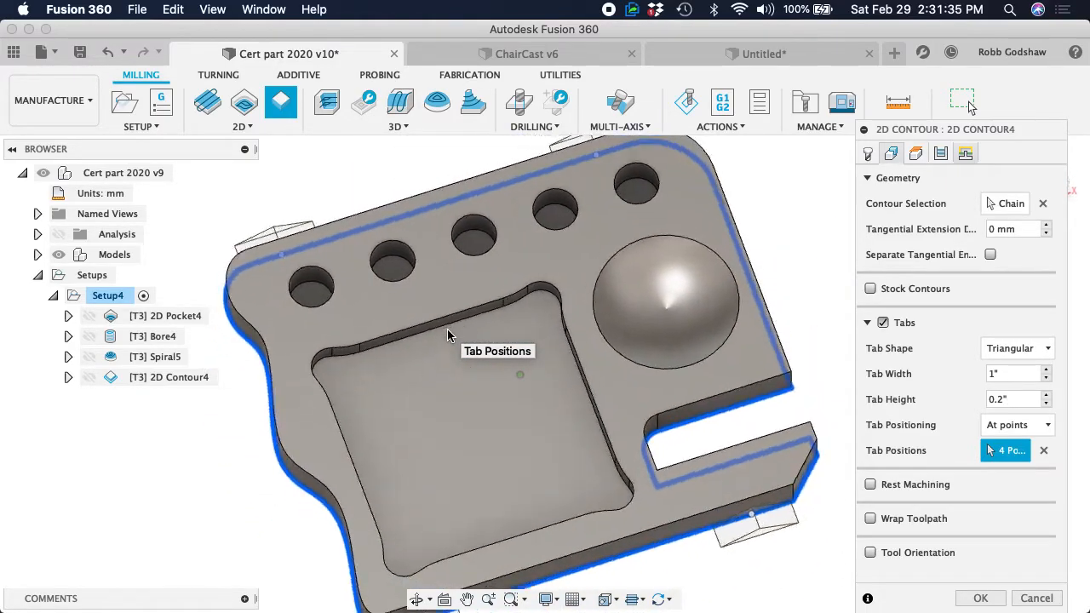
pyautogui.keyDown('shift'); pyautogui.scroll(5, 448, 333); pyautogui.keyUp('shift')
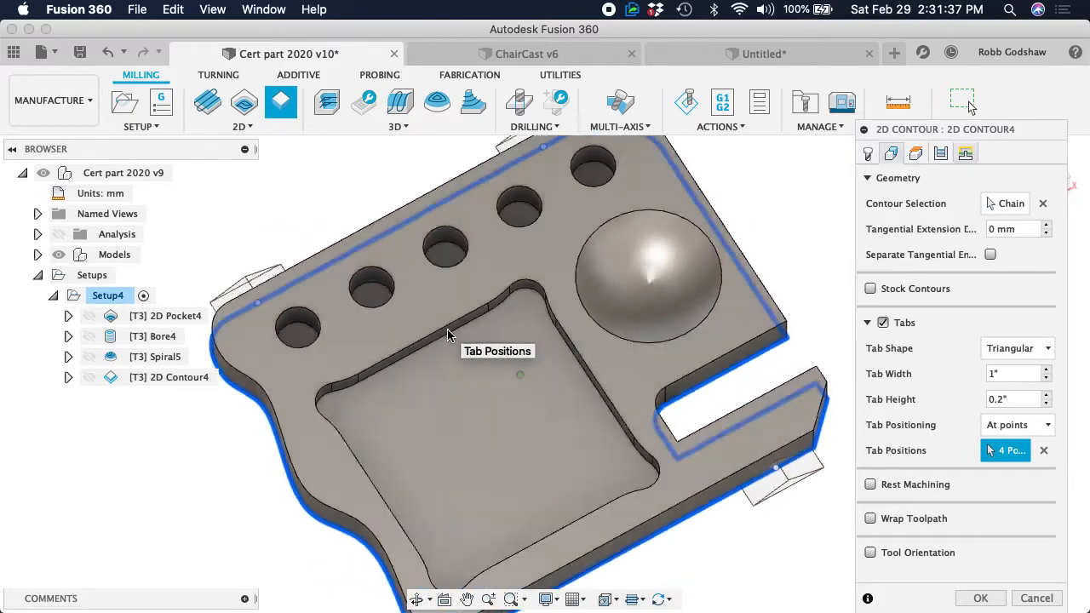
pyautogui.keyDown('shift'); pyautogui.scroll(-5, 448, 333); pyautogui.keyUp('shift')
pyautogui.keyDown('shift'); pyautogui.scroll(5, 448, 333); pyautogui.keyUp('shift')
pyautogui.keyDown('shift'); pyautogui.scroll(-5, 448, 333); pyautogui.keyUp('shift')
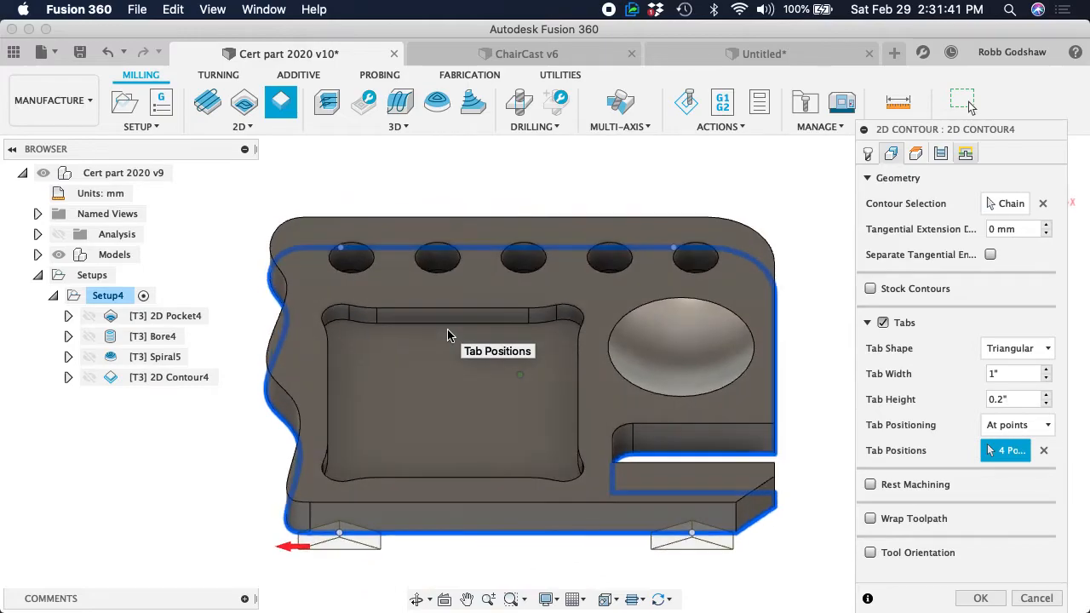
# Check the contour's linking and tool settings, and accept the operation to generate its tabbed toolpath
pyautogui.click(965, 153)
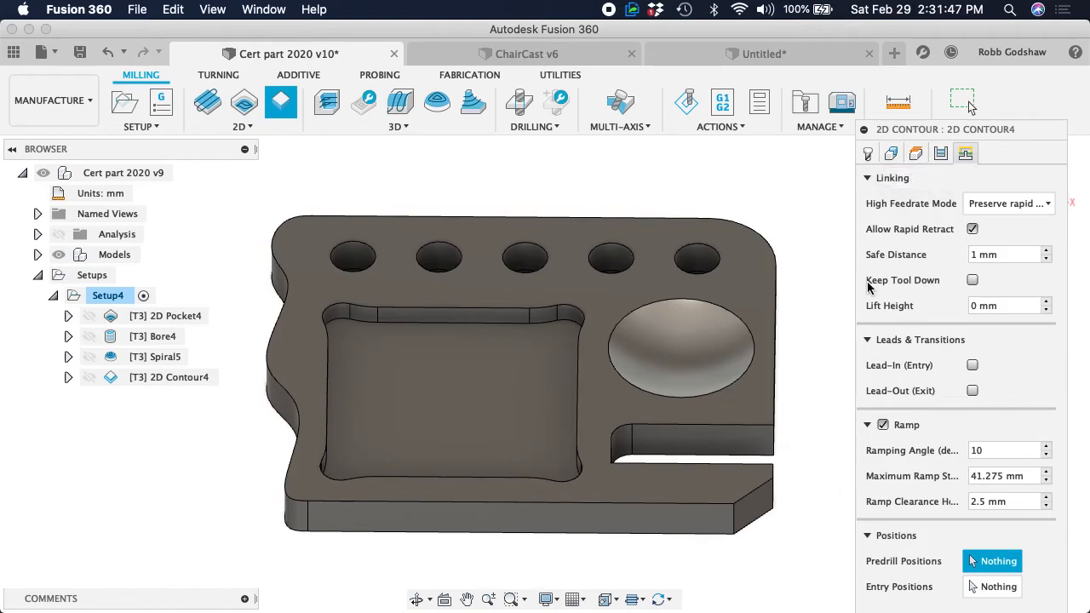
pyautogui.click(869, 155)
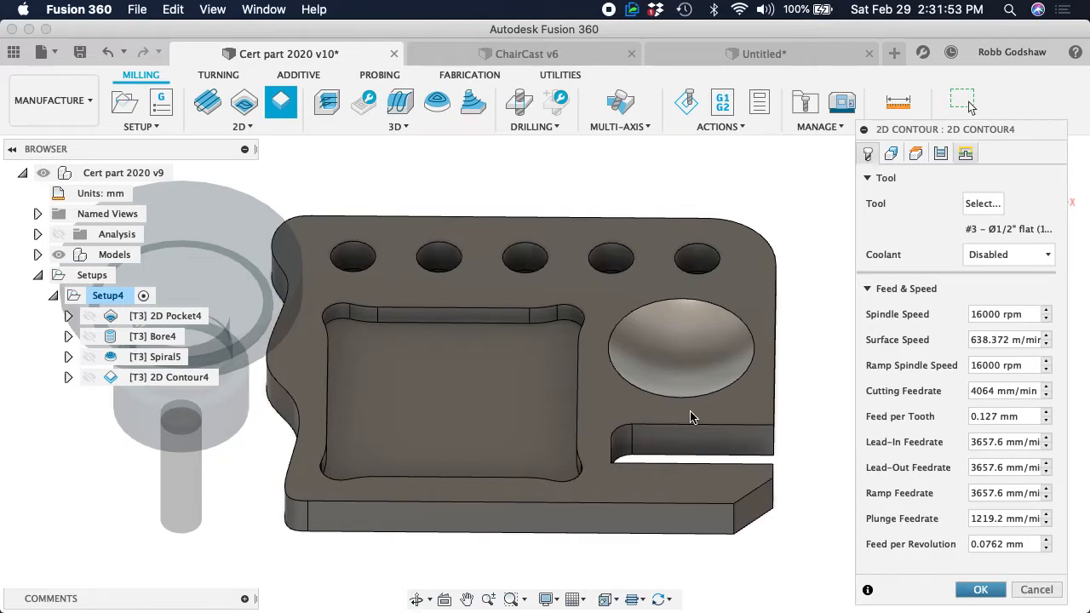
pyautogui.press('Return')
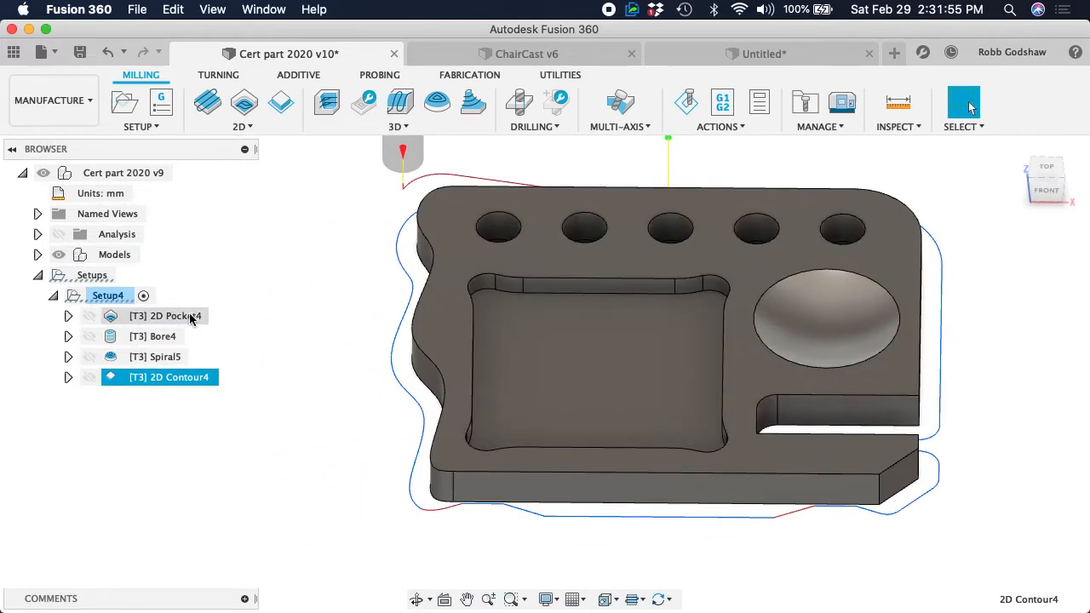
# Select all four operations from the 2D Pocket through the 2D Contour to show their toolpaths together
pyautogui.click(109, 297)
pyautogui.click(117, 315)
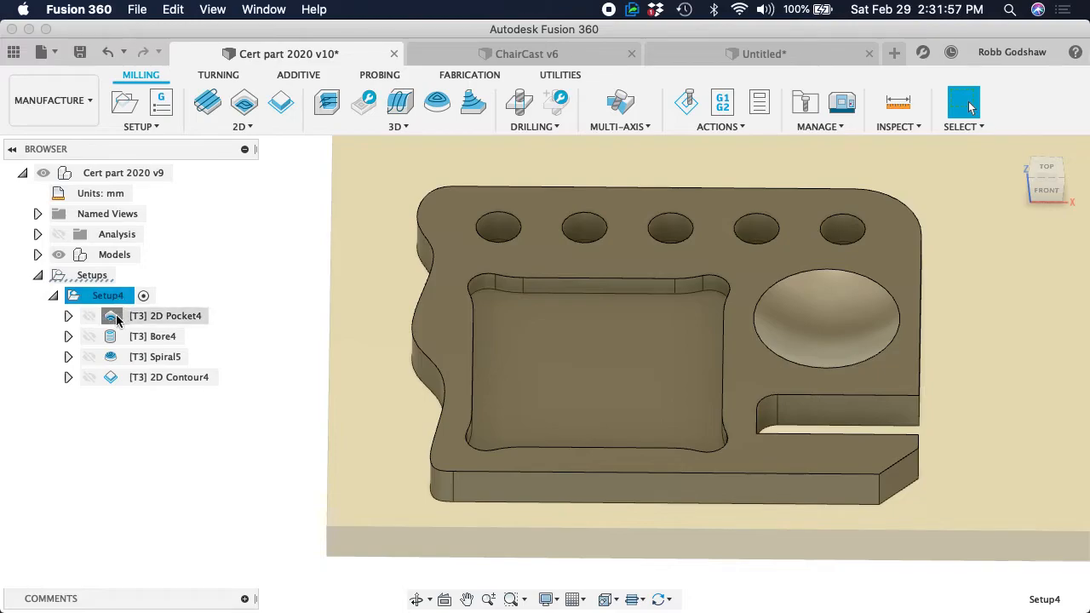
pyautogui.keyDown('shift'); pyautogui.click(141, 379); pyautogui.keyUp('shift')
pyautogui.keyDown('shift'); pyautogui.hscroll(-10, 335, 334); pyautogui.keyUp('shift')
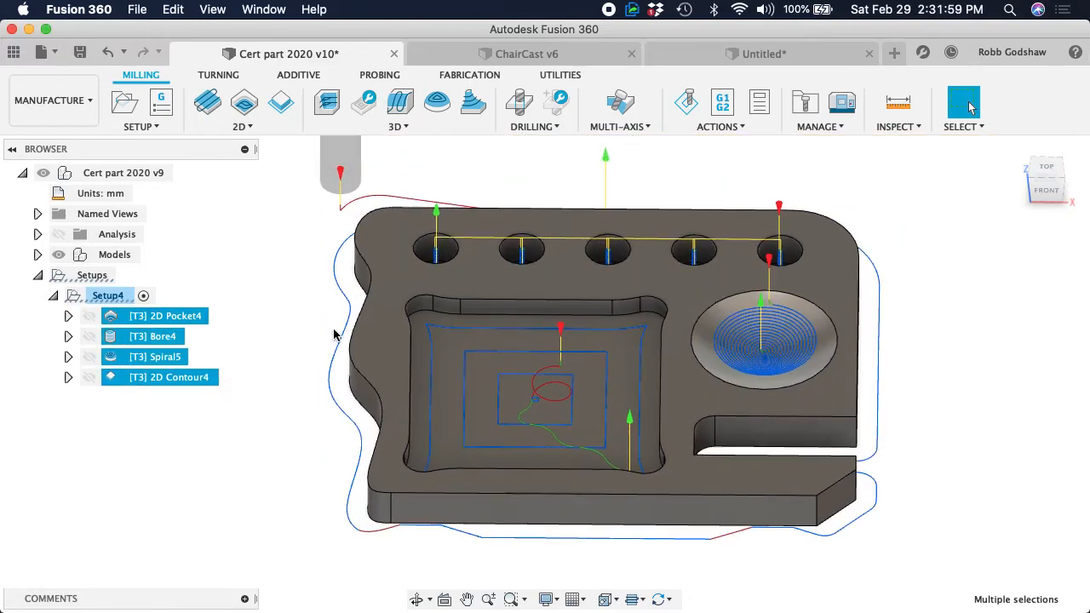
# Examine the combined toolpaths in perspective and from the front, checking the contour's cutting depth and tab profile against the part's bottom edge
pyautogui.keyDown('shift'); pyautogui.hscroll(-3, 334, 335); pyautogui.keyUp('shift')
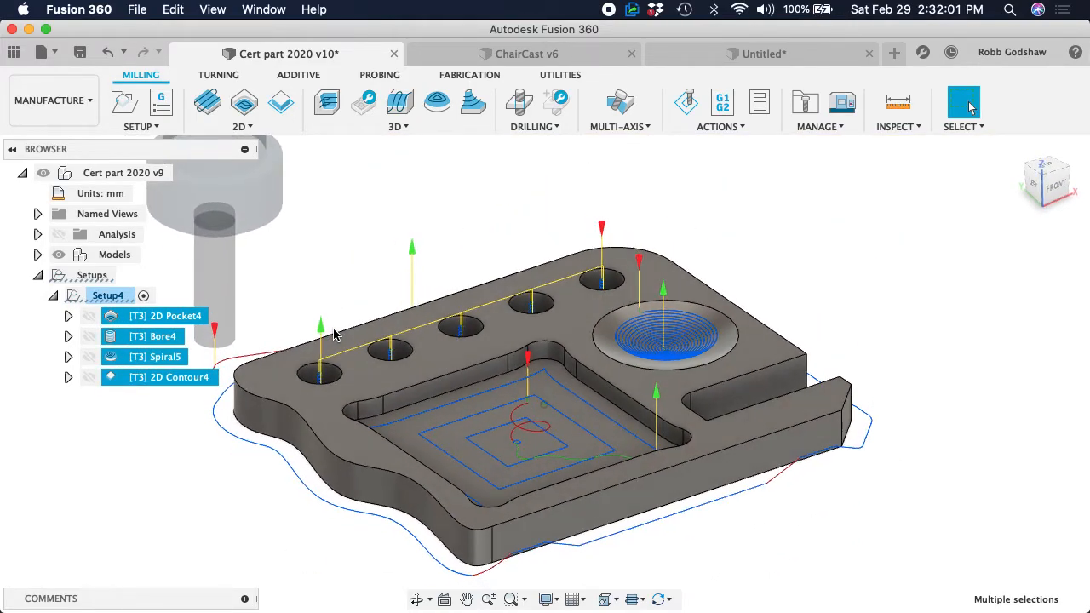
pyautogui.keyDown('shift'); pyautogui.hscroll(-8, 334, 334); pyautogui.keyUp('shift')
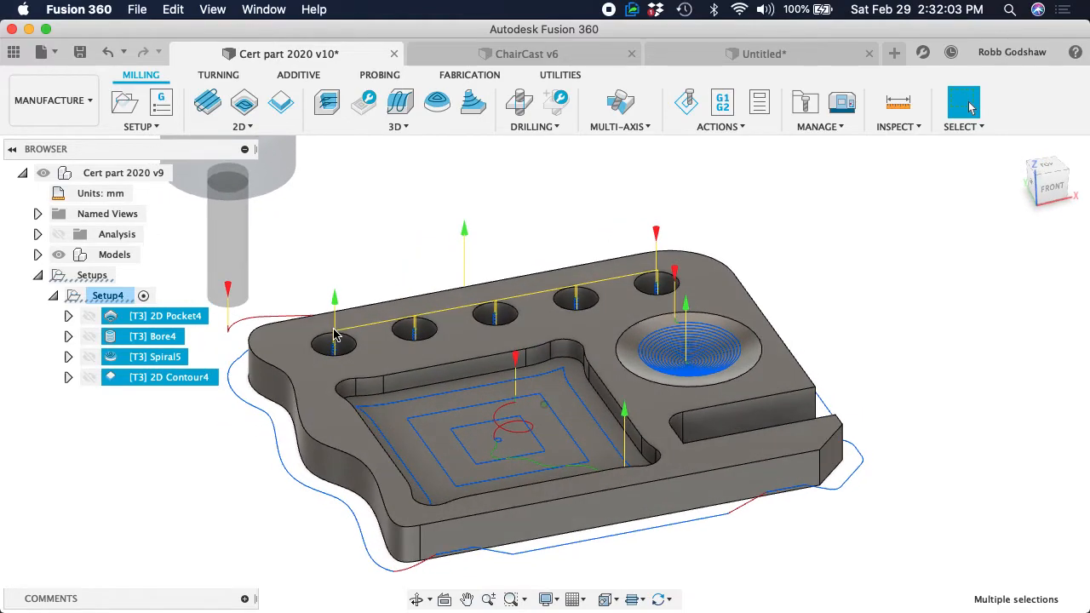
pyautogui.keyDown('shift'); pyautogui.hscroll(-2, 334, 335); pyautogui.keyUp('shift')
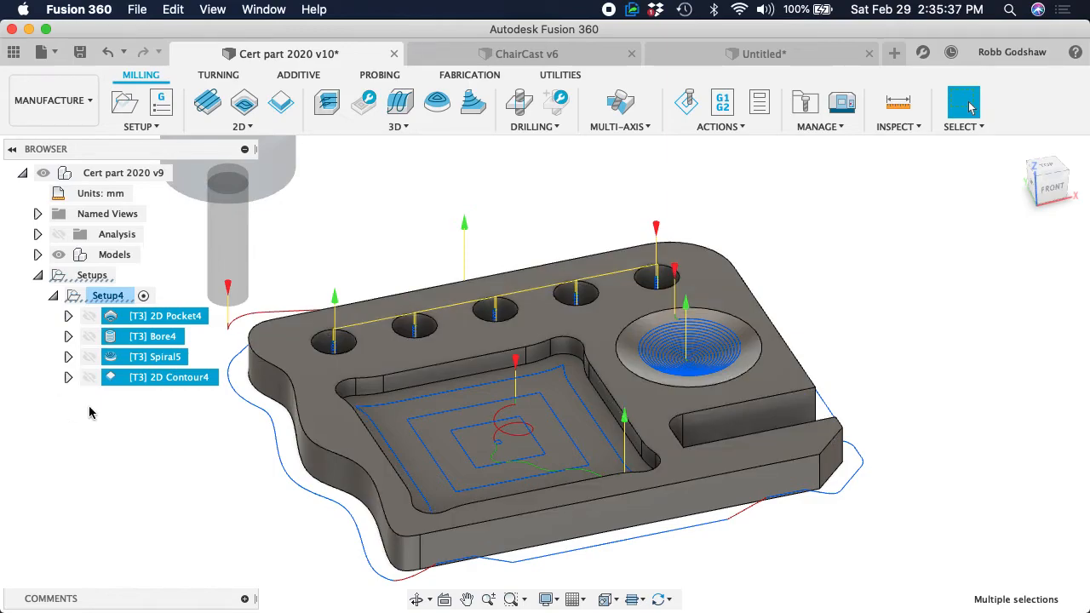
pyautogui.click(1066, 191)
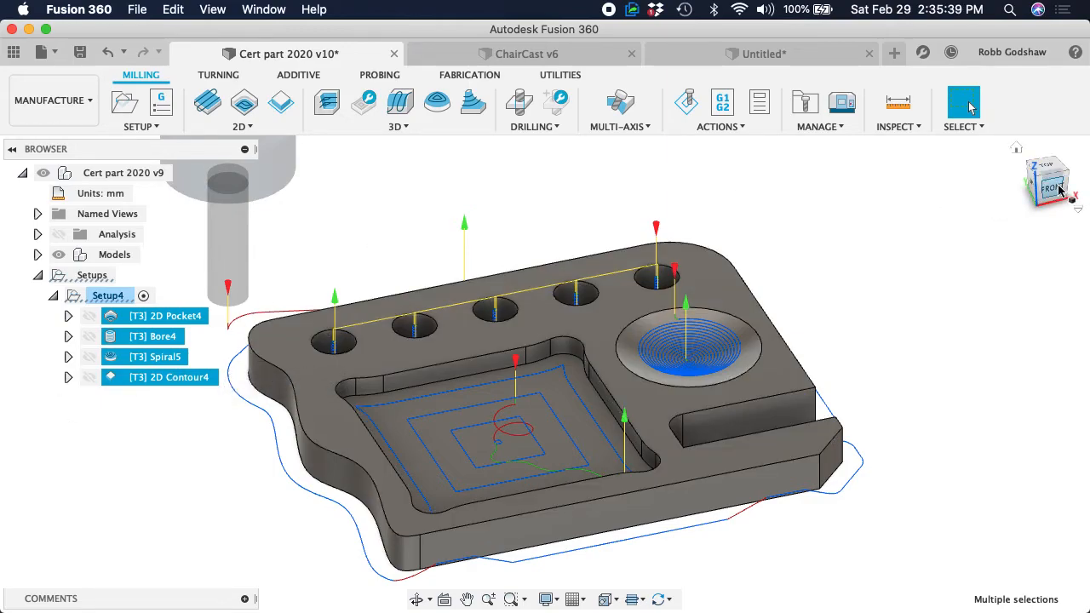
pyautogui.scroll(1, 390, 587)
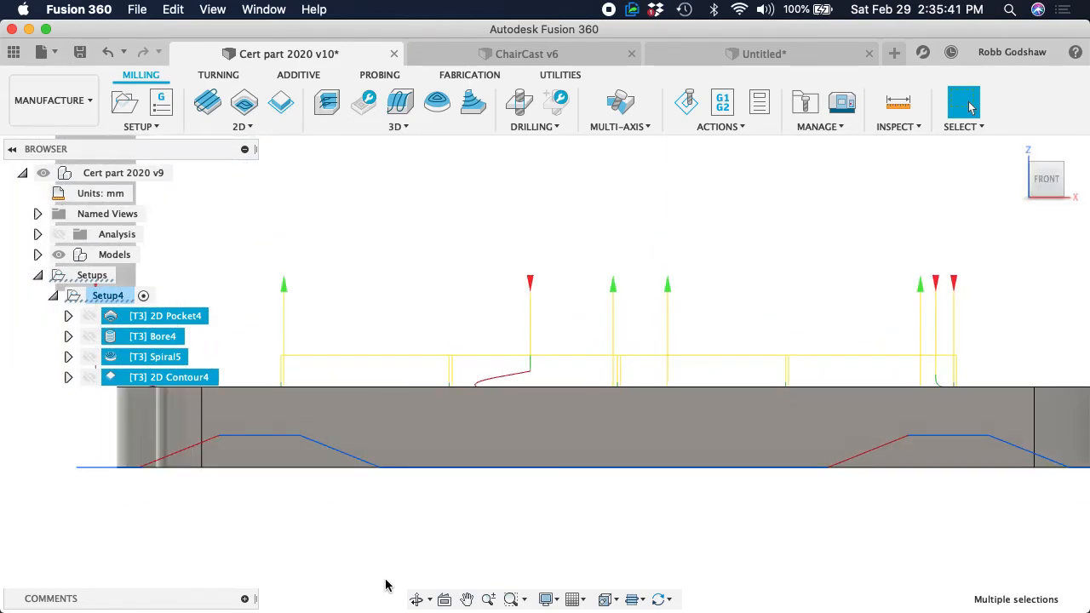
pyautogui.scroll(3, 443, 492)
pyautogui.hscroll(-4, 441, 483)
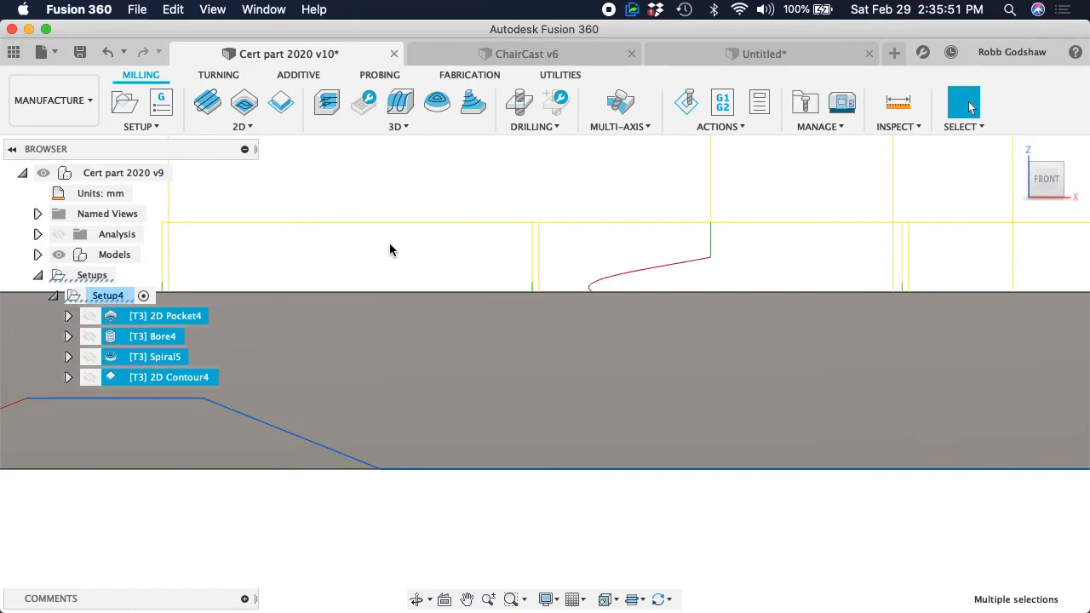
pyautogui.hscroll(-6, 389, 243)
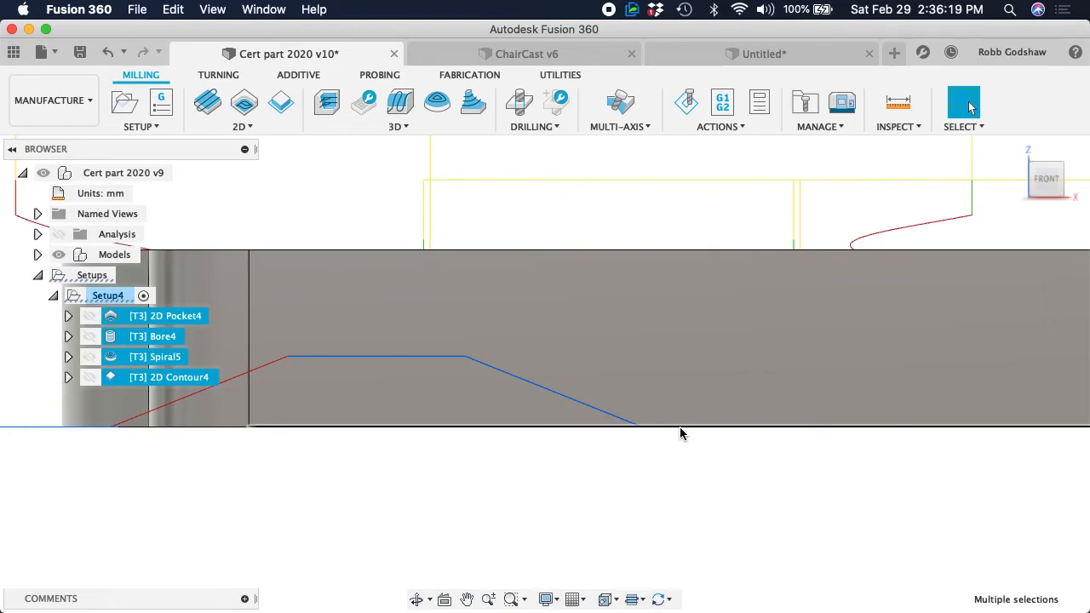
# Edit the 2D Contour operation to set its bottom height offset to -0.5 mm from the selected contour, and regenerate the toolpath
pyautogui.click(153, 461)
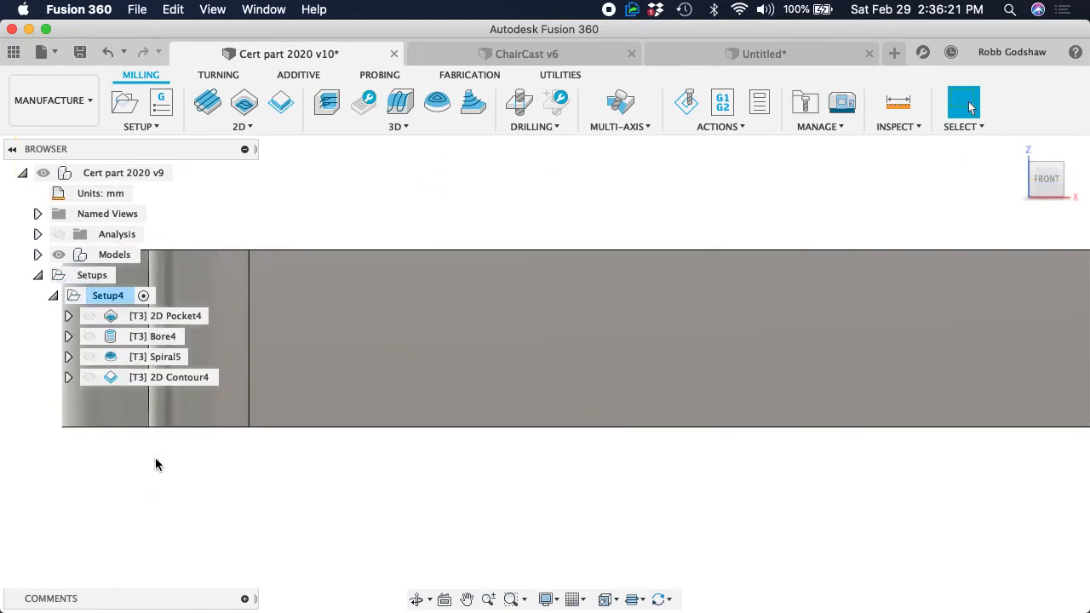
pyautogui.click(154, 379)
pyautogui.rightClick(153, 379)
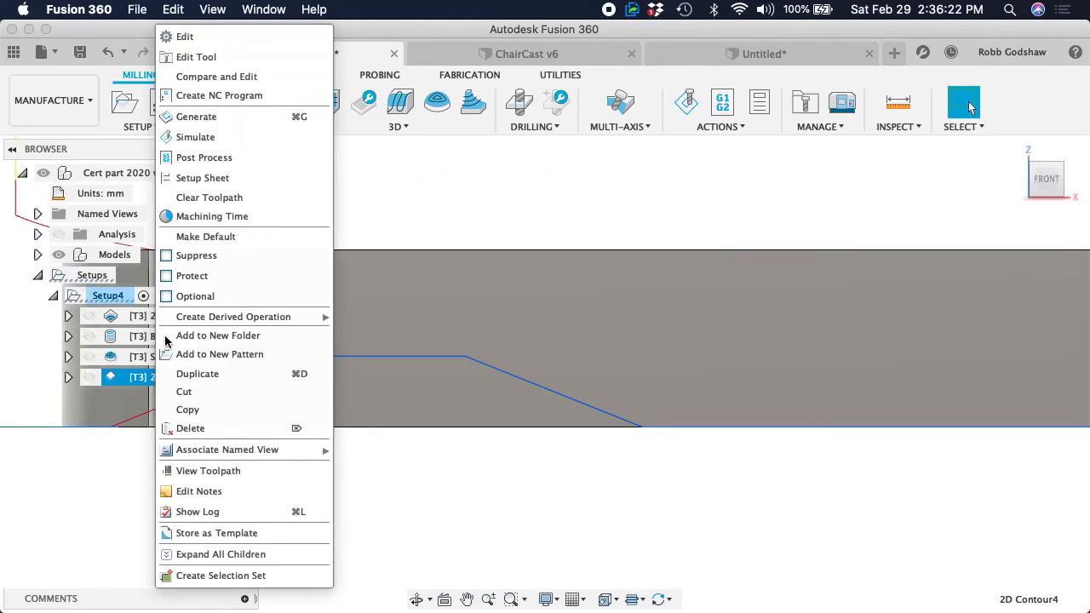
pyautogui.click(228, 34)
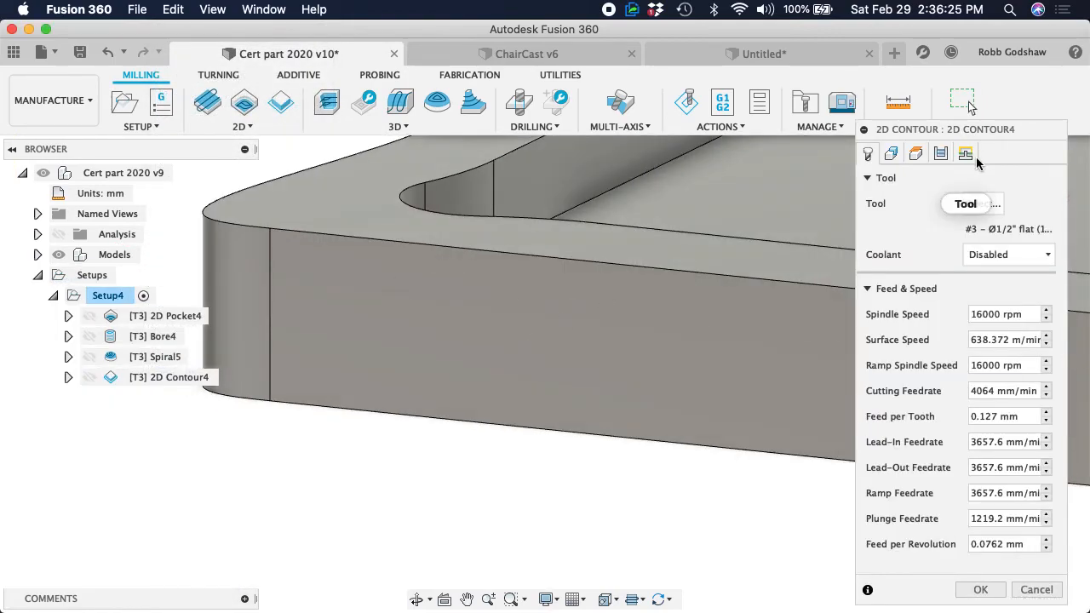
pyautogui.click(967, 155)
pyautogui.click(941, 154)
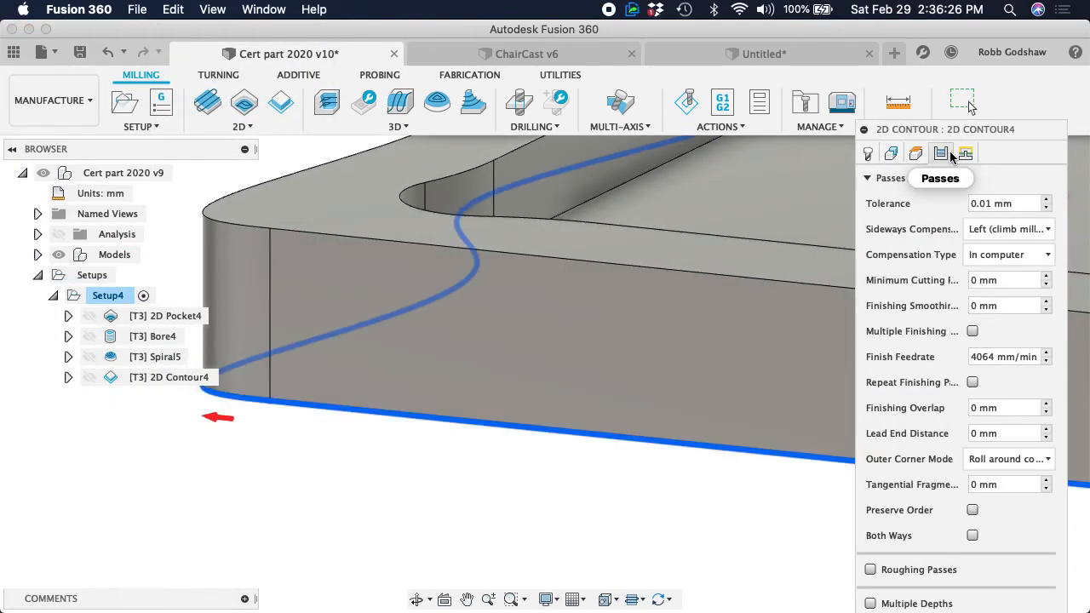
pyautogui.click(921, 158)
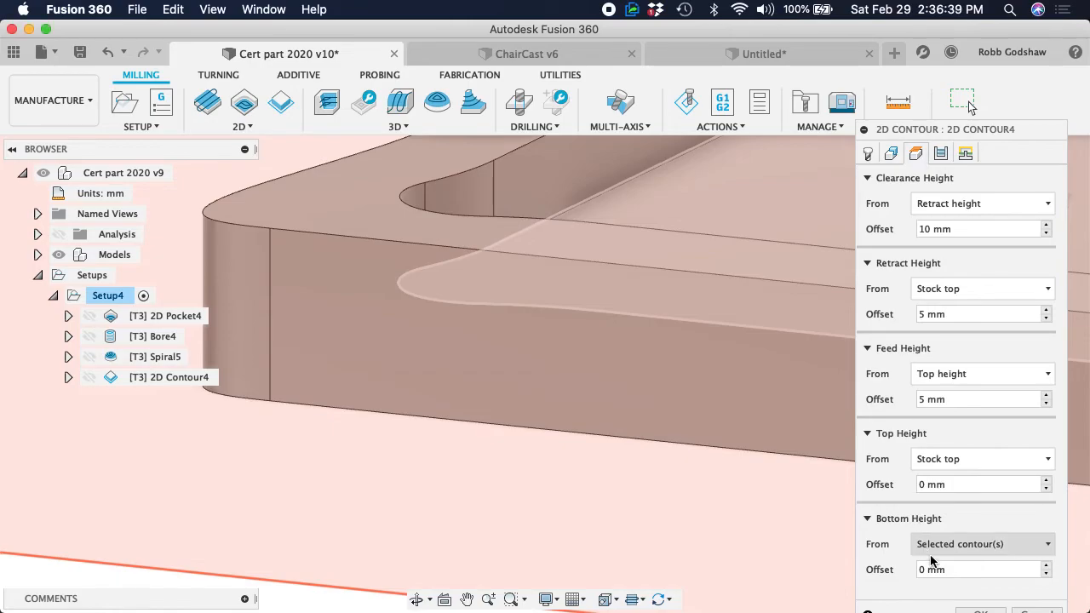
pyautogui.moveTo(964, 570); pyautogui.dragTo(909, 571)
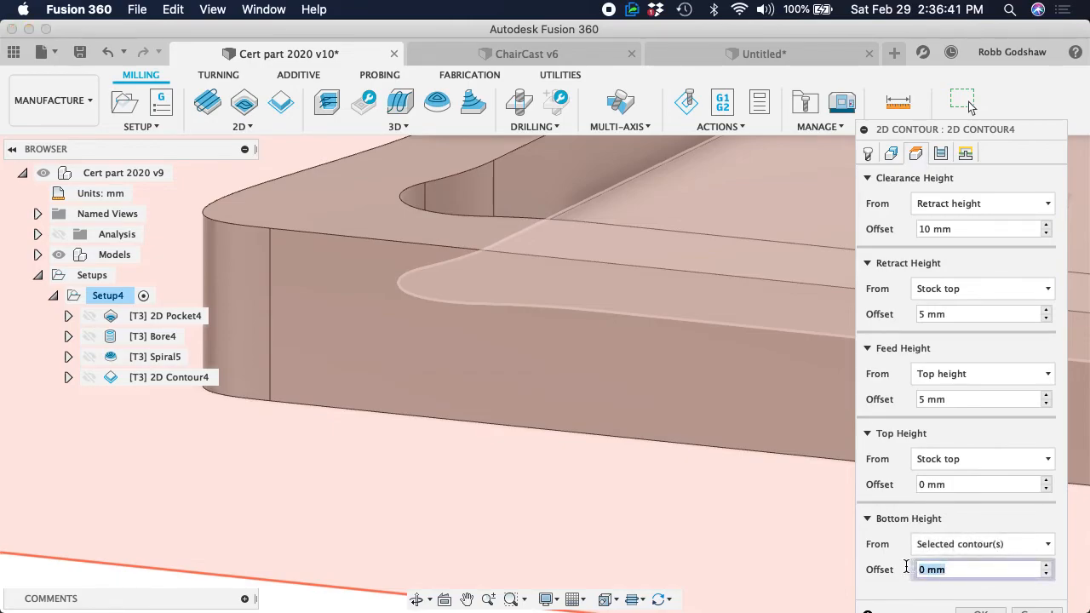
pyautogui.write('-')
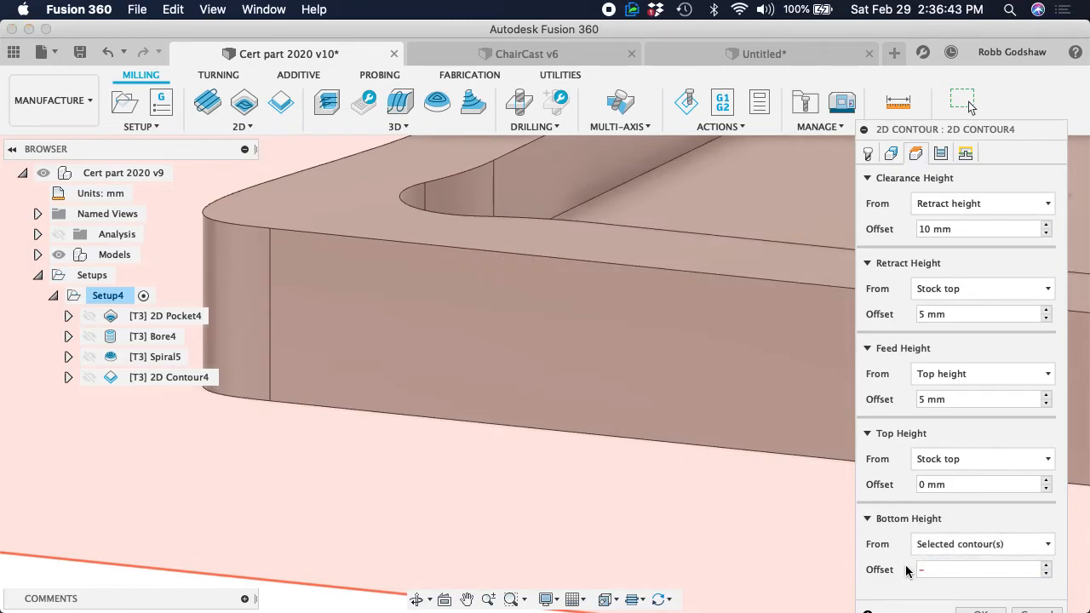
pyautogui.write('0.5mm')
pyautogui.click(976, 611)
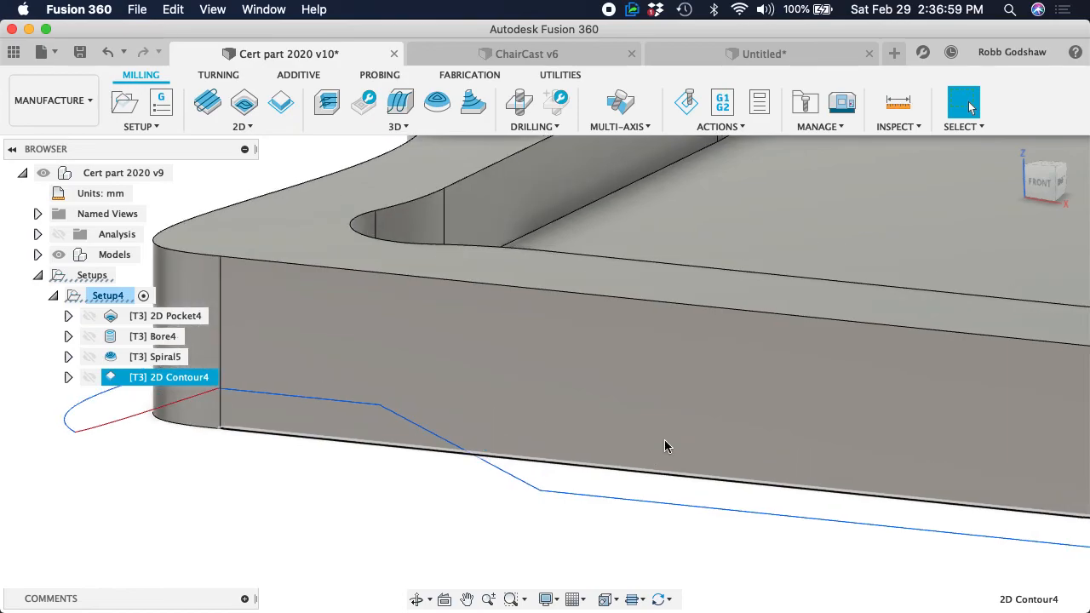
# Check from the front how far the contour toolpath runs below the part's bottom edge around the tabs
pyautogui.click(1041, 182)
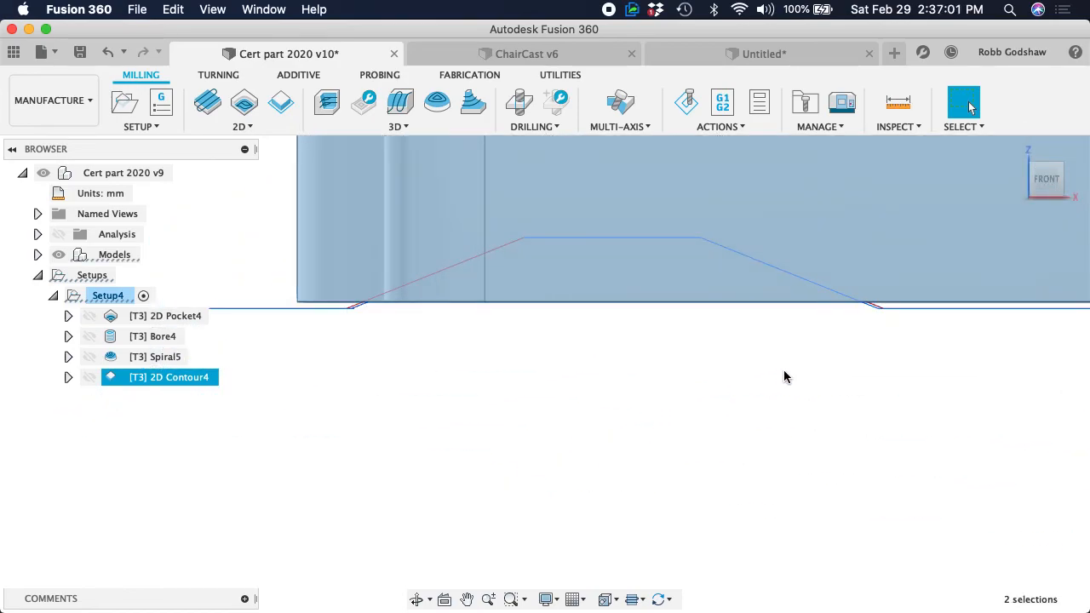
pyautogui.scroll(5, 831, 364)
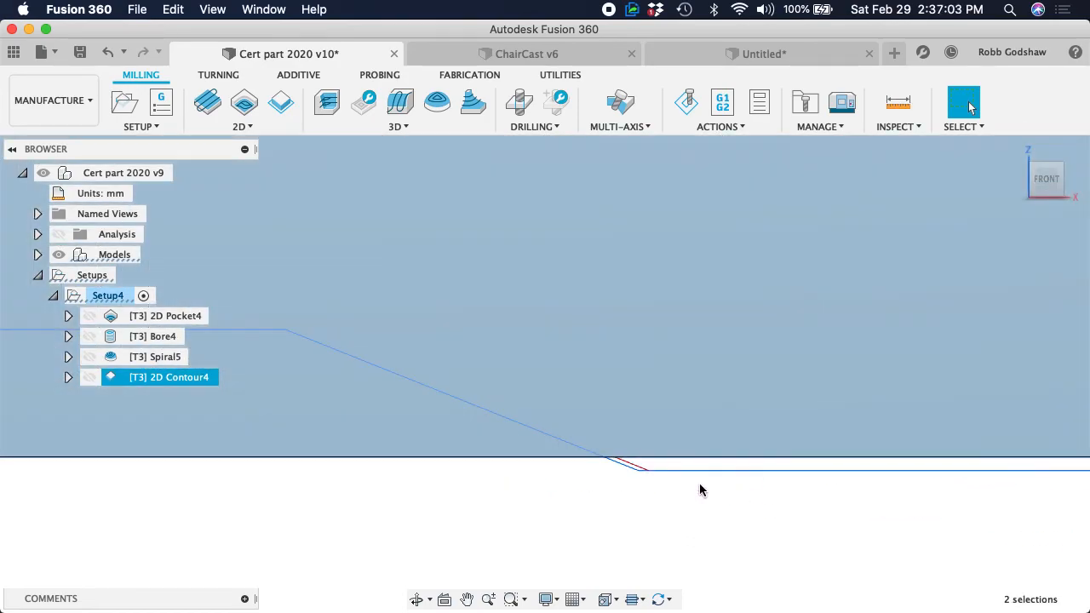
pyautogui.scroll(-4, 700, 490)
pyautogui.scroll(-5, 700, 490)
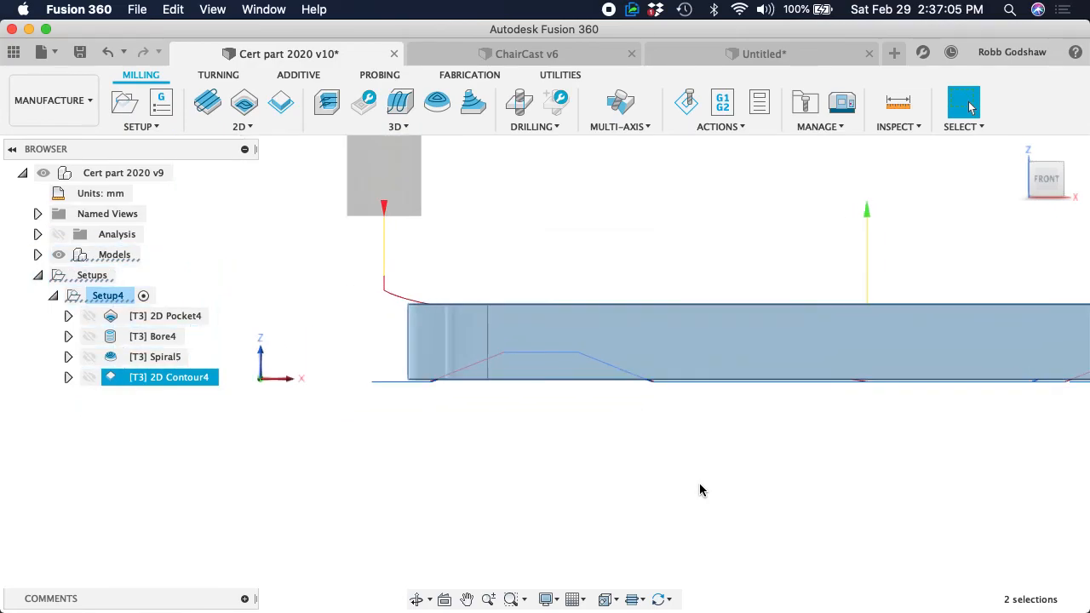
pyautogui.scroll(-1, 699, 483)
pyautogui.hscroll(5, 699, 483)
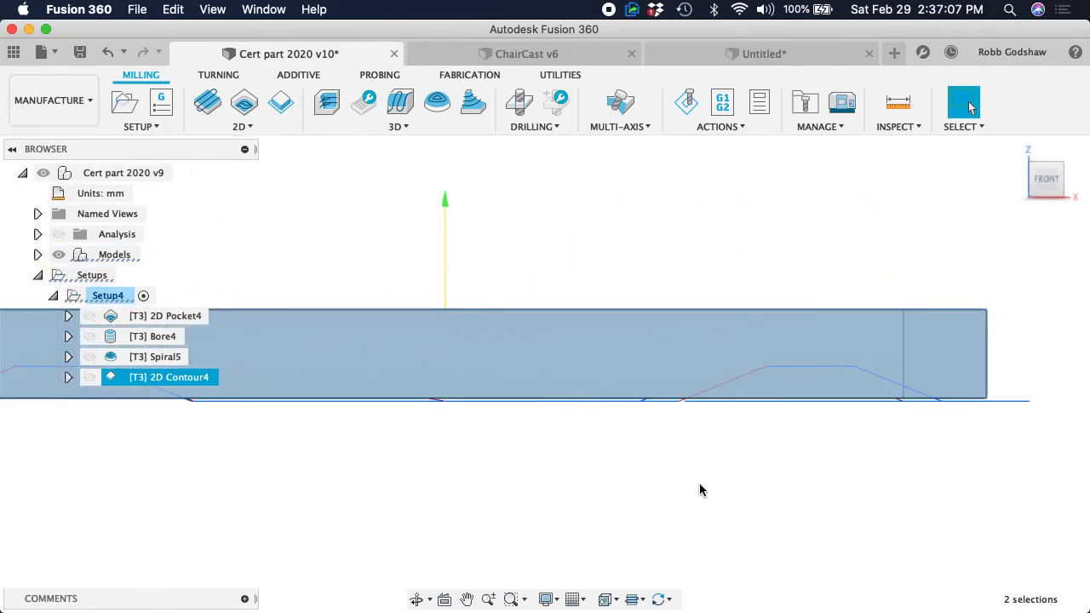
pyautogui.scroll(3, 968, 400)
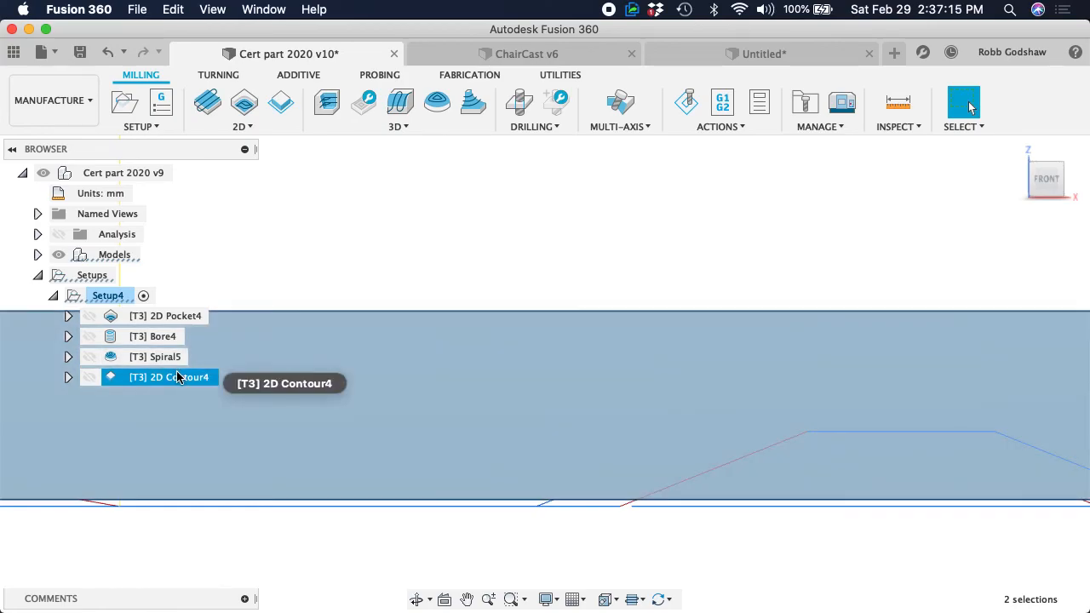
pyautogui.rightClick(178, 377)
pyautogui.rightClick(132, 375)
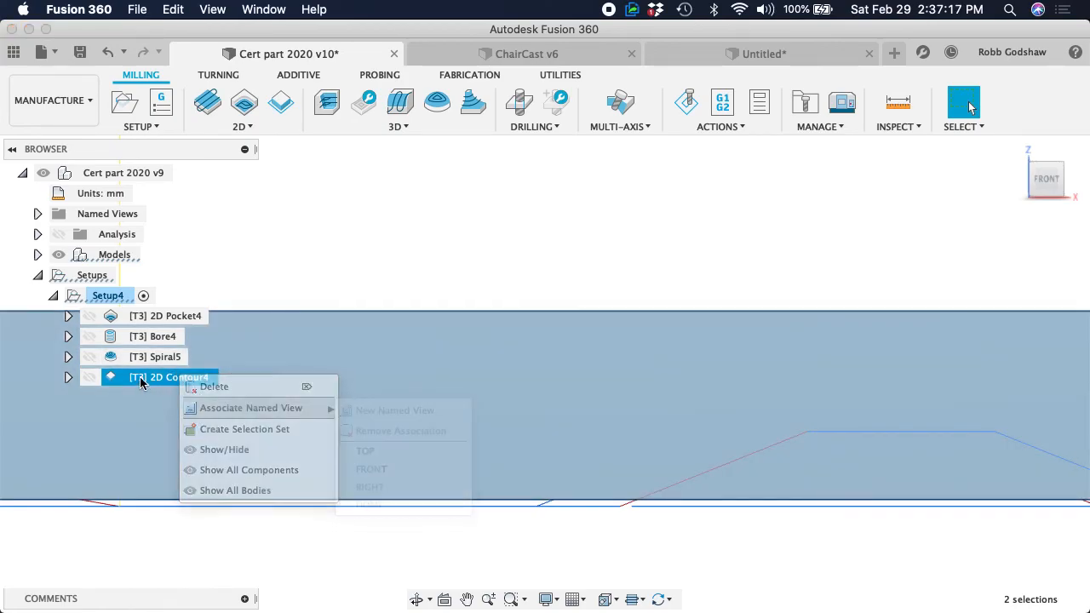
pyautogui.click(124, 376)
pyautogui.rightClick(124, 378)
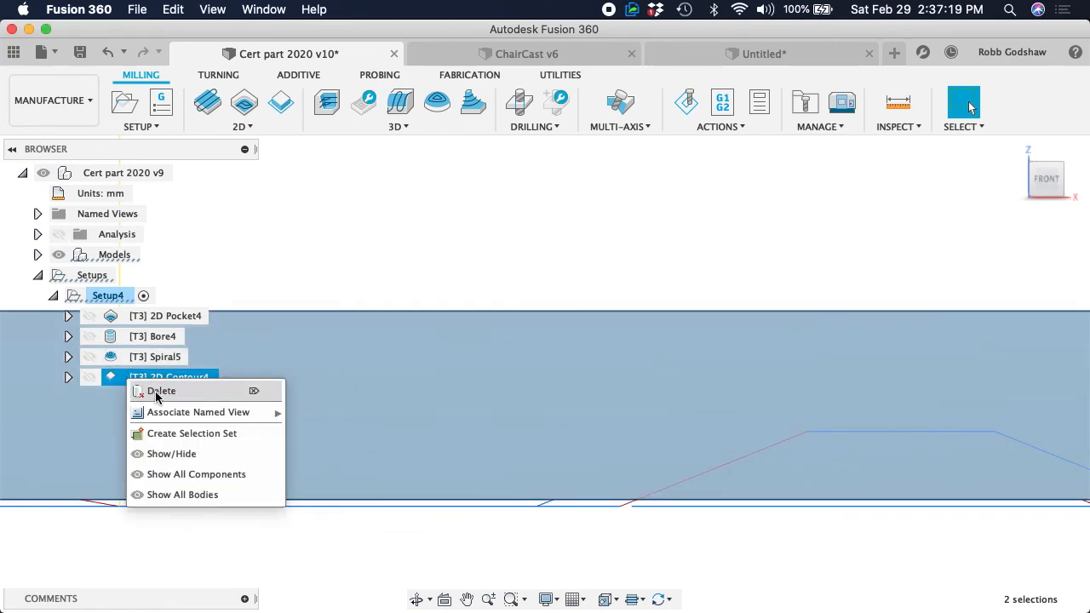
pyautogui.click(304, 272)
pyautogui.scroll(-3, 304, 272)
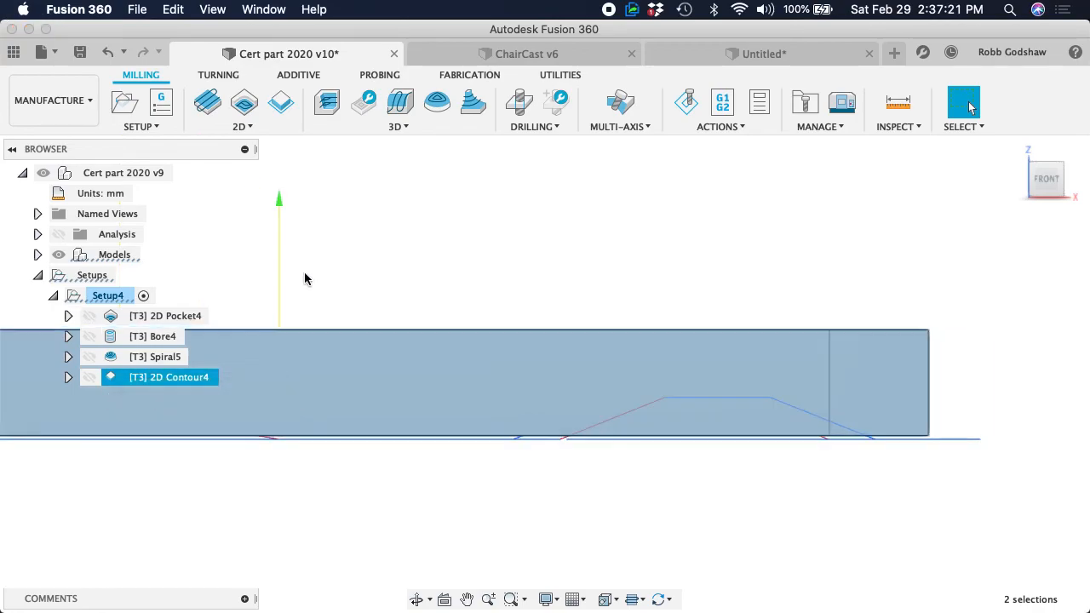
pyautogui.rightClick(140, 375)
pyautogui.click(262, 260)
pyautogui.scroll(-3, 263, 264)
# Reopen the 2D Contour operation's height settings and open the bottom height offset for editing
pyautogui.click(126, 313)
pyautogui.keyDown('shift'); pyautogui.hscroll(-5, 306, 266); pyautogui.keyUp('shift')
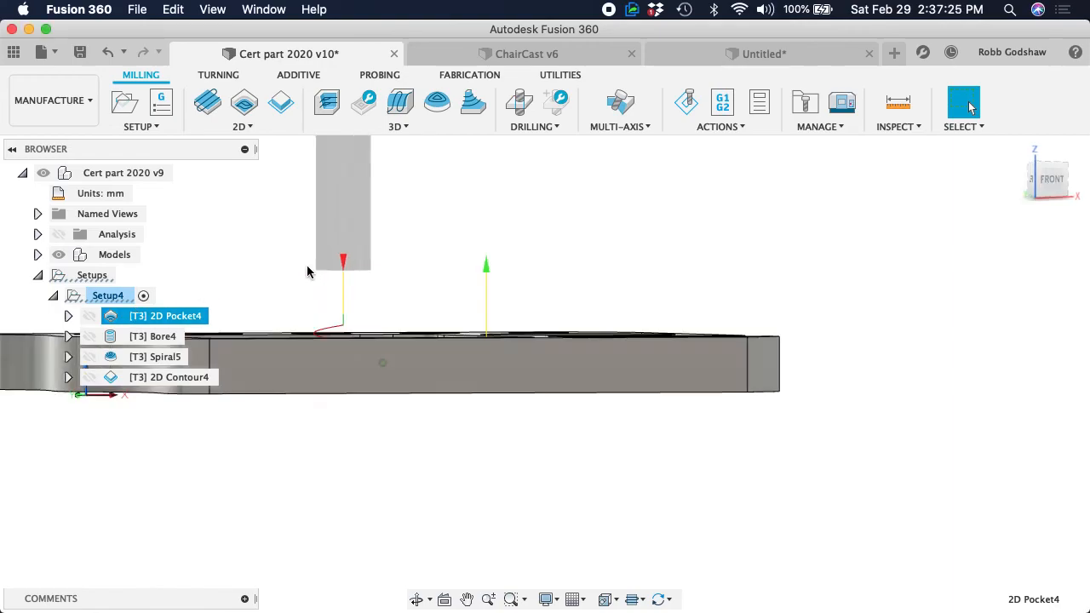
pyautogui.rightClick(152, 378)
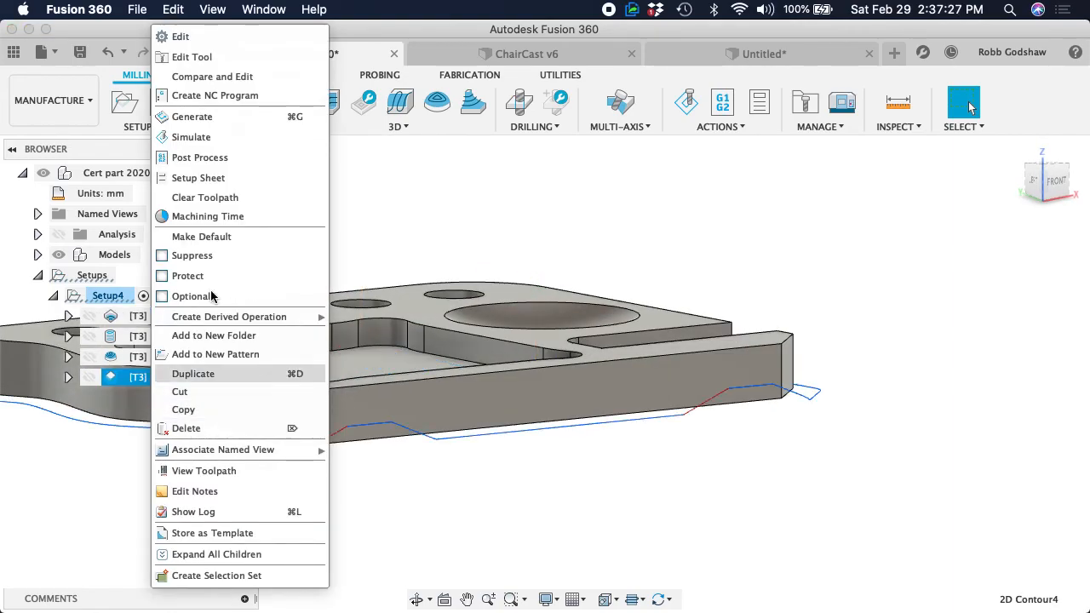
pyautogui.click(204, 38)
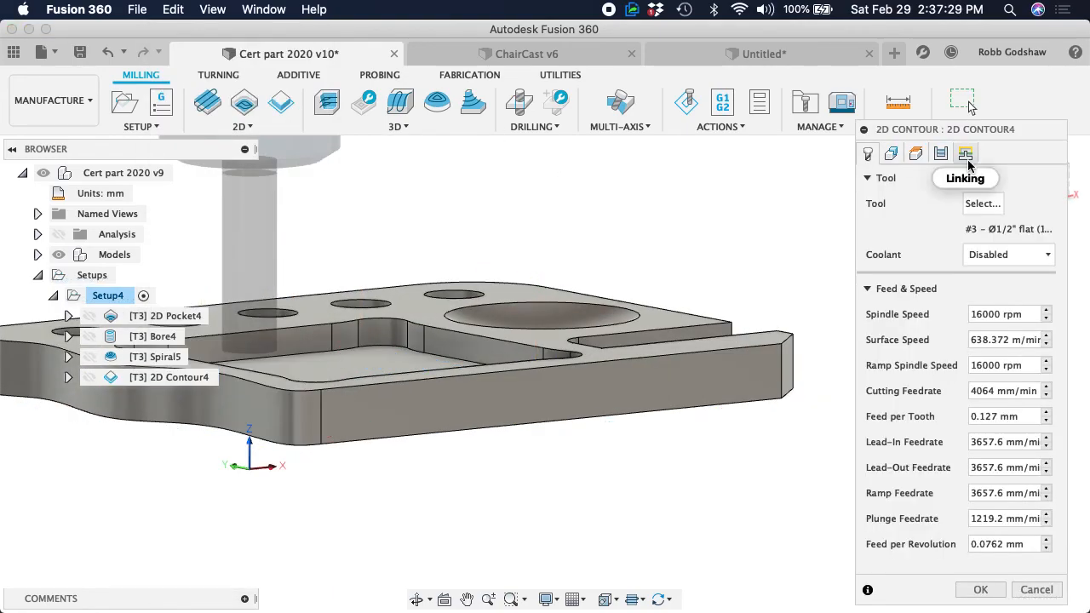
pyautogui.click(920, 160)
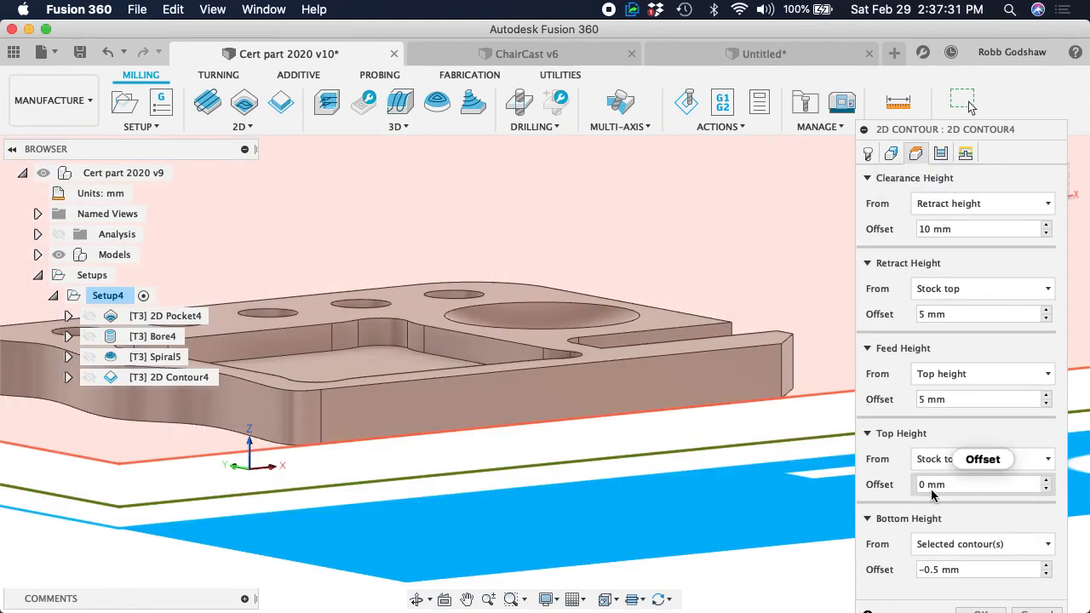
pyautogui.click(977, 570)
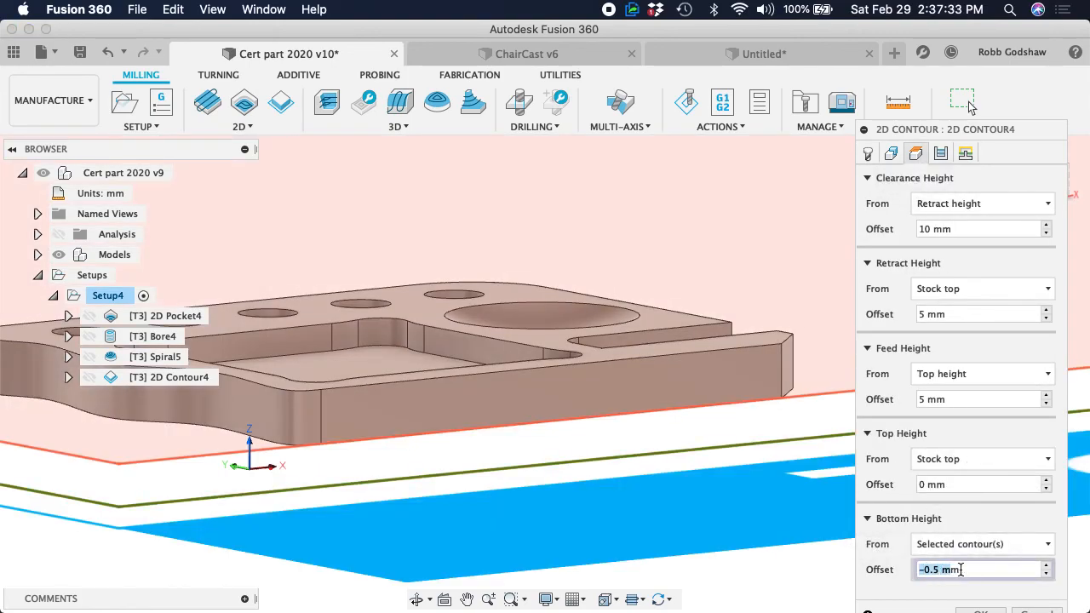